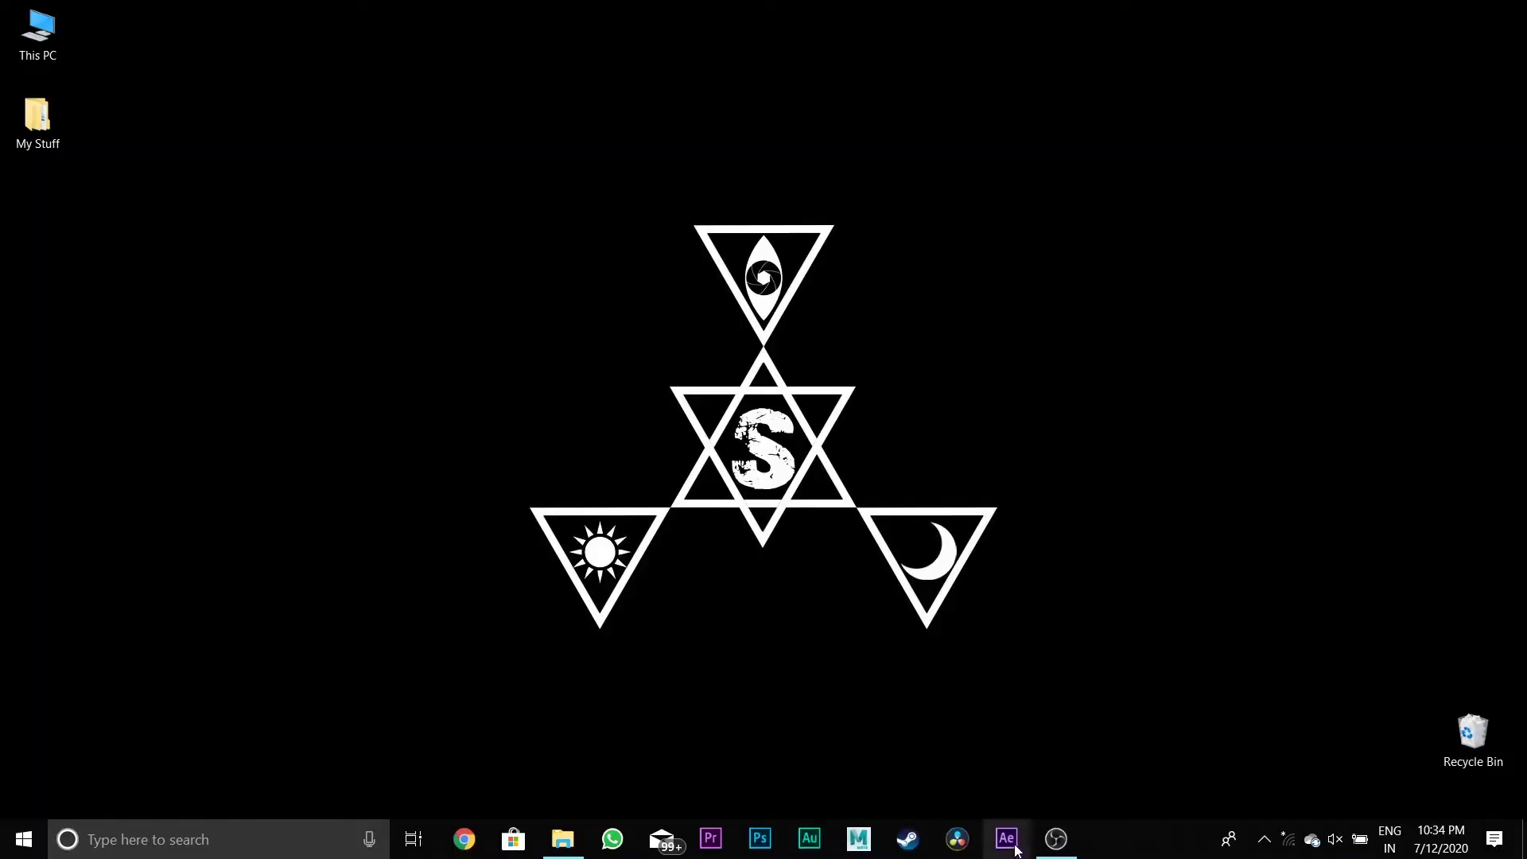
Step: Switch to After Effects and create a 1920 x 1080, 60 fps, 20-second composition named Main comp with a black background
{"action": "left_click", "coordinate": [1016, 849]}
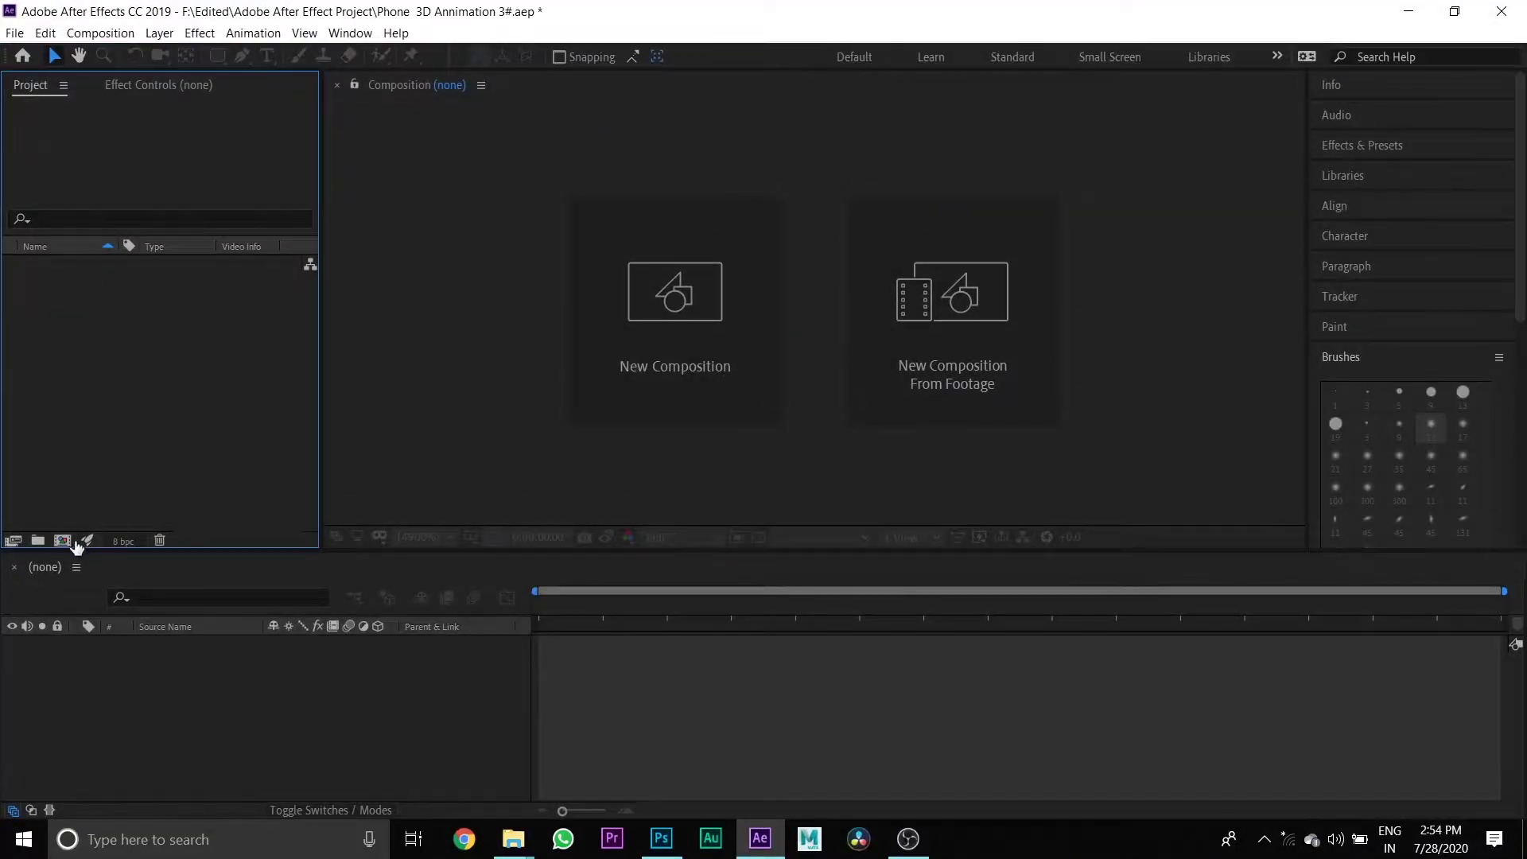
{"action": "left_click", "coordinate": [64, 540]}
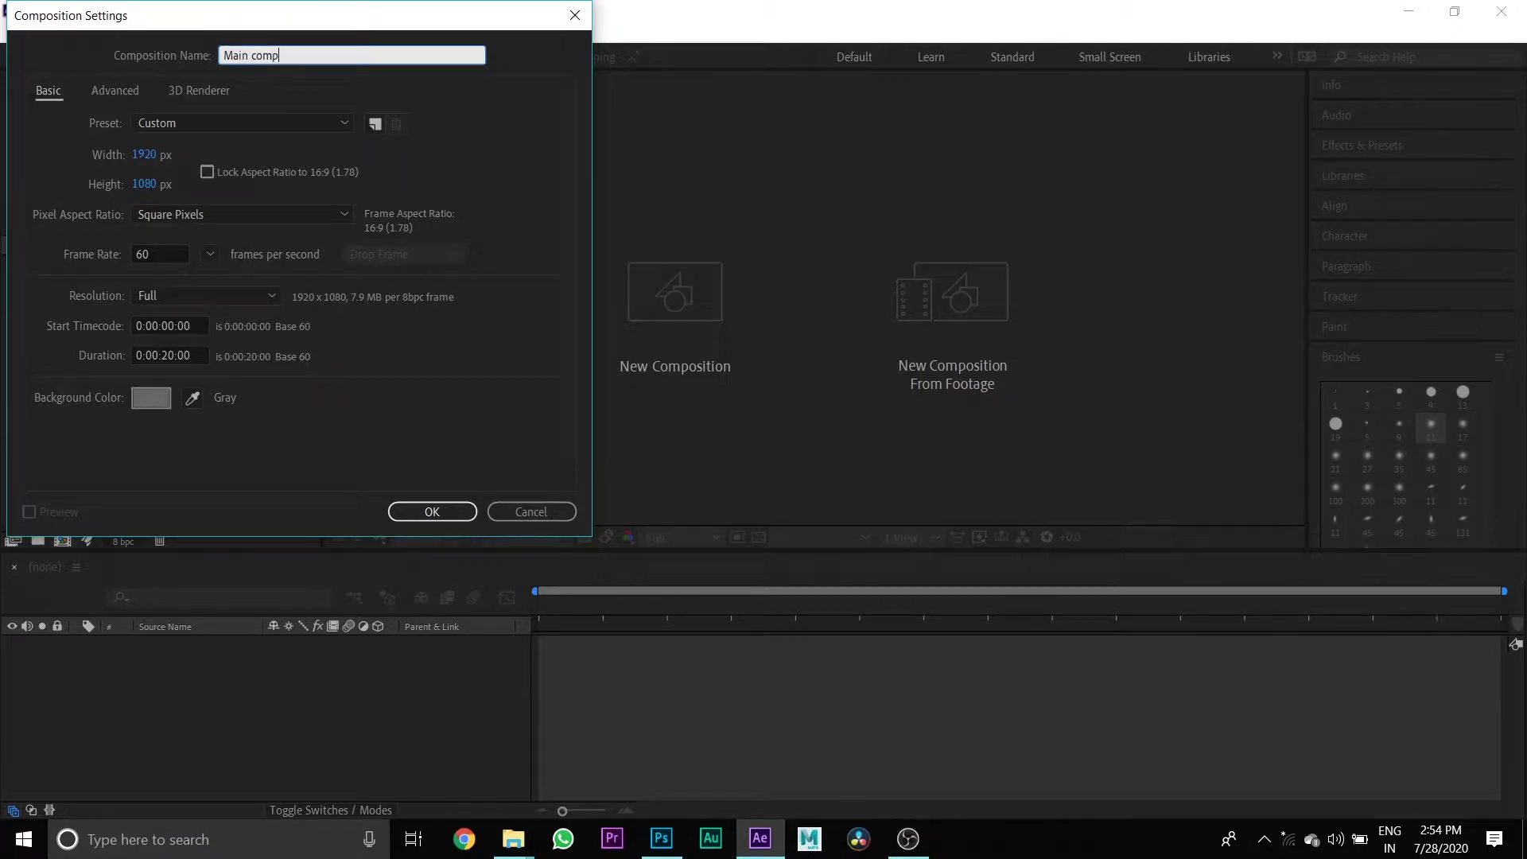
{"action": "left_click", "coordinate": [155, 398]}
{"action": "left_click", "coordinate": [84, 299]}
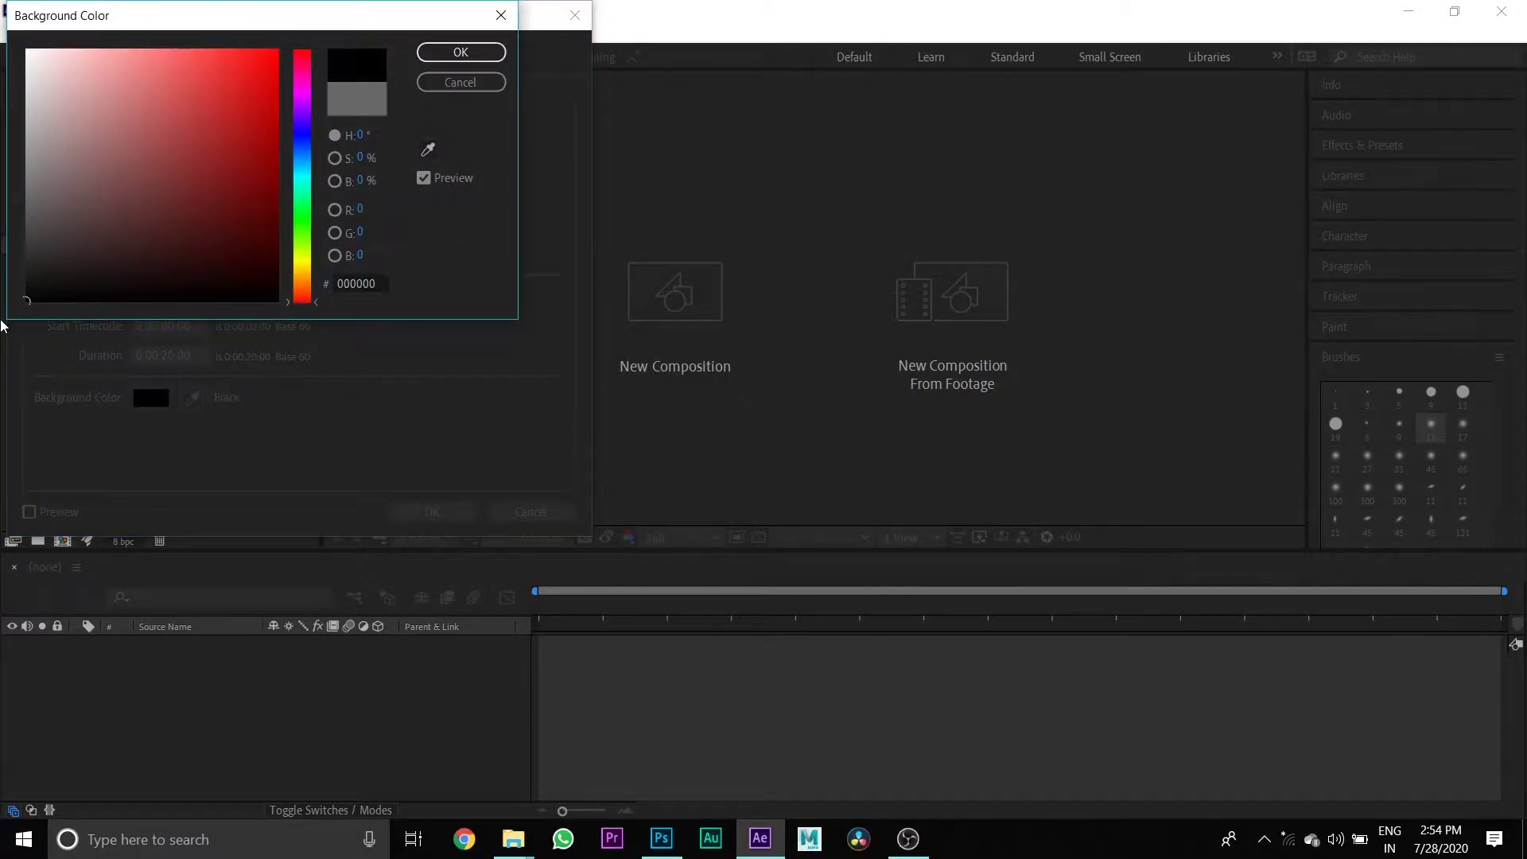
{"action": "left_click", "coordinate": [457, 53]}
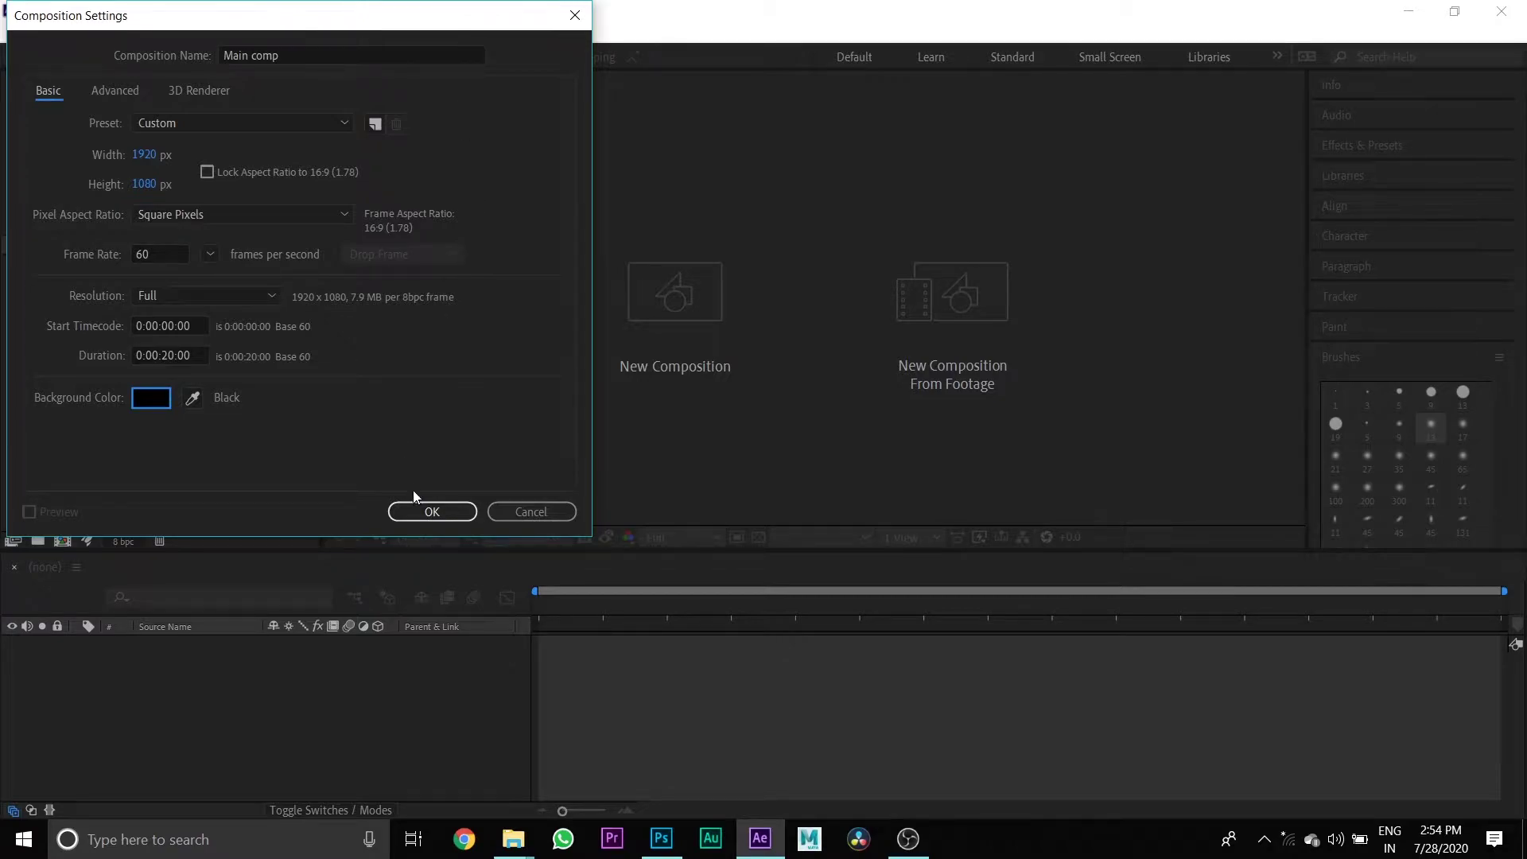
{"action": "left_click", "coordinate": [425, 512]}
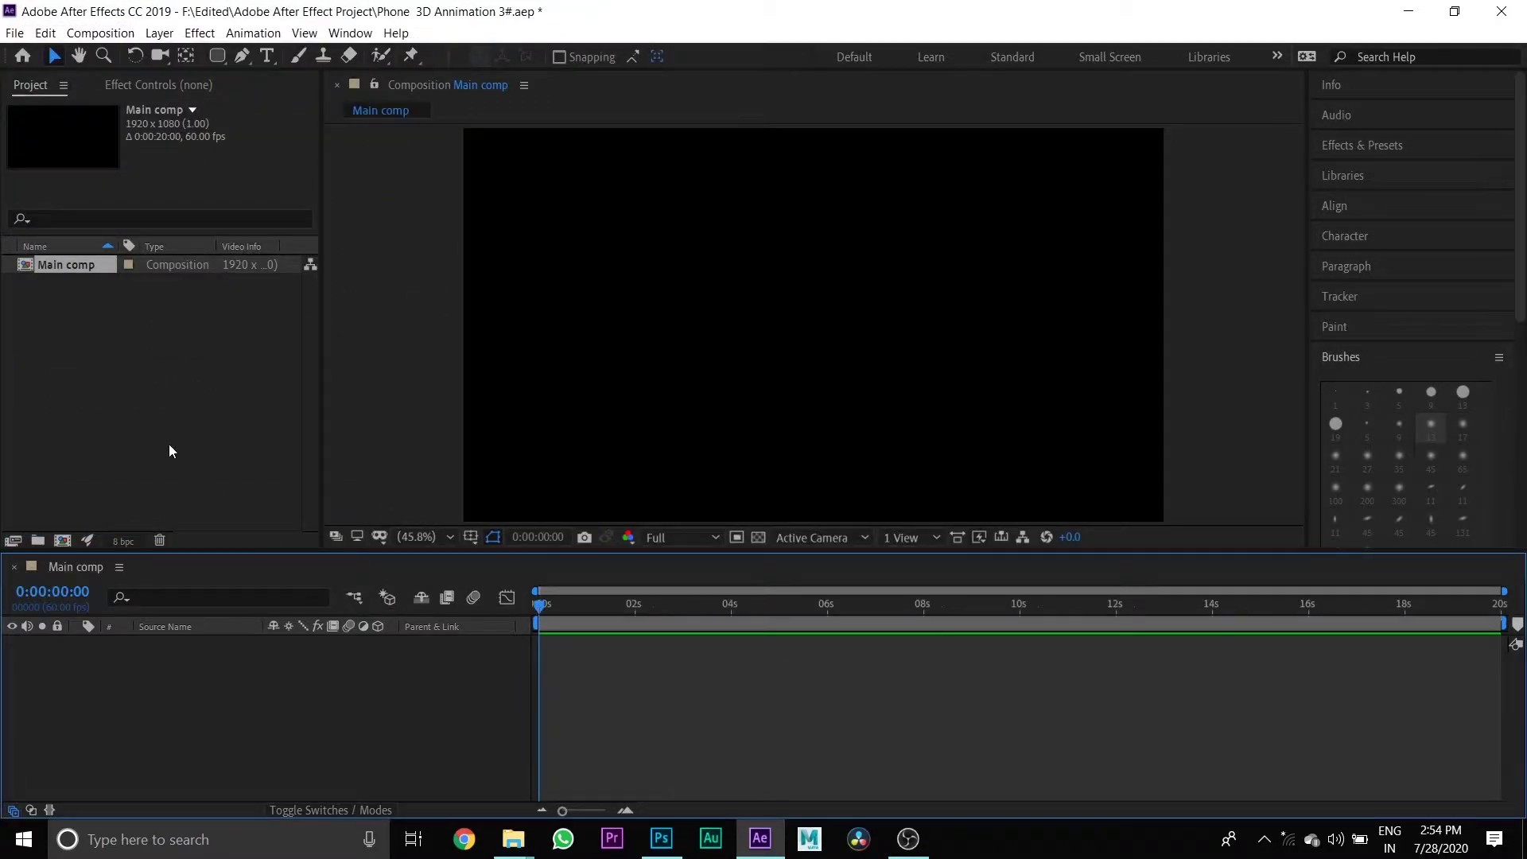
Step: Import the video MVI_0862.MP4 and add it as a layer in Main comp
{"action": "right_click", "coordinate": [146, 424]}
{"action": "mouse_move", "coordinate": [328, 509]}
{"action": "left_click", "coordinate": [414, 509]}
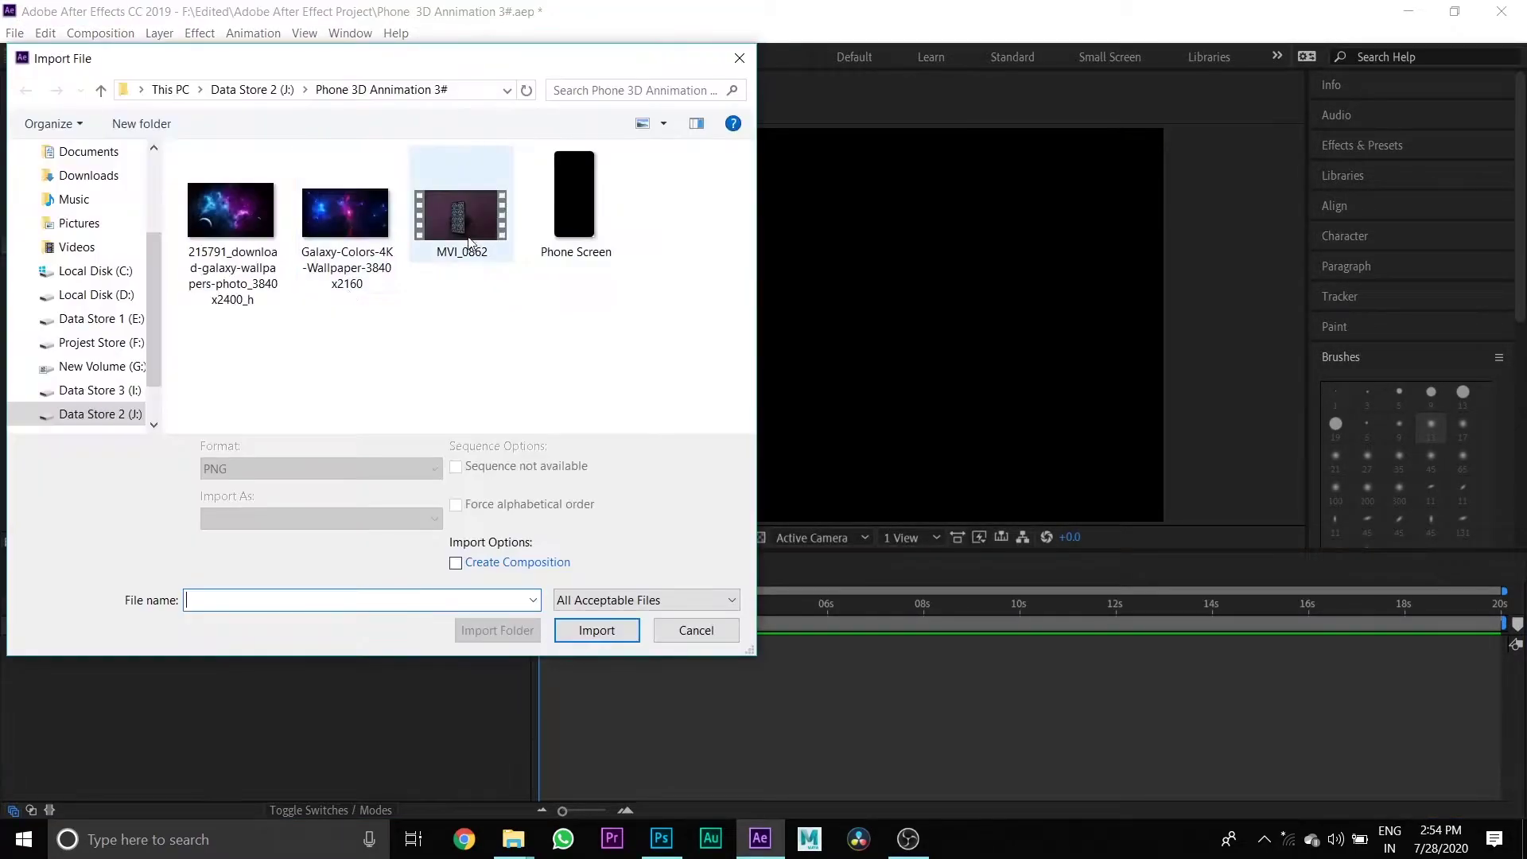
{"action": "double_click", "coordinate": [469, 233]}
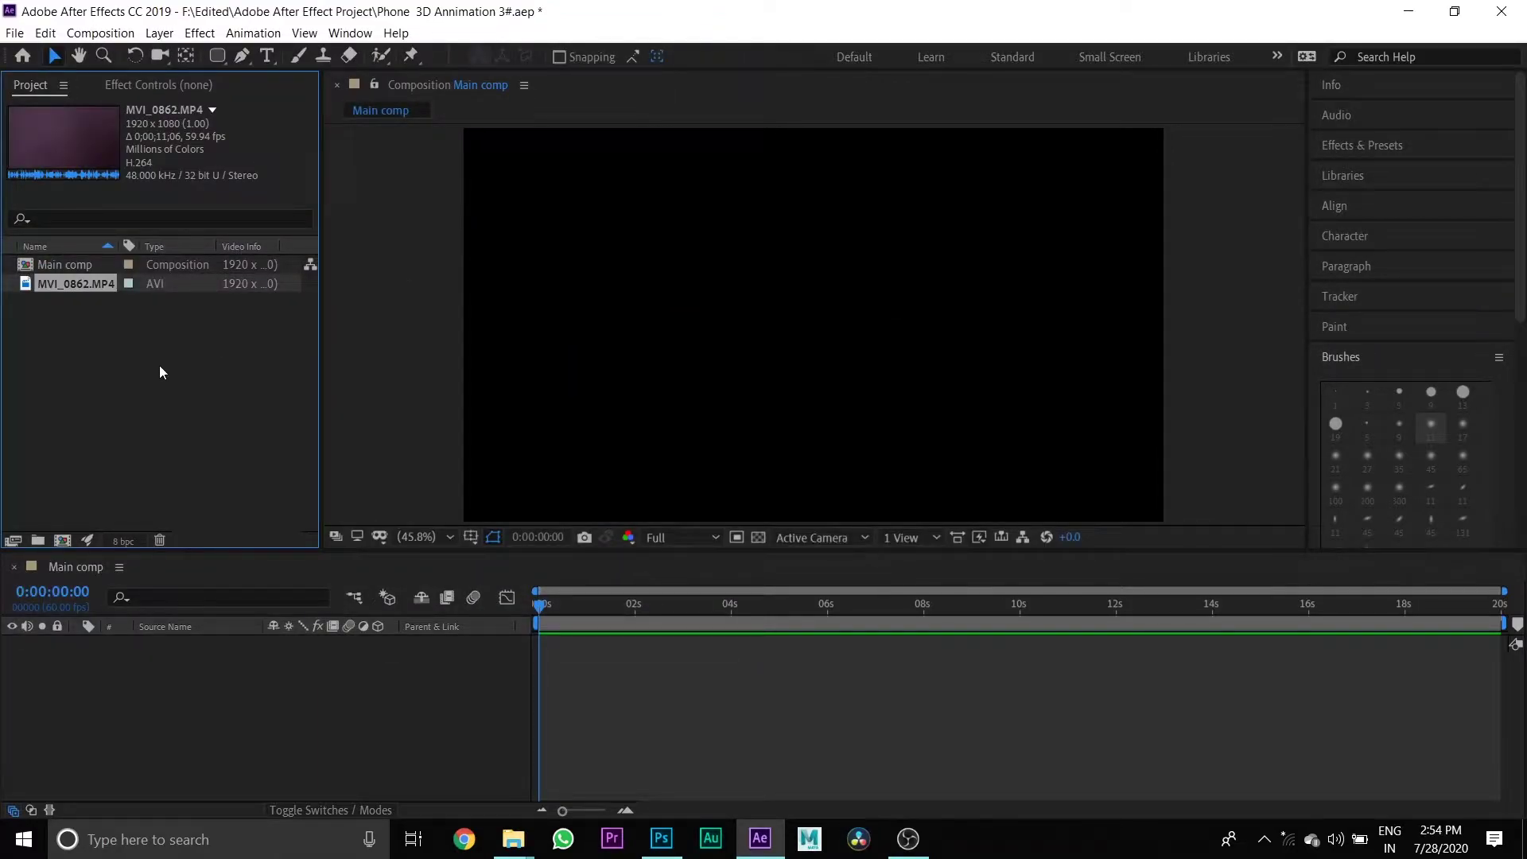
{"action": "left_click_drag", "start_coordinate": [108, 284], "coordinate": [211, 662]}
Step: Split the video layer at 0:00:02:04 and delete the part before the cut
{"action": "left_click", "coordinate": [545, 606]}
{"action": "left_click_drag", "start_coordinate": [545, 606], "coordinate": [638, 616]}
{"action": "left_click", "coordinate": [45, 33]}
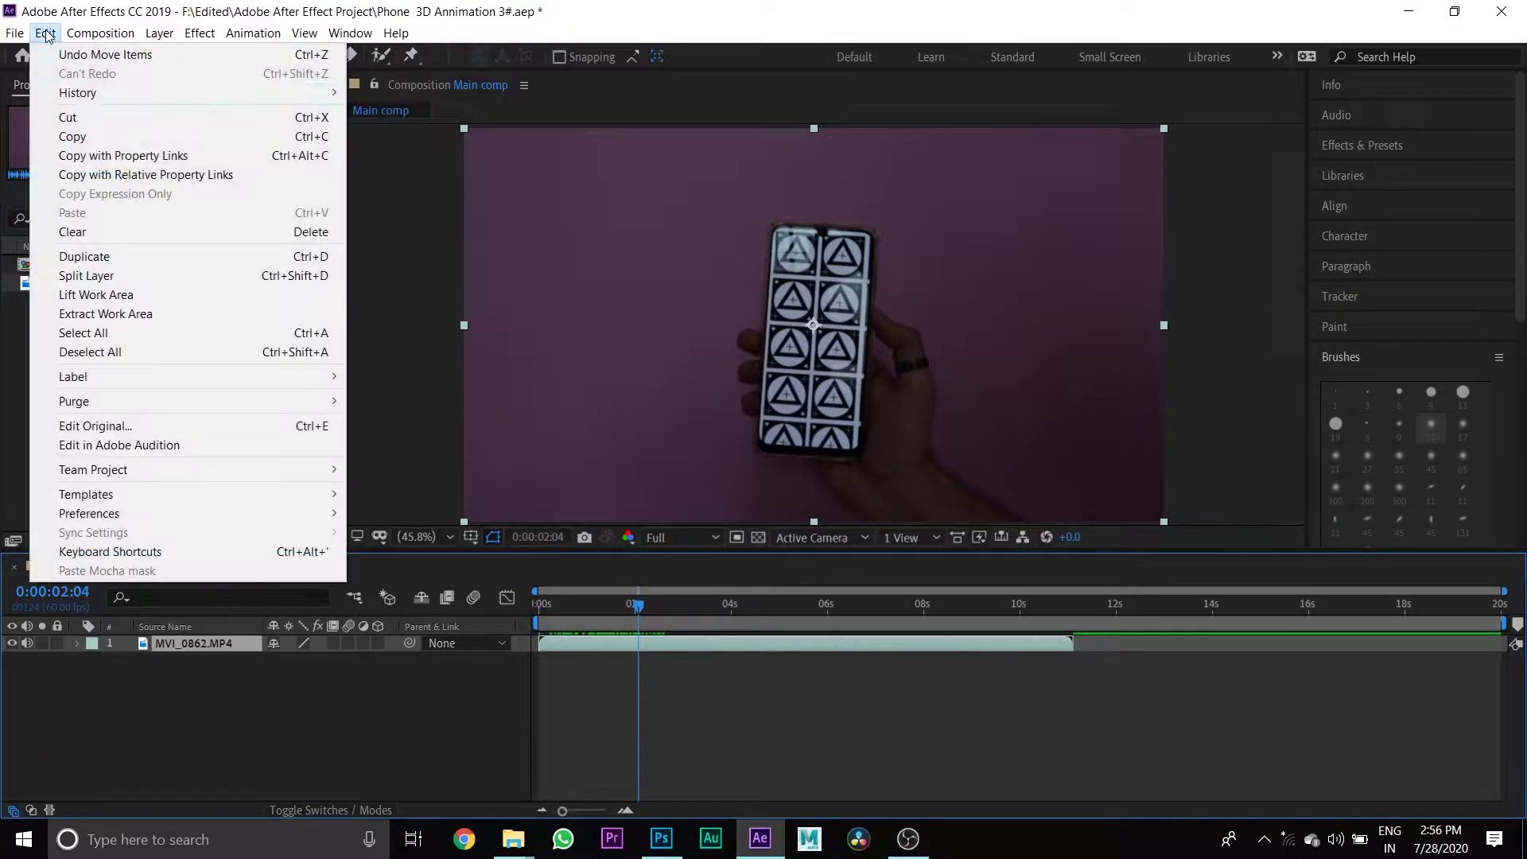
{"action": "left_click", "coordinate": [143, 275]}
{"action": "left_click", "coordinate": [579, 660]}
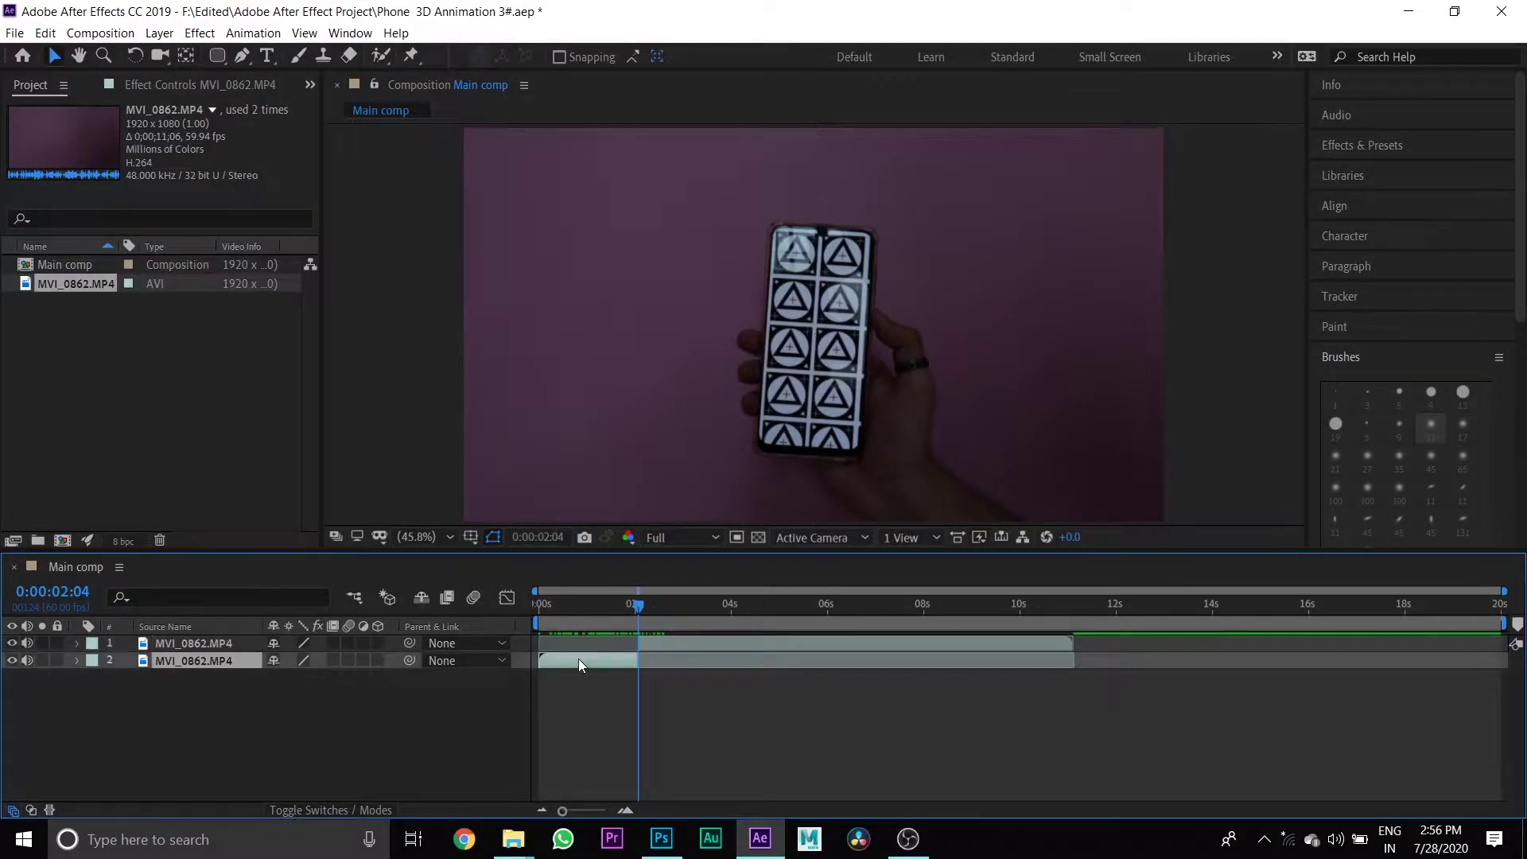
{"action": "key", "text": "Delete"}
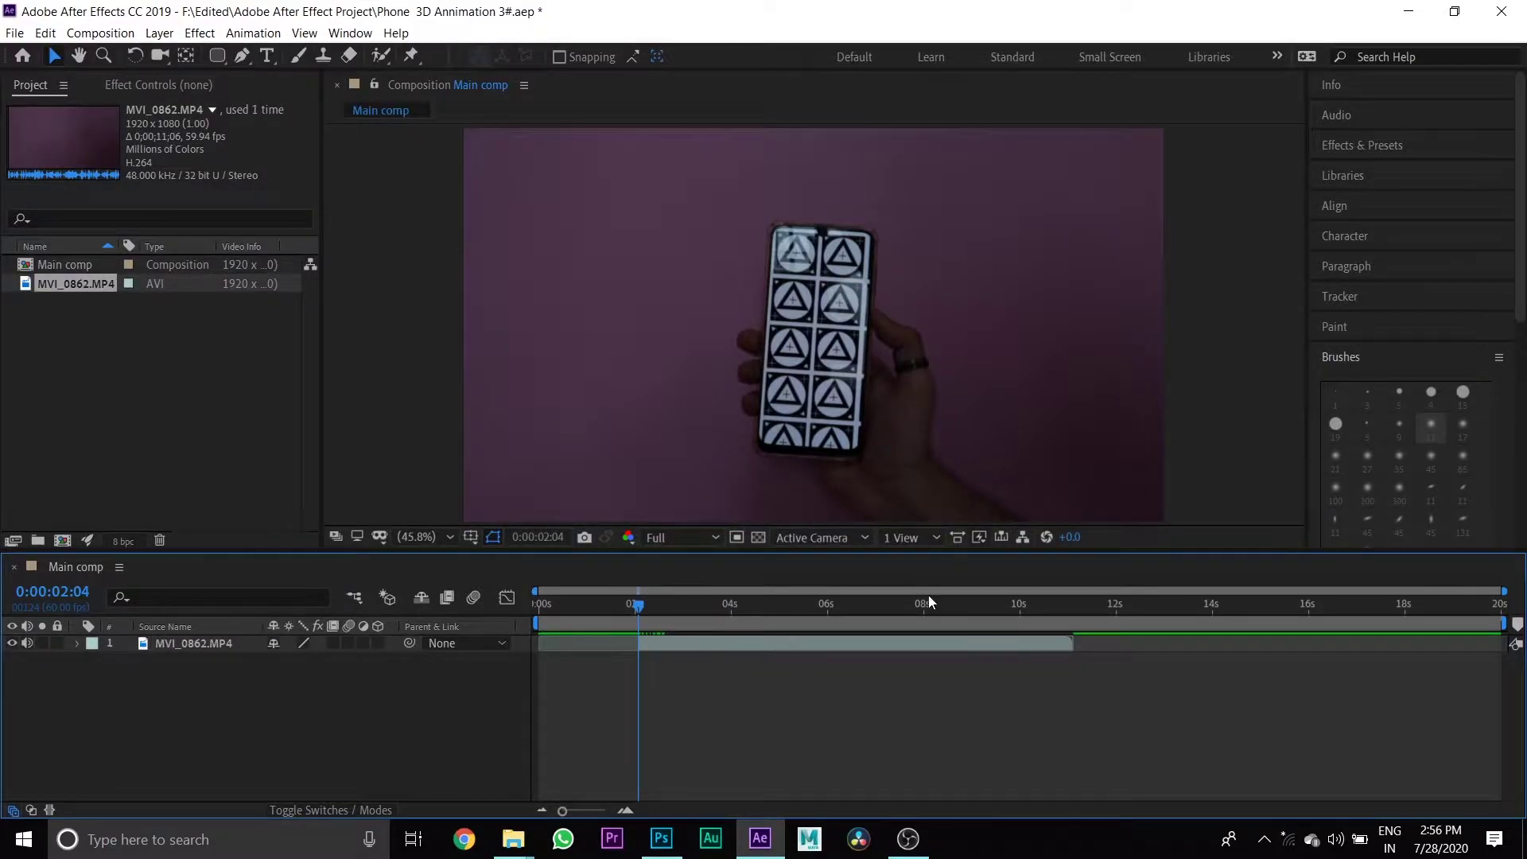
Step: Split the clip at 0:00:08:41, delete the part after the cut, and move the remaining clip to the composition's start
{"action": "left_click_drag", "start_coordinate": [929, 603], "coordinate": [956, 611]}
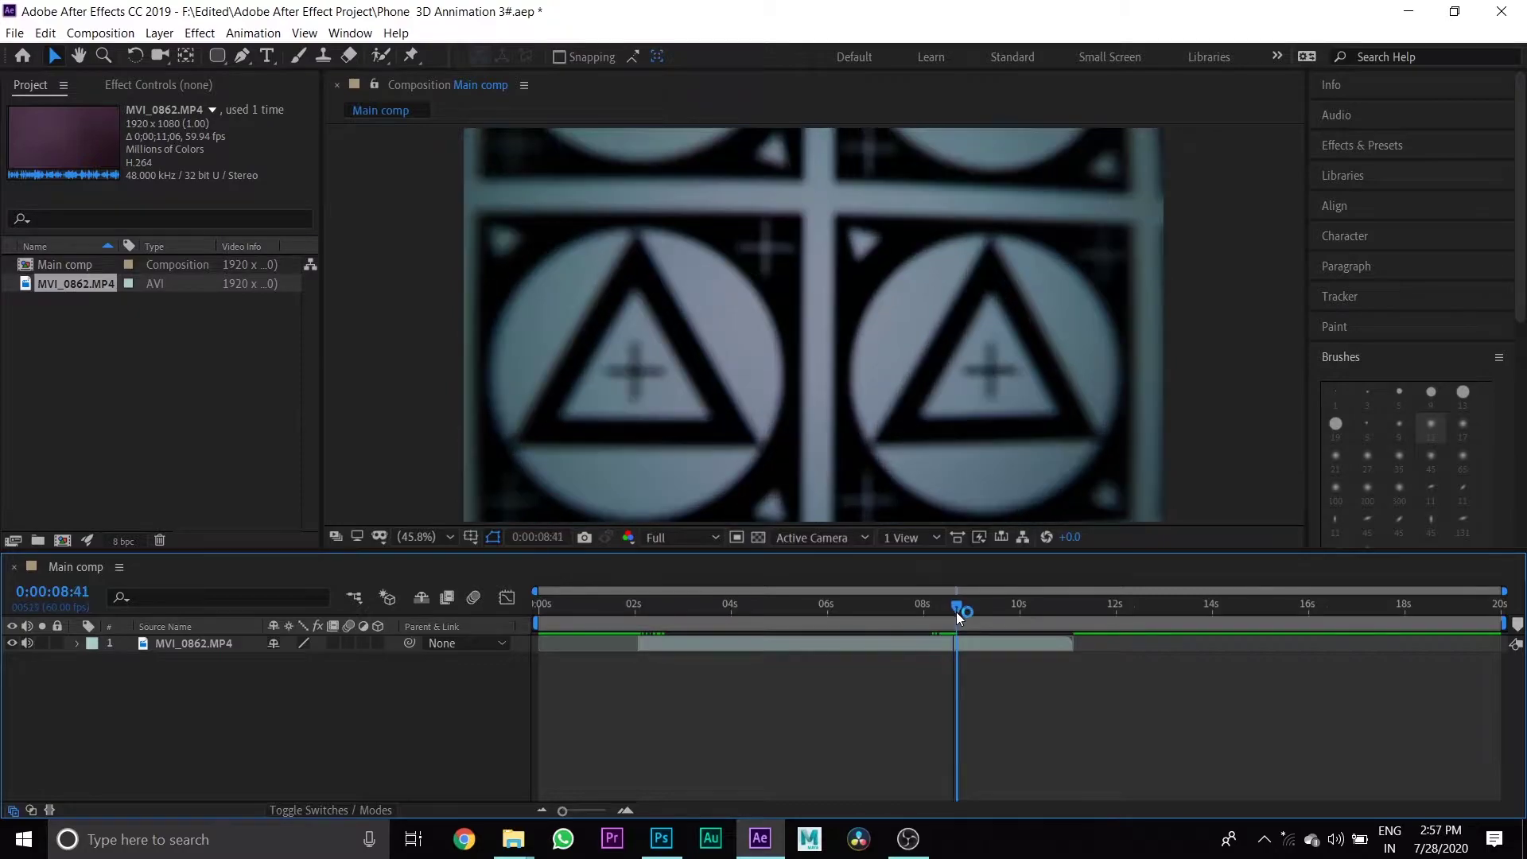
{"action": "left_click", "coordinate": [45, 33]}
{"action": "left_click", "coordinate": [131, 272]}
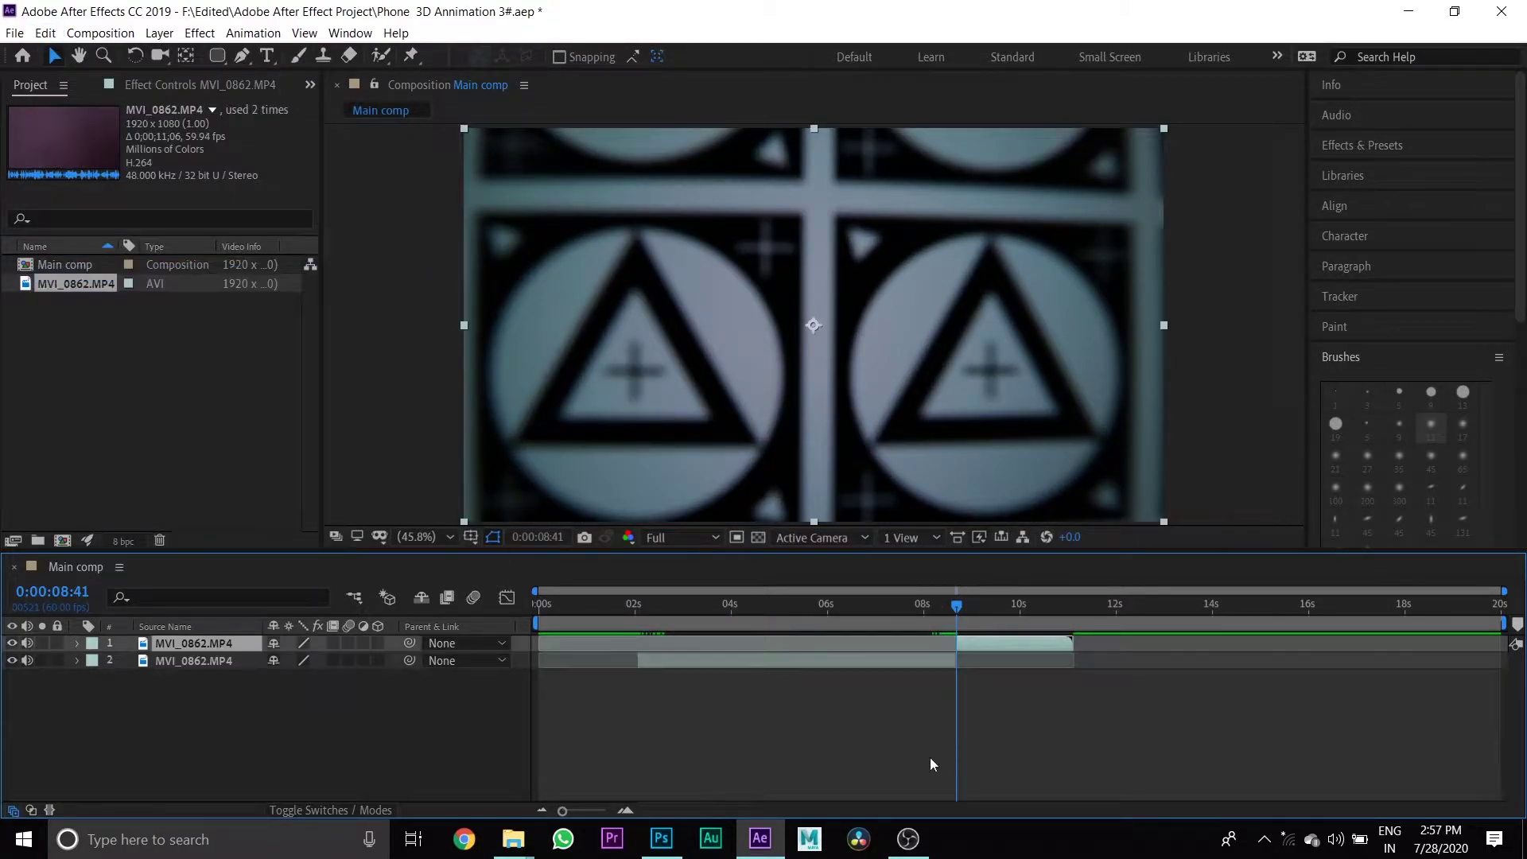
{"action": "key", "text": "Delete"}
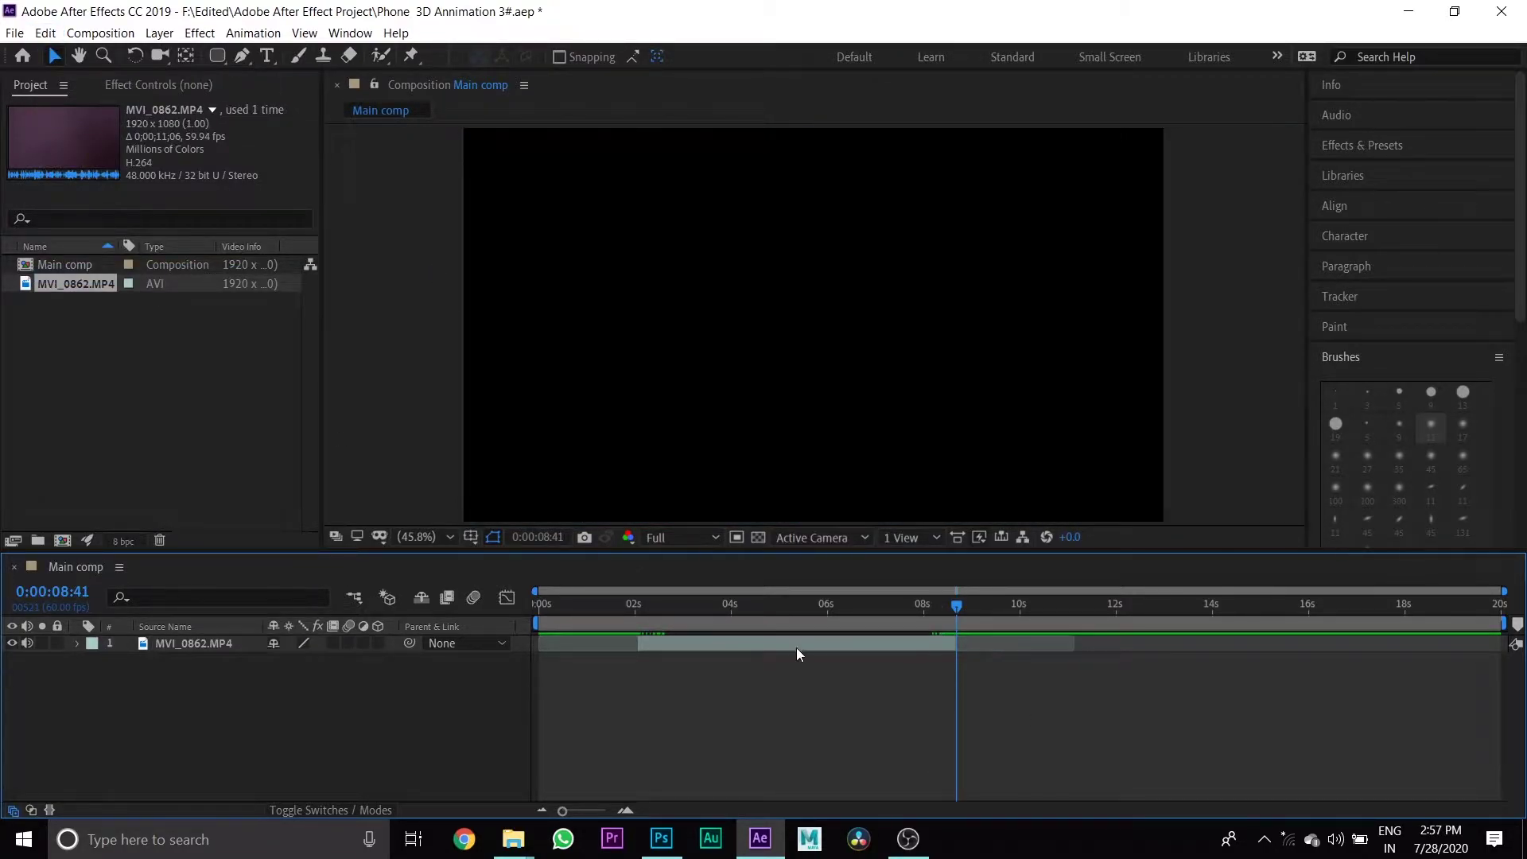
{"action": "left_click_drag", "start_coordinate": [793, 647], "coordinate": [695, 645]}
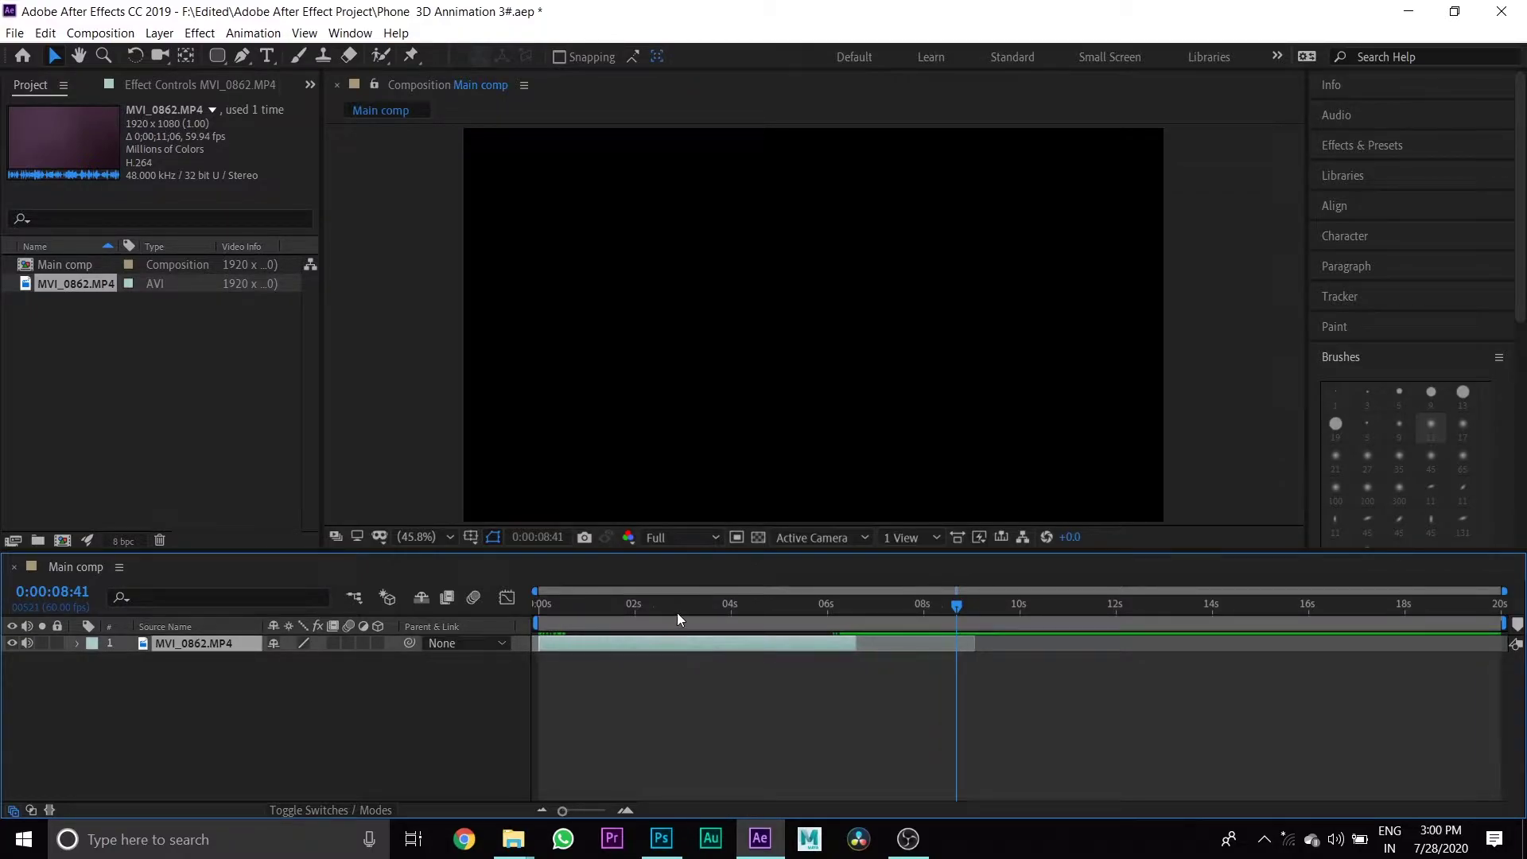
Step: Run Track Camera on the MVI_0862.MP4 layer from the first frame
{"action": "left_click_drag", "start_coordinate": [676, 612], "coordinate": [529, 614]}
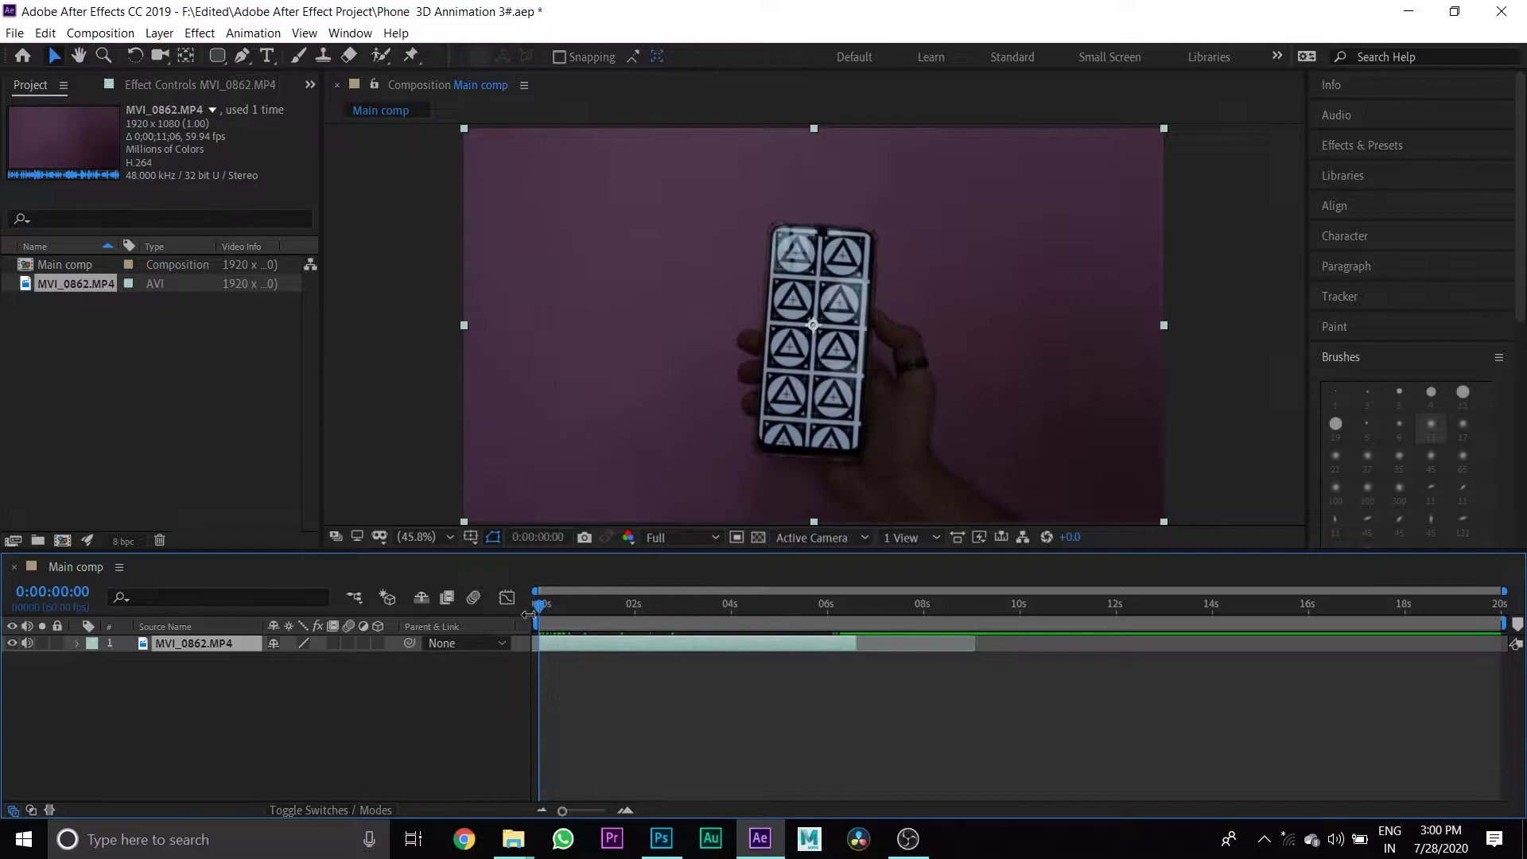
{"action": "right_click", "coordinate": [197, 640]}
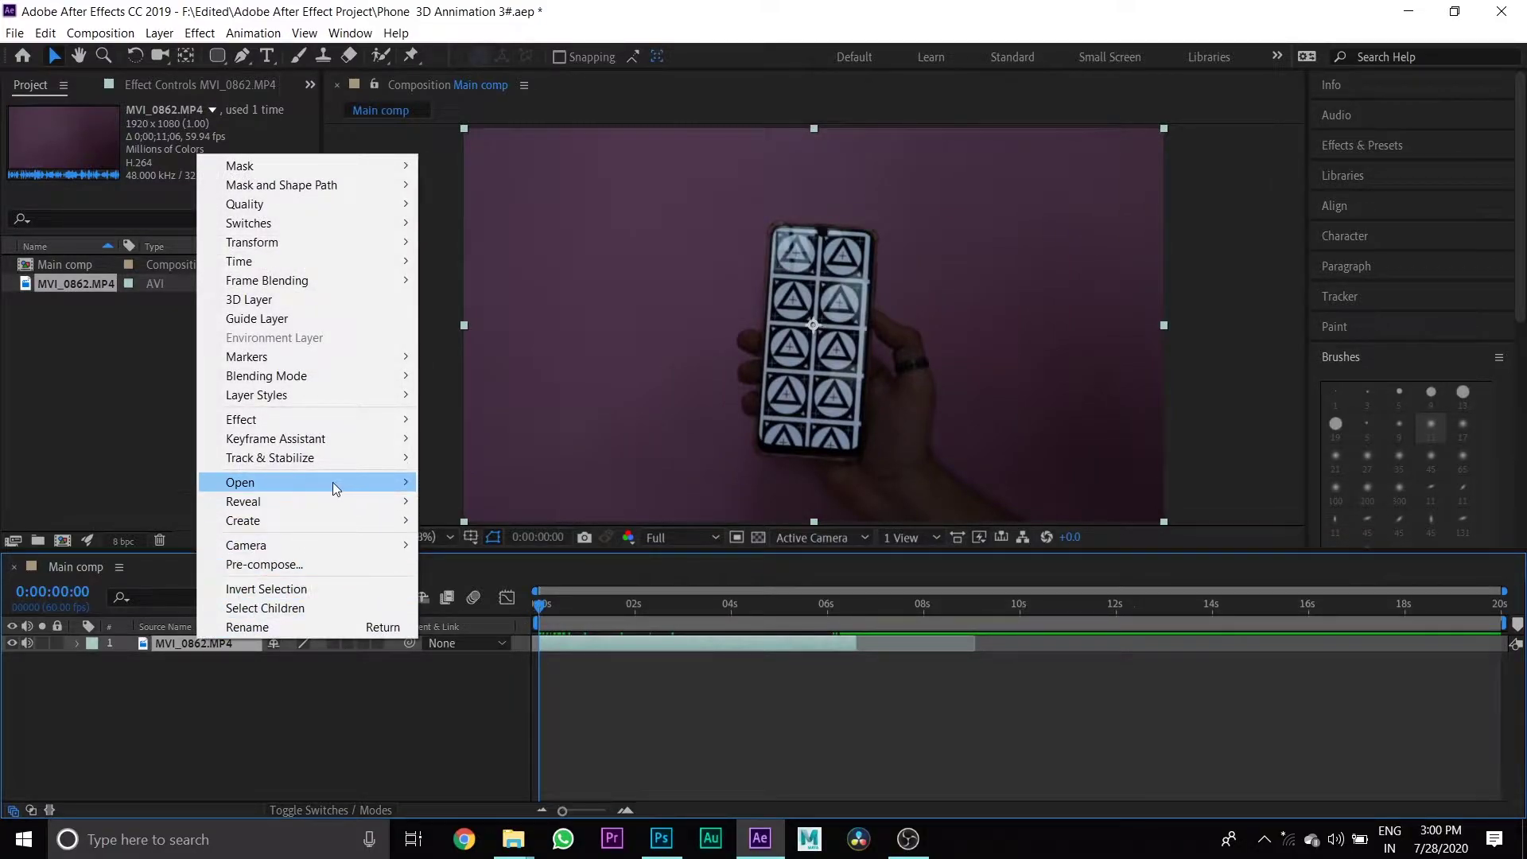
{"action": "mouse_move", "coordinate": [375, 462]}
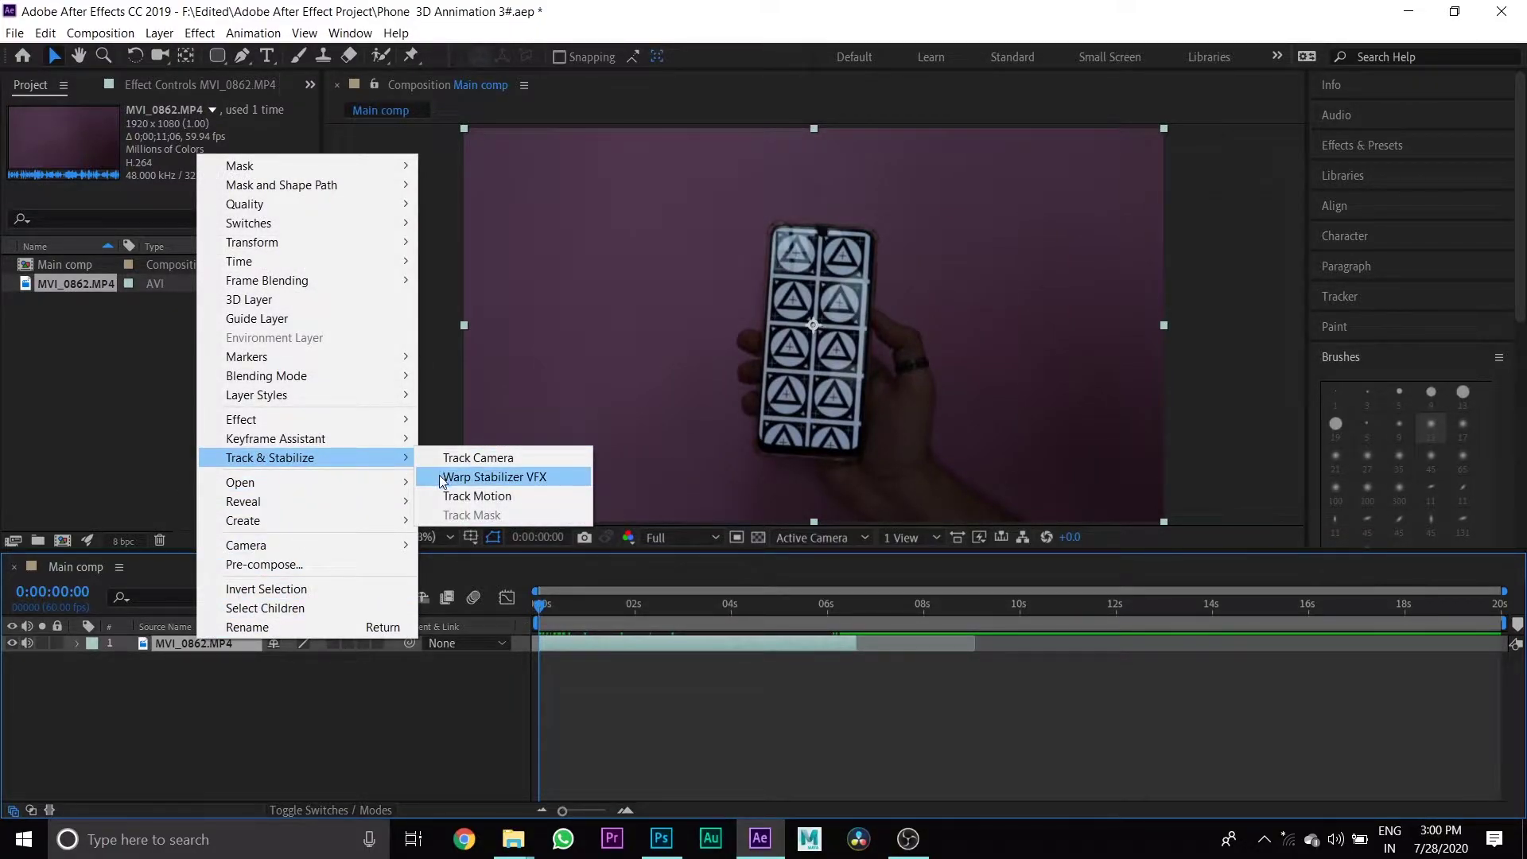
{"action": "left_click", "coordinate": [477, 457]}
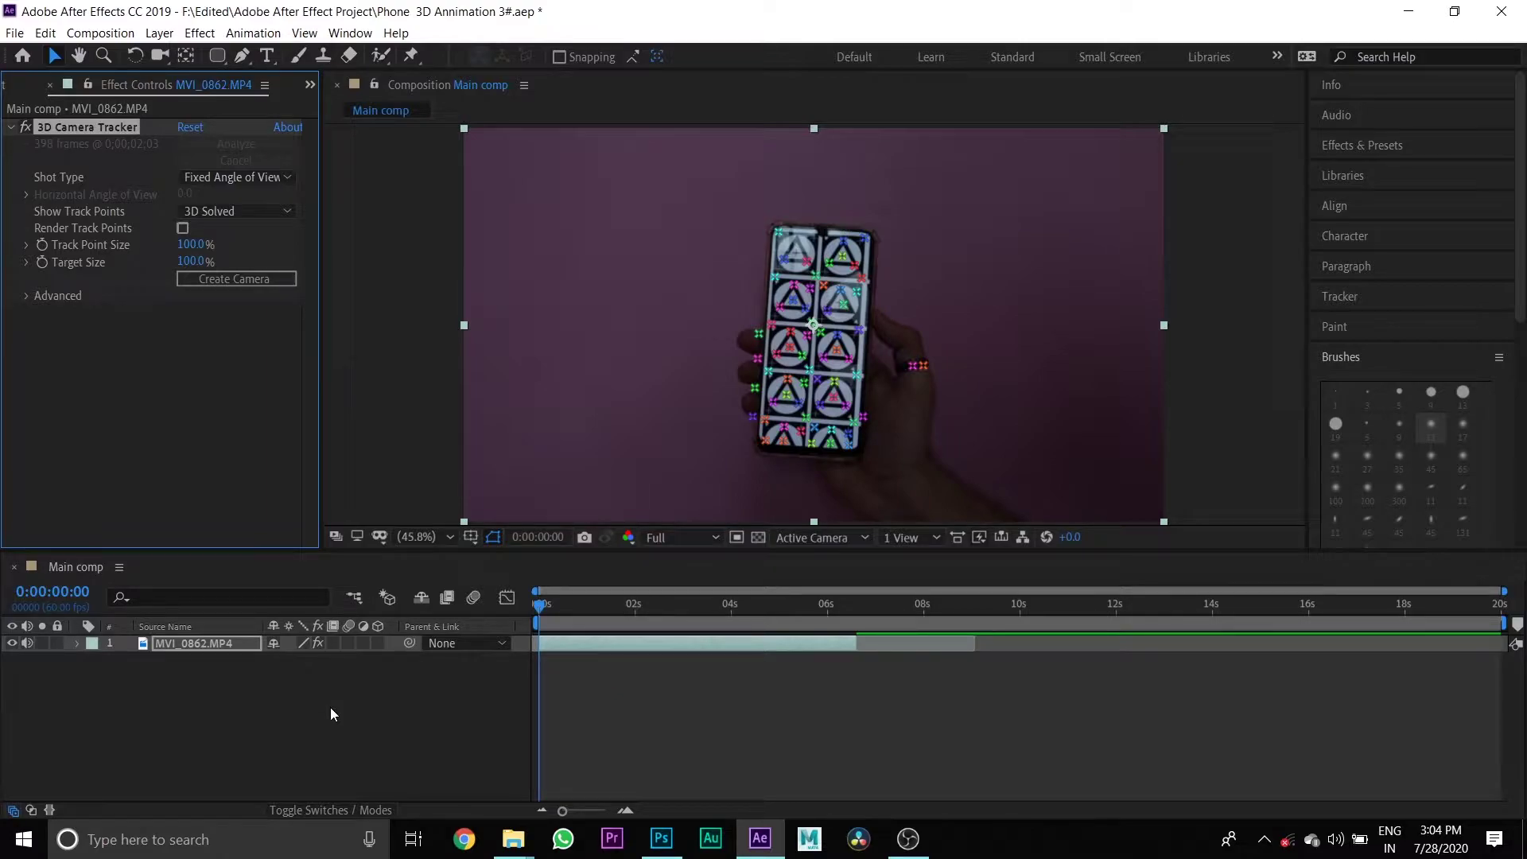
Step: Create a solid and camera from the track points in the lower middle of the phone screen
{"action": "left_click", "coordinate": [331, 708]}
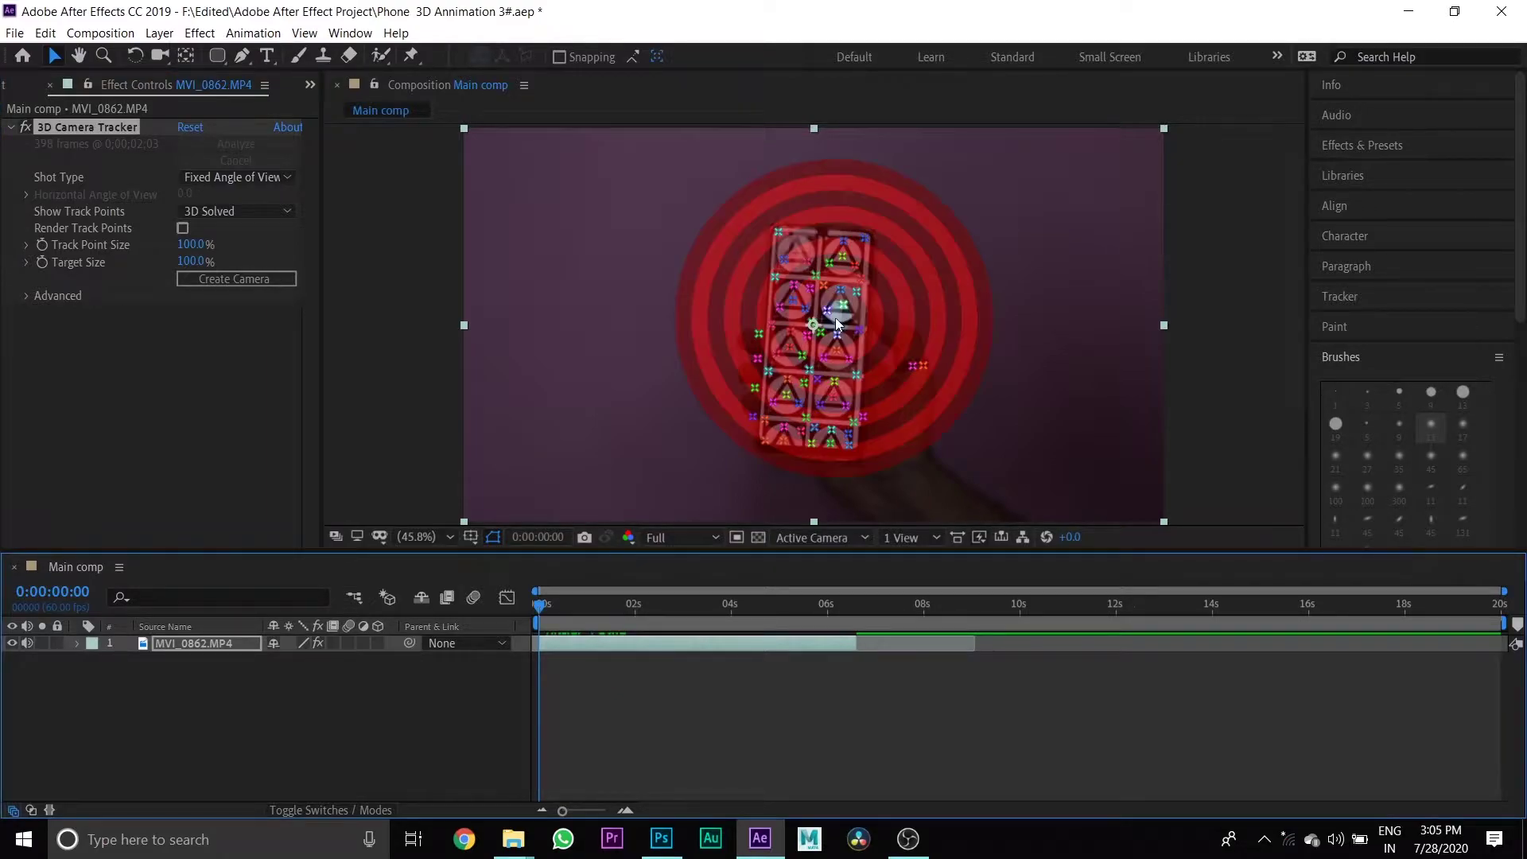
{"action": "right_click", "coordinate": [813, 383]}
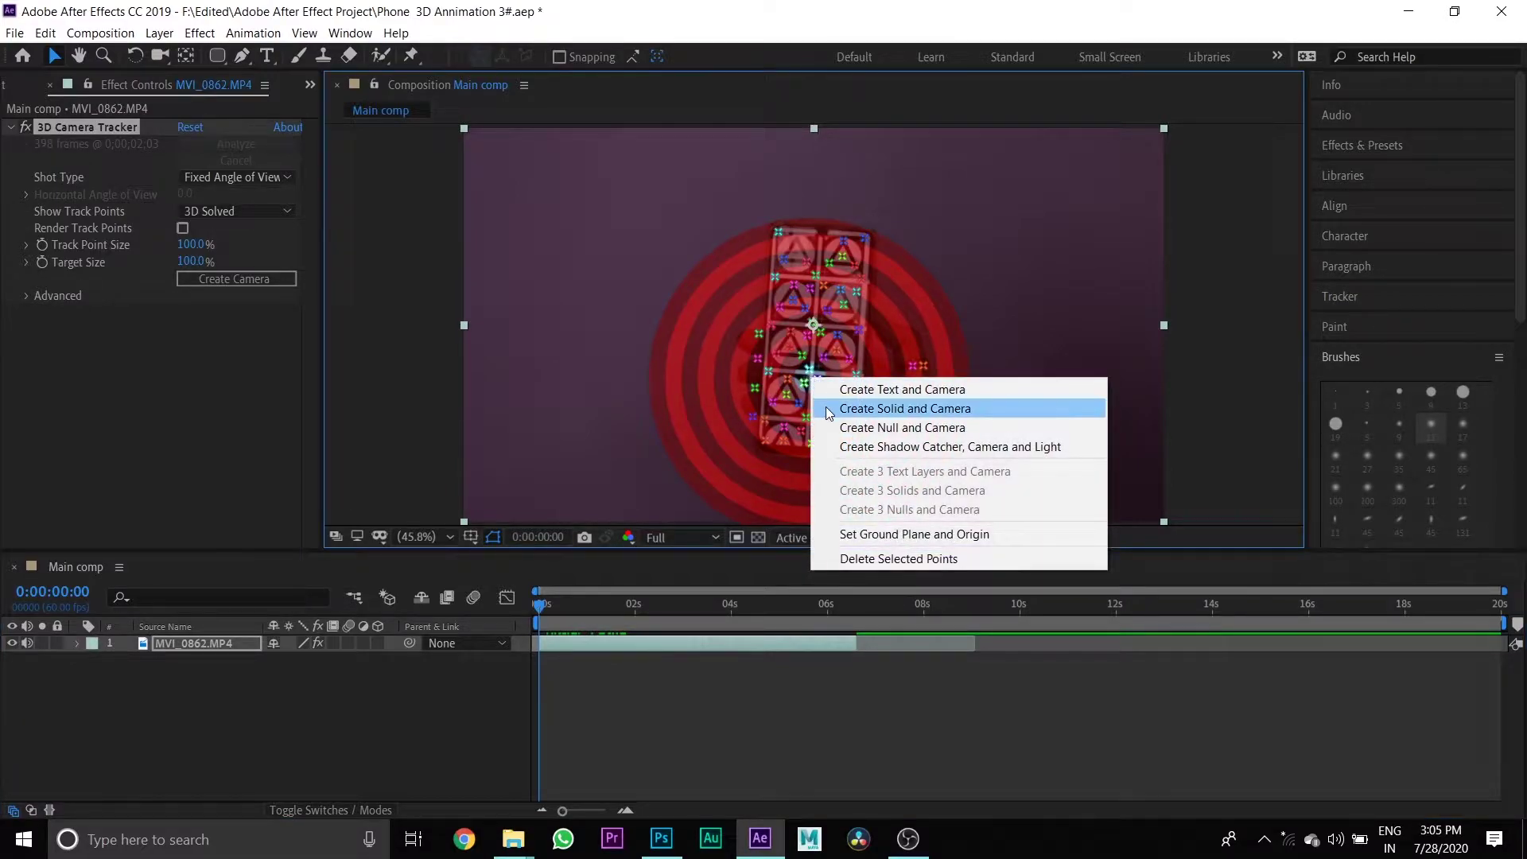
{"action": "left_click", "coordinate": [827, 407]}
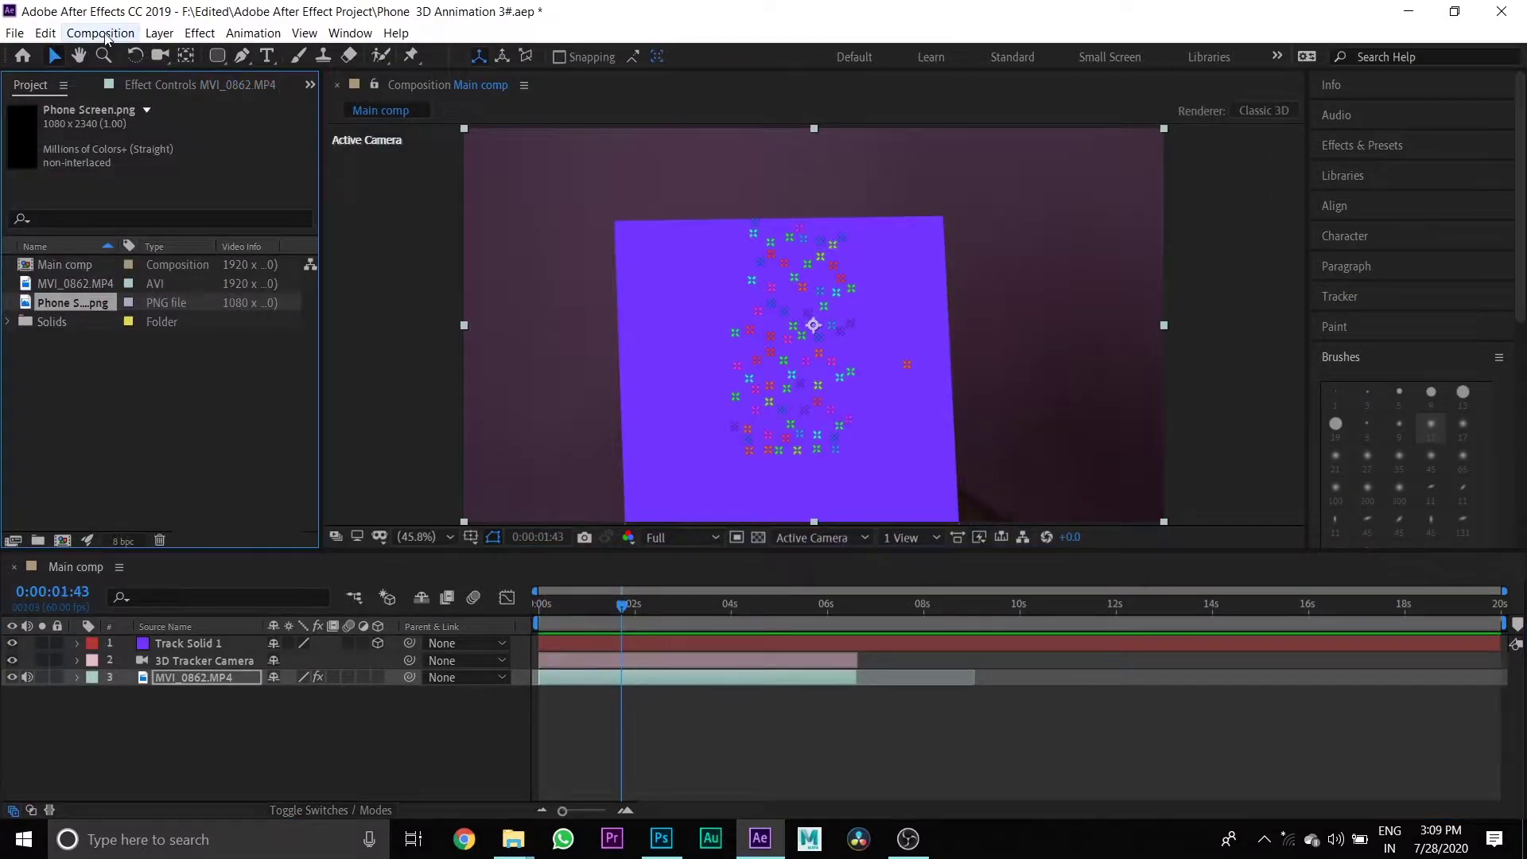
Step: Create a 1920 x 1080, 60 fps composition named Black Screen with the gray background colour 676565
{"action": "left_click", "coordinate": [100, 33]}
{"action": "left_click", "coordinate": [110, 56]}
{"action": "type", "text": "Black Screen"}
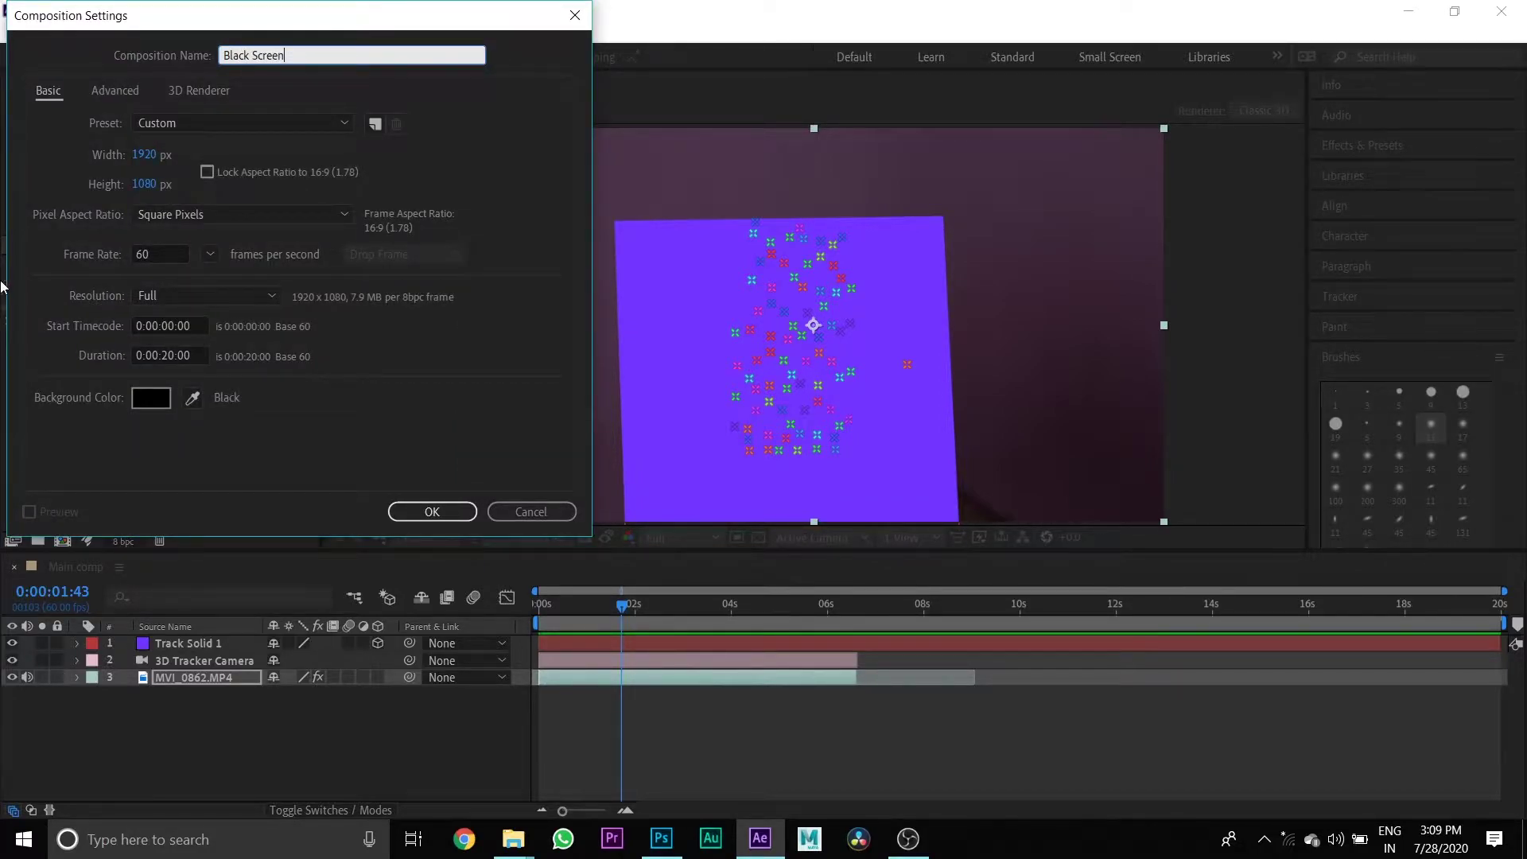
{"action": "left_click", "coordinate": [143, 397]}
{"action": "left_click", "coordinate": [30, 199]}
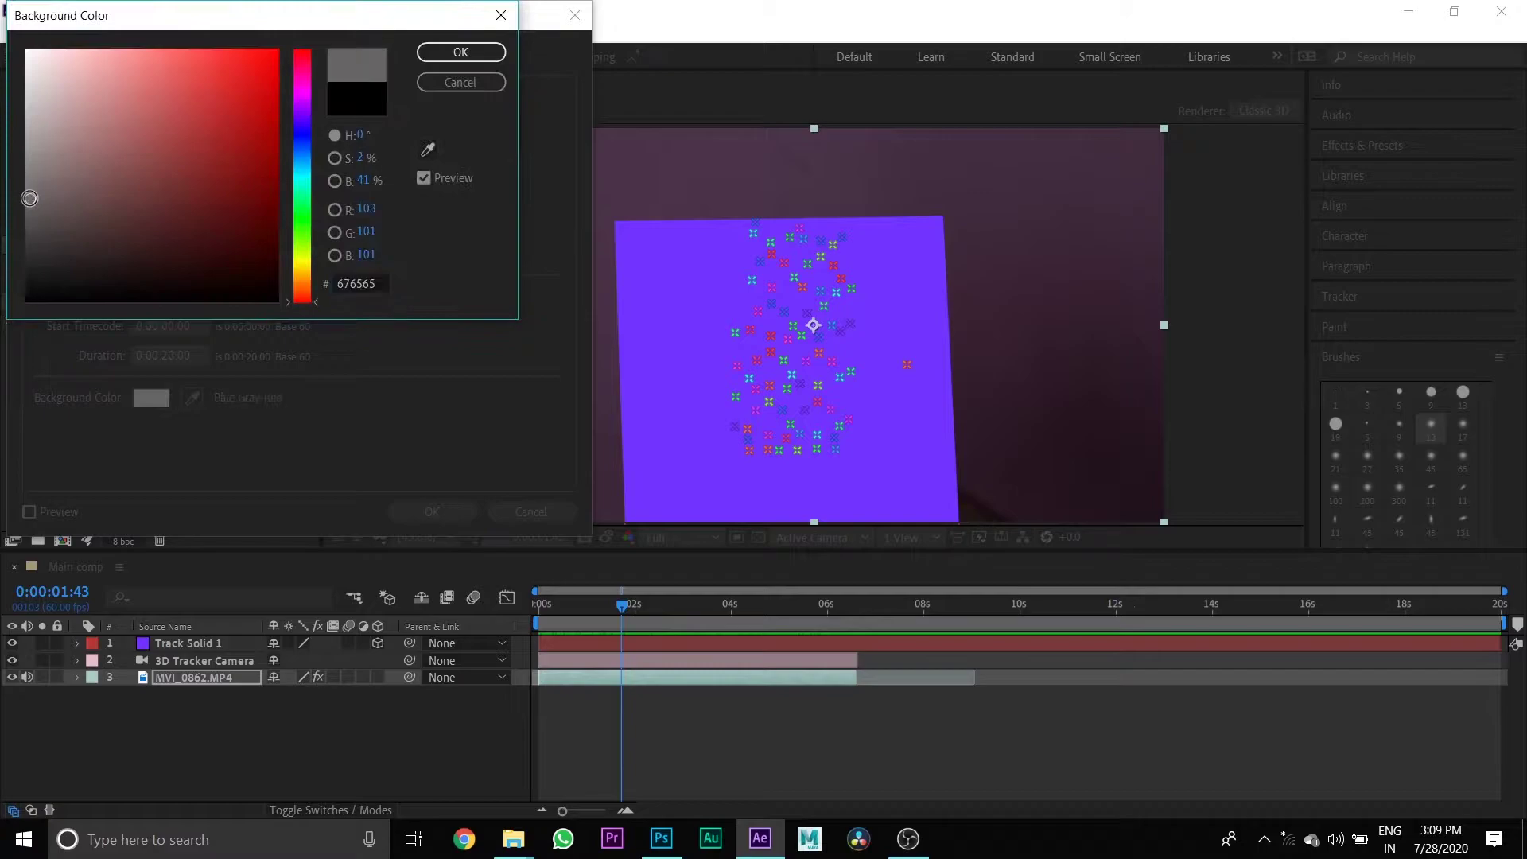
{"action": "left_click", "coordinate": [461, 52]}
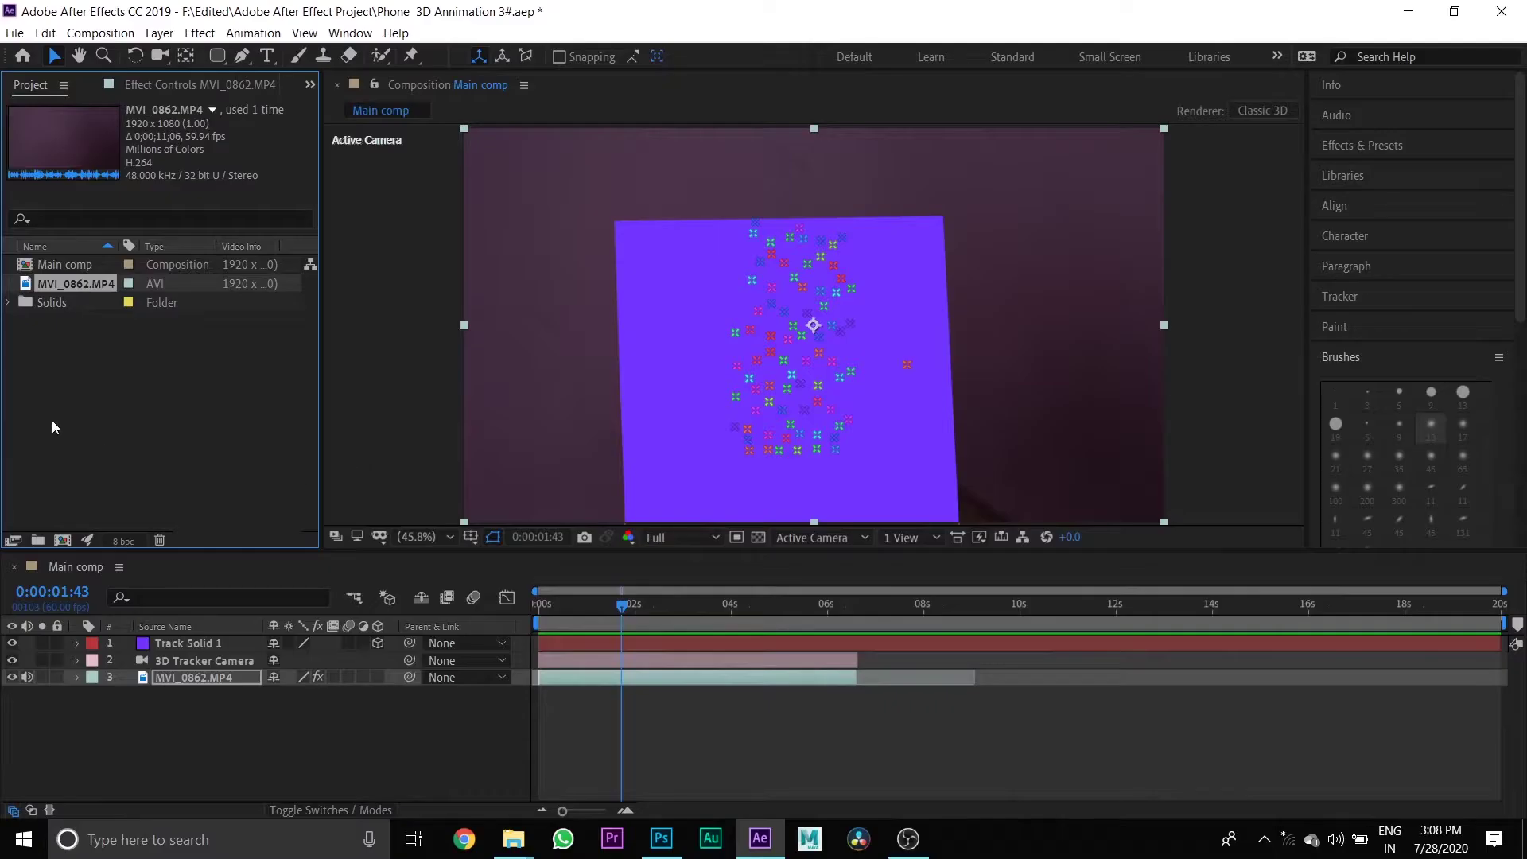
Step: Import the Phone Screen image and add it to the Black Screen composition, scaled to 42%
{"action": "right_click", "coordinate": [51, 420]}
{"action": "mouse_move", "coordinate": [217, 506]}
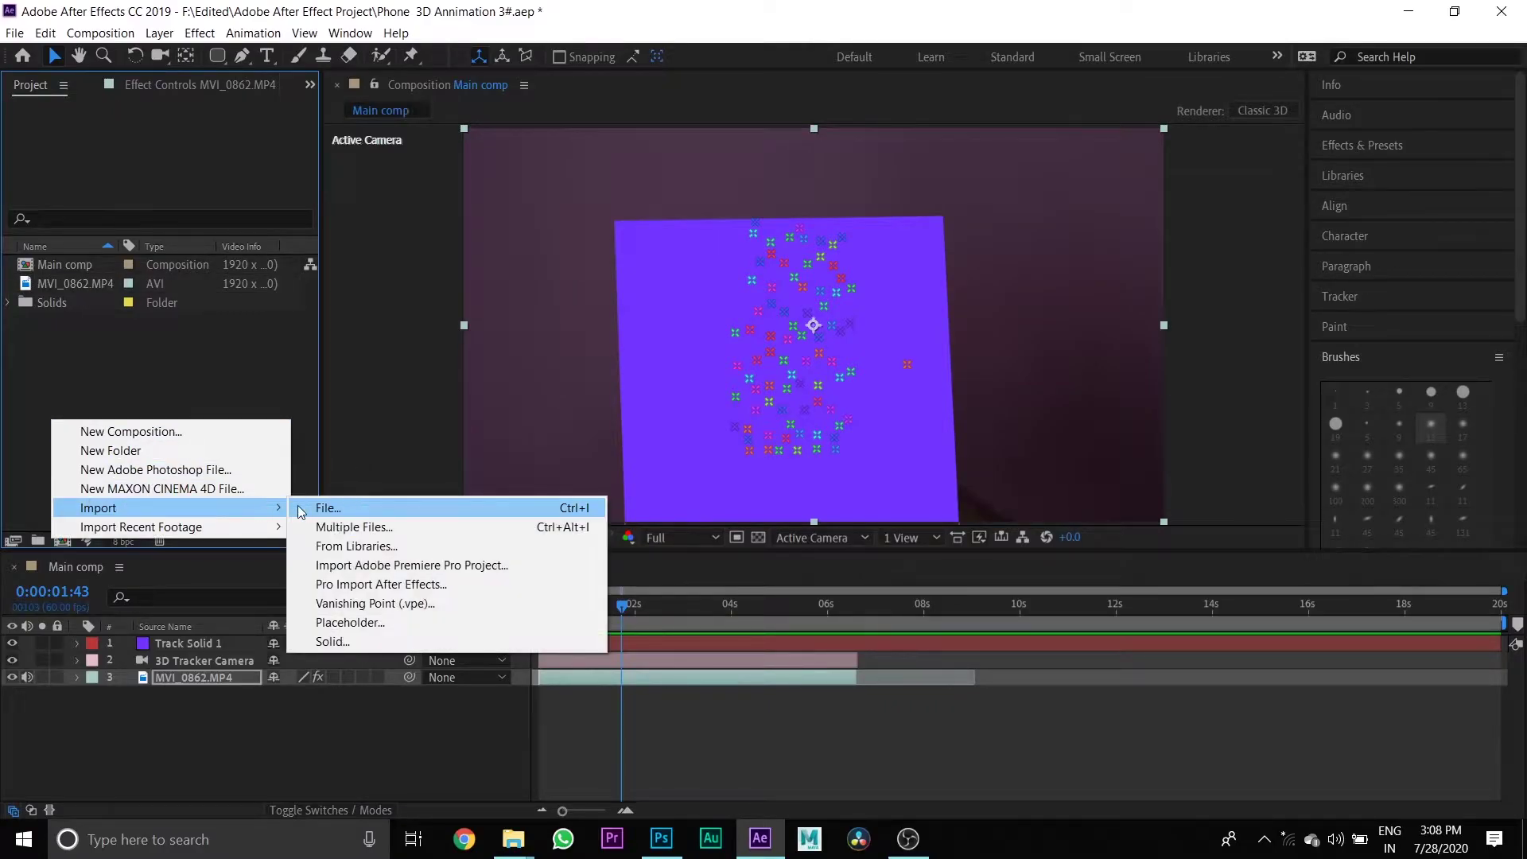
{"action": "left_click", "coordinate": [328, 508]}
{"action": "double_click", "coordinate": [566, 211]}
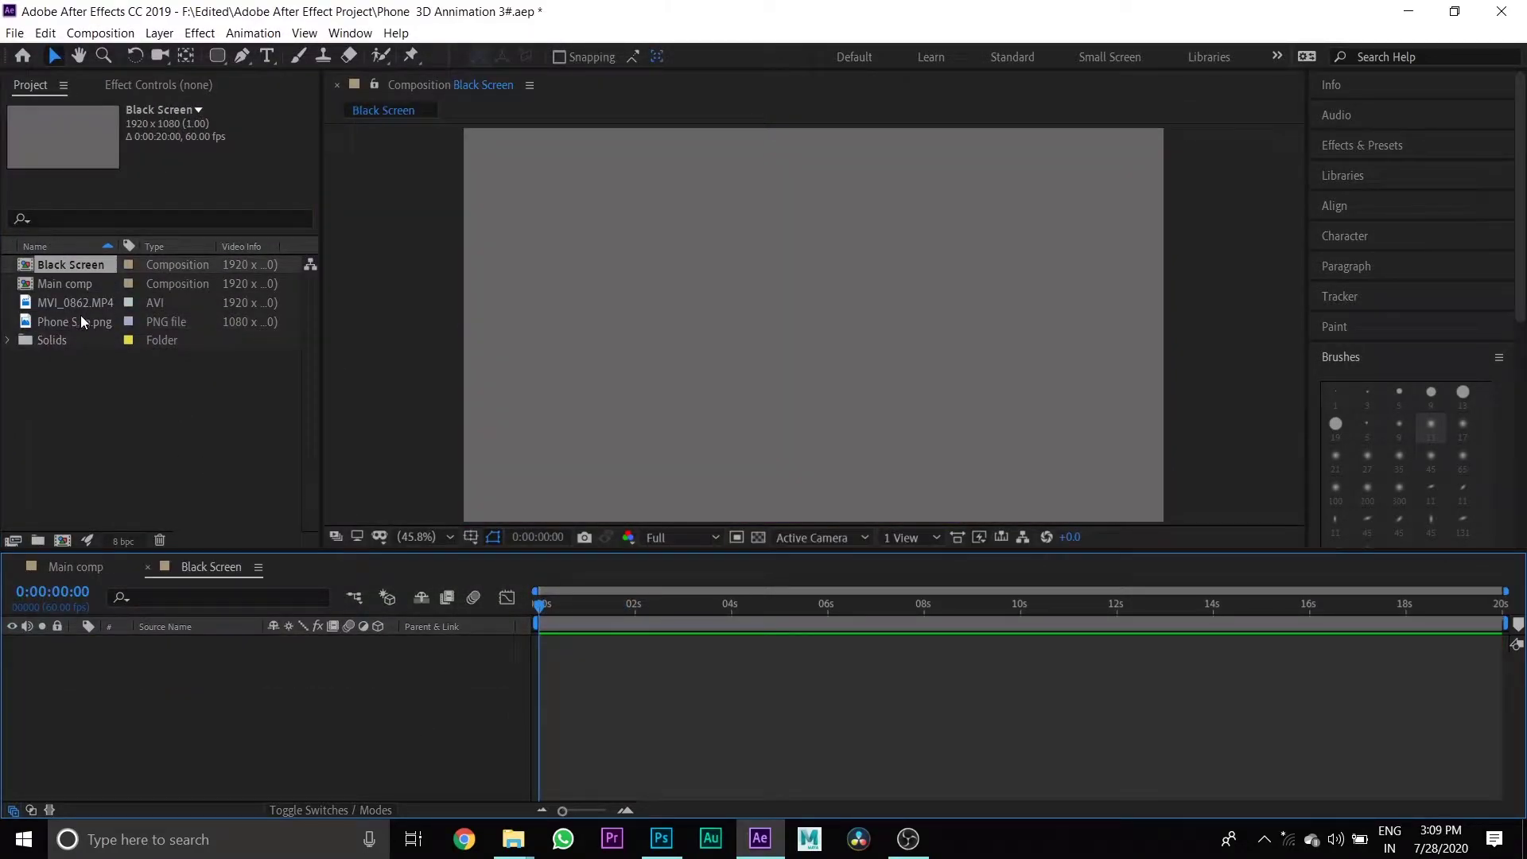
{"action": "left_click_drag", "start_coordinate": [79, 316], "coordinate": [212, 719]}
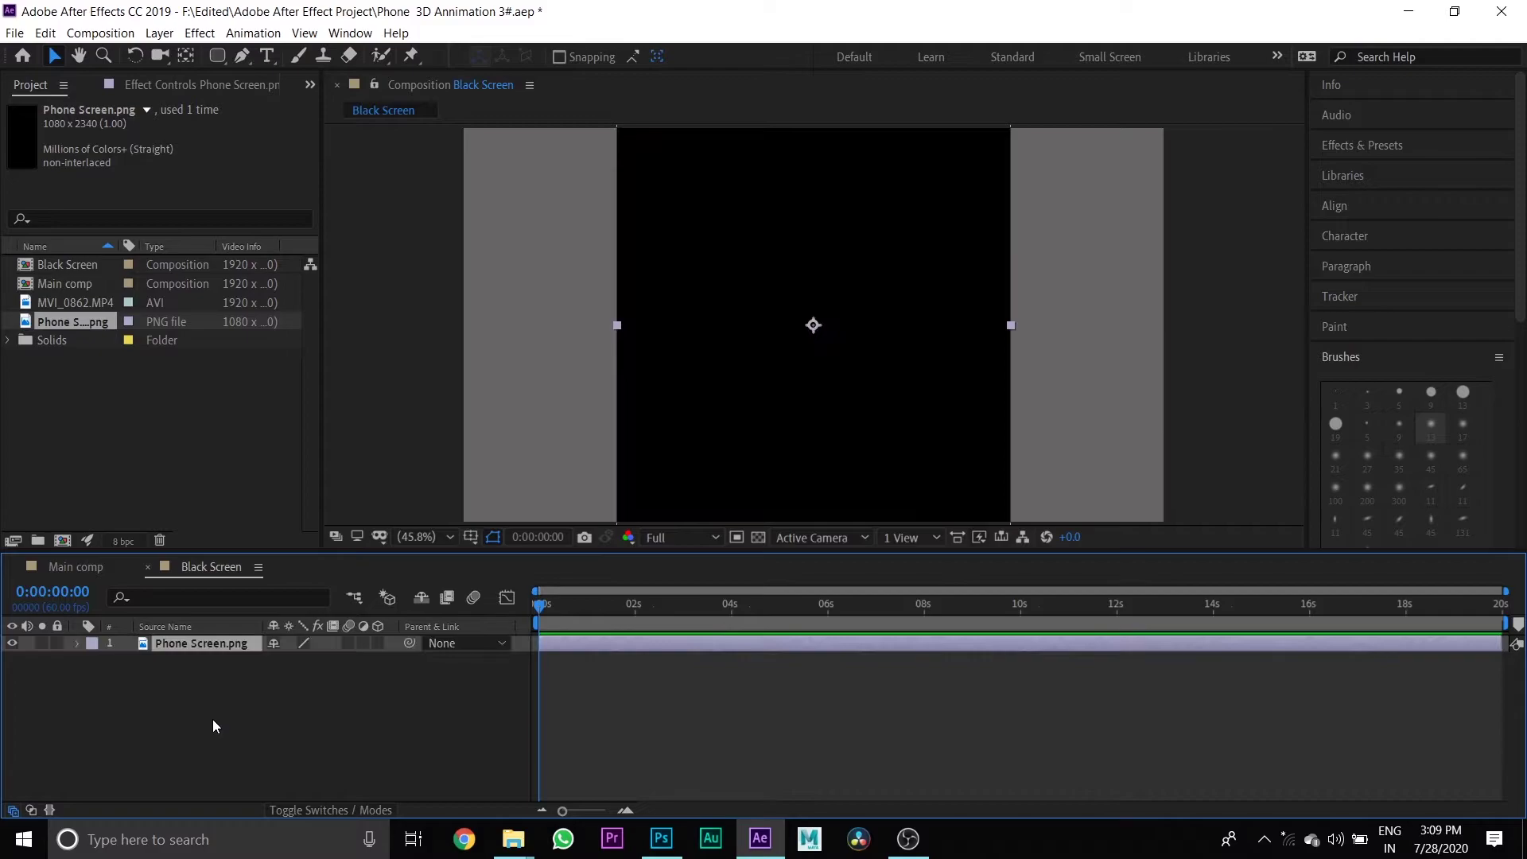
Step: Draw a rounded rectangle with a white 5 px stroke just inside the black phone image's edges
{"action": "key", "text": "q"}
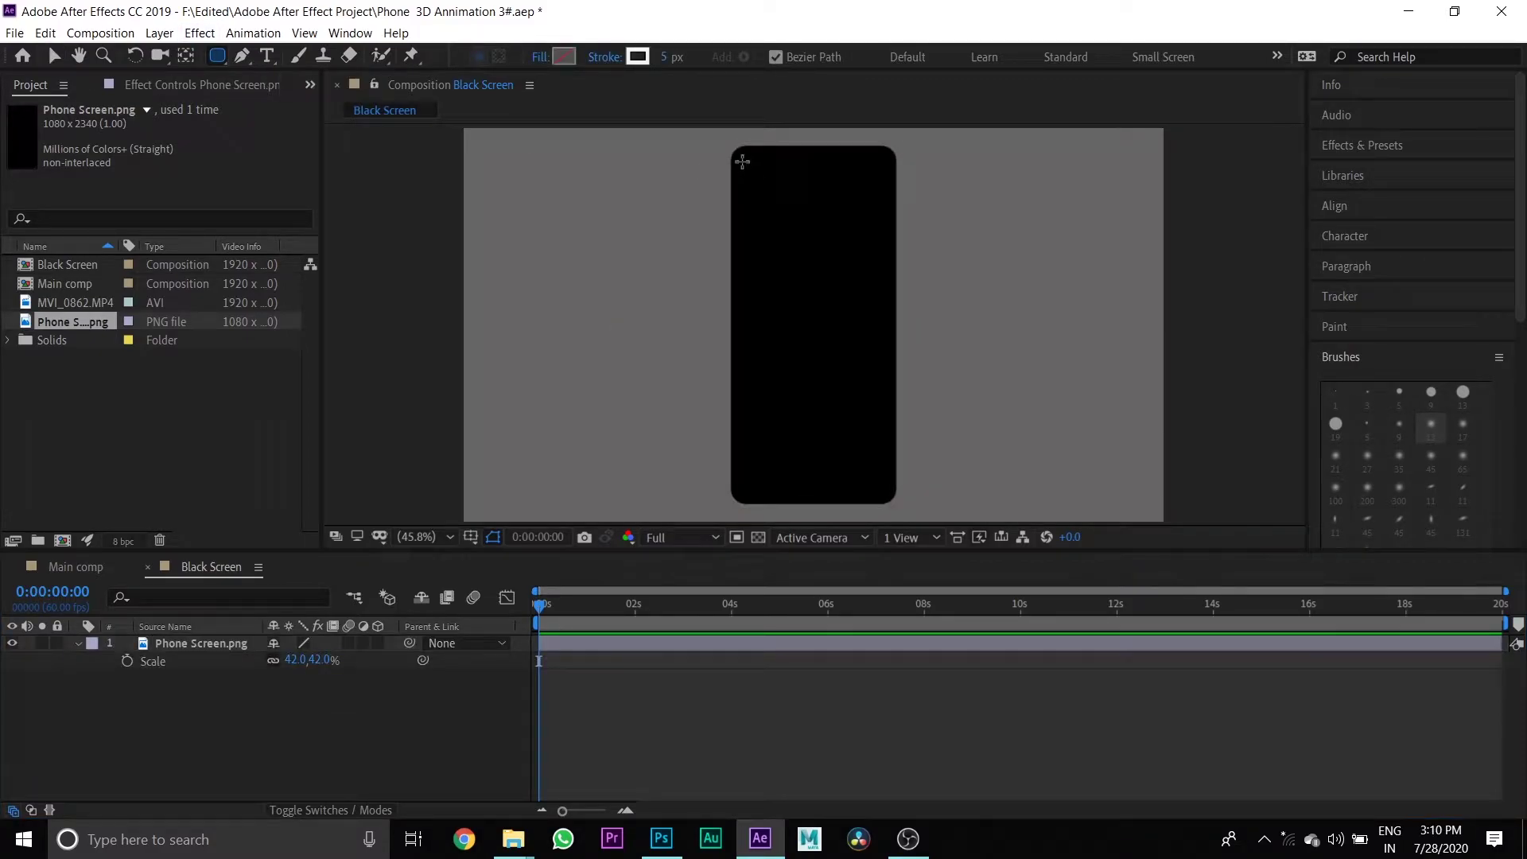
{"action": "left_click_drag", "start_coordinate": [742, 161], "coordinate": [883, 497]}
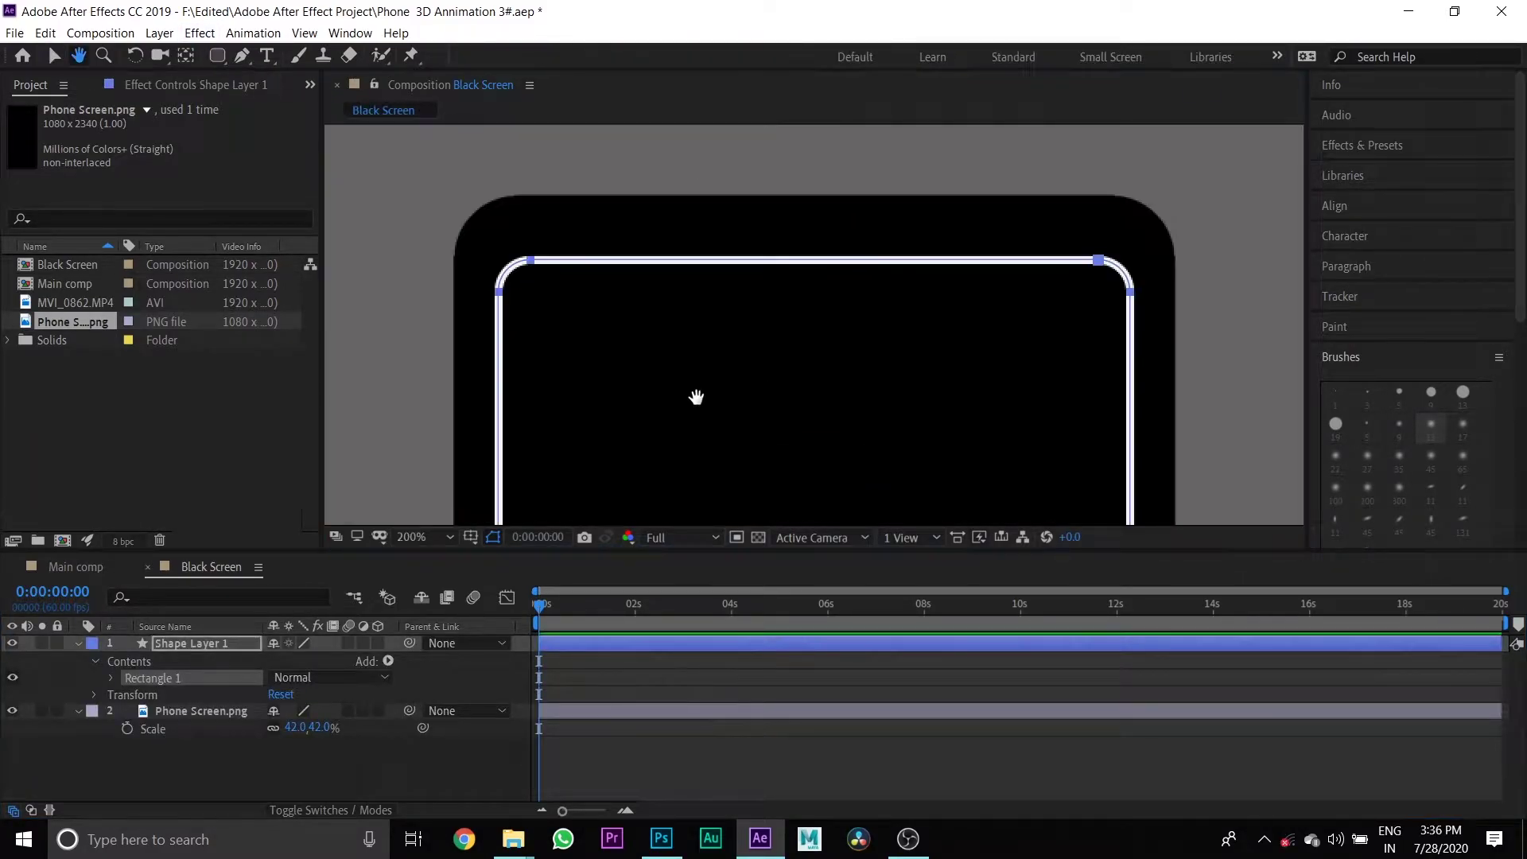
Step: Set the rectangle's stroke width to 0 px and fit its top corner points and curves to the phone image's rounded top corners
{"action": "key", "text": "v"}
{"action": "left_click_drag", "start_coordinate": [531, 261], "coordinate": [516, 195]}
{"action": "left_click_drag", "start_coordinate": [824, 57], "coordinate": [800, 56]}
{"action": "left_click_drag", "start_coordinate": [1091, 256], "coordinate": [1112, 195]}
{"action": "left_click_drag", "start_coordinate": [1124, 288], "coordinate": [1175, 259]}
{"action": "left_click_drag", "start_coordinate": [492, 286], "coordinate": [454, 259]}
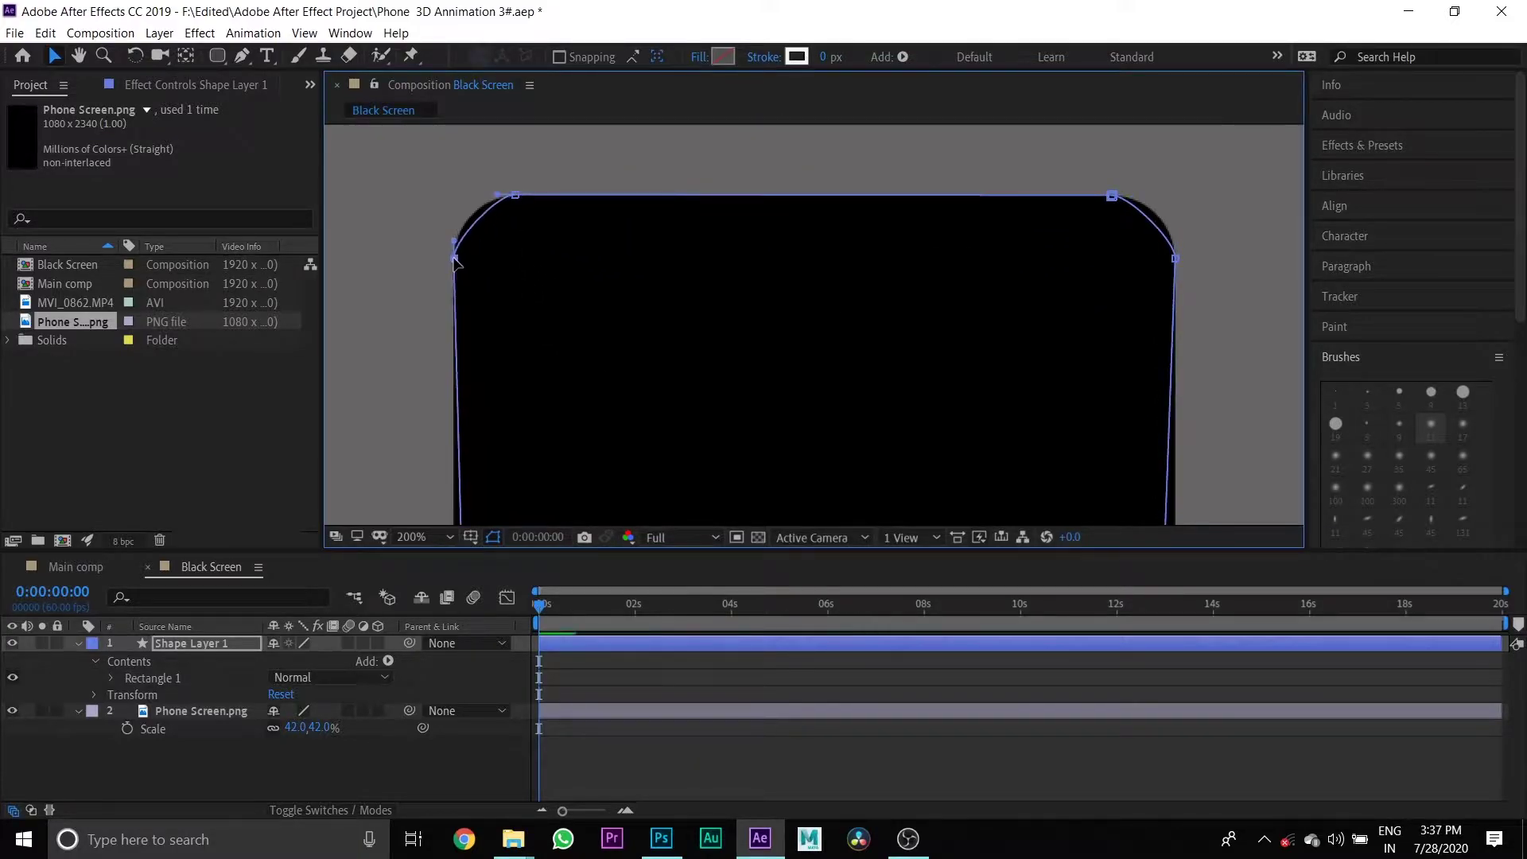
{"action": "left_click_drag", "start_coordinate": [498, 196], "coordinate": [482, 195]}
{"action": "left_click", "coordinate": [1112, 196]}
{"action": "left_click_drag", "start_coordinate": [1175, 247], "coordinate": [1175, 221]}
Step: Fit the rectangle's bottom corner points and curves to the phone image's rounded bottom corners
{"action": "left_click", "coordinate": [1111, 331]}
{"action": "key", "text": "space"}
{"action": "left_click_drag", "start_coordinate": [1111, 331], "coordinate": [958, 127]}
{"action": "left_click_drag", "start_coordinate": [977, 509], "coordinate": [1005, 300]}
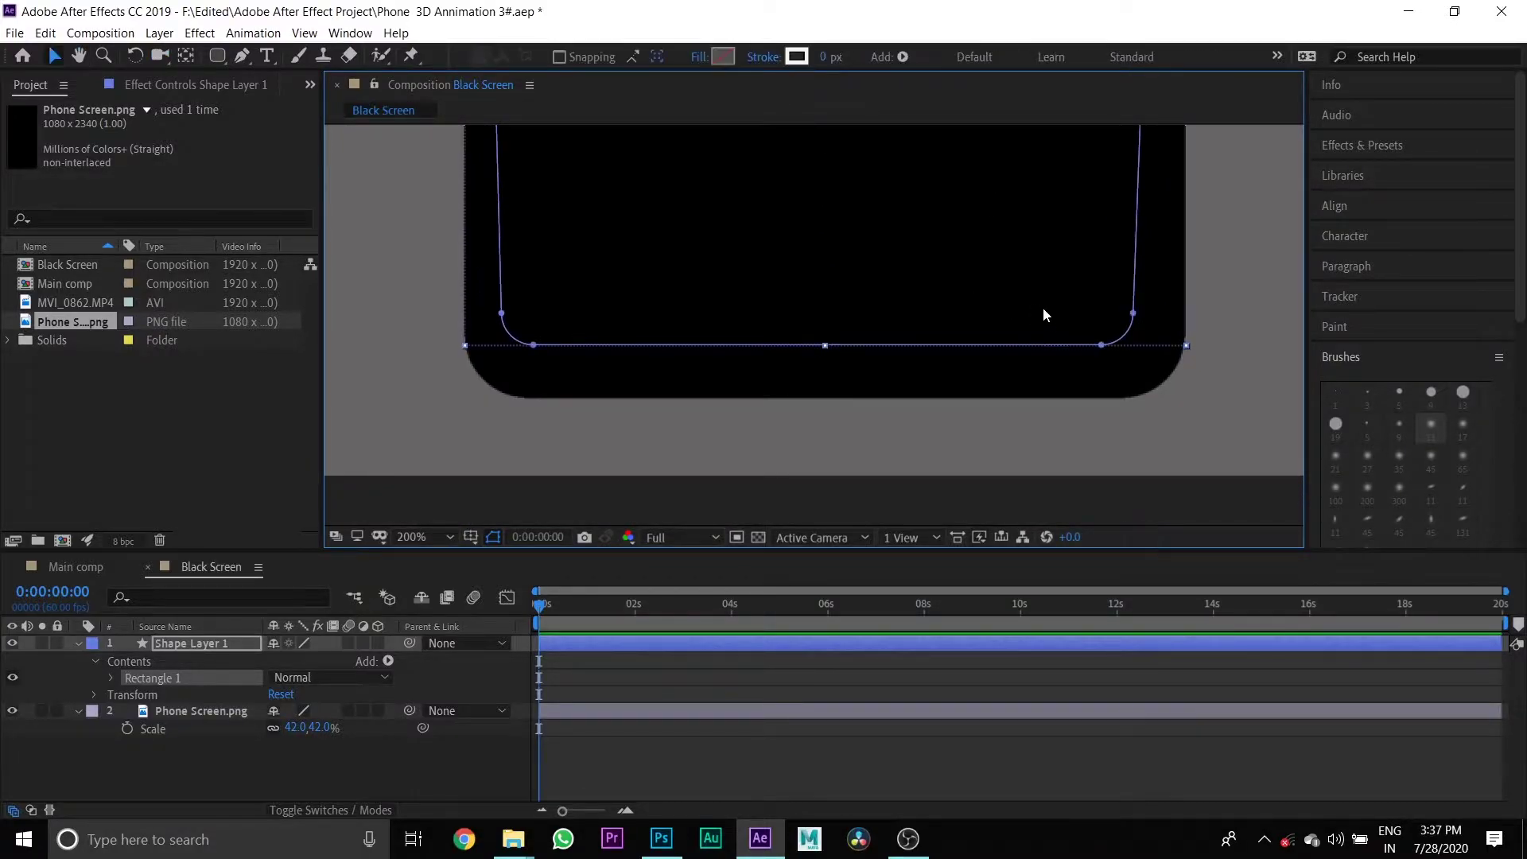
{"action": "left_click_drag", "start_coordinate": [1132, 314], "coordinate": [1128, 399]}
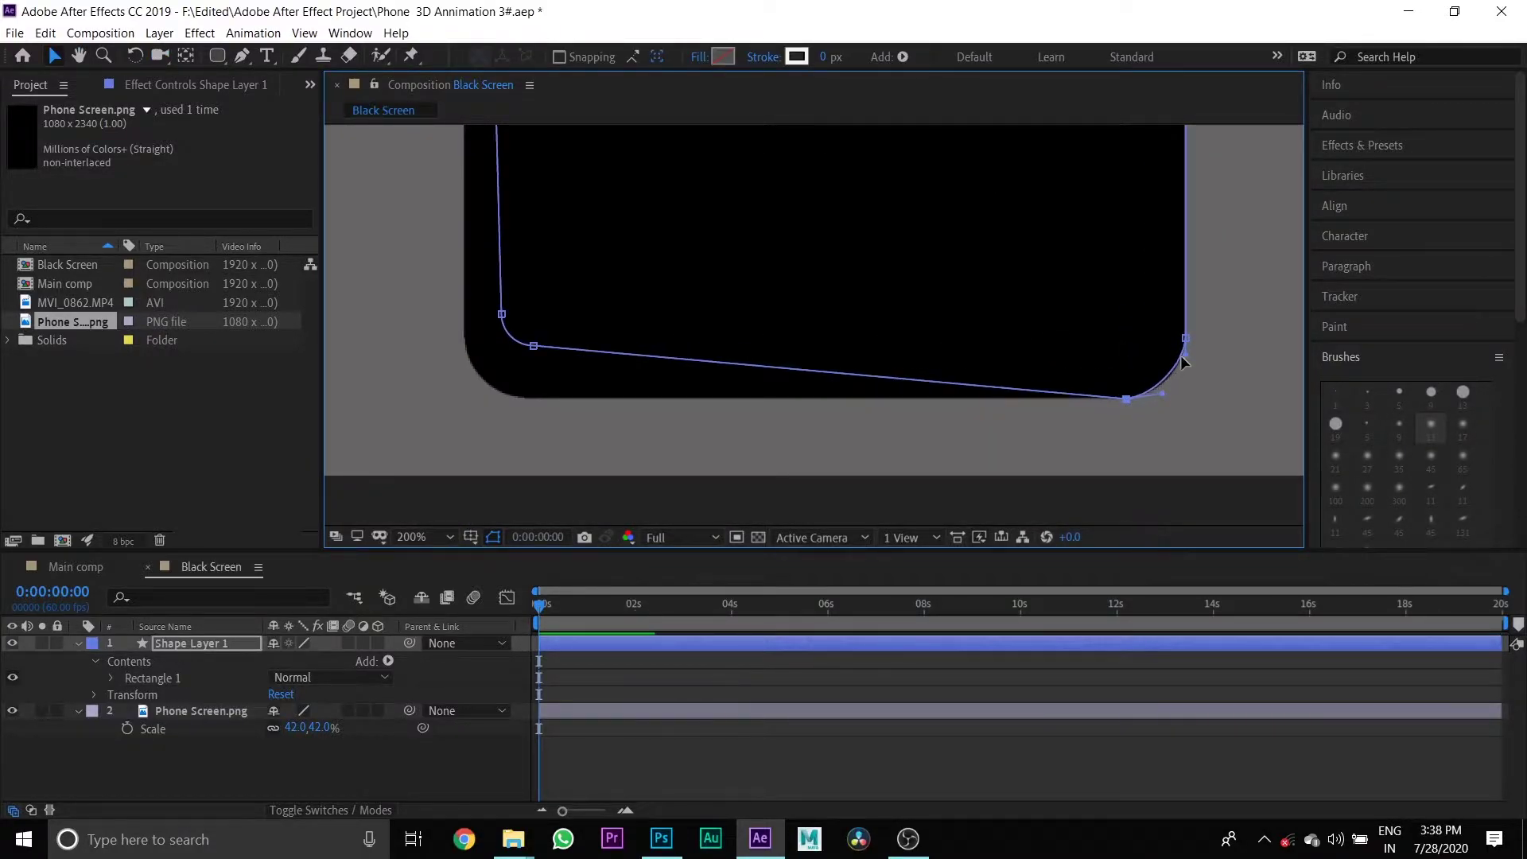
{"action": "left_click_drag", "start_coordinate": [533, 346], "coordinate": [527, 398]}
{"action": "mouse_move", "coordinate": [501, 314]}
{"action": "left_mouse_down"}
{"action": "mouse_move", "coordinate": [466, 335]}
{"action": "mouse_move", "coordinate": [466, 370]}
{"action": "mouse_move", "coordinate": [494, 397]}
{"action": "left_mouse_up"}
Step: Set the fitted outline's stroke width to 5 px, collapse Shape Layer 1, and select the Phone Screen.png layer
{"action": "left_click", "coordinate": [831, 60]}
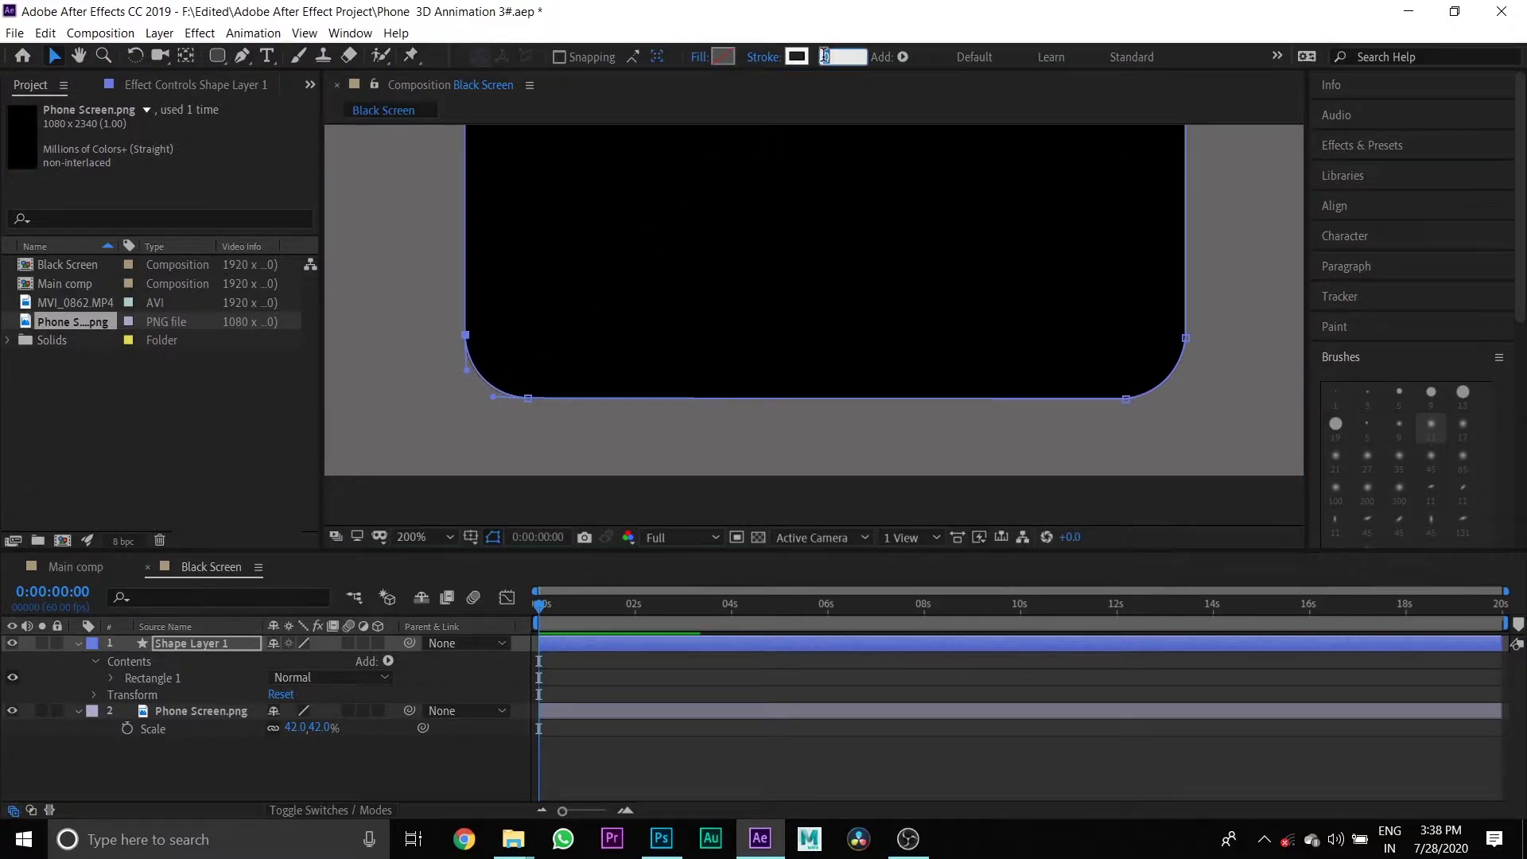
{"action": "type", "text": "5"}
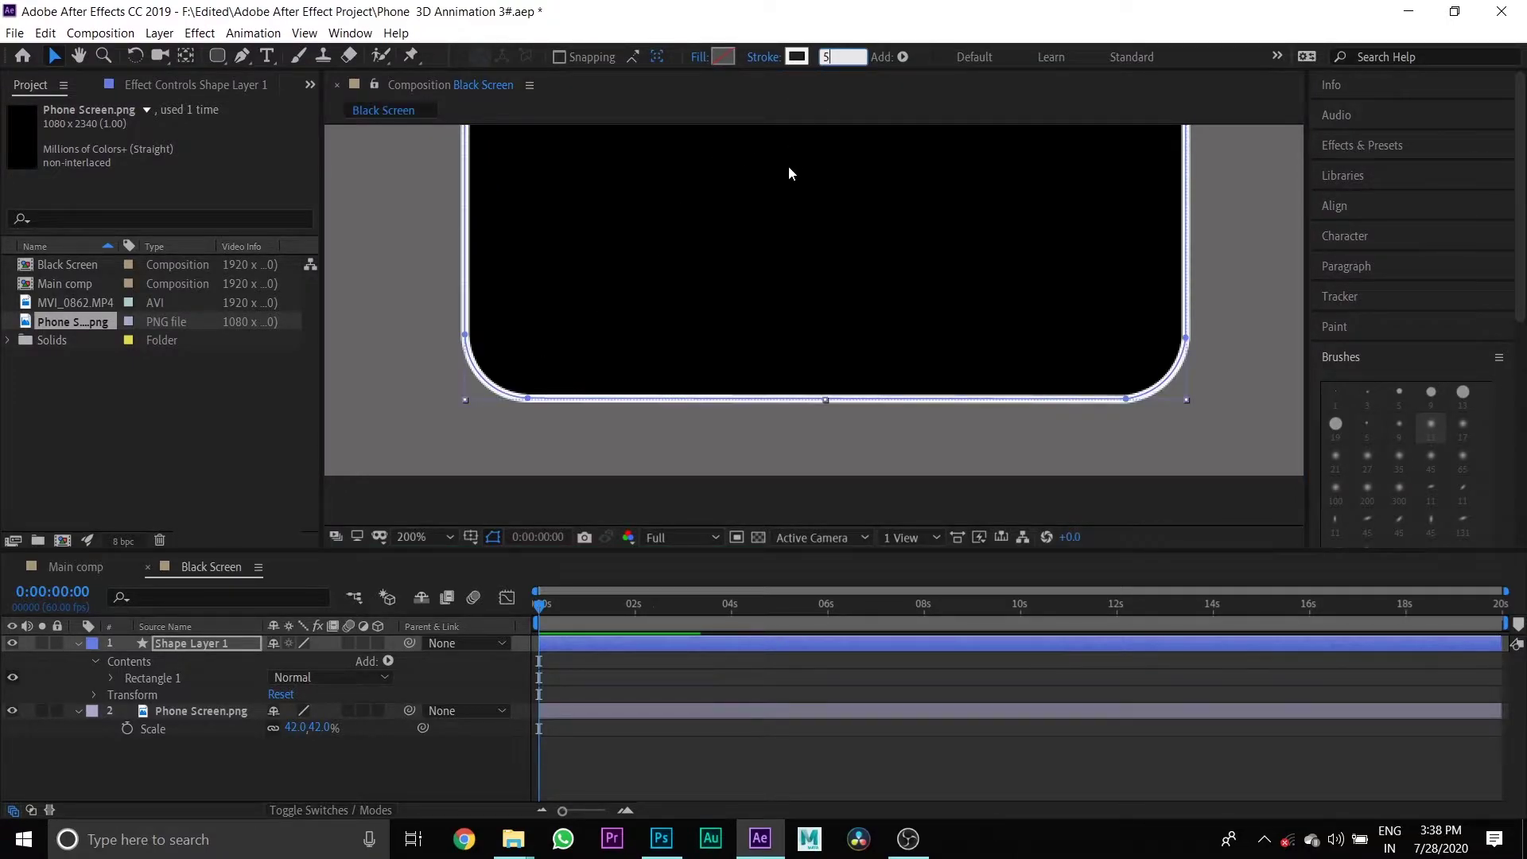
{"action": "left_click", "coordinate": [78, 643]}
{"action": "left_click", "coordinate": [211, 660]}
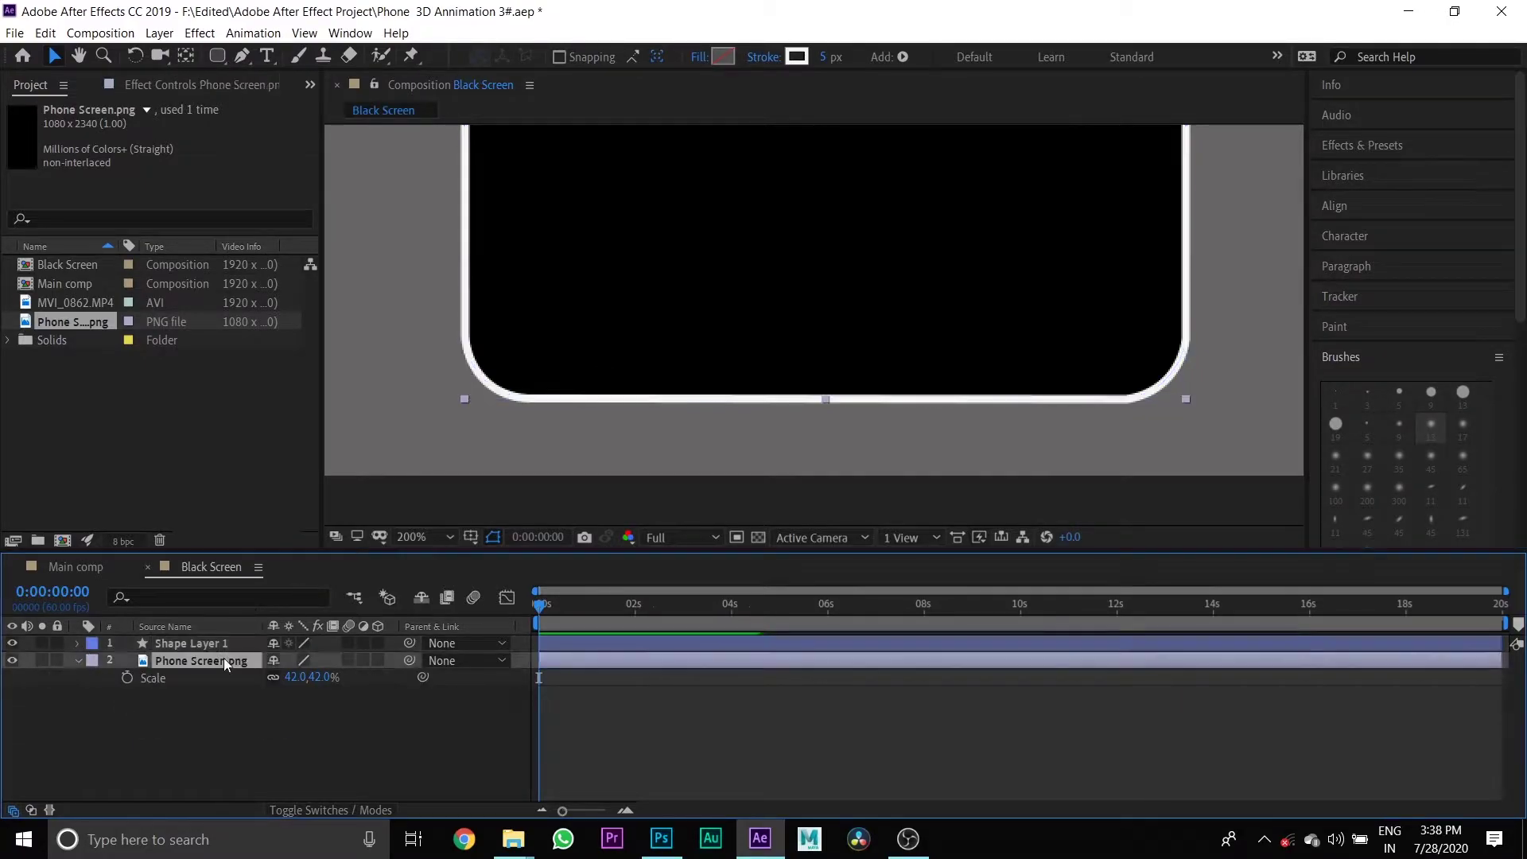
Step: Copy the Phone Screen.png layer from Black Screen into Main comp and hide Track Solid 1
{"action": "left_click", "coordinate": [76, 660]}
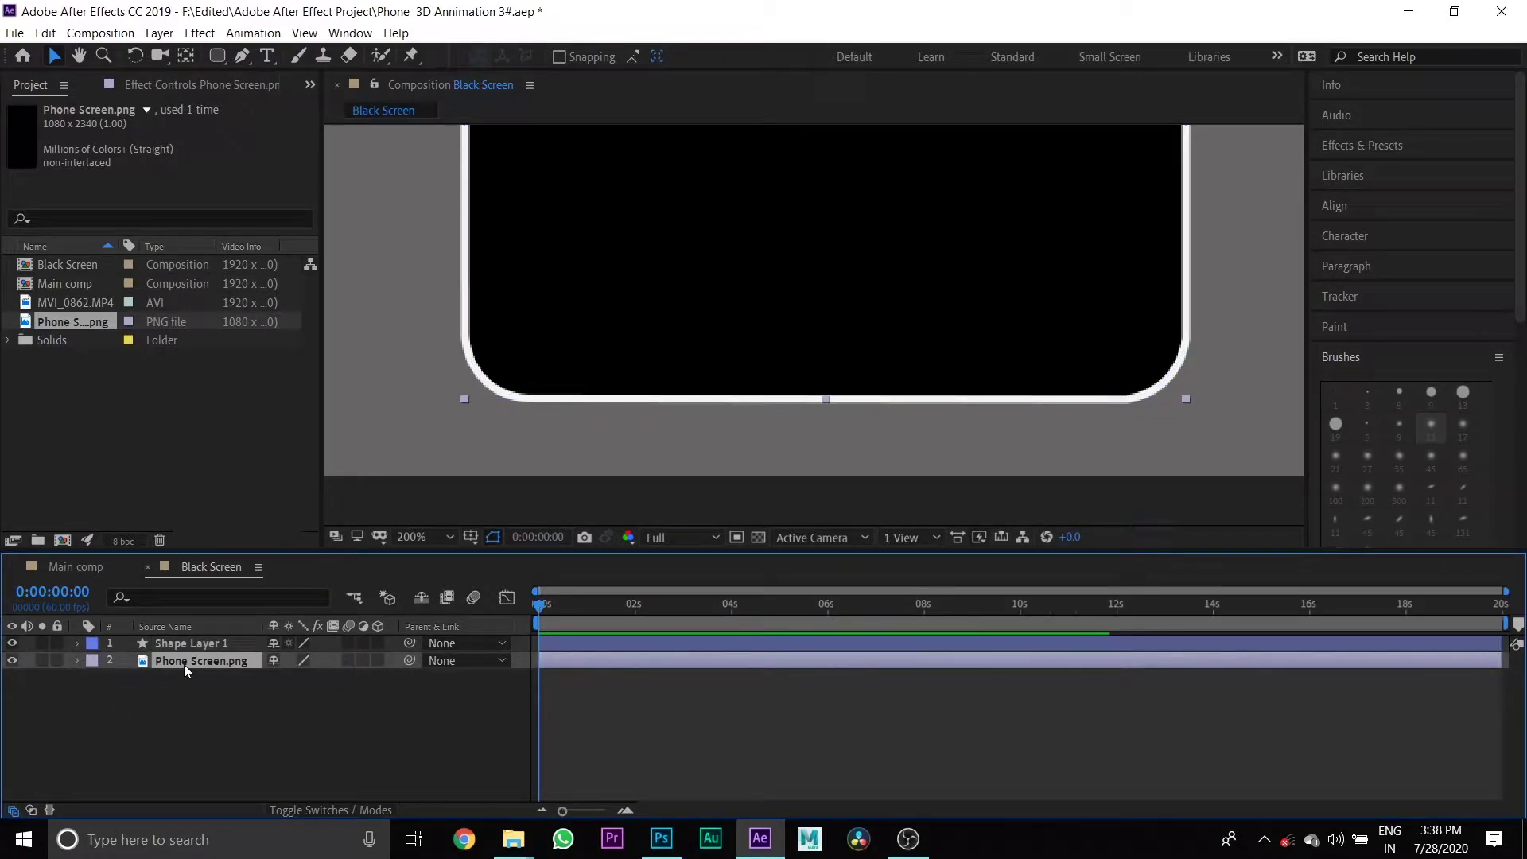
{"action": "left_click", "coordinate": [85, 567]}
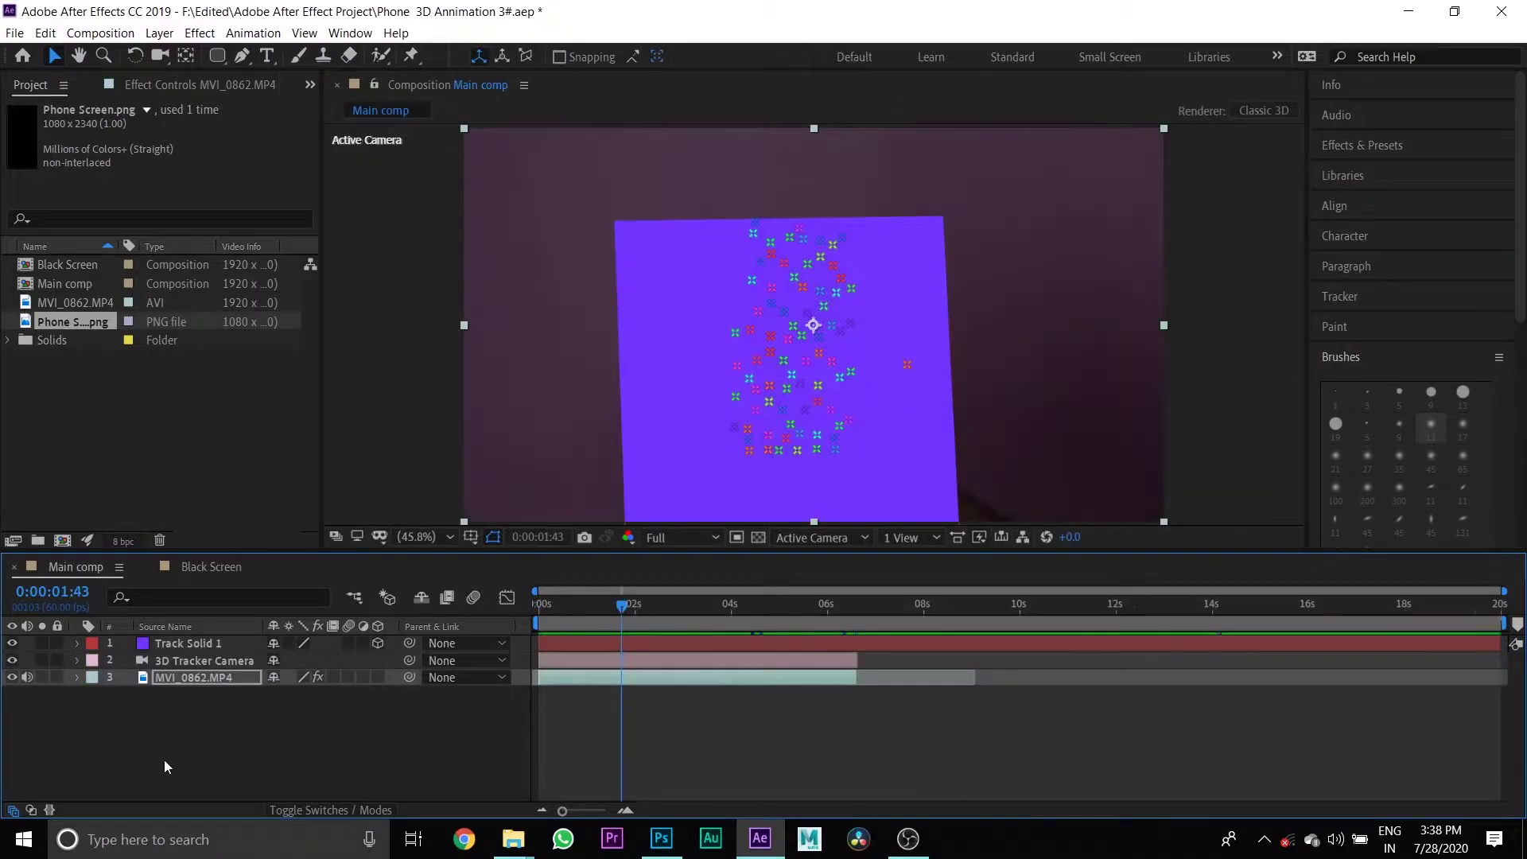
{"action": "key", "text": "ctrl+v"}
{"action": "left_click", "coordinate": [13, 642]}
{"action": "left_click", "coordinate": [13, 643]}
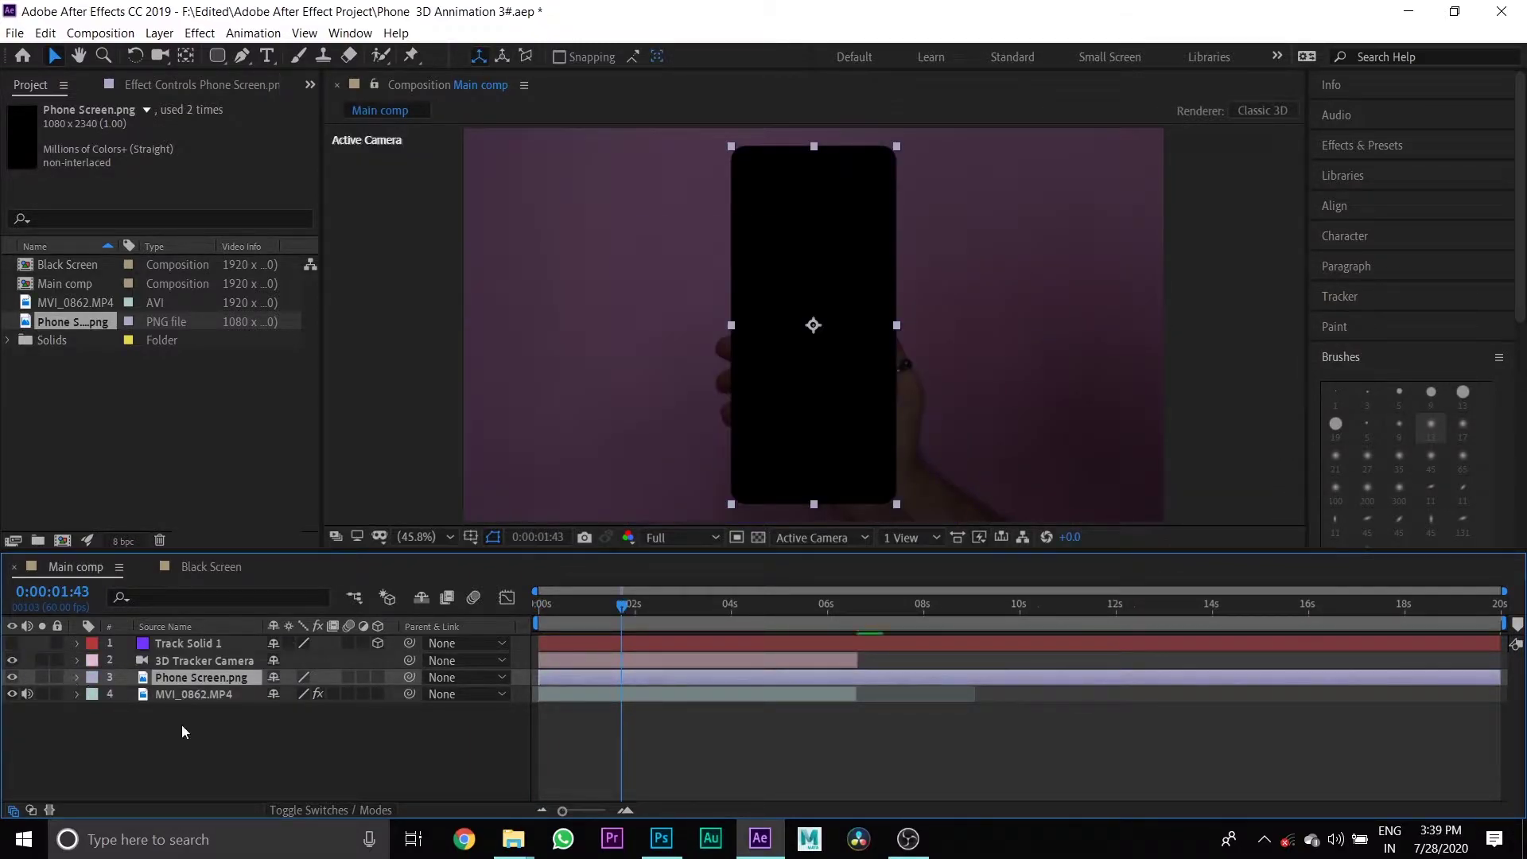
Step: Move Phone Screen.png above Track Solid 1, make it a 3D layer, and parent it to Track Solid 1
{"action": "left_click_drag", "start_coordinate": [194, 681], "coordinate": [197, 643]}
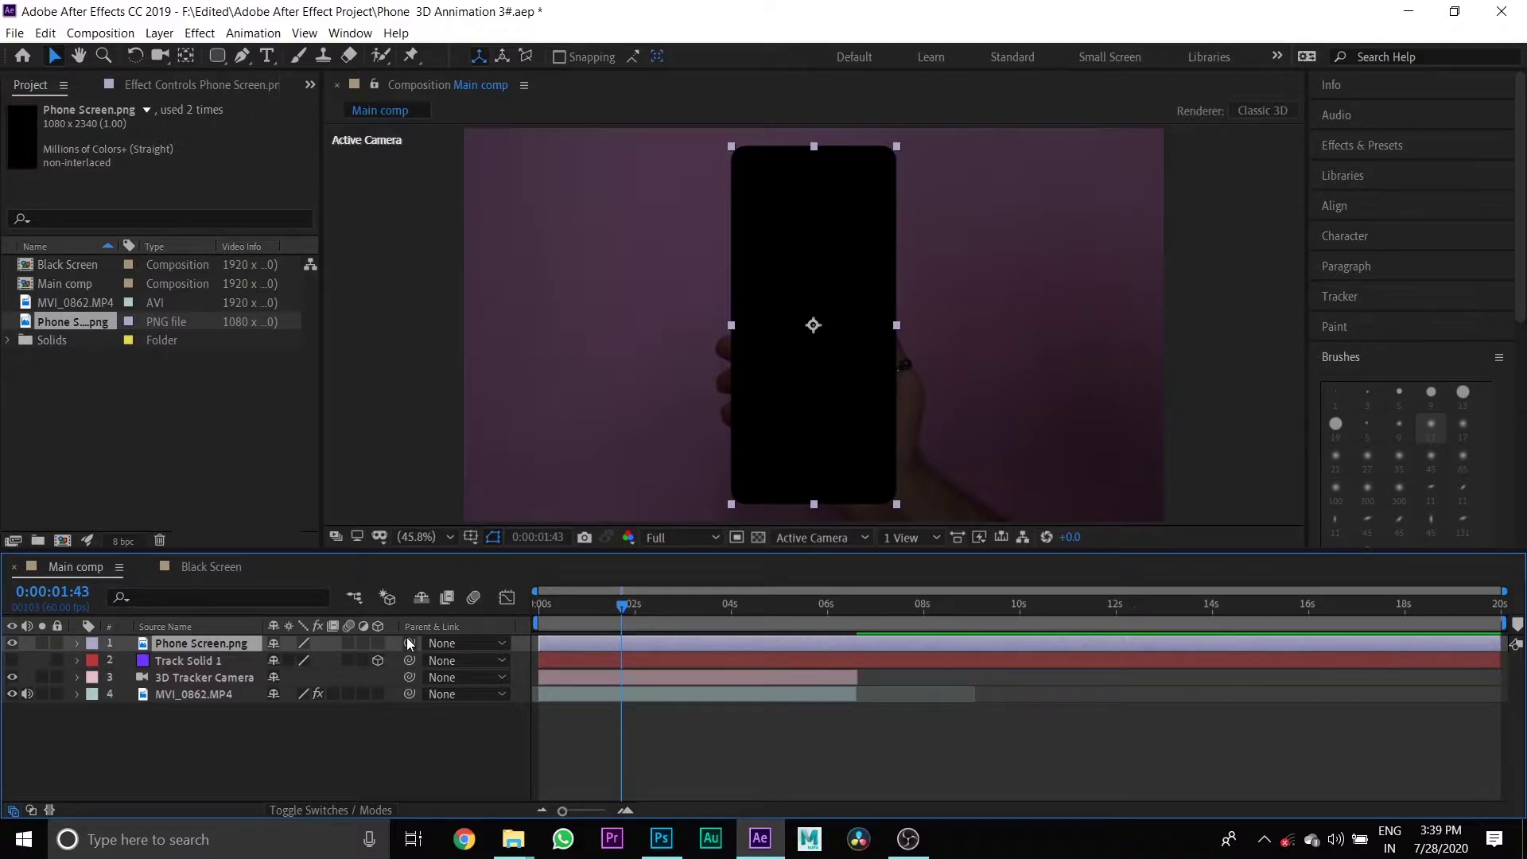
{"action": "left_click", "coordinate": [379, 643]}
{"action": "left_click_drag", "start_coordinate": [410, 643], "coordinate": [228, 663]}
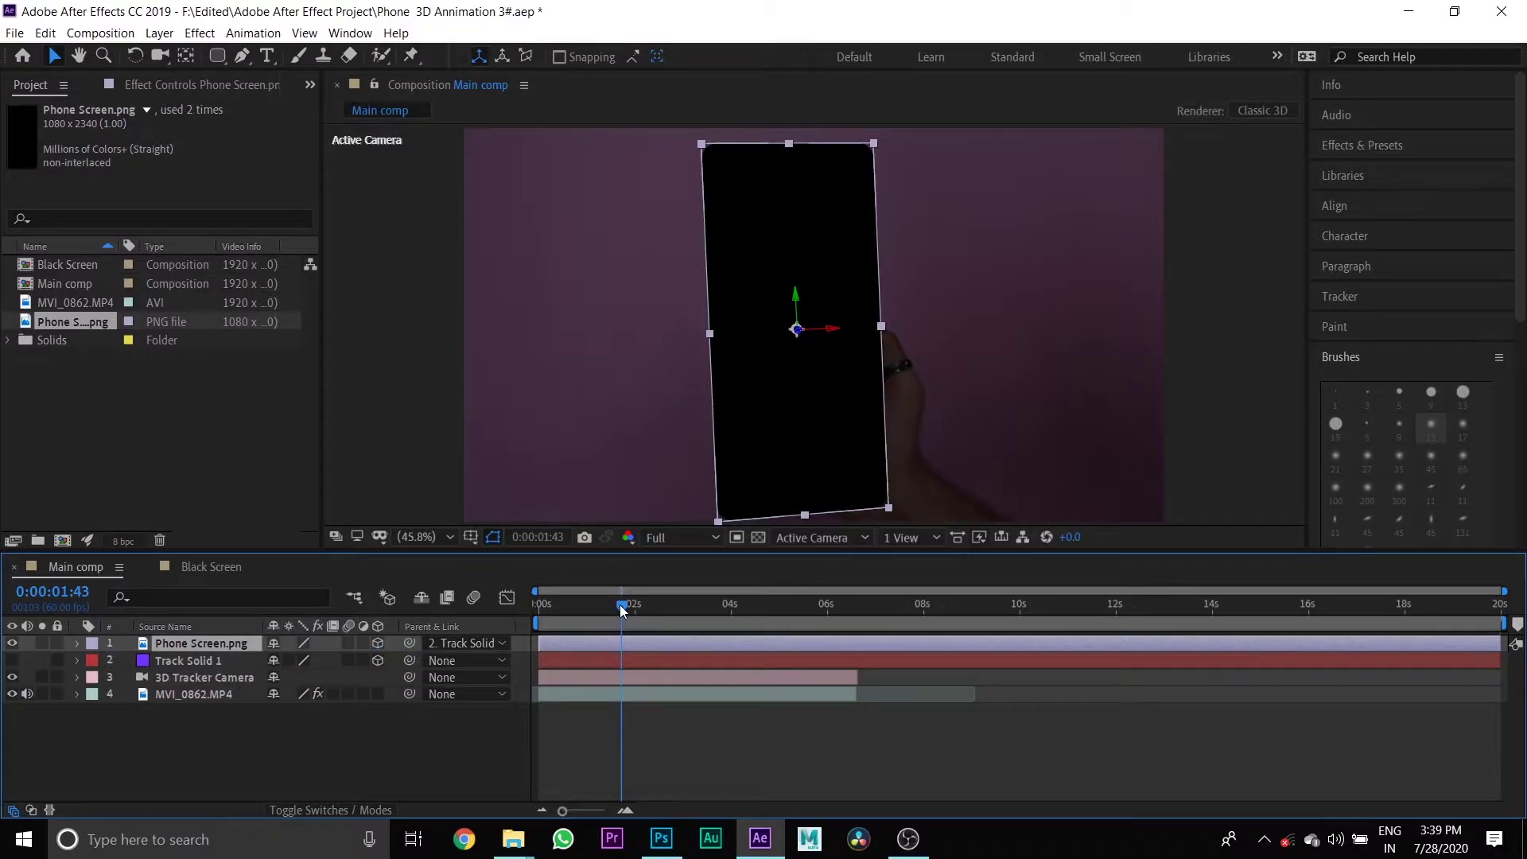
Step: At the first frame, scale Phone Screen.png to 32% and set its Z Rotation to 4° to match the handheld phone
{"action": "left_click_drag", "start_coordinate": [622, 607], "coordinate": [539, 606]}
{"action": "left_click", "coordinate": [77, 642]}
{"action": "left_click", "coordinate": [95, 660]}
{"action": "left_click_drag", "start_coordinate": [308, 708], "coordinate": [248, 708]}
{"action": "left_click_drag", "start_coordinate": [314, 692], "coordinate": [343, 693]}
{"action": "left_click_drag", "start_coordinate": [296, 776], "coordinate": [301, 775]}
{"action": "scroll", "coordinate": [789, 395], "scroll_direction": "up", "scroll_amount": 3}
{"action": "scroll", "coordinate": [789, 395], "scroll_direction": "down", "scroll_amount": 2}
Step: Position Phone Screen.png over the handheld phone at 556.8, 411.2, -0.3
{"action": "left_click_drag", "start_coordinate": [288, 692], "coordinate": [321, 710]}
{"action": "left_click", "coordinate": [598, 611]}
{"action": "left_click", "coordinate": [538, 606]}
{"action": "left_click_drag", "start_coordinate": [279, 690], "coordinate": [323, 710]}
{"action": "scroll", "coordinate": [837, 441], "scroll_direction": "up", "scroll_amount": 2}
{"action": "scroll", "coordinate": [837, 441], "scroll_direction": "down", "scroll_amount": 1}
Step: Inspect the fitted phone overlay up close and play back Main comp to check its tracking
{"action": "key", "text": "h"}
{"action": "left_click_drag", "start_coordinate": [837, 441], "coordinate": [854, 318]}
{"action": "key", "text": "shift+slash"}
{"action": "mouse_move", "coordinate": [556, 608]}
{"action": "left_mouse_down"}
{"action": "mouse_move", "coordinate": [652, 635]}
{"action": "mouse_move", "coordinate": [918, 646]}
{"action": "mouse_move", "coordinate": [539, 621]}
{"action": "left_mouse_up"}
{"action": "double_click", "coordinate": [171, 487]}
{"action": "key", "text": "Escape"}
{"action": "key", "text": "v"}
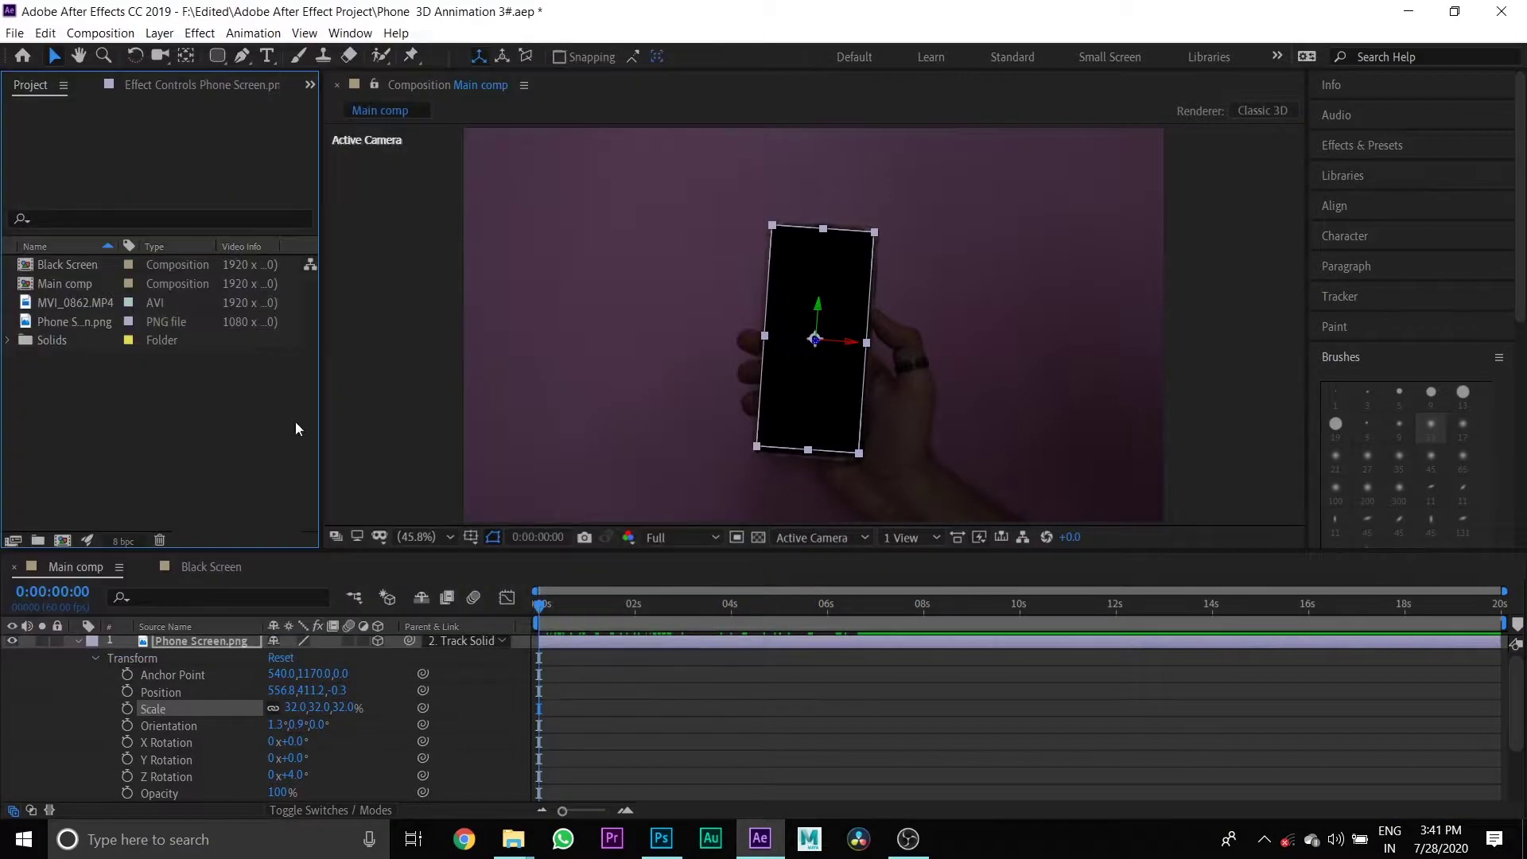
{"action": "left_click", "coordinate": [132, 484]}
{"action": "key", "text": "space"}
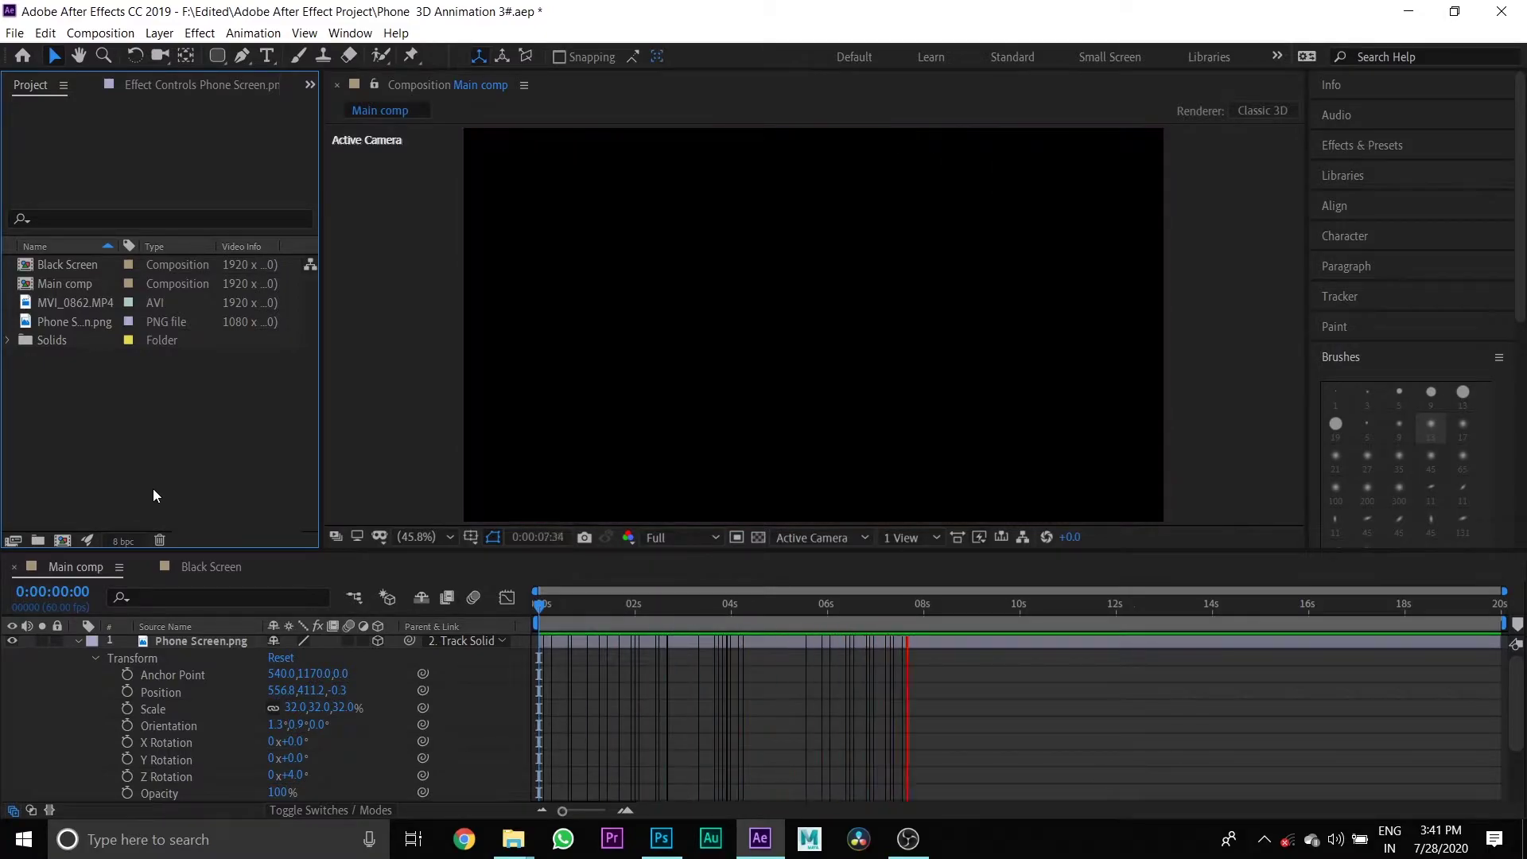
{"action": "key", "text": "space"}
Step: Refine Phone Screen.png with anchor point 544, 1170, 0, position 559.8, 411.2, -0.3 and scale 33%
{"action": "mouse_move", "coordinate": [282, 675]}
{"action": "left_mouse_down"}
{"action": "mouse_move", "coordinate": [300, 708]}
{"action": "mouse_move", "coordinate": [284, 691]}
{"action": "left_mouse_up"}
{"action": "left_click", "coordinate": [73, 686]}
{"action": "scroll", "coordinate": [794, 385], "scroll_direction": "up", "scroll_amount": 3}
{"action": "left_click", "coordinate": [145, 487]}
{"action": "left_click", "coordinate": [169, 690]}
{"action": "left_click", "coordinate": [73, 690]}
{"action": "left_click", "coordinate": [145, 487]}
{"action": "left_click", "coordinate": [73, 719]}
{"action": "left_click", "coordinate": [144, 487]}
{"action": "left_click", "coordinate": [438, 538]}
{"action": "left_click", "coordinate": [422, 204]}
Step: Play back Main comp to check the refined overlay, and collapse the layer's properties
{"action": "left_click", "coordinate": [137, 463]}
{"action": "key", "text": "space"}
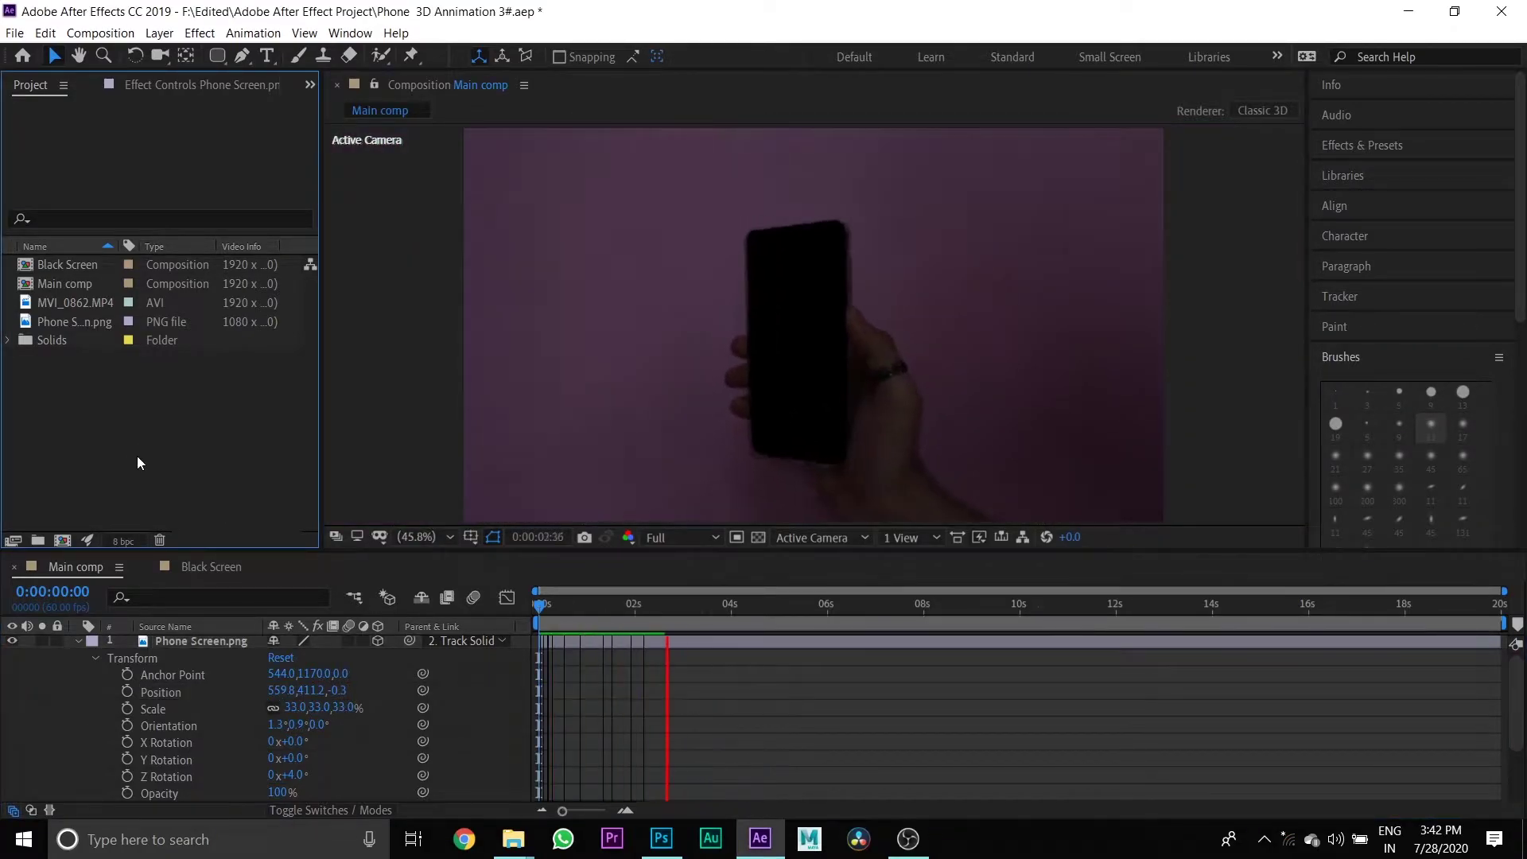
{"action": "left_click", "coordinate": [514, 608]}
{"action": "mouse_move", "coordinate": [563, 810]}
{"action": "left_mouse_down"}
{"action": "mouse_move", "coordinate": [603, 811]}
{"action": "mouse_move", "coordinate": [563, 810]}
{"action": "left_mouse_up"}
{"action": "key", "text": "u"}
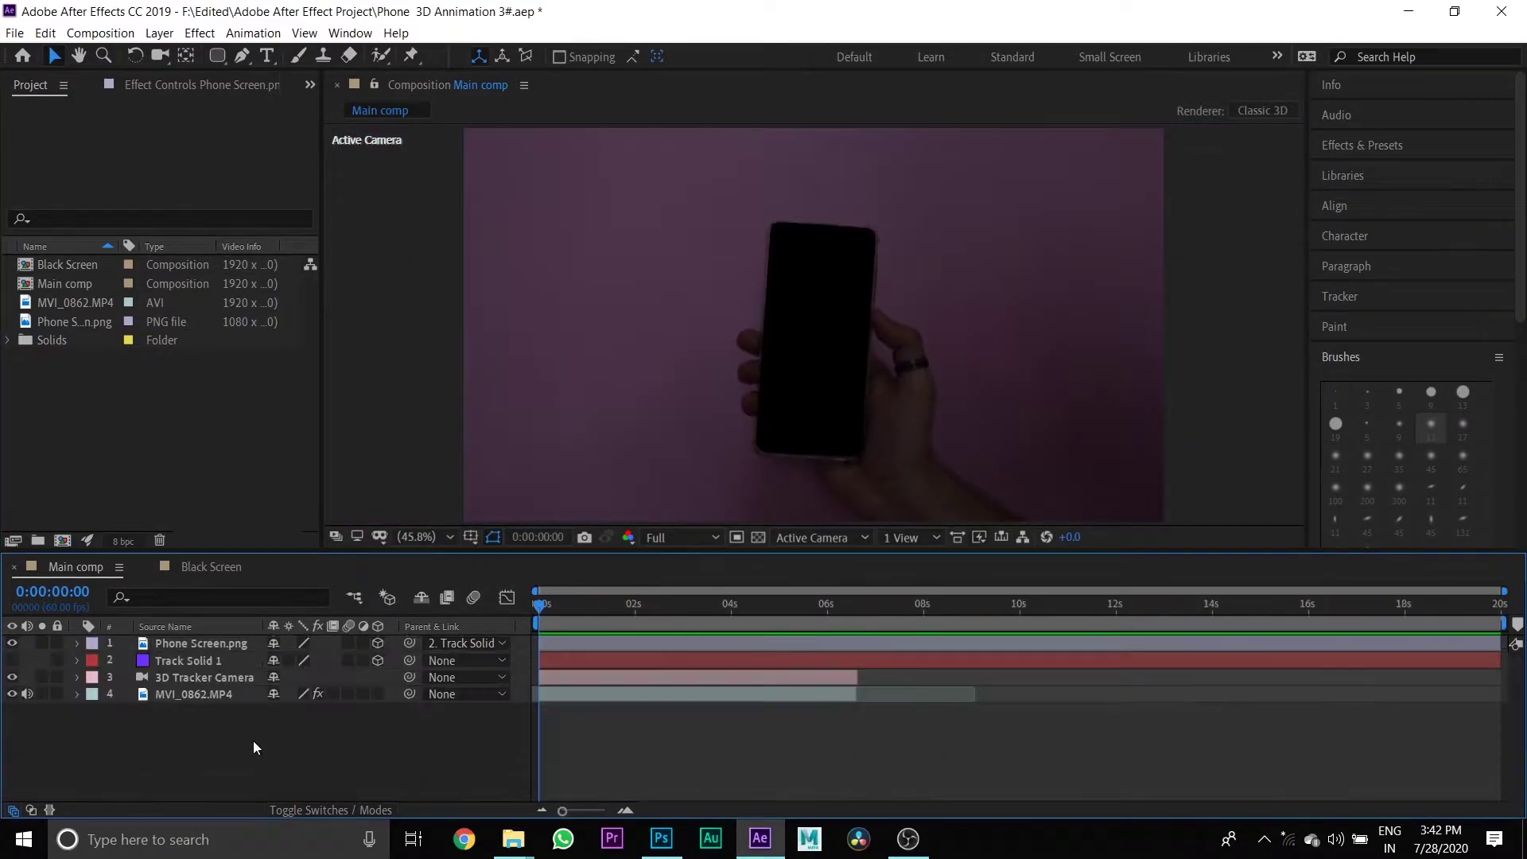
Step: Copy Shape Layer 1 from the Black Screen composition into Main comp
{"action": "left_click", "coordinate": [229, 566]}
{"action": "left_click", "coordinate": [213, 657]}
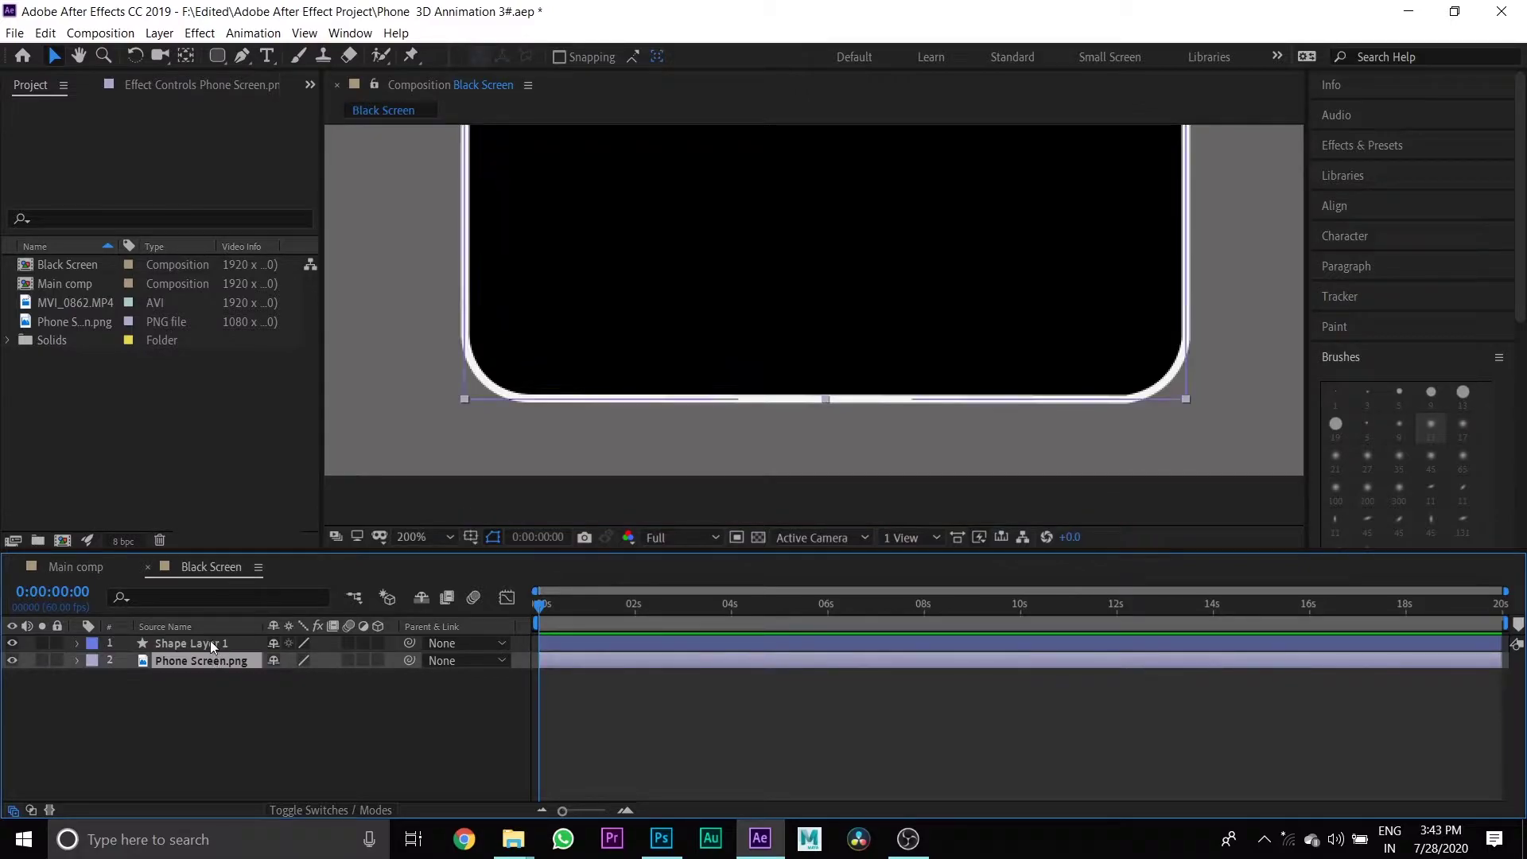
{"action": "left_click", "coordinate": [210, 643]}
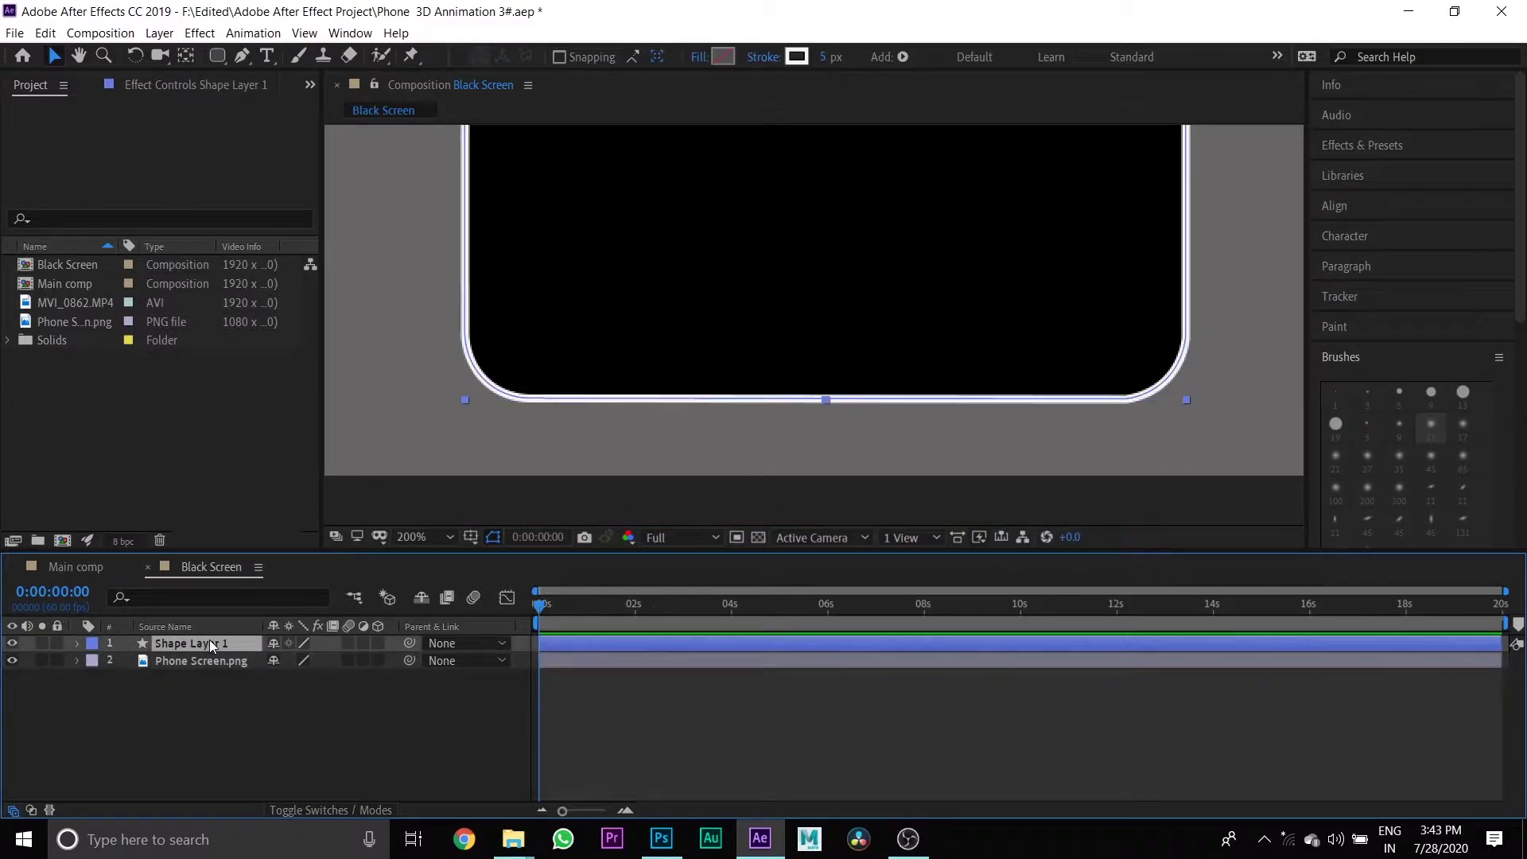
{"action": "left_click", "coordinate": [79, 566]}
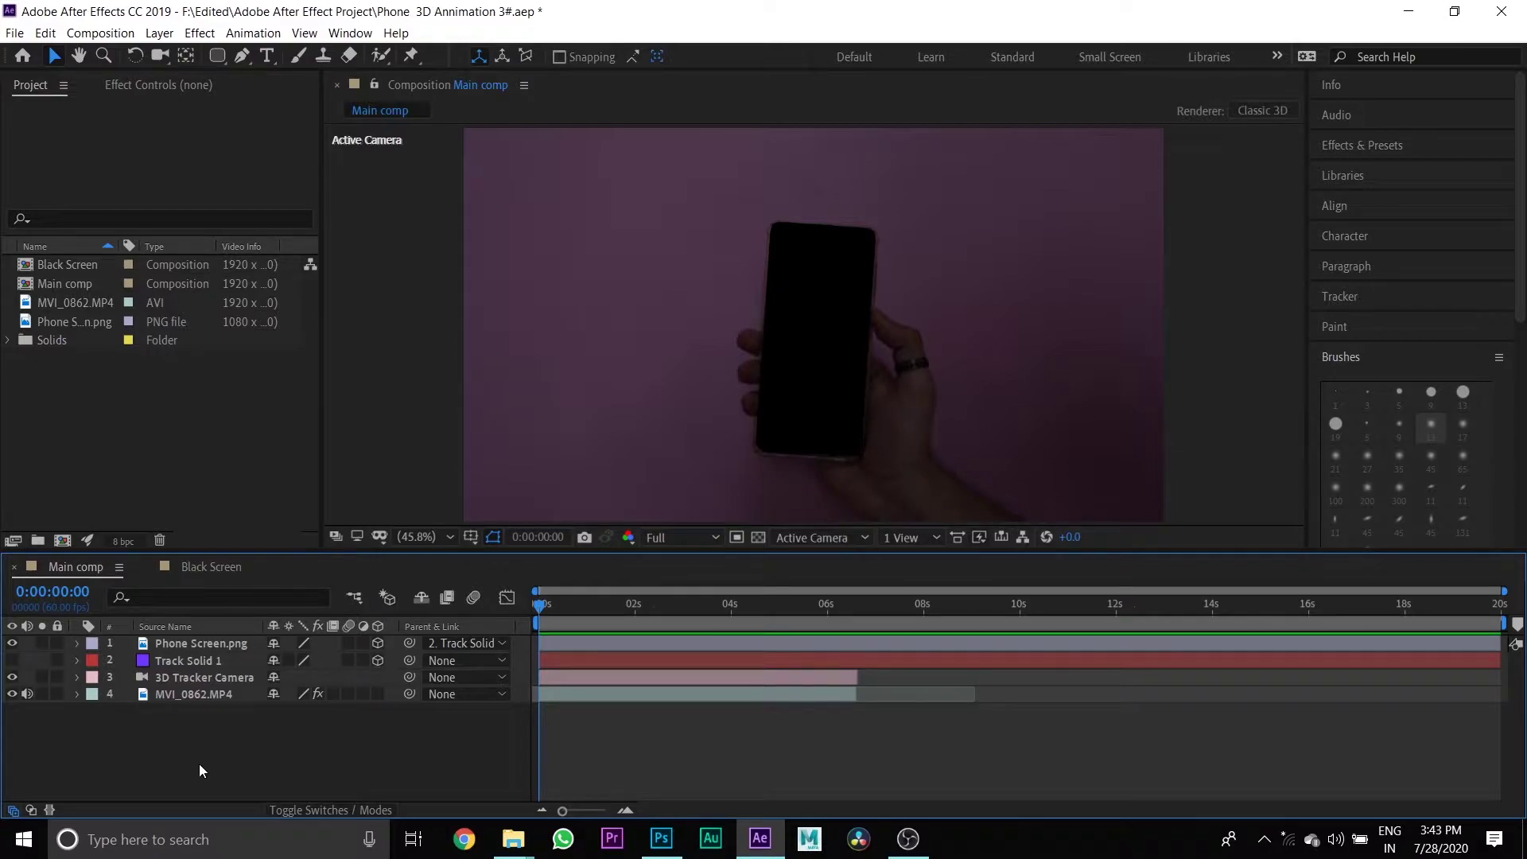
{"action": "key", "text": "ctrl+v"}
Step: Duplicate the Phone Screen.png layer and move MVI_0862.MP4 directly below the lower copy
{"action": "left_click", "coordinate": [223, 663]}
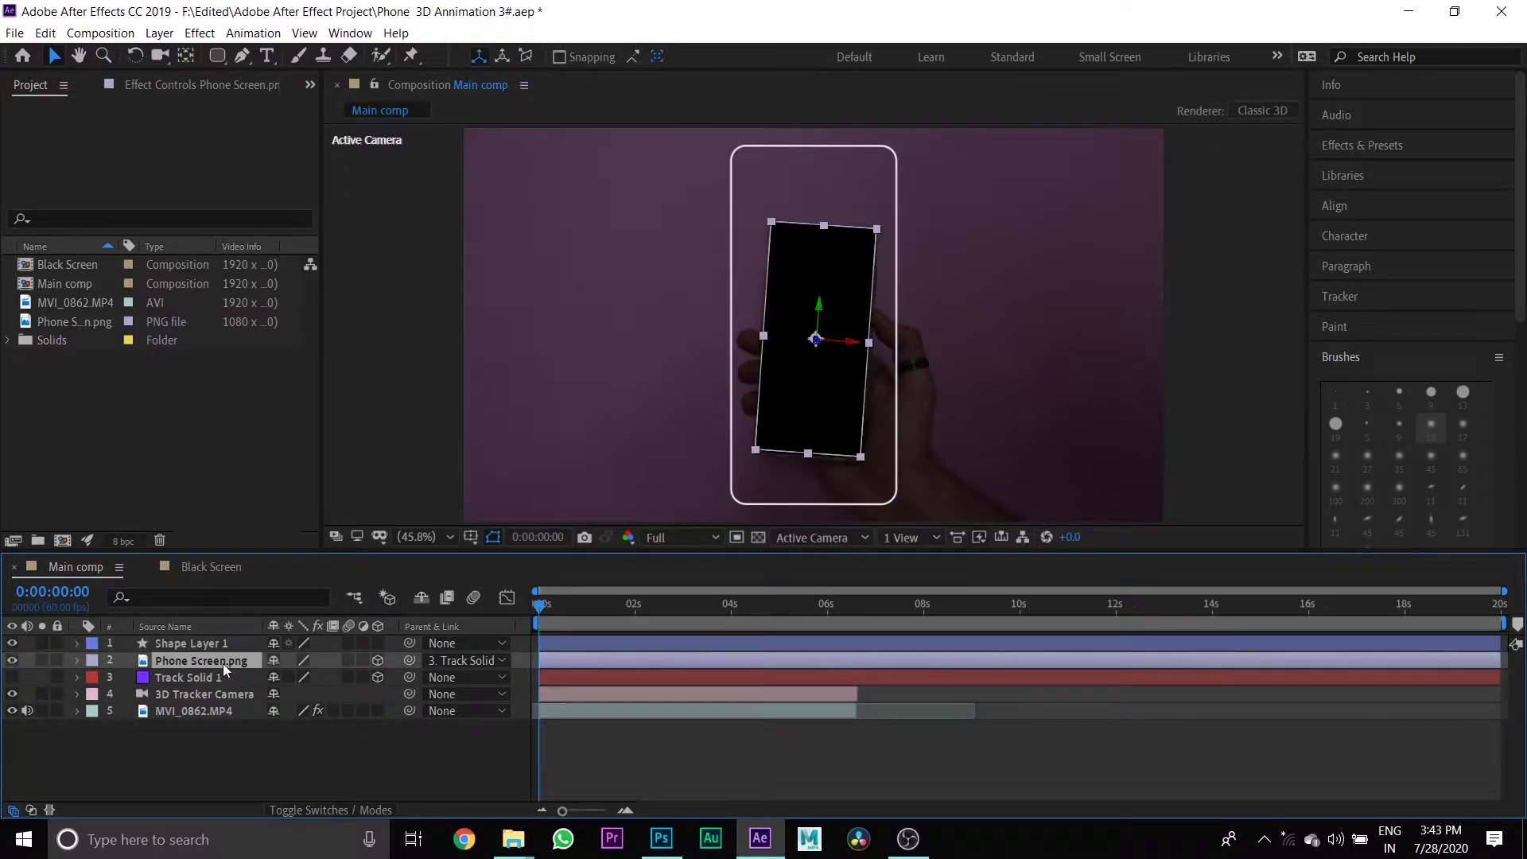
{"action": "key", "text": "ctrl+d"}
{"action": "left_click", "coordinate": [224, 680]}
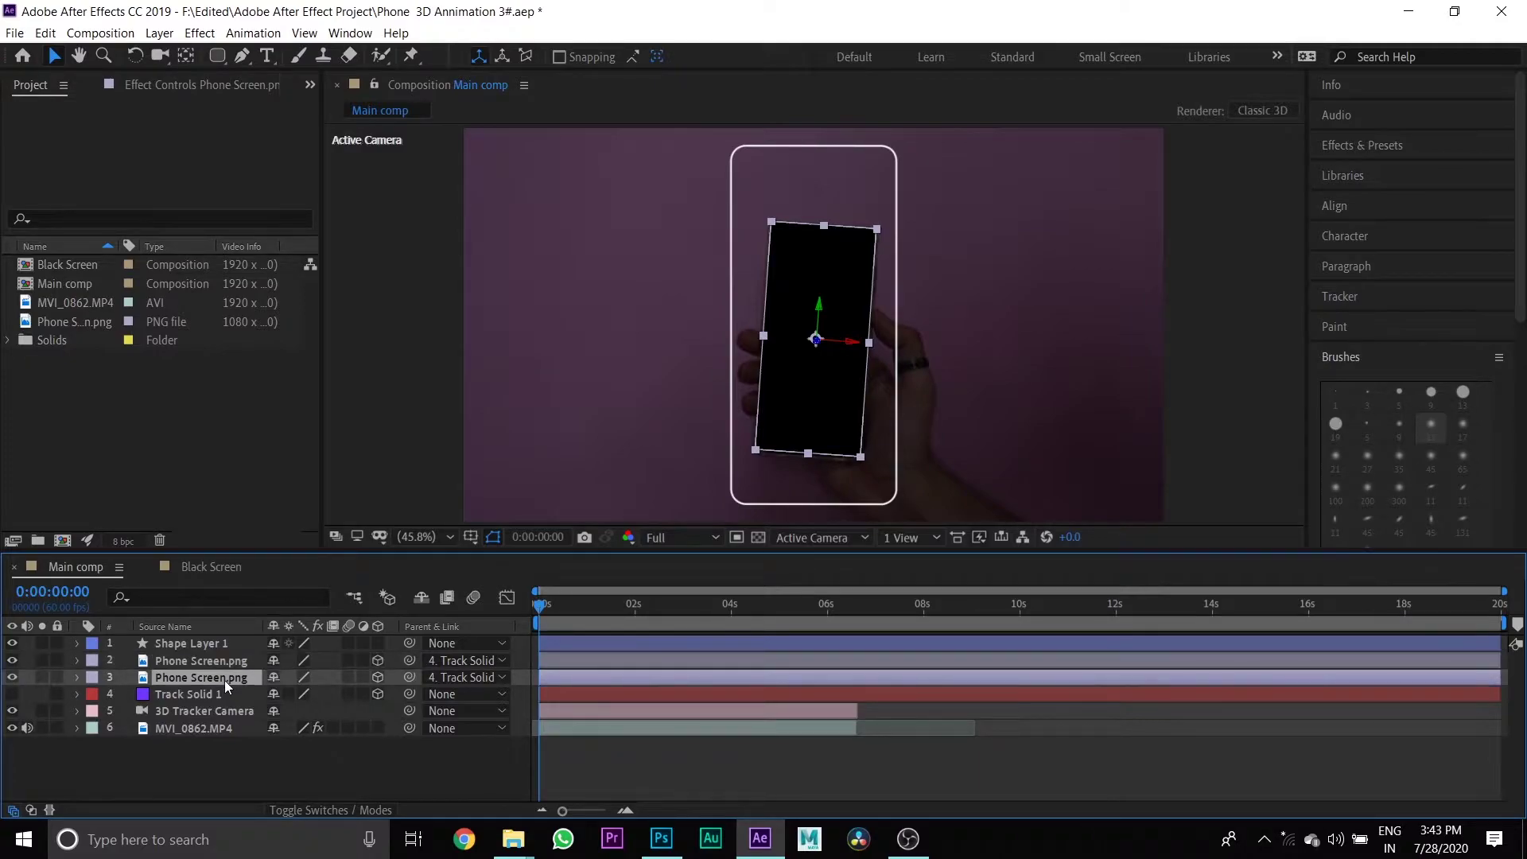
{"action": "left_click_drag", "start_coordinate": [231, 724], "coordinate": [231, 689]}
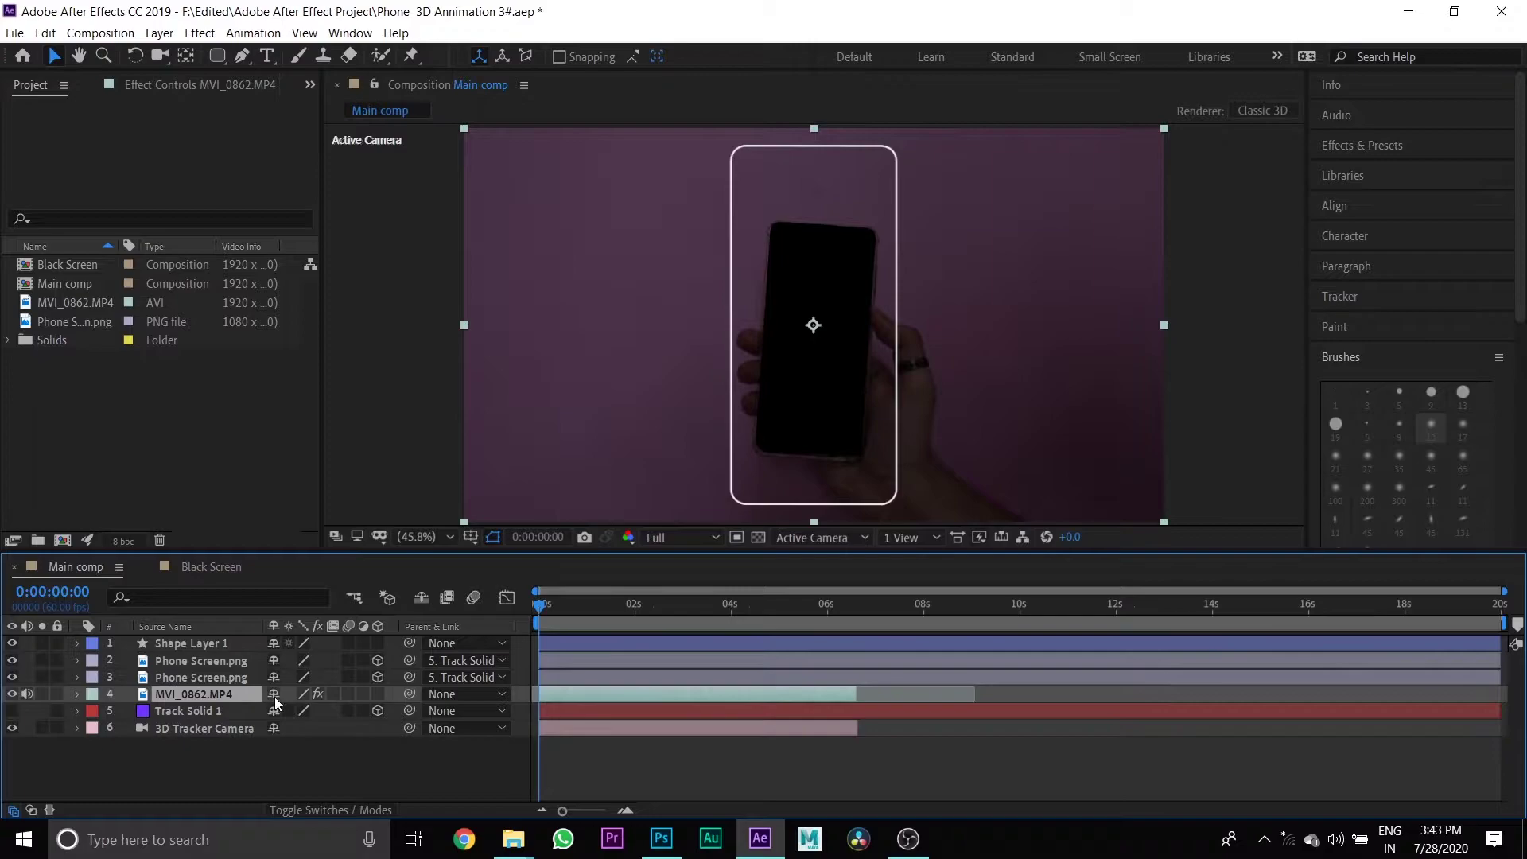
Step: Apply Alpha Inverted Matte "Phone Screen.png" to MVI_0862.MP4 and hide the upper Phone Screen.png layer
{"action": "left_click", "coordinate": [354, 809]}
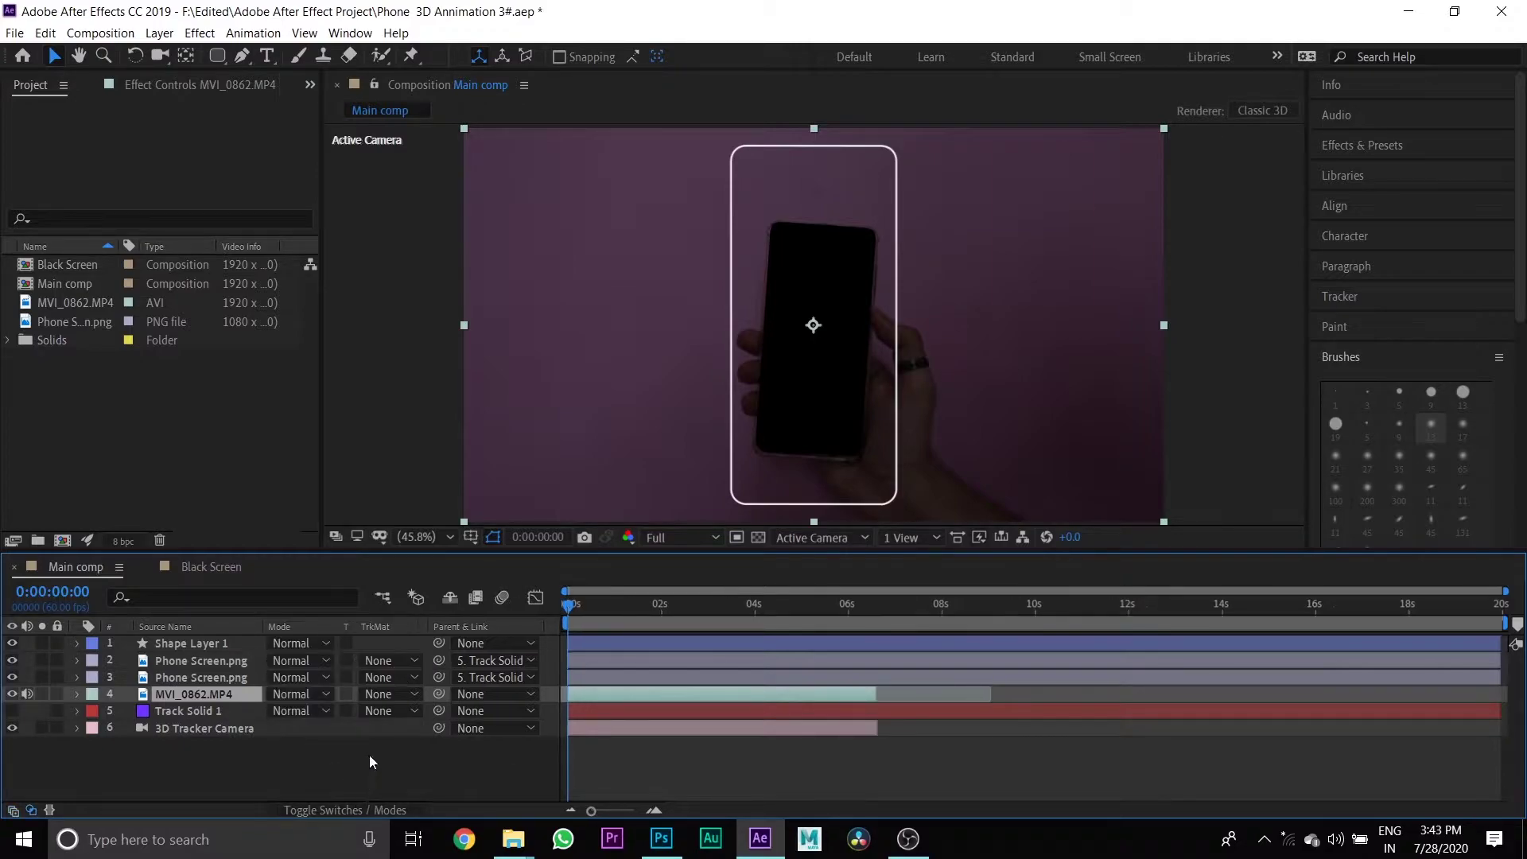
{"action": "left_click", "coordinate": [383, 695]}
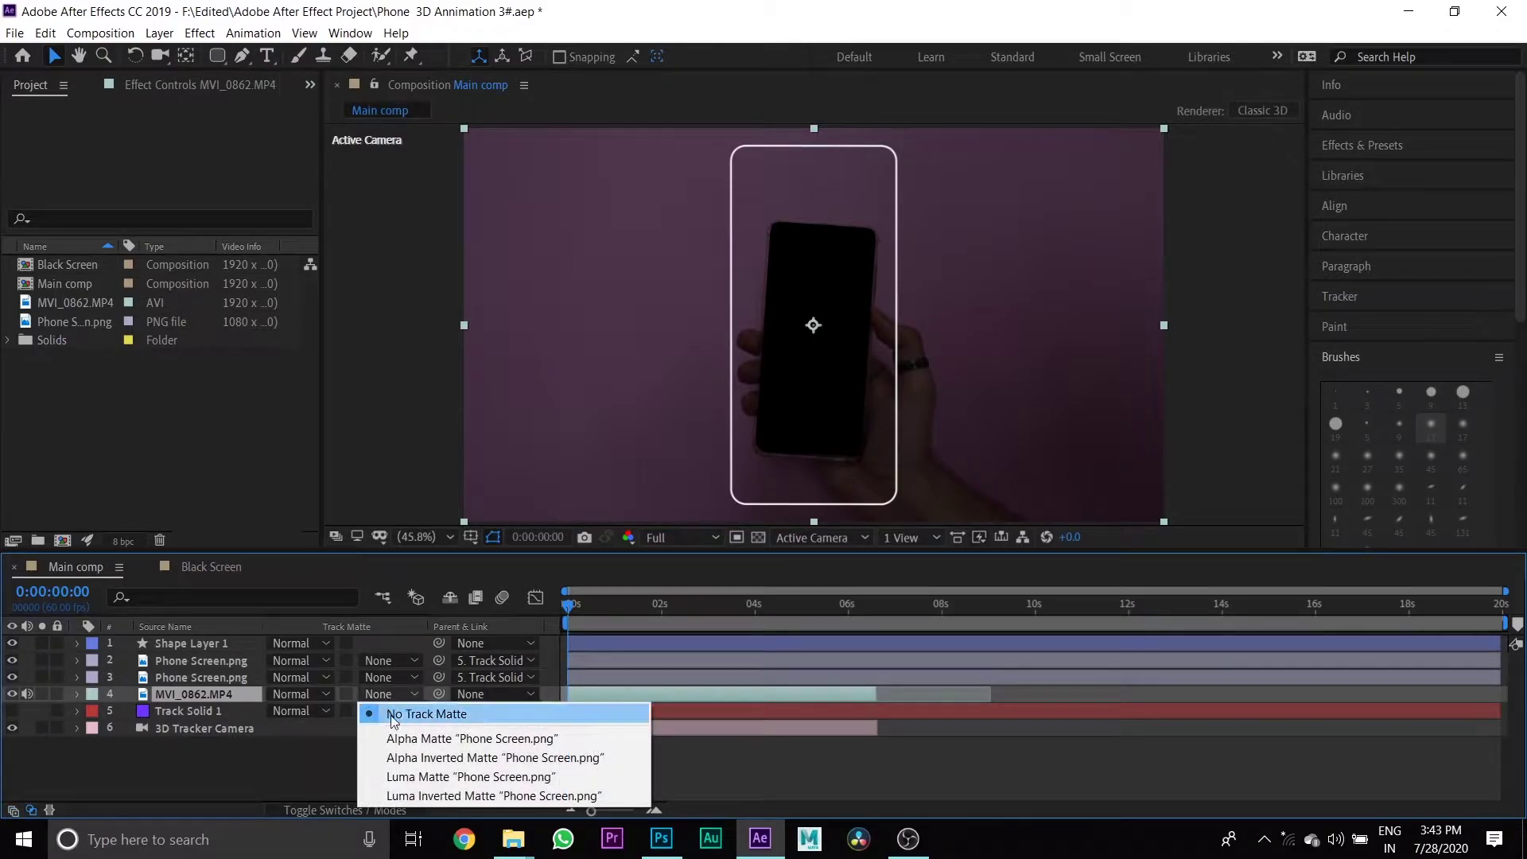
{"action": "left_click", "coordinate": [408, 760]}
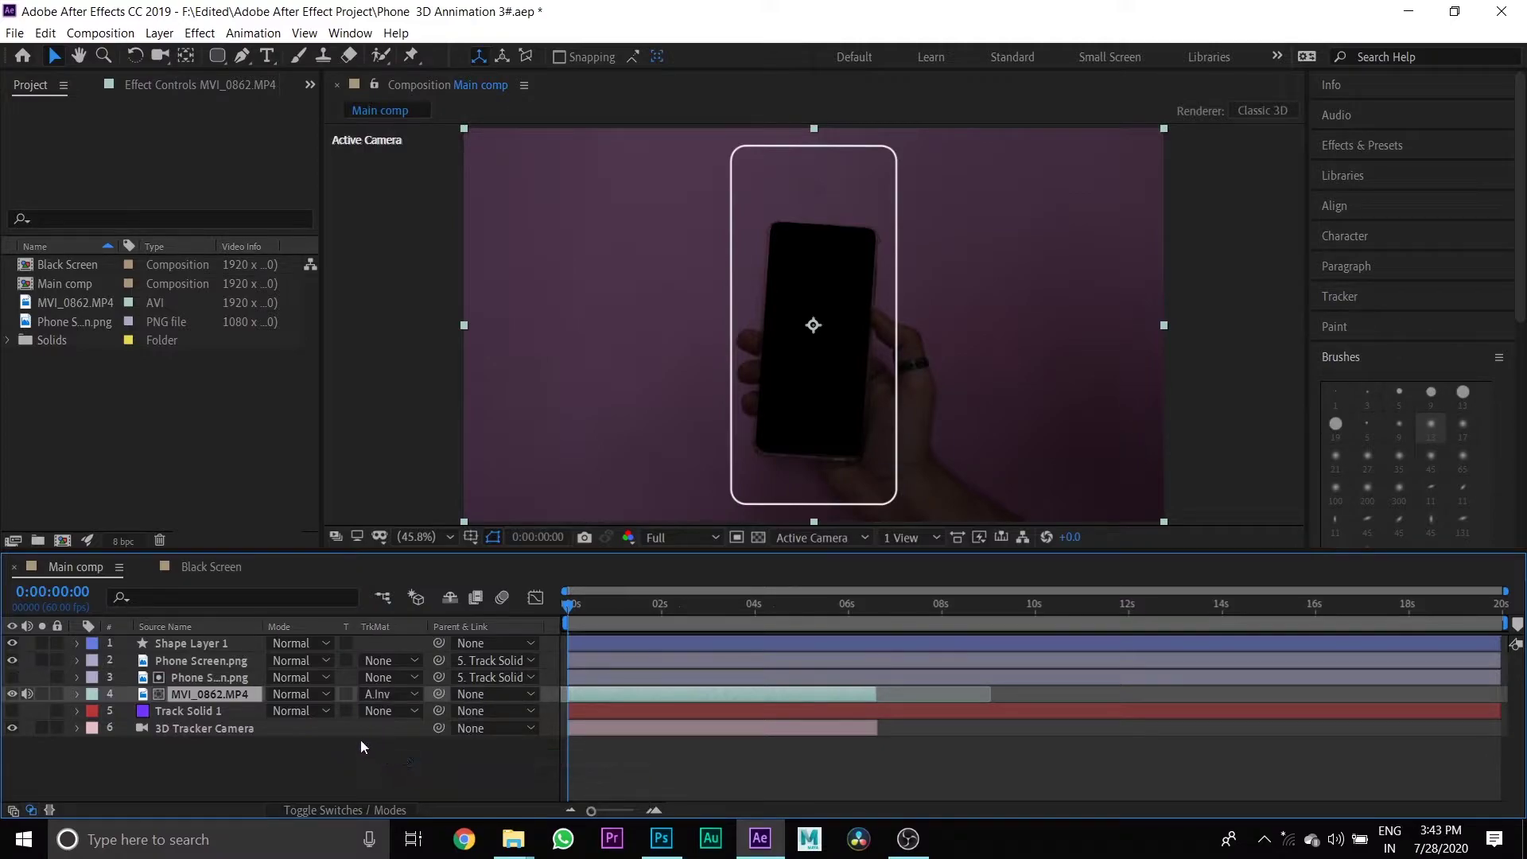
{"action": "left_click", "coordinate": [312, 749]}
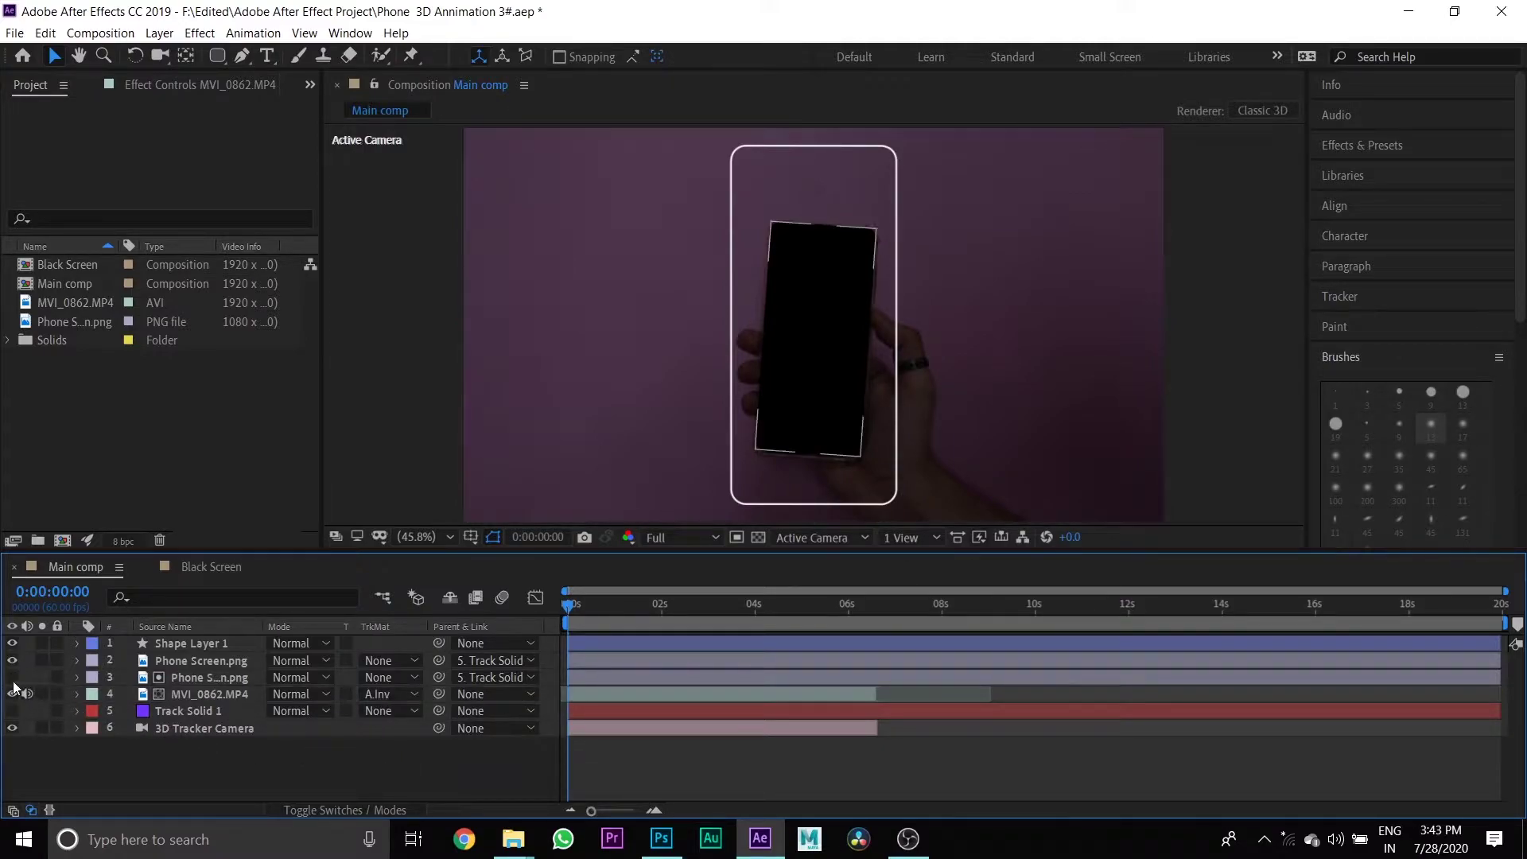
Step: Make Shape Layer 1 a 3D layer and parent it to the upper Phone Screen.png layer
{"action": "left_click", "coordinate": [206, 644]}
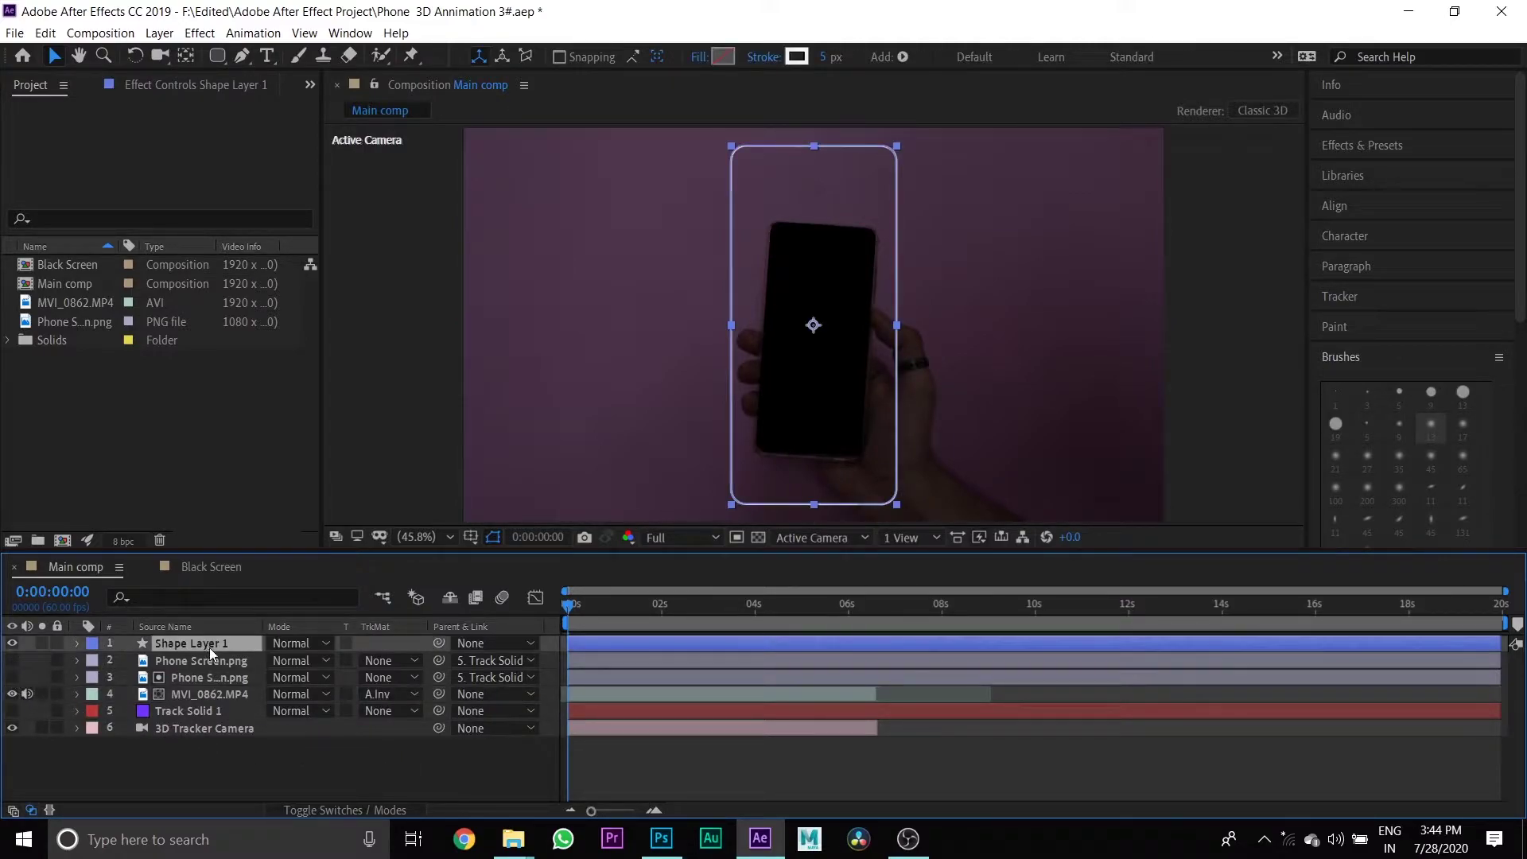
{"action": "left_click", "coordinate": [363, 809]}
{"action": "left_click", "coordinate": [376, 642]}
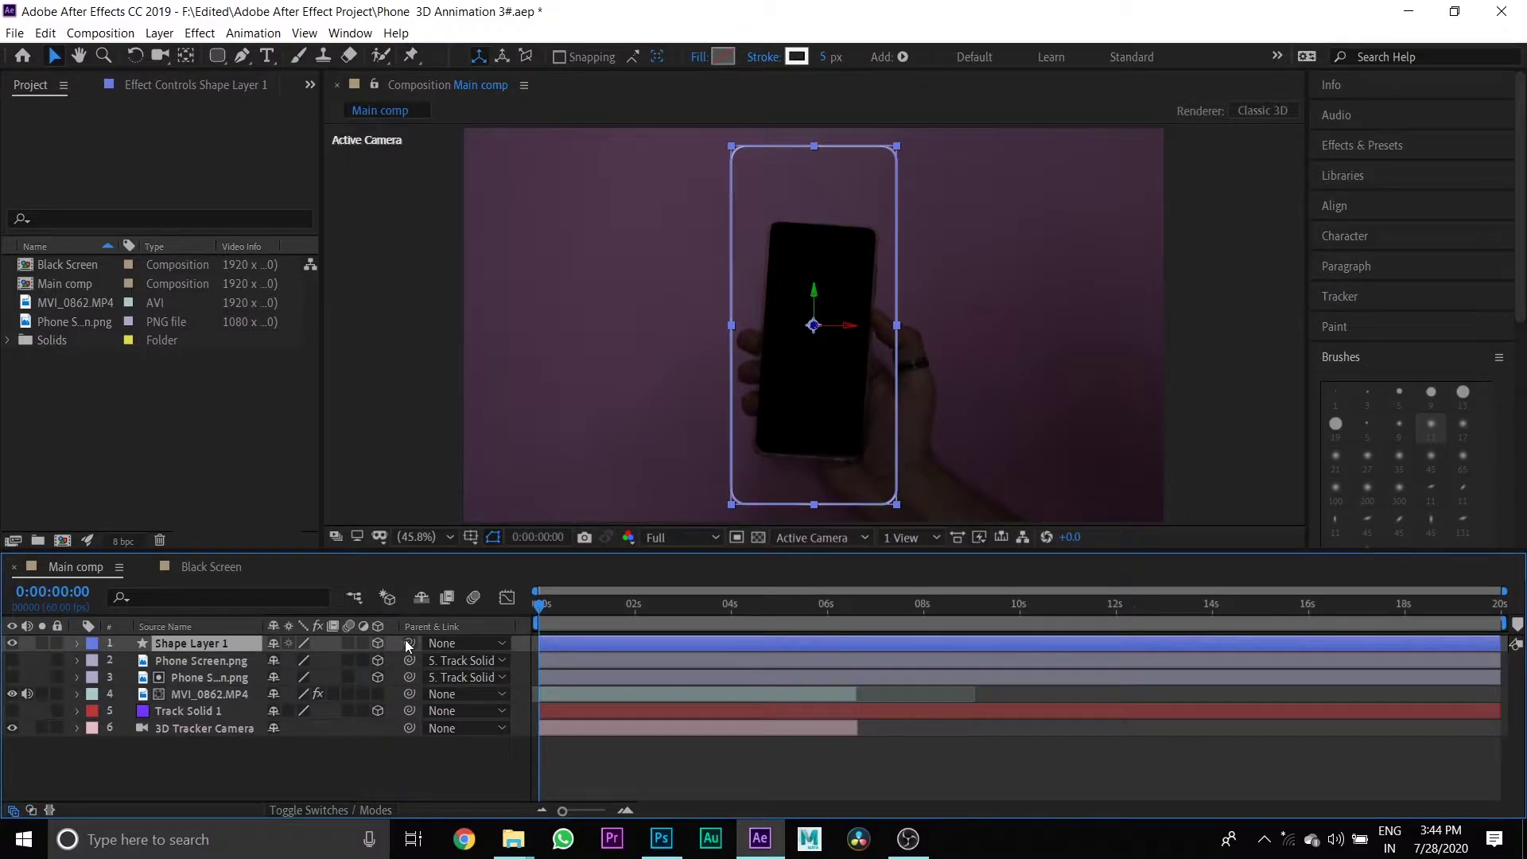
{"action": "left_click_drag", "start_coordinate": [409, 643], "coordinate": [232, 662]}
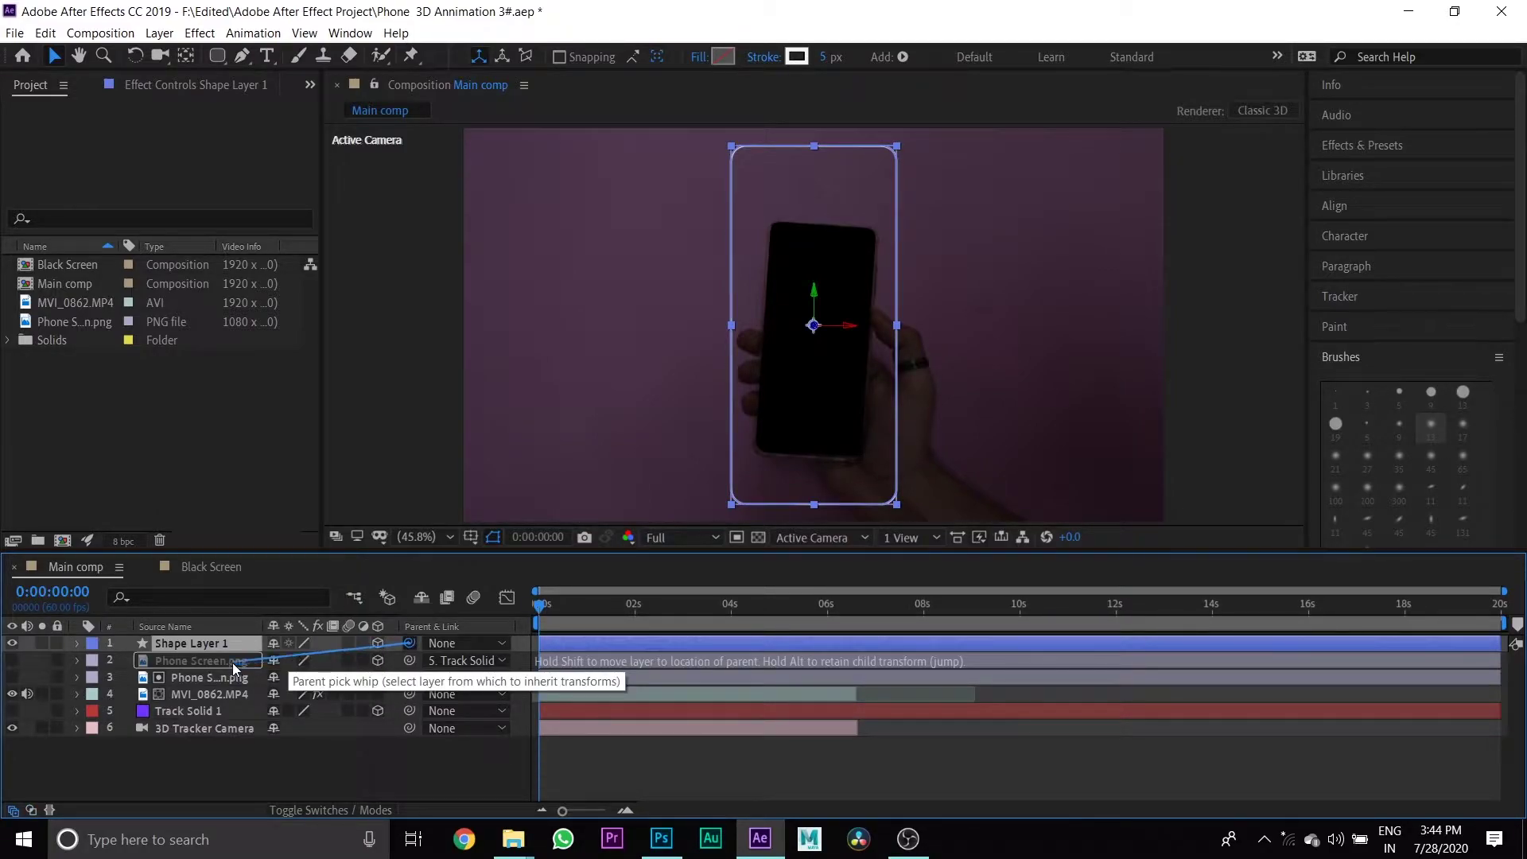
{"action": "left_click_drag", "start_coordinate": [232, 662], "coordinate": [232, 662]}
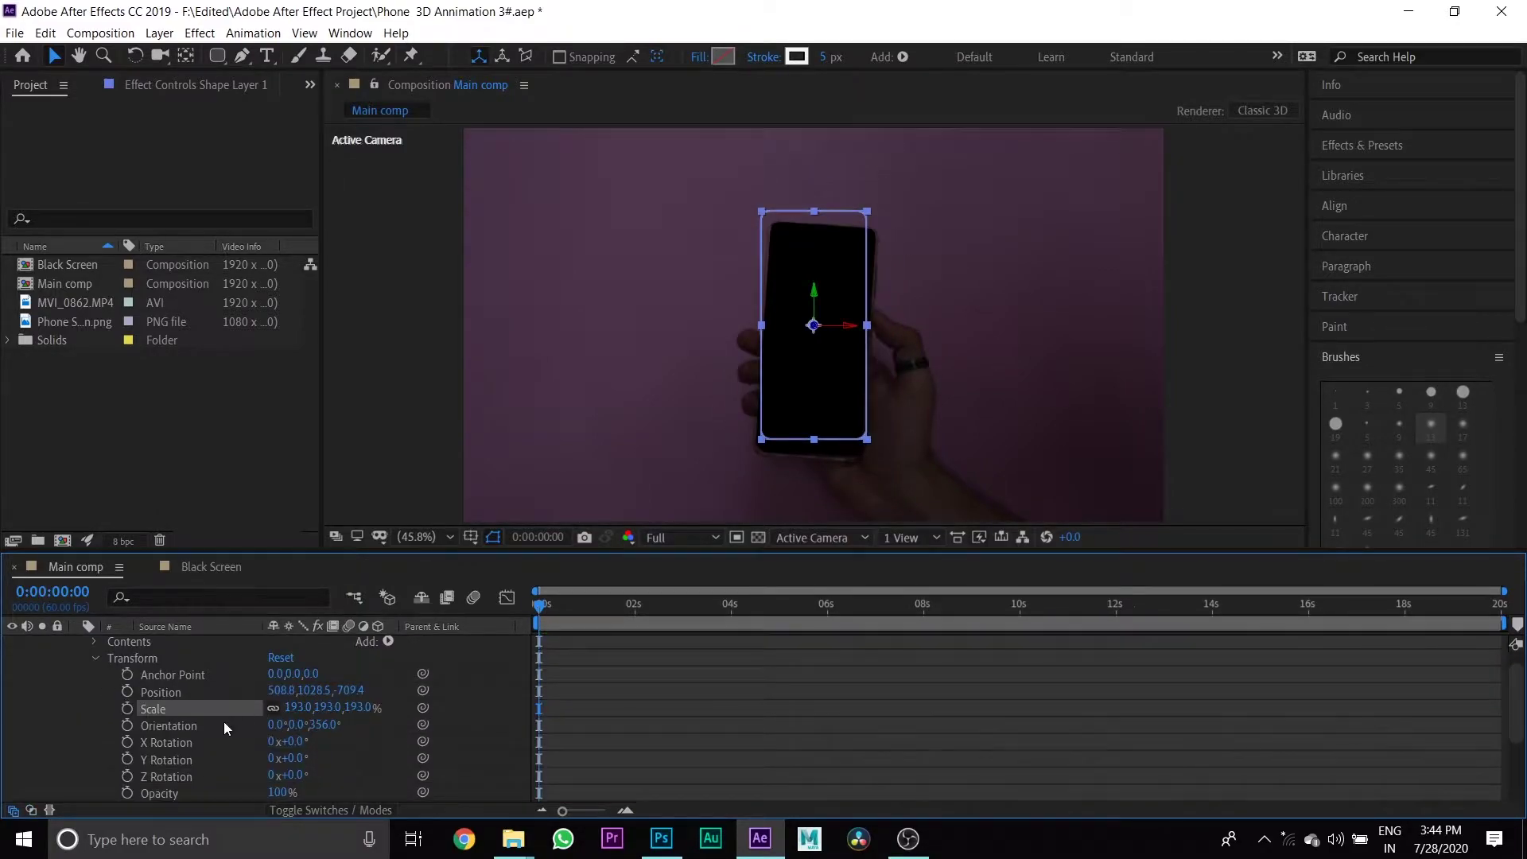
Step: Set Shape Layer 1's Z Rotation to 4°, scale to 173% and position to 537.8, 1141.5, -709.4
{"action": "left_click_drag", "start_coordinate": [288, 775], "coordinate": [314, 788]}
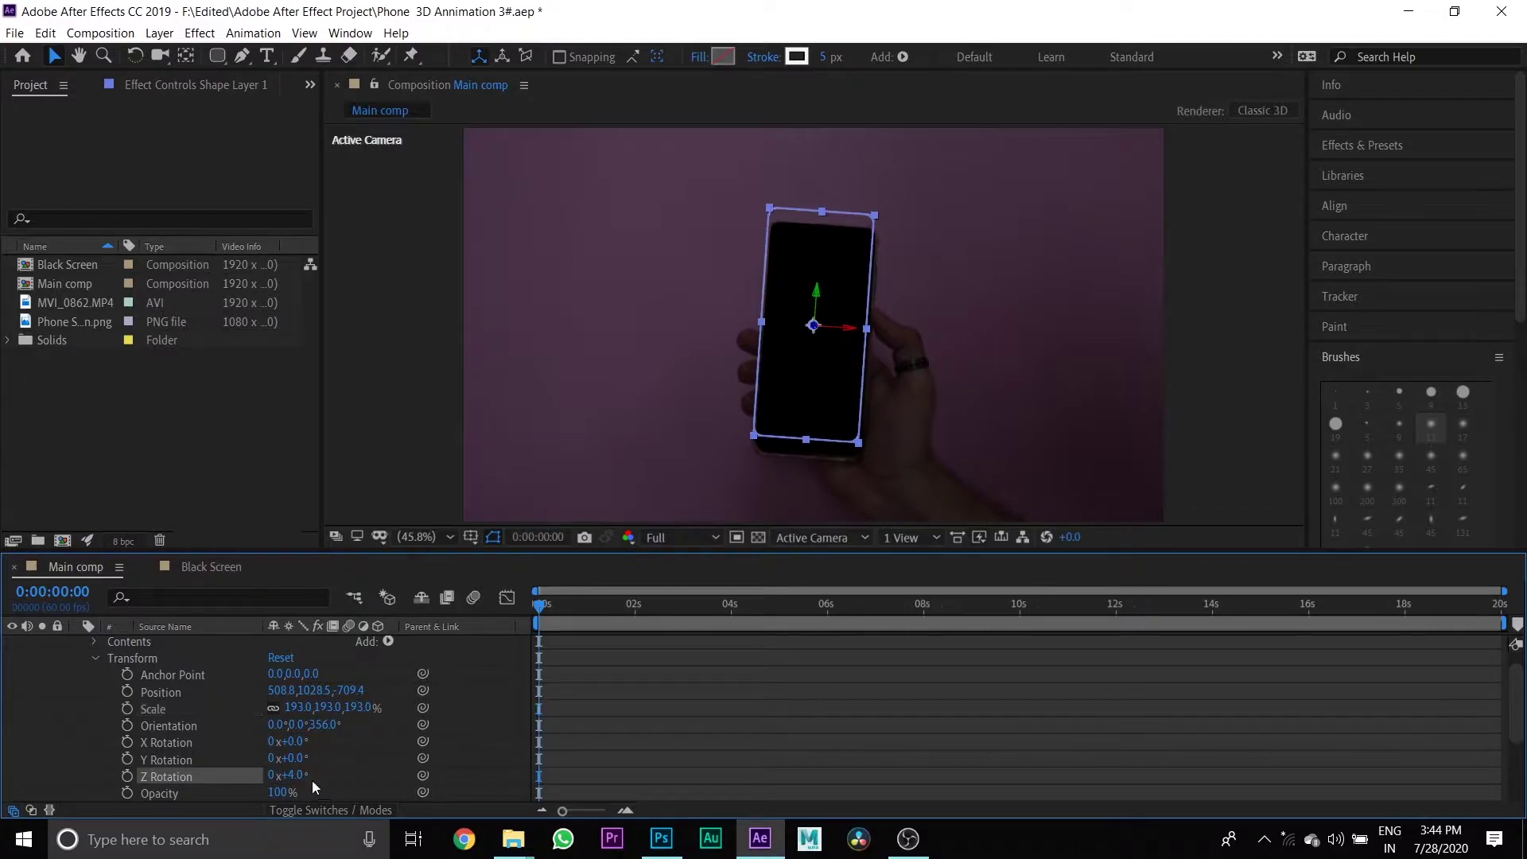
{"action": "left_click_drag", "start_coordinate": [316, 691], "coordinate": [395, 704]}
{"action": "left_click_drag", "start_coordinate": [335, 718], "coordinate": [317, 716]}
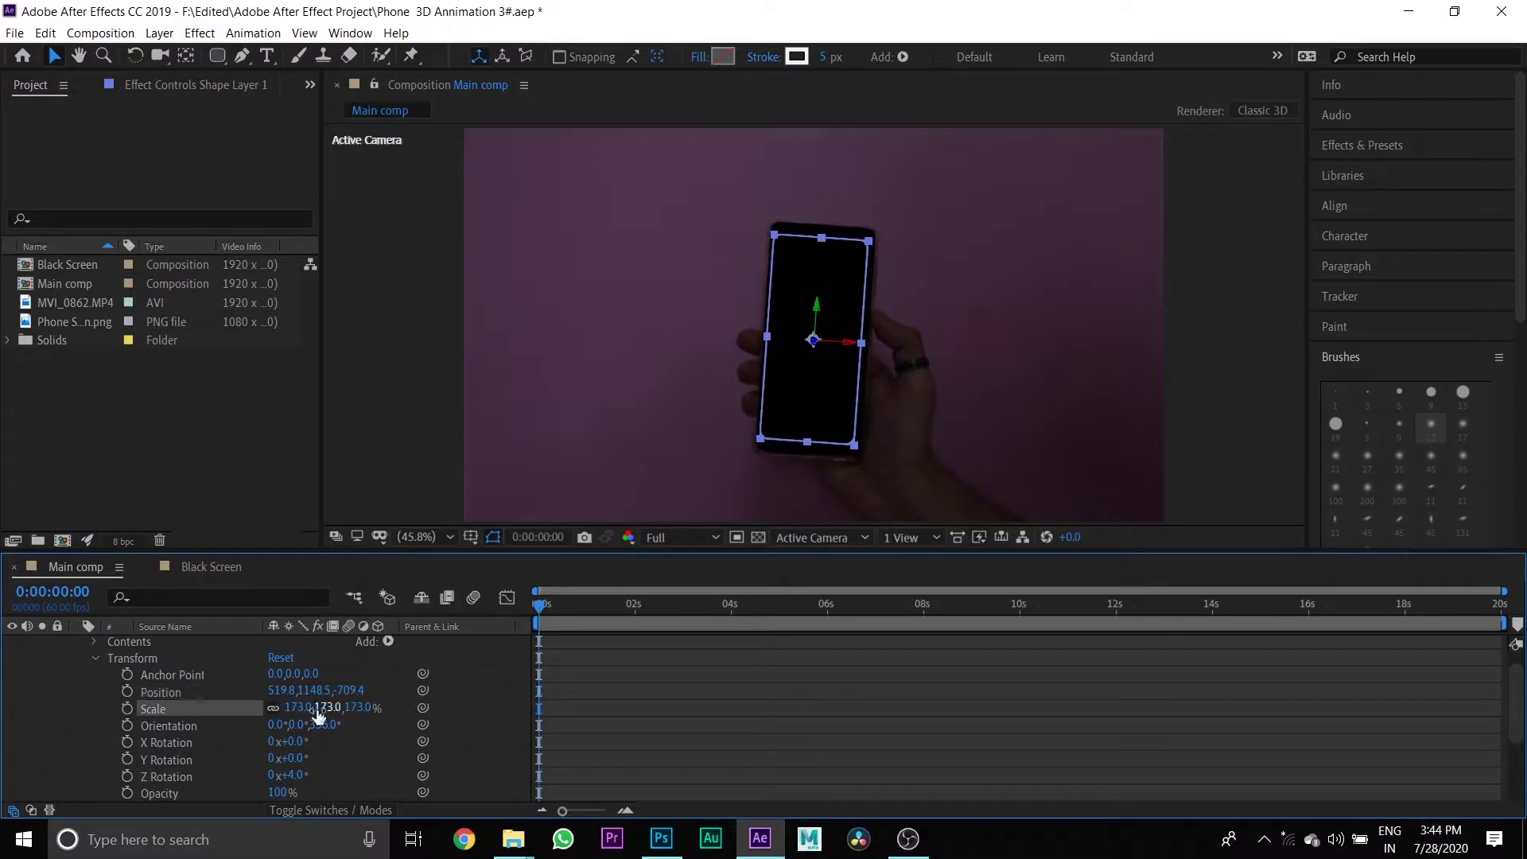
{"action": "left_click_drag", "start_coordinate": [544, 611], "coordinate": [589, 611]}
{"action": "left_click_drag", "start_coordinate": [307, 690], "coordinate": [348, 691]}
{"action": "left_click_drag", "start_coordinate": [586, 608], "coordinate": [491, 614]}
{"action": "mouse_move", "coordinate": [296, 692]}
{"action": "left_mouse_down"}
{"action": "mouse_move", "coordinate": [265, 691]}
{"action": "mouse_move", "coordinate": [310, 704]}
{"action": "left_mouse_up"}
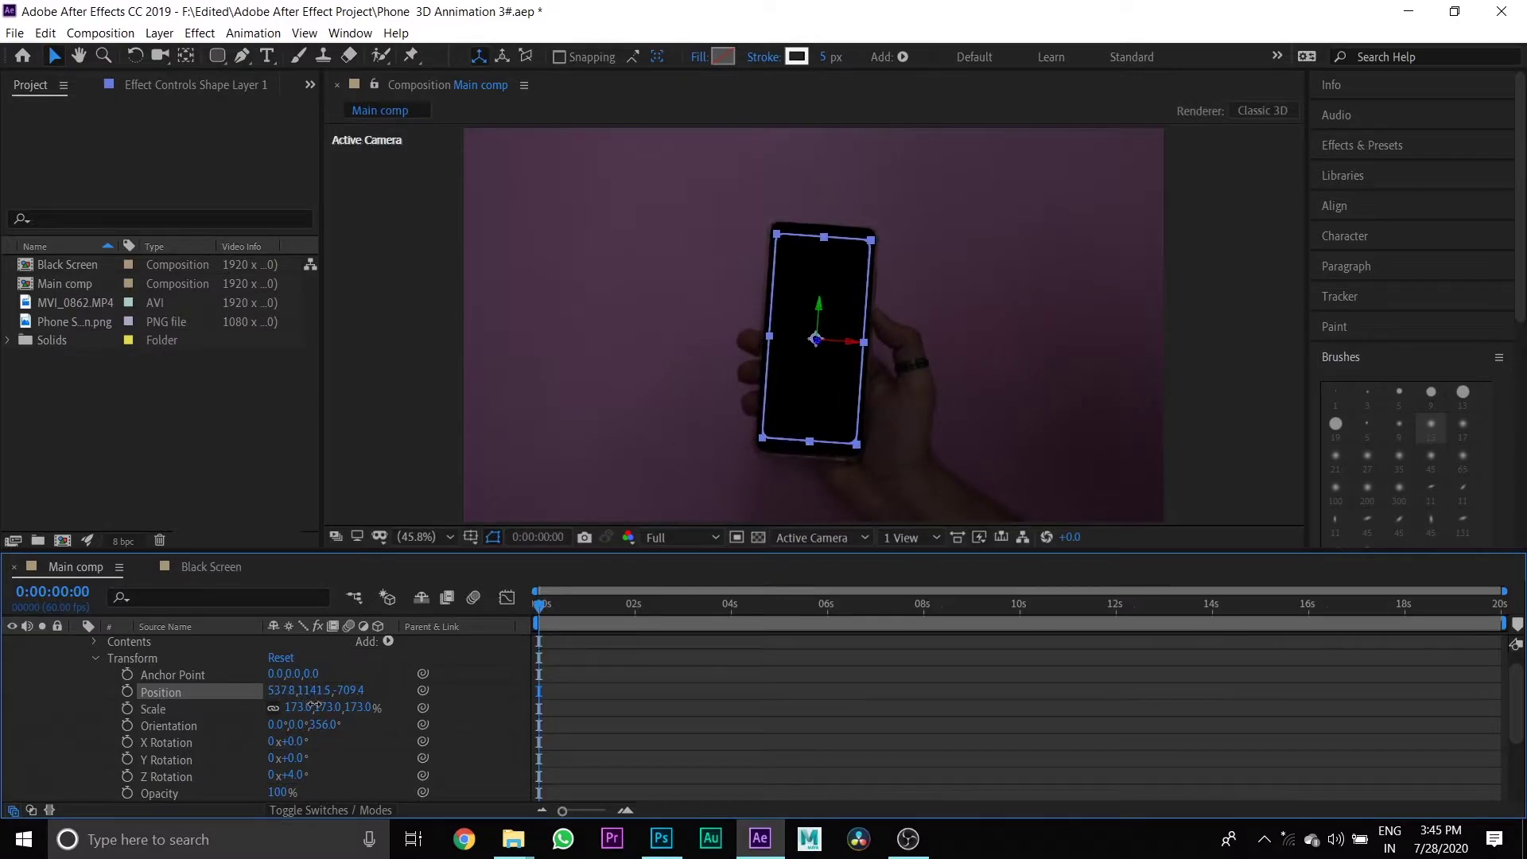
Step: Push the outline back to position 554.8, 1161.5, 91.6, scale it to 209%, and check it against the moving phone
{"action": "left_click_drag", "start_coordinate": [549, 611], "coordinate": [596, 614]}
{"action": "left_click_drag", "start_coordinate": [347, 690], "coordinate": [1194, 803]}
{"action": "left_click_drag", "start_coordinate": [596, 607], "coordinate": [515, 651]}
{"action": "left_click_drag", "start_coordinate": [328, 708], "coordinate": [378, 725]}
{"action": "left_click_drag", "start_coordinate": [284, 691], "coordinate": [297, 691]}
{"action": "left_click_drag", "start_coordinate": [314, 691], "coordinate": [330, 691]}
{"action": "left_click_drag", "start_coordinate": [541, 606], "coordinate": [583, 607]}
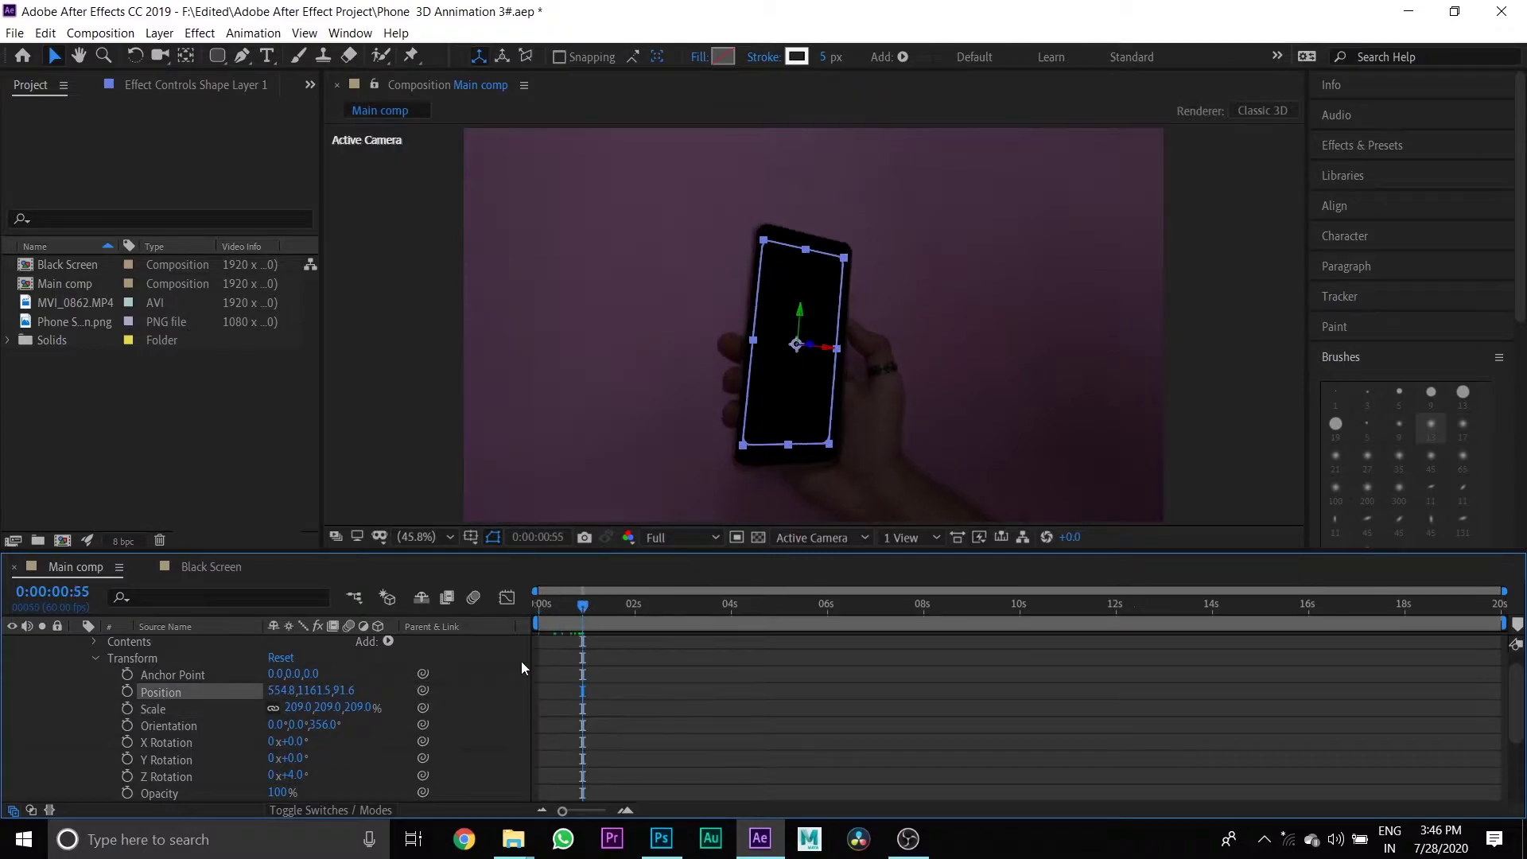
Step: Set Shape Layer 1's X Rotation to -2° and its Z position to 100, and collapse the layer
{"action": "left_click_drag", "start_coordinate": [292, 776], "coordinate": [298, 741]}
{"action": "key", "text": "ctrl+z"}
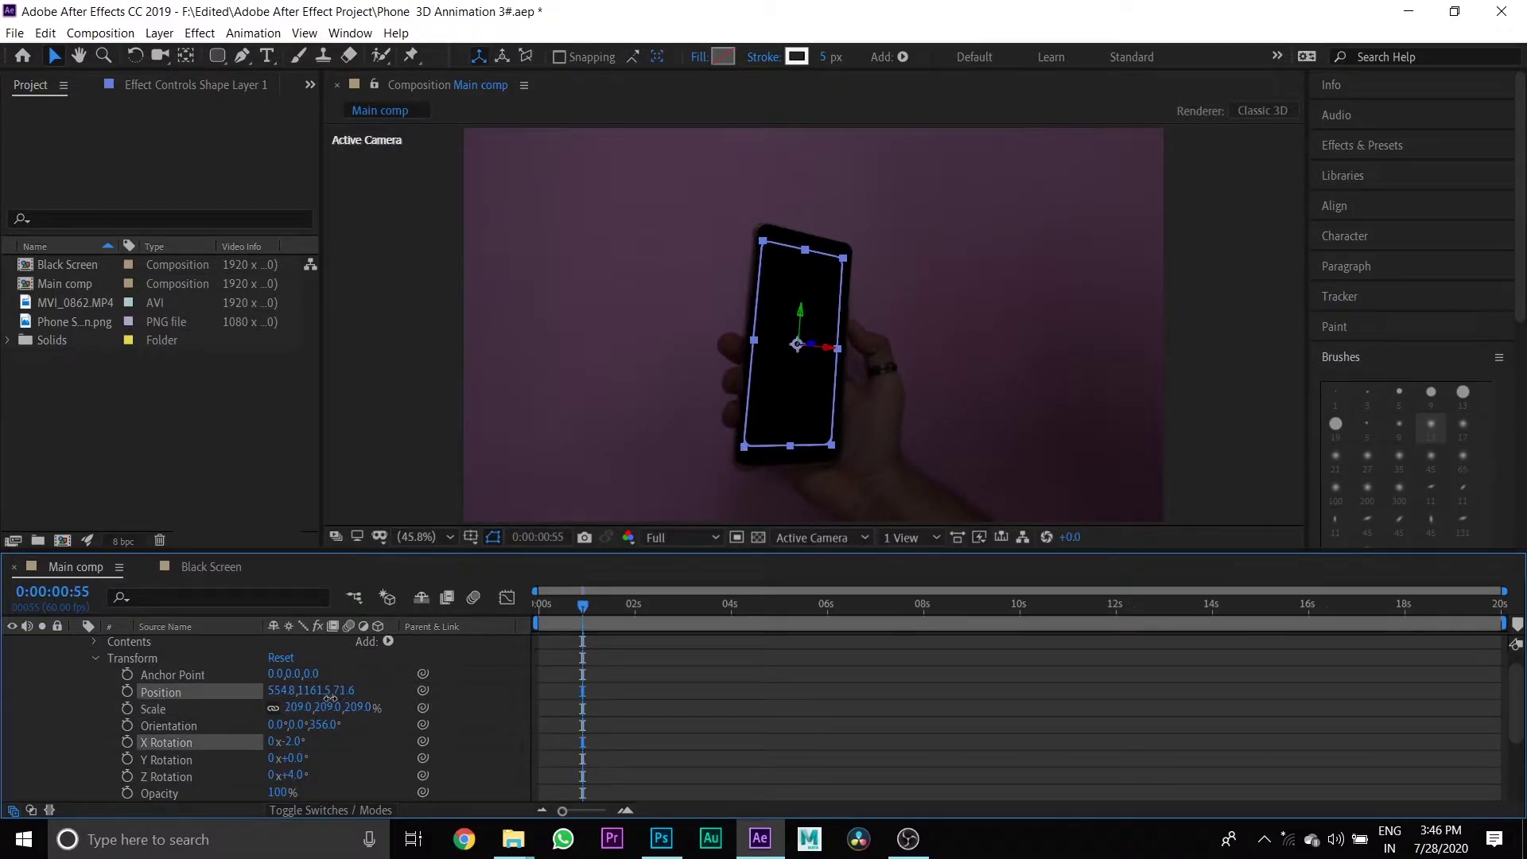
{"action": "left_click", "coordinate": [350, 691]}
{"action": "type", "text": "100"}
{"action": "left_click", "coordinate": [636, 691]}
{"action": "left_click_drag", "start_coordinate": [583, 606], "coordinate": [534, 648]}
{"action": "left_click", "coordinate": [93, 658]}
{"action": "left_click", "coordinate": [78, 640]}
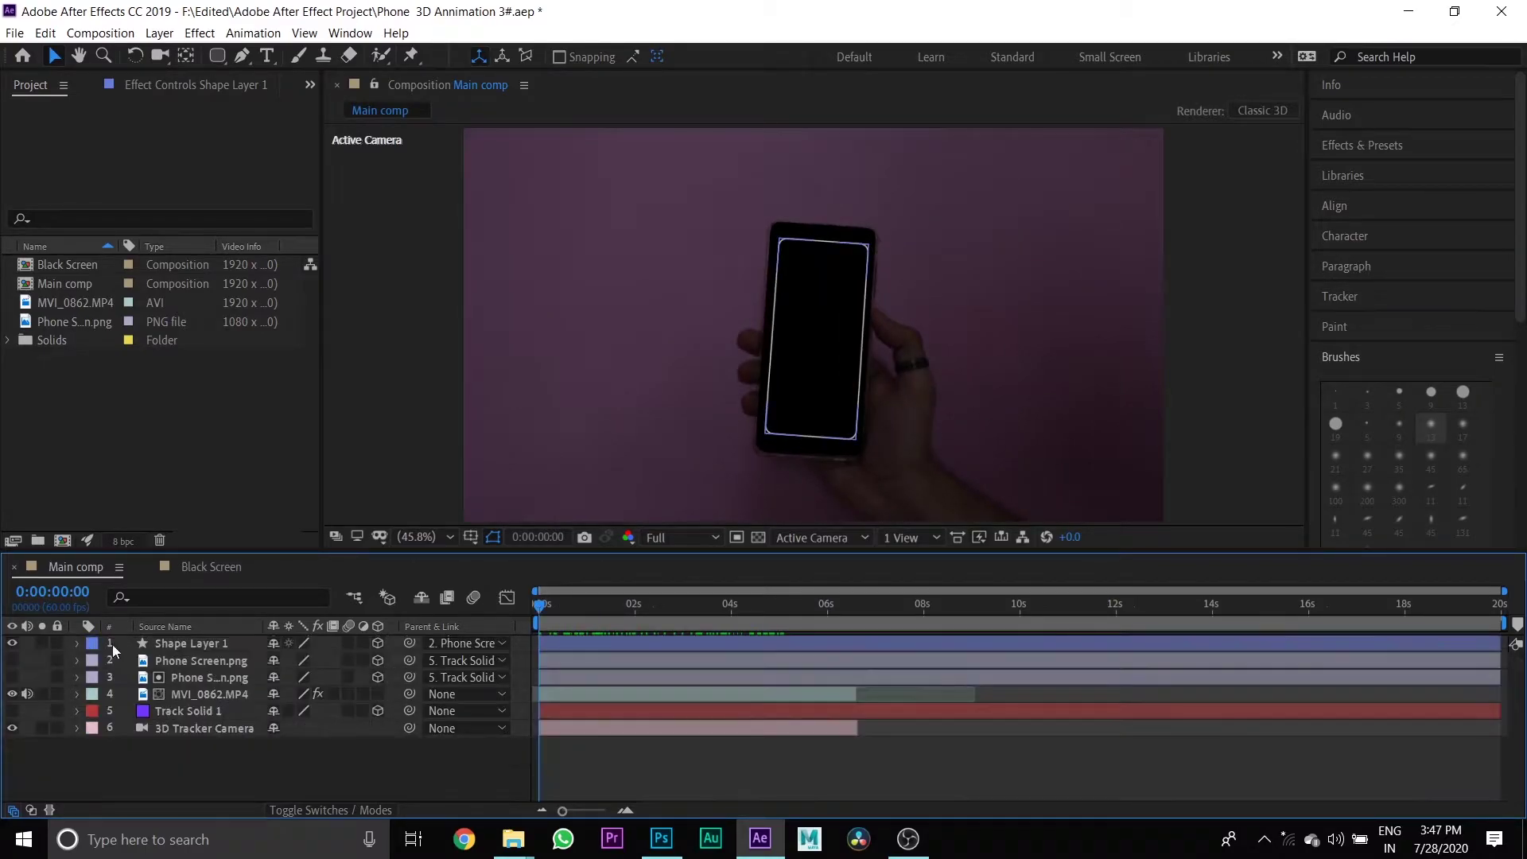
Step: Duplicate Shape Layer 1 and set the copy's Z position to 200, checking the depth along the footage
{"action": "left_click", "coordinate": [175, 641]}
{"action": "key", "text": "ctrl+d"}
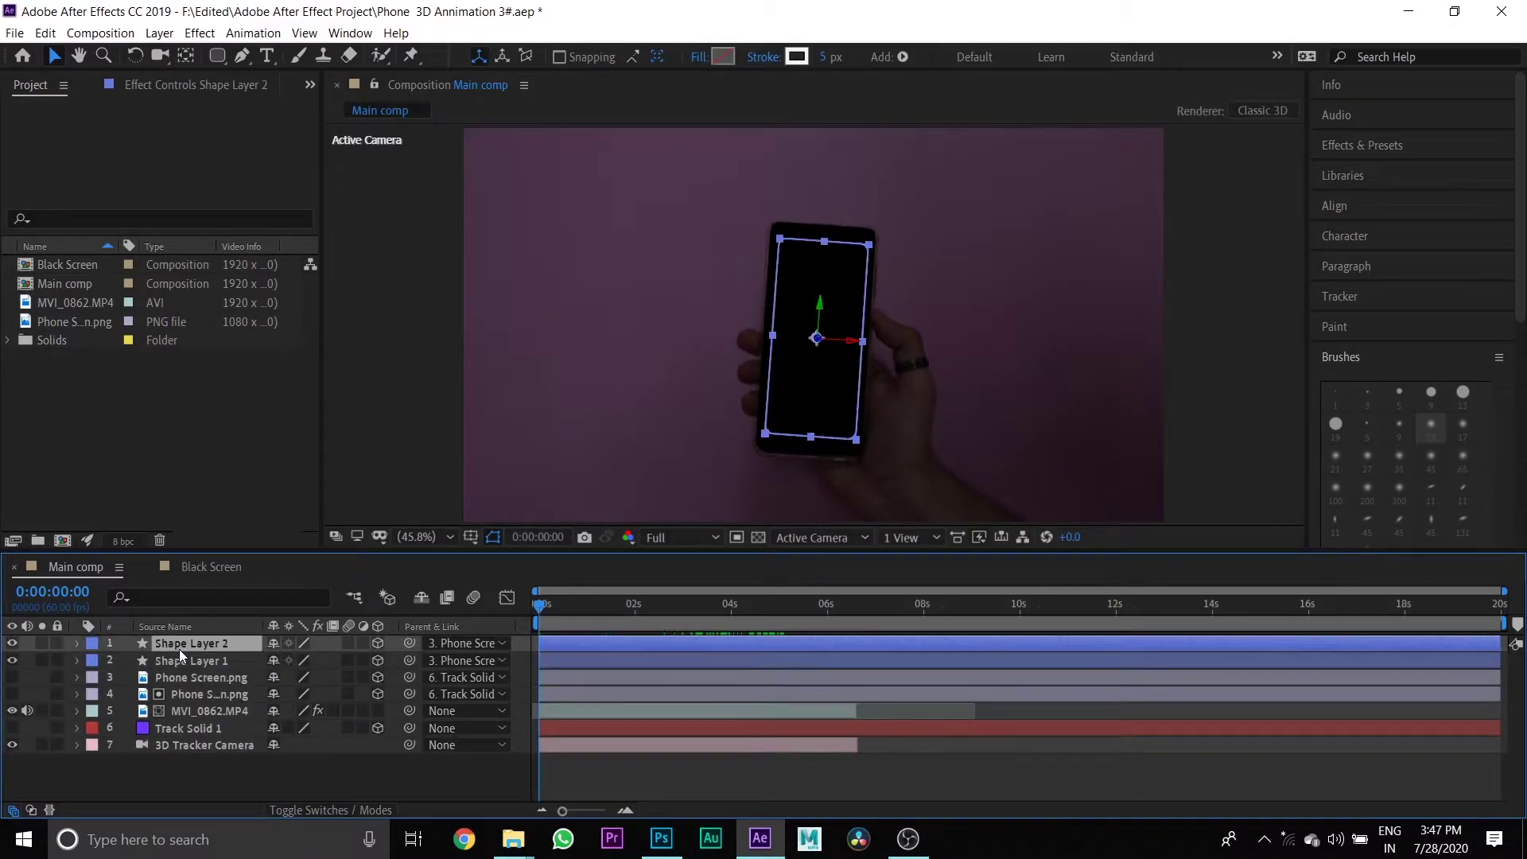
{"action": "left_click", "coordinate": [75, 643]}
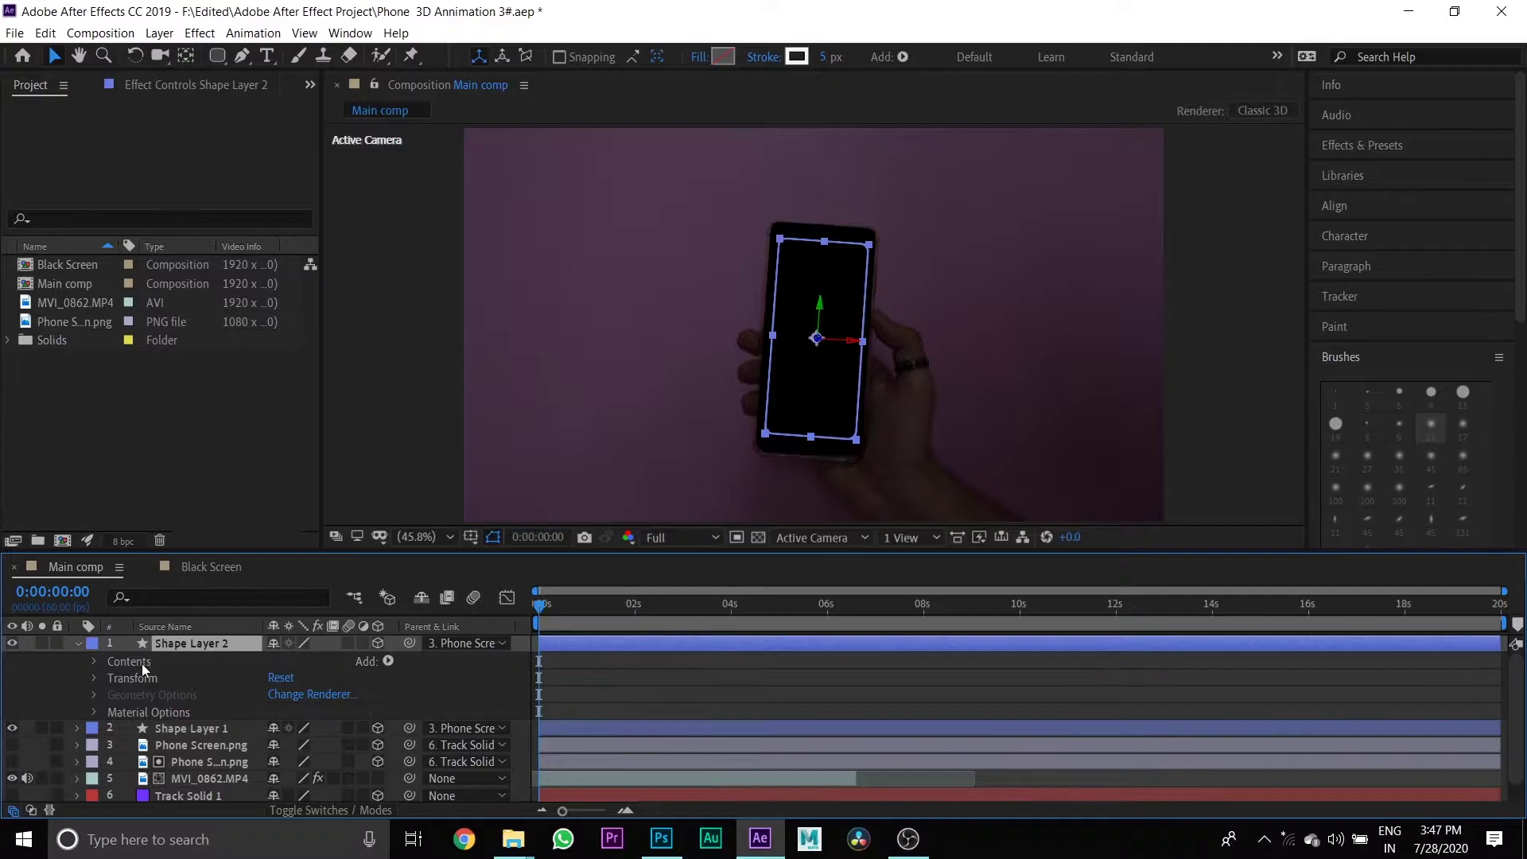
{"action": "left_click", "coordinate": [94, 678]}
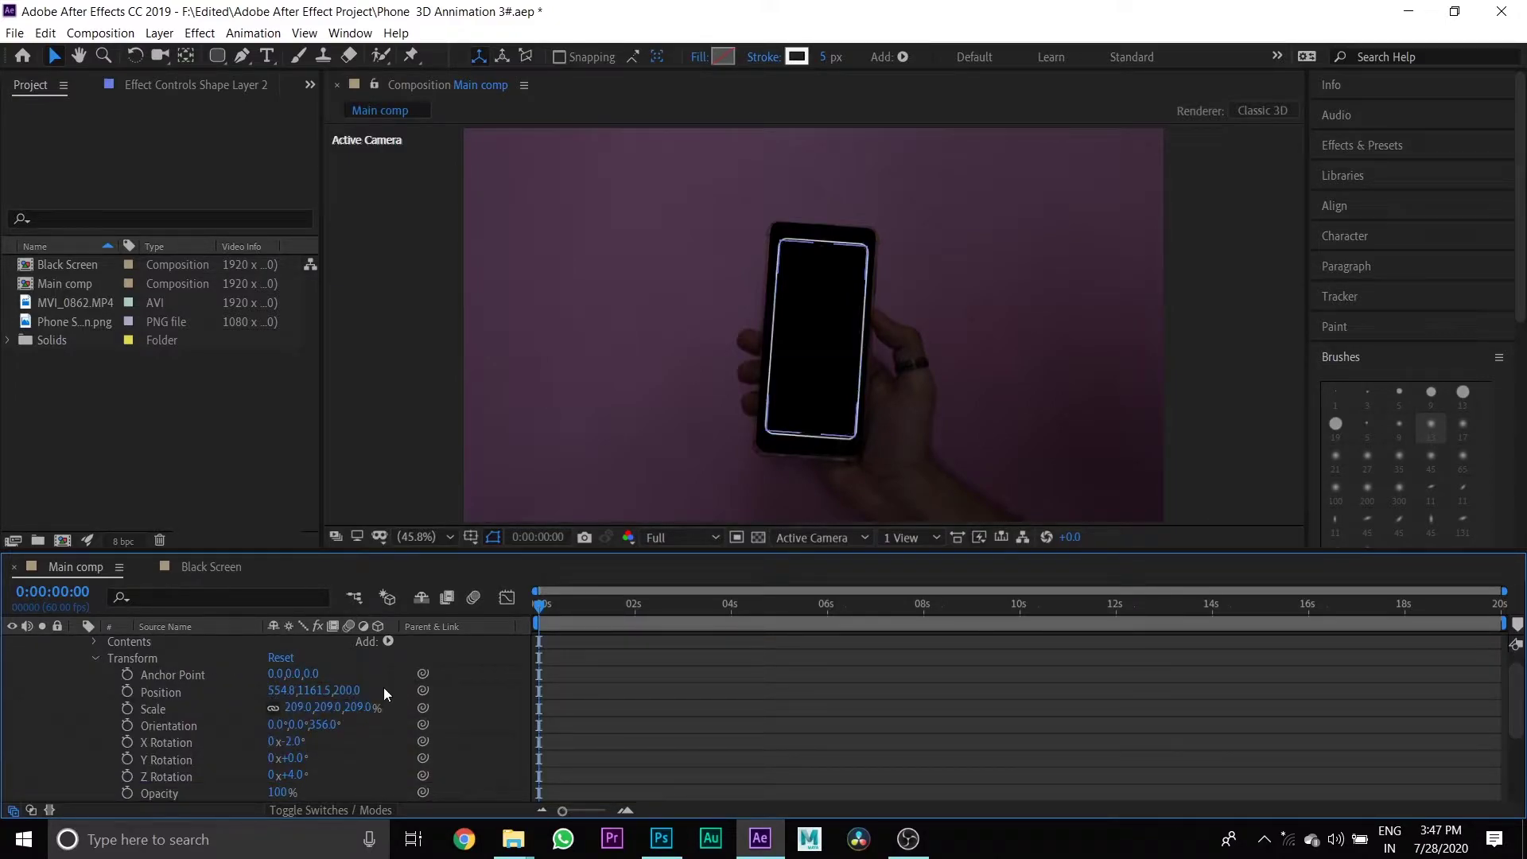
{"action": "left_click", "coordinate": [384, 687]}
{"action": "left_click_drag", "start_coordinate": [540, 606], "coordinate": [607, 609]}
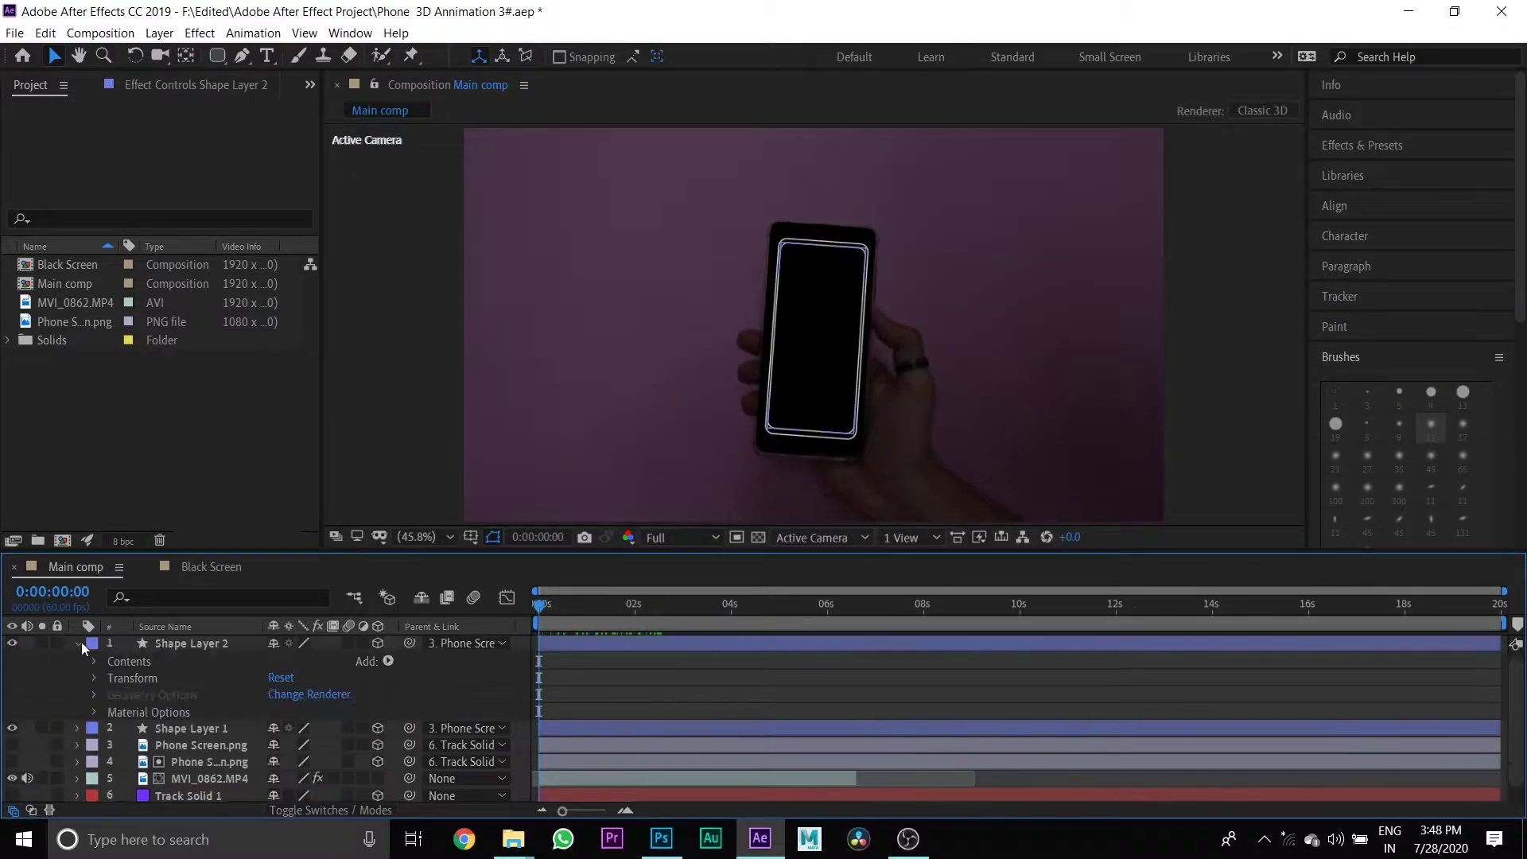
Step: Add Shape Layer 3 as another copy of the outline with a Z position of 600, and check it along the footage
{"action": "left_click", "coordinate": [78, 643]}
{"action": "left_click", "coordinate": [191, 642]}
{"action": "key", "text": "p"}
{"action": "left_click", "coordinate": [350, 659]}
{"action": "type", "text": "600"}
{"action": "key", "text": "Return"}
{"action": "left_click_drag", "start_coordinate": [539, 606], "coordinate": [653, 632]}
Step: Add Shape Layer 4 as a further outline copy with a Z position of 900, and return to the first frame
{"action": "left_click", "coordinate": [350, 659]}
{"action": "type", "text": "900"}
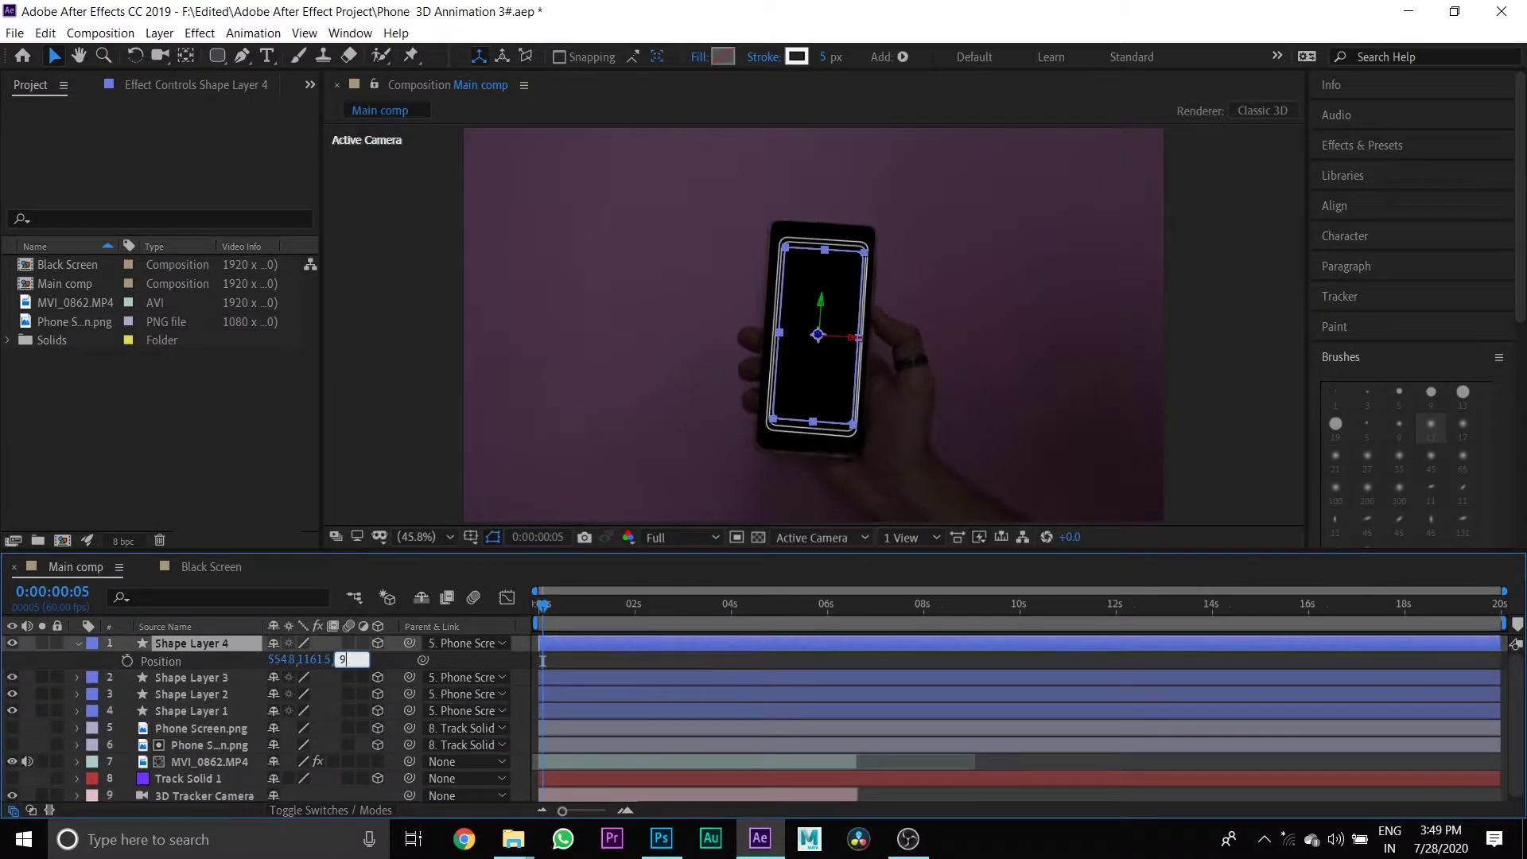
{"action": "key", "text": "Return"}
{"action": "left_click_drag", "start_coordinate": [539, 606], "coordinate": [500, 651]}
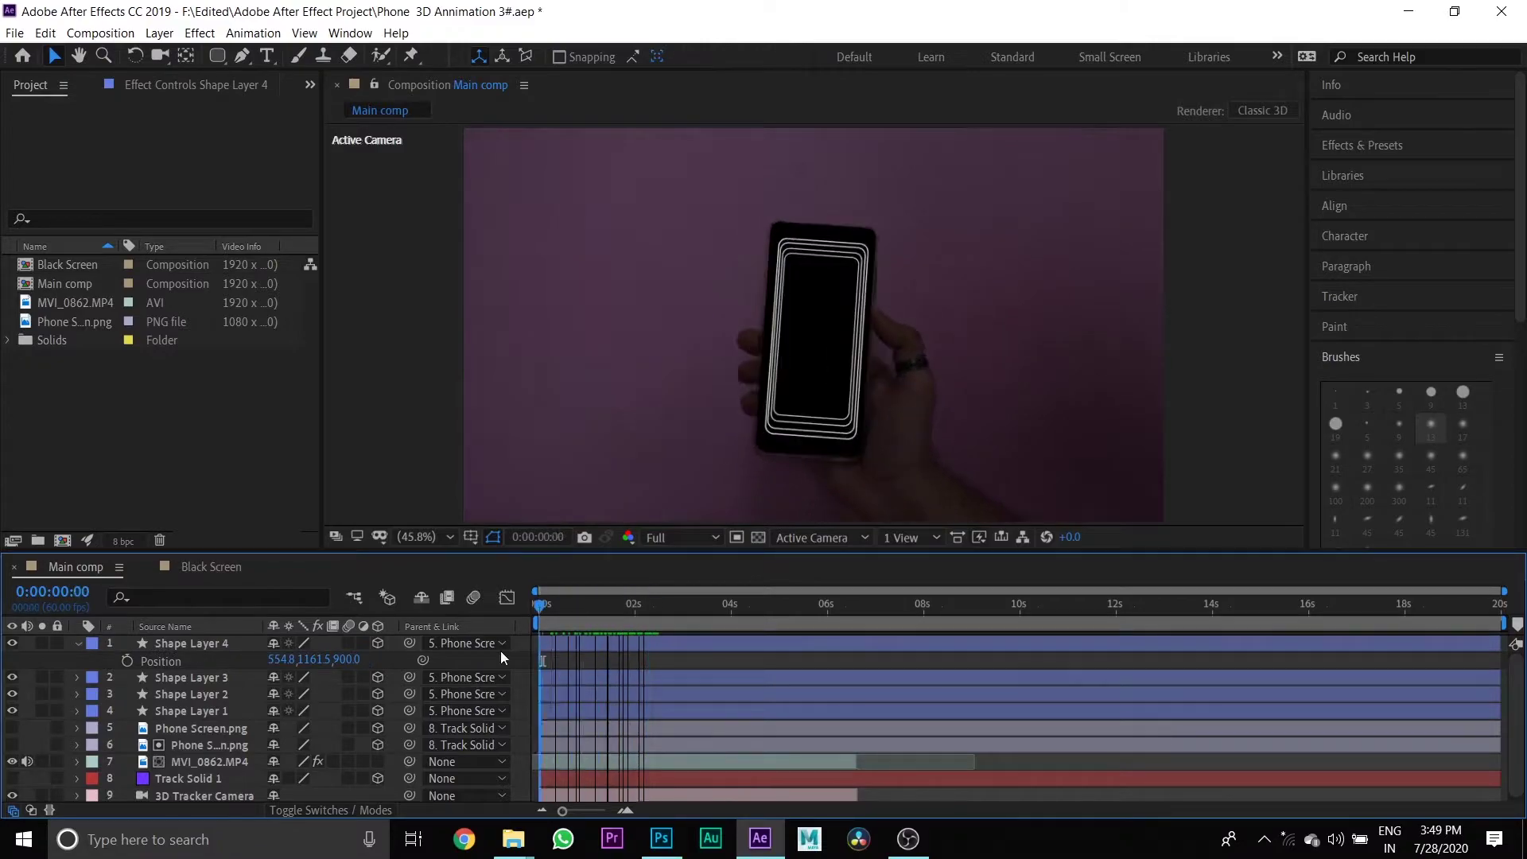
Step: Set Shape Layer 4's Z position to 700
{"action": "left_click", "coordinate": [78, 643]}
{"action": "left_click", "coordinate": [188, 675]}
{"action": "left_click", "coordinate": [191, 660]}
{"action": "key", "text": "p"}
{"action": "left_click", "coordinate": [349, 679]}
{"action": "left_click", "coordinate": [78, 662]}
{"action": "left_click", "coordinate": [191, 643]}
{"action": "key", "text": "p"}
{"action": "left_click", "coordinate": [349, 659]}
{"action": "type", "text": "700"}
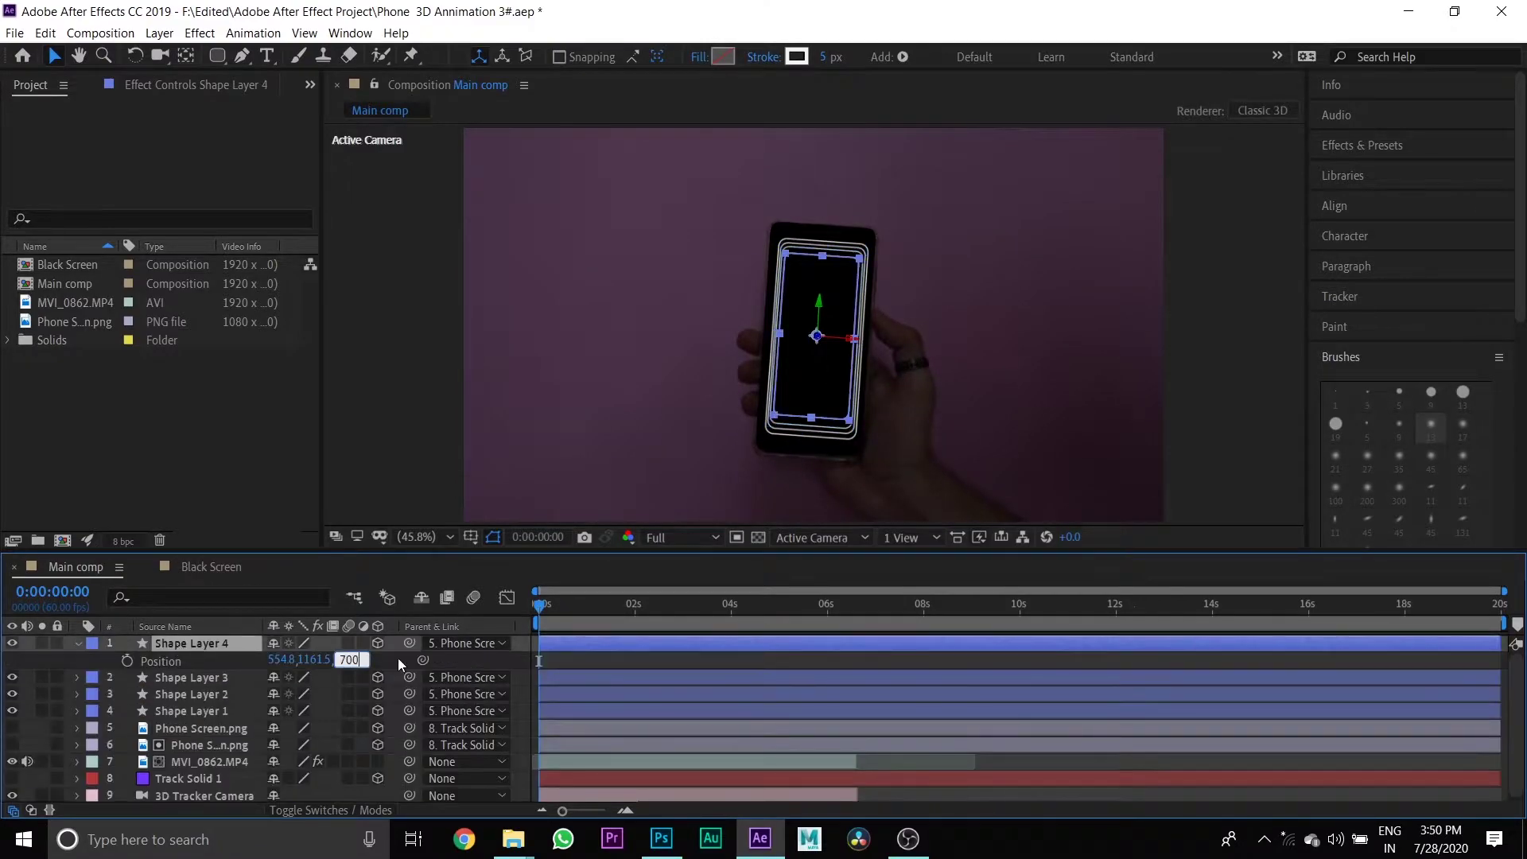
{"action": "left_click", "coordinate": [398, 660]}
{"action": "left_click", "coordinate": [542, 606]}
Step: Add Shape Layers 5 to 7 as deeper outline copies, with Shape Layer 7's Z position at 1300
{"action": "left_click", "coordinate": [191, 642]}
{"action": "key", "text": "ctrl+d"}
{"action": "type", "text": "00"}
{"action": "key", "text": "ctrl+d"}
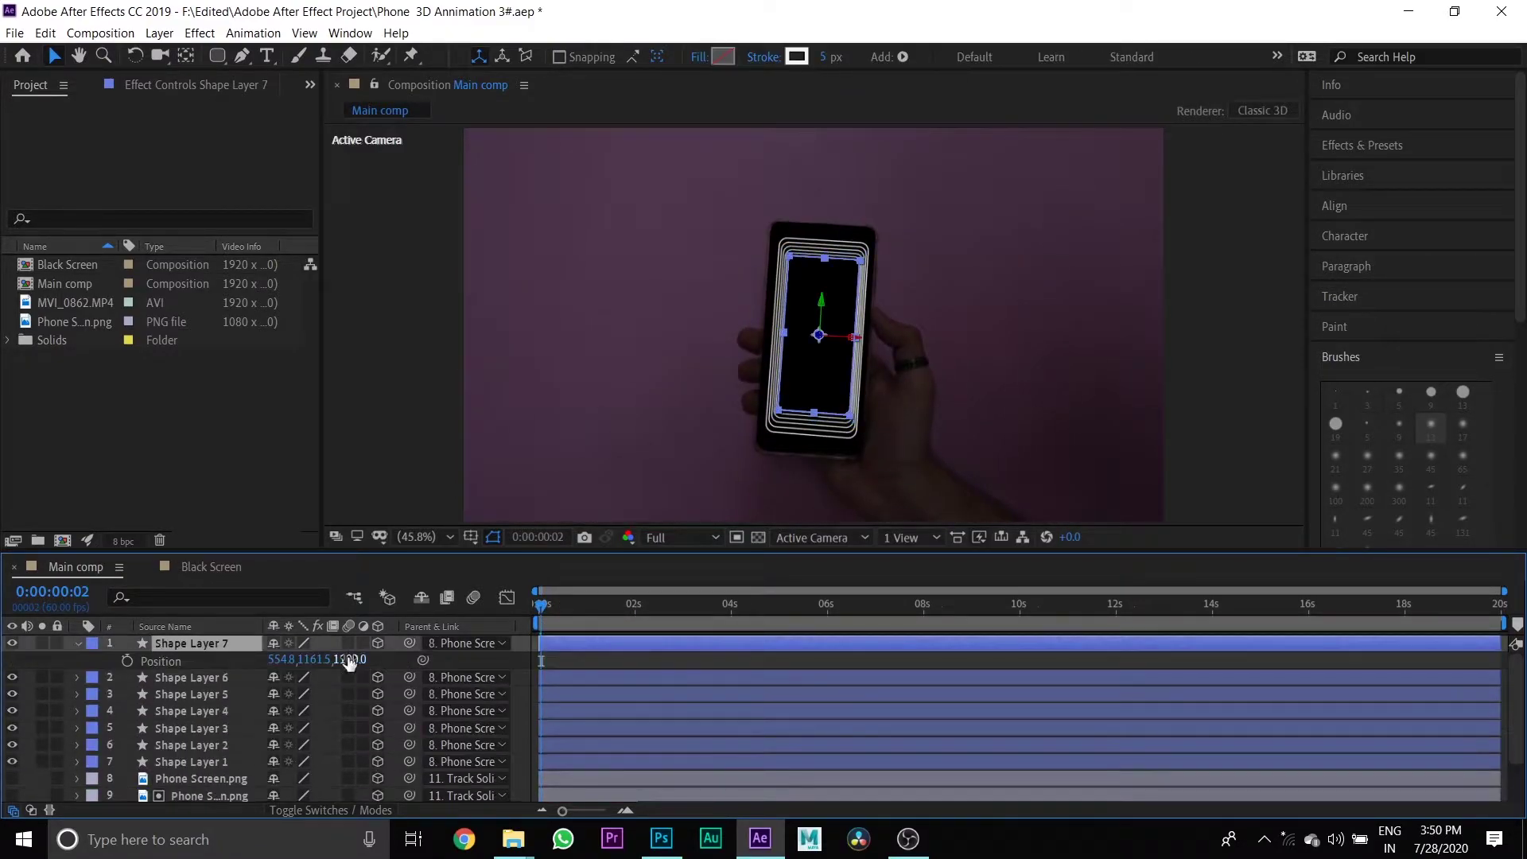
{"action": "type", "text": "1300"}
Step: Duplicate the outline as Shape Layers 8 and 9 with Z positions of 1500 and 1700
{"action": "key", "text": "ctrl+d"}
{"action": "left_click", "coordinate": [350, 659]}
{"action": "type", "text": "1500"}
{"action": "key", "text": "ctrl+d"}
{"action": "type", "text": "1700"}
{"action": "key", "text": "Return"}
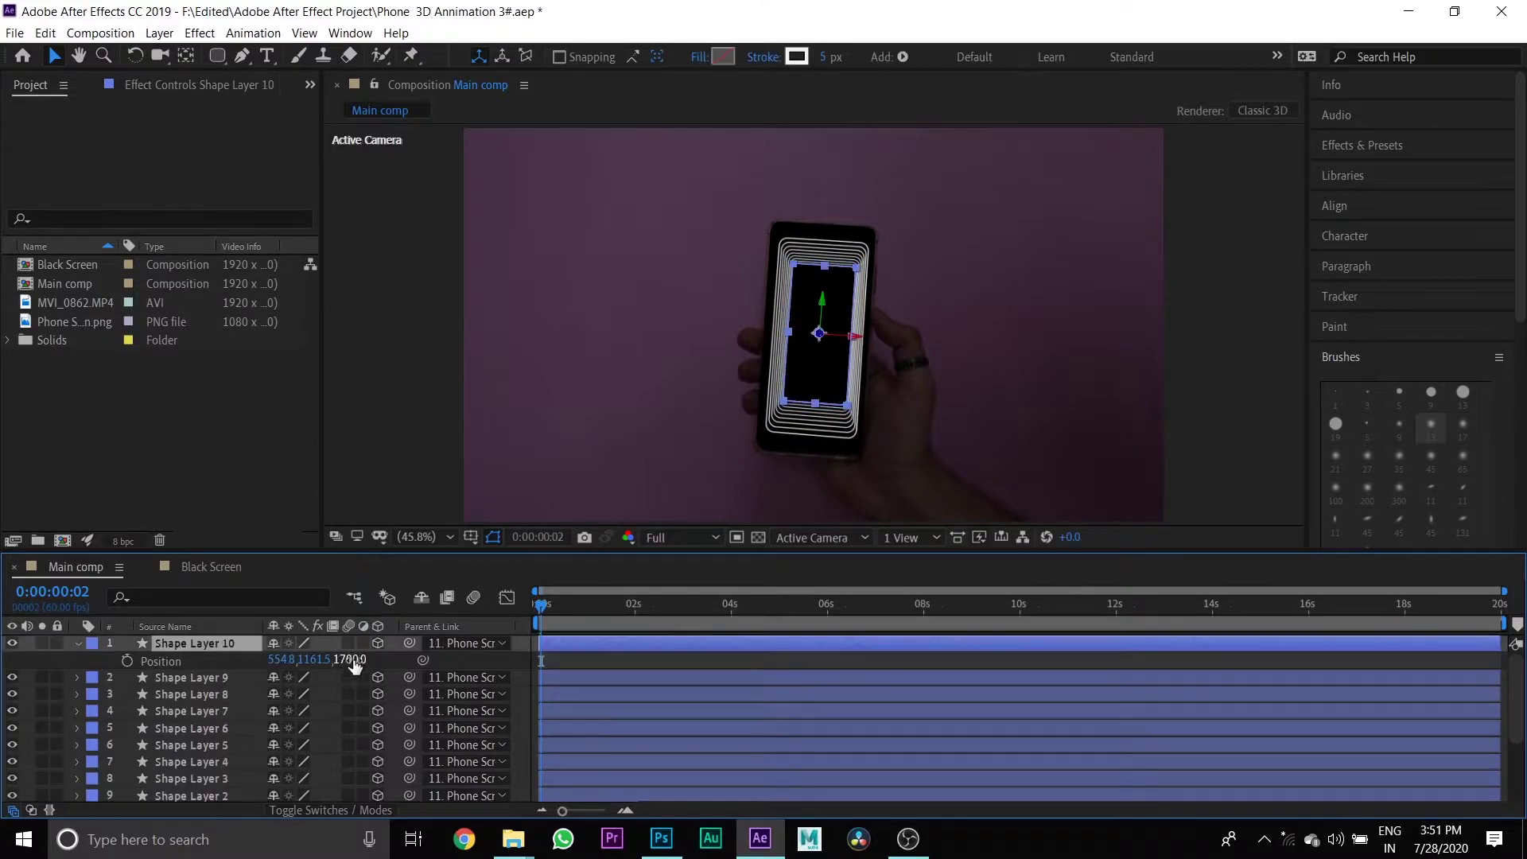
Step: Add three more outline copies up to Shape Layer 12, setting the last one's Z position to 2300
{"action": "key", "text": "ctrl+d"}
{"action": "key", "text": "ctrl+d"}
{"action": "key", "text": "ctrl+d"}
{"action": "key", "text": "p"}
{"action": "left_click", "coordinate": [352, 660]}
{"action": "type", "text": "2300"}
{"action": "key", "text": "Return"}
Step: Add Shape Layer 13 with a Z position of 2500 and return to the first frame
{"action": "key", "text": "ctrl+d"}
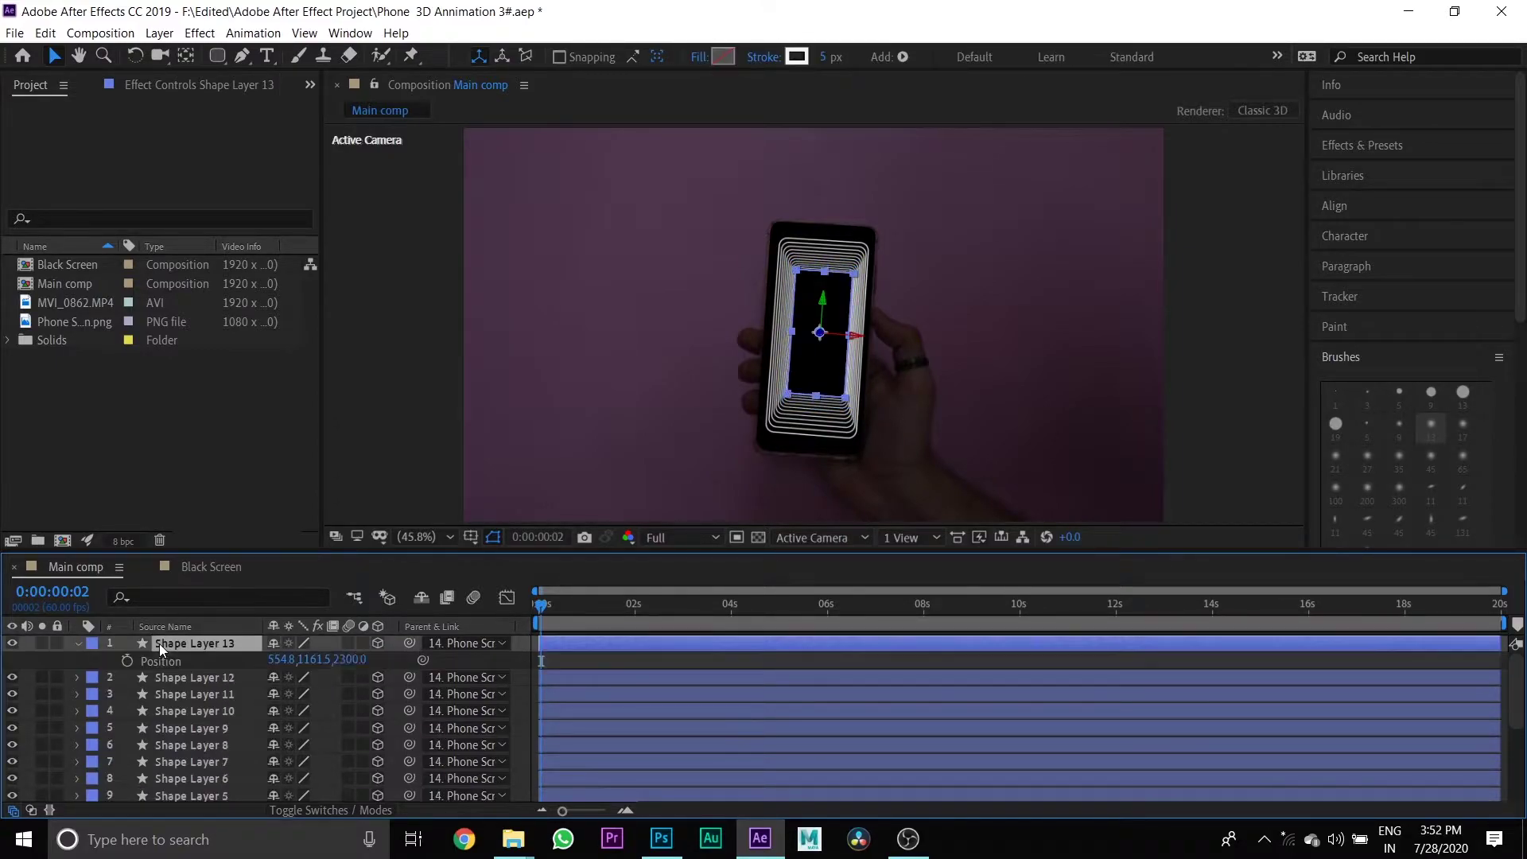
{"action": "left_click", "coordinate": [353, 660]}
{"action": "type", "text": "2500"}
{"action": "key", "text": "Return"}
{"action": "mouse_move", "coordinate": [542, 607]}
{"action": "left_mouse_down"}
{"action": "mouse_move", "coordinate": [560, 617]}
{"action": "mouse_move", "coordinate": [531, 617]}
{"action": "left_mouse_up"}
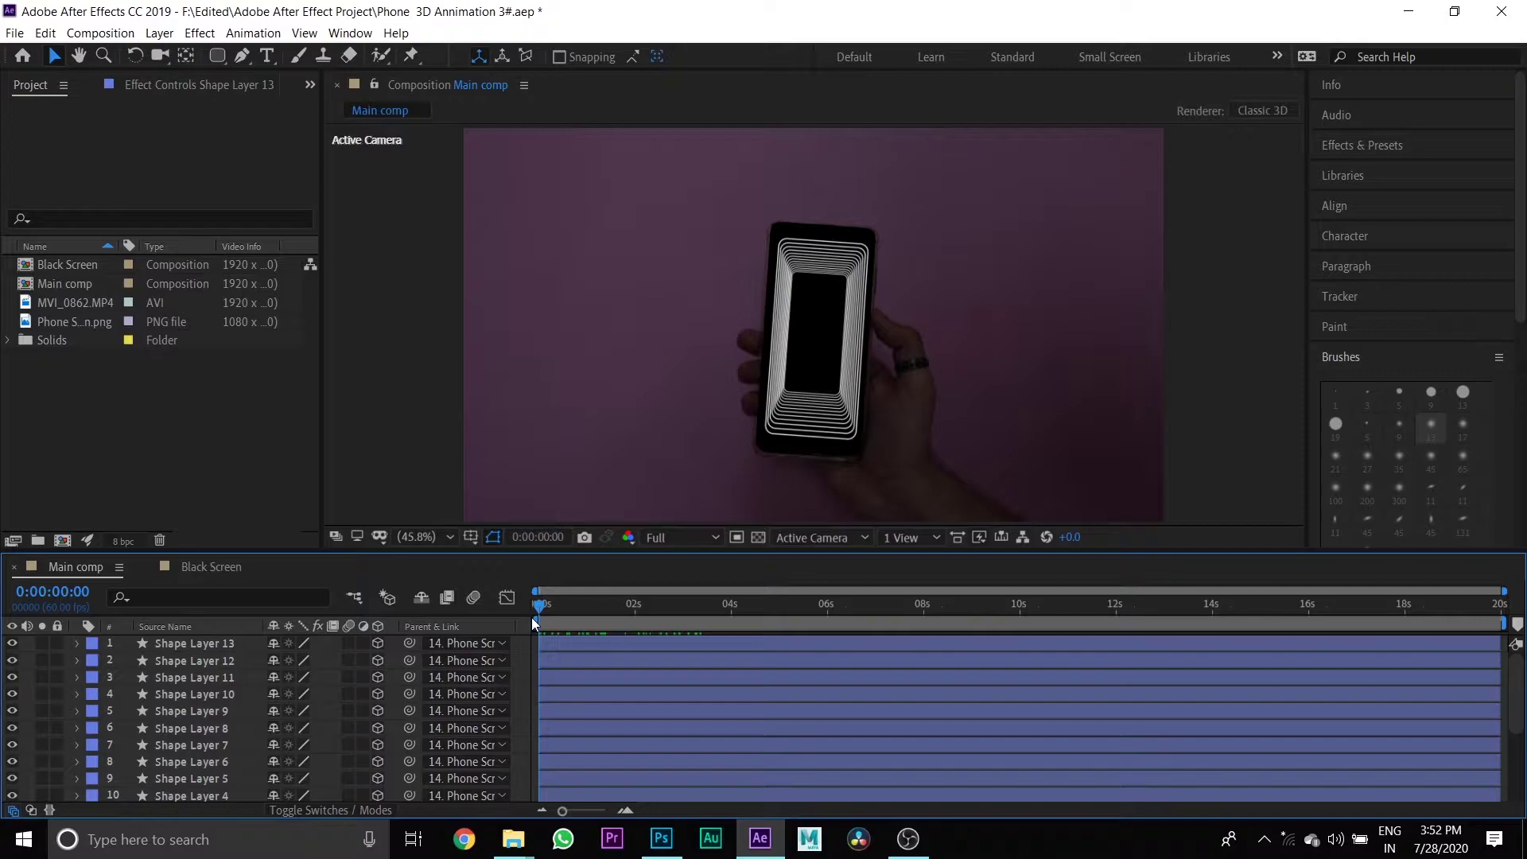
Step: Duplicate the outline as Shape Layers 14 and 15 with Z positions of 2700 and 2900
{"action": "left_click", "coordinate": [194, 642]}
{"action": "key", "text": "ctrl+d"}
{"action": "key", "text": "p"}
{"action": "left_click", "coordinate": [353, 660]}
{"action": "type", "text": "2700"}
{"action": "left_click", "coordinate": [194, 642]}
{"action": "key", "text": "ctrl+d"}
{"action": "key", "text": "p"}
{"action": "left_click", "coordinate": [353, 659]}
{"action": "type", "text": "290"}
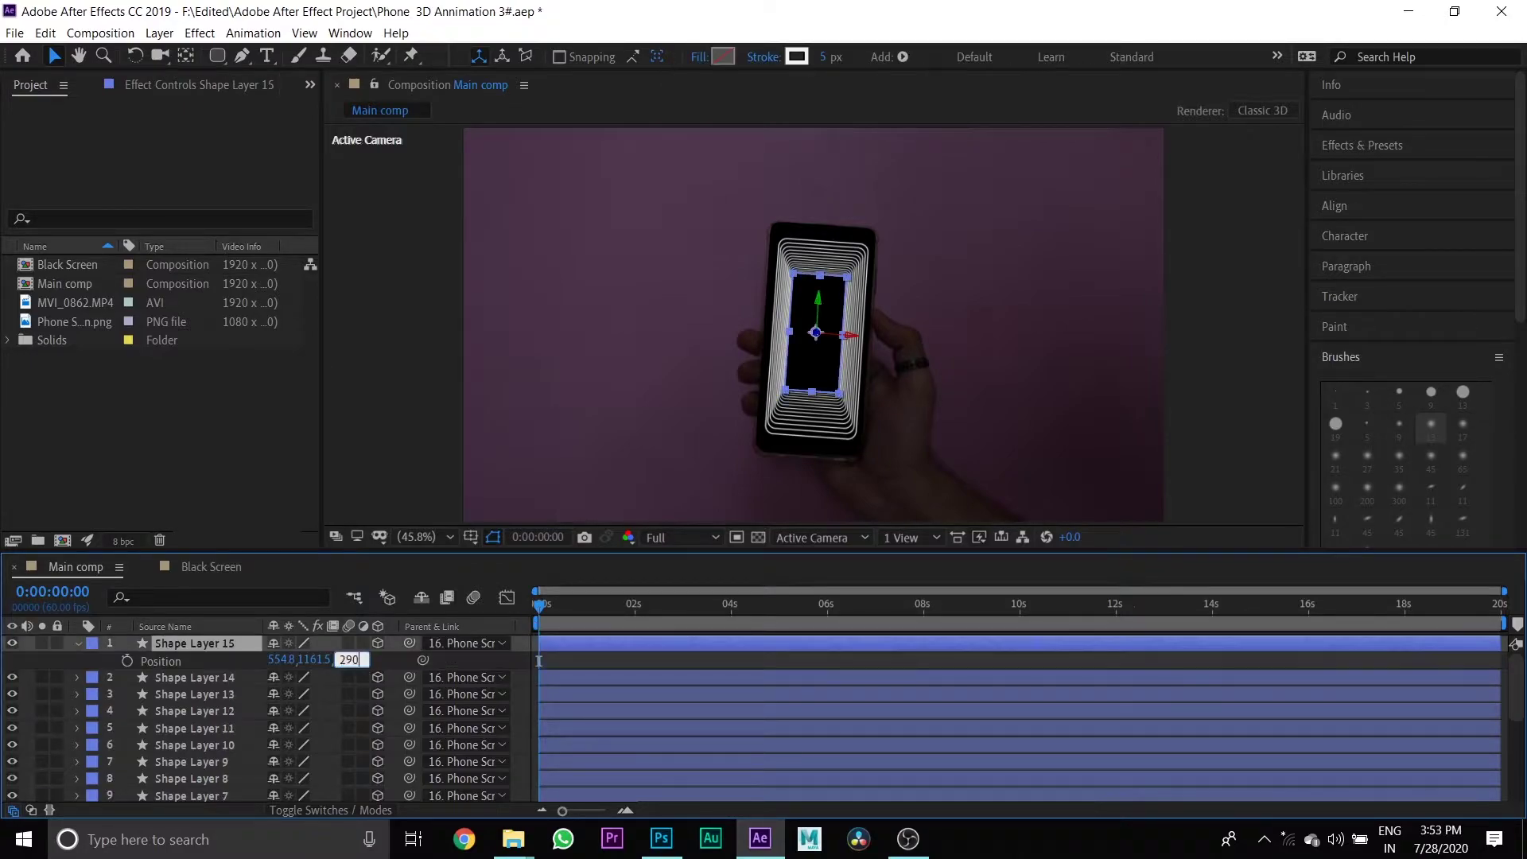
{"action": "key", "text": "Return"}
Step: Add outline copies Shape Layers 16 to 18, setting Shape Layer 18's Z position to 3500
{"action": "key", "text": "ctrl+d"}
{"action": "key", "text": "ctrl+d"}
{"action": "key", "text": "ctrl+d"}
{"action": "key", "text": "p"}
{"action": "left_click", "coordinate": [353, 659]}
{"action": "type", "text": "3500"}
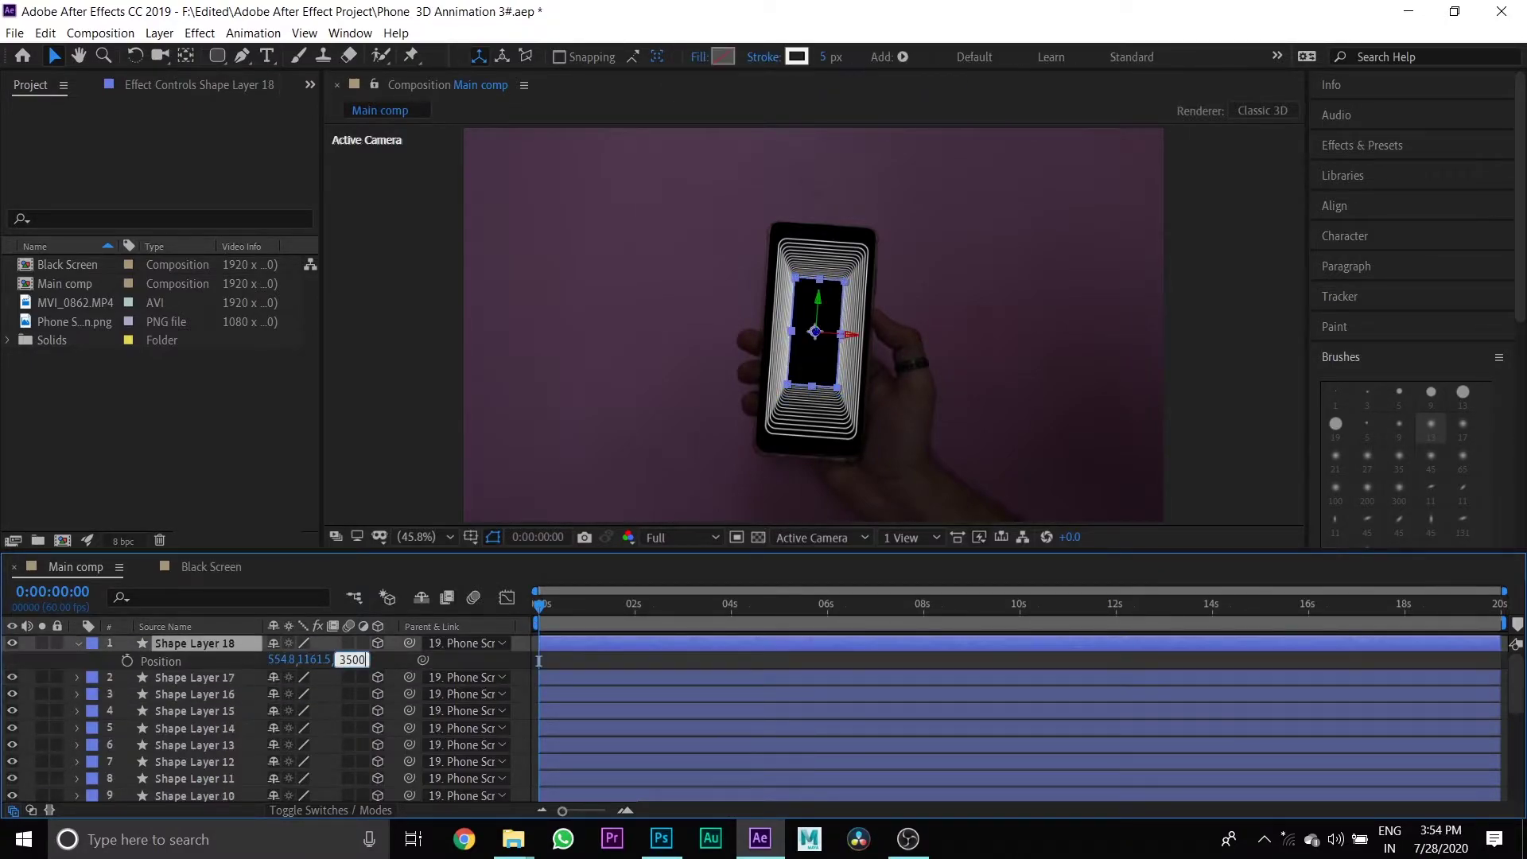
{"action": "key", "text": "Return"}
Step: Duplicate the outline as Shape Layers 19 and 20 with Z positions of 3700 and 3900
{"action": "key", "text": "ctrl+d"}
{"action": "left_click", "coordinate": [352, 660]}
{"action": "type", "text": "3700"}
{"action": "key", "text": "Return"}
{"action": "key", "text": "ctrl+d"}
{"action": "left_click", "coordinate": [352, 660]}
{"action": "type", "text": "3900"}
{"action": "key", "text": "Return"}
Step: Set the Z position of the new outline copy, Shape Layer 21, to 4100
{"action": "key", "text": "ctrl+d"}
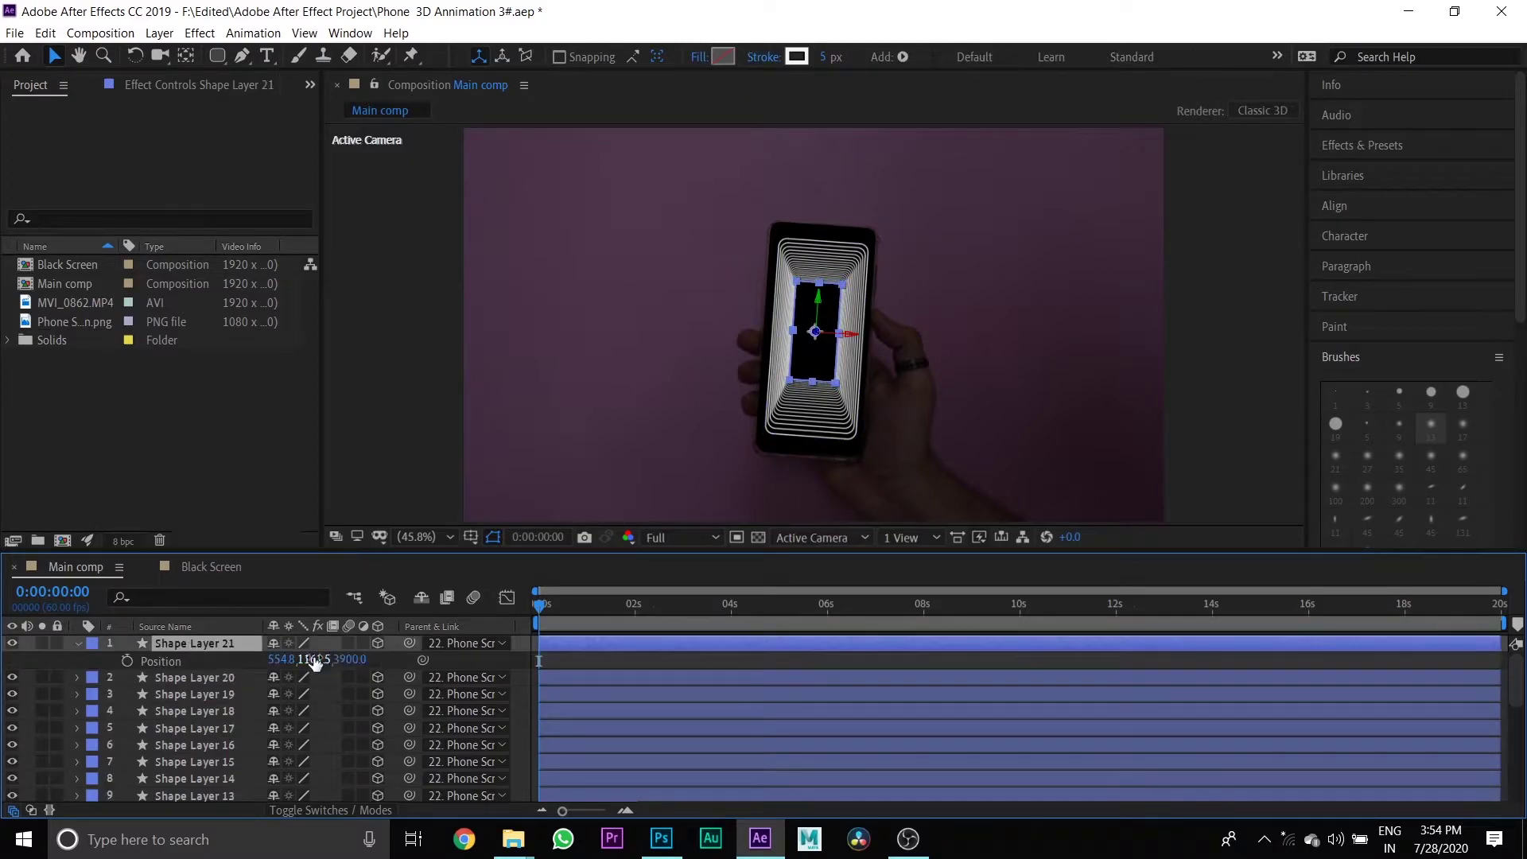
{"action": "left_click", "coordinate": [350, 659]}
{"action": "type", "text": "4100"}
{"action": "left_click", "coordinate": [385, 661]}
Step: Add outline copies Shape Layers 22 to 24, setting Shape Layer 24's Z position to 4700
{"action": "left_click", "coordinate": [239, 642]}
{"action": "key", "text": "ctrl+d"}
{"action": "key", "text": "ctrl+d"}
{"action": "key", "text": "ctrl+d"}
{"action": "key", "text": "p"}
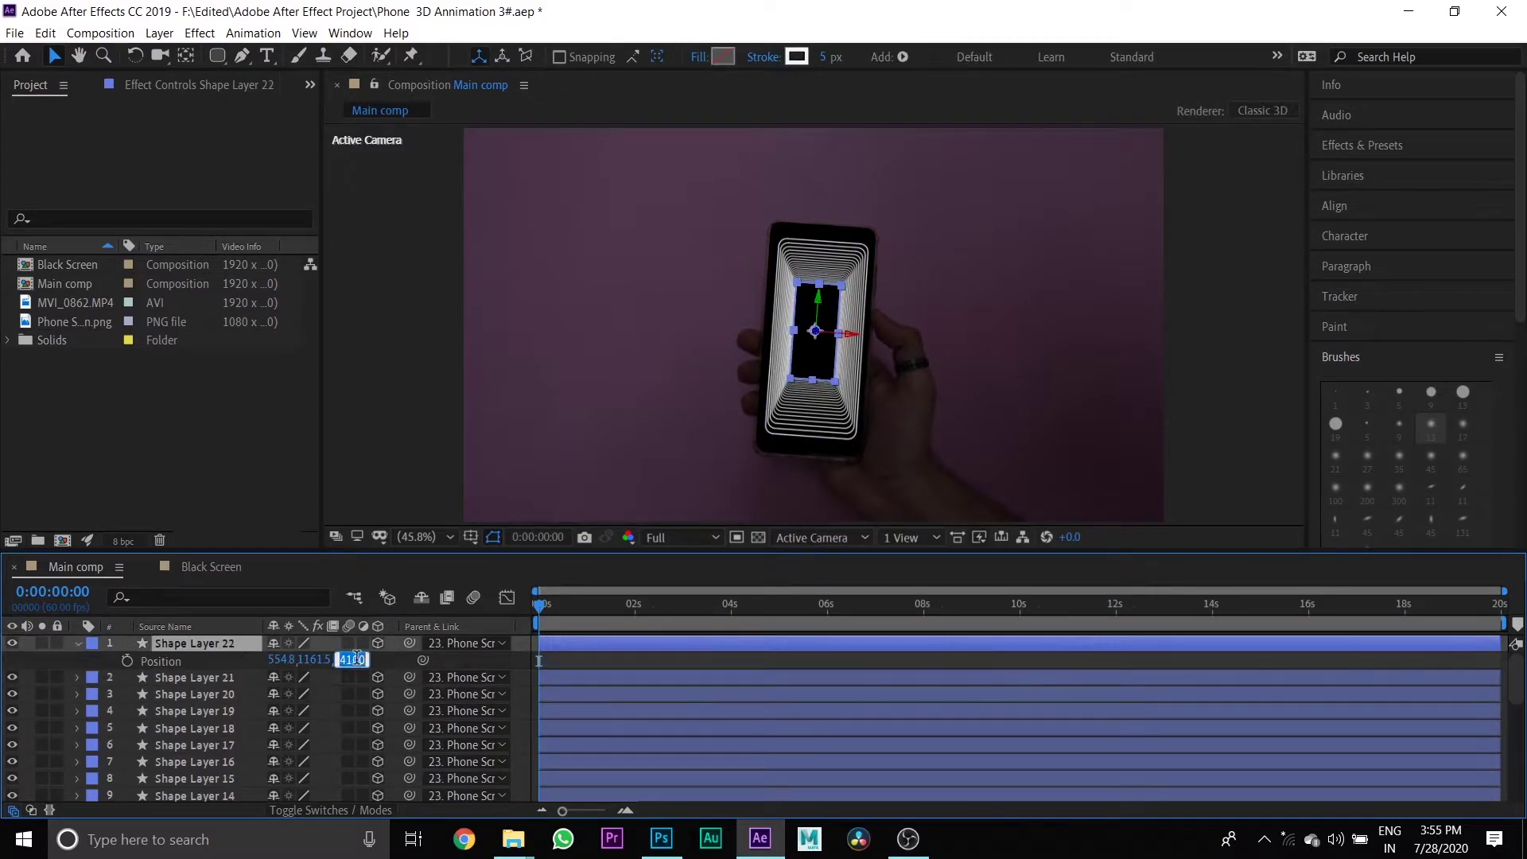
{"action": "left_click", "coordinate": [353, 660]}
{"action": "type", "text": "46"}
{"action": "type", "text": "4700"}
{"action": "key", "text": "Return"}
Step: Duplicate the outline as Shape Layers 25 and 26 with Z positions of 4900 and 5100
{"action": "key", "text": "ctrl+d"}
{"action": "key", "text": "p"}
{"action": "left_click", "coordinate": [350, 661]}
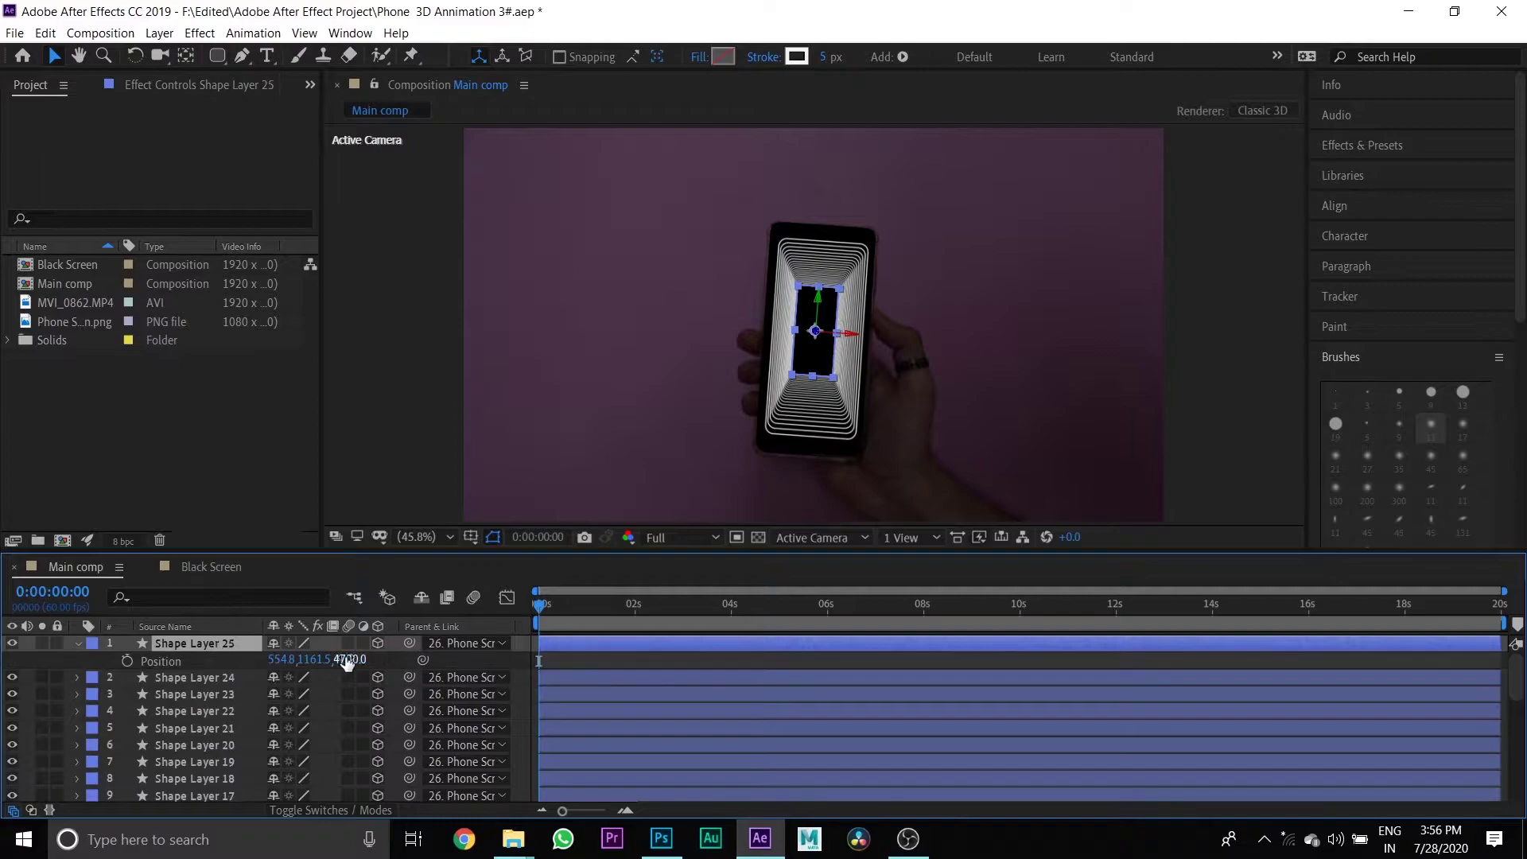
{"action": "type", "text": "4900"}
{"action": "key", "text": "Return"}
{"action": "key", "text": "ctrl+d"}
{"action": "type", "text": "p5100"}
{"action": "key", "text": "Return"}
Step: Add outline copies Shape Layers 27 and 28, setting Shape Layer 28's Z position to 5700
{"action": "key", "text": "ctrl+d"}
{"action": "key", "text": "p"}
{"action": "left_click", "coordinate": [345, 660]}
{"action": "key", "text": "Return"}
{"action": "left_click", "coordinate": [239, 643]}
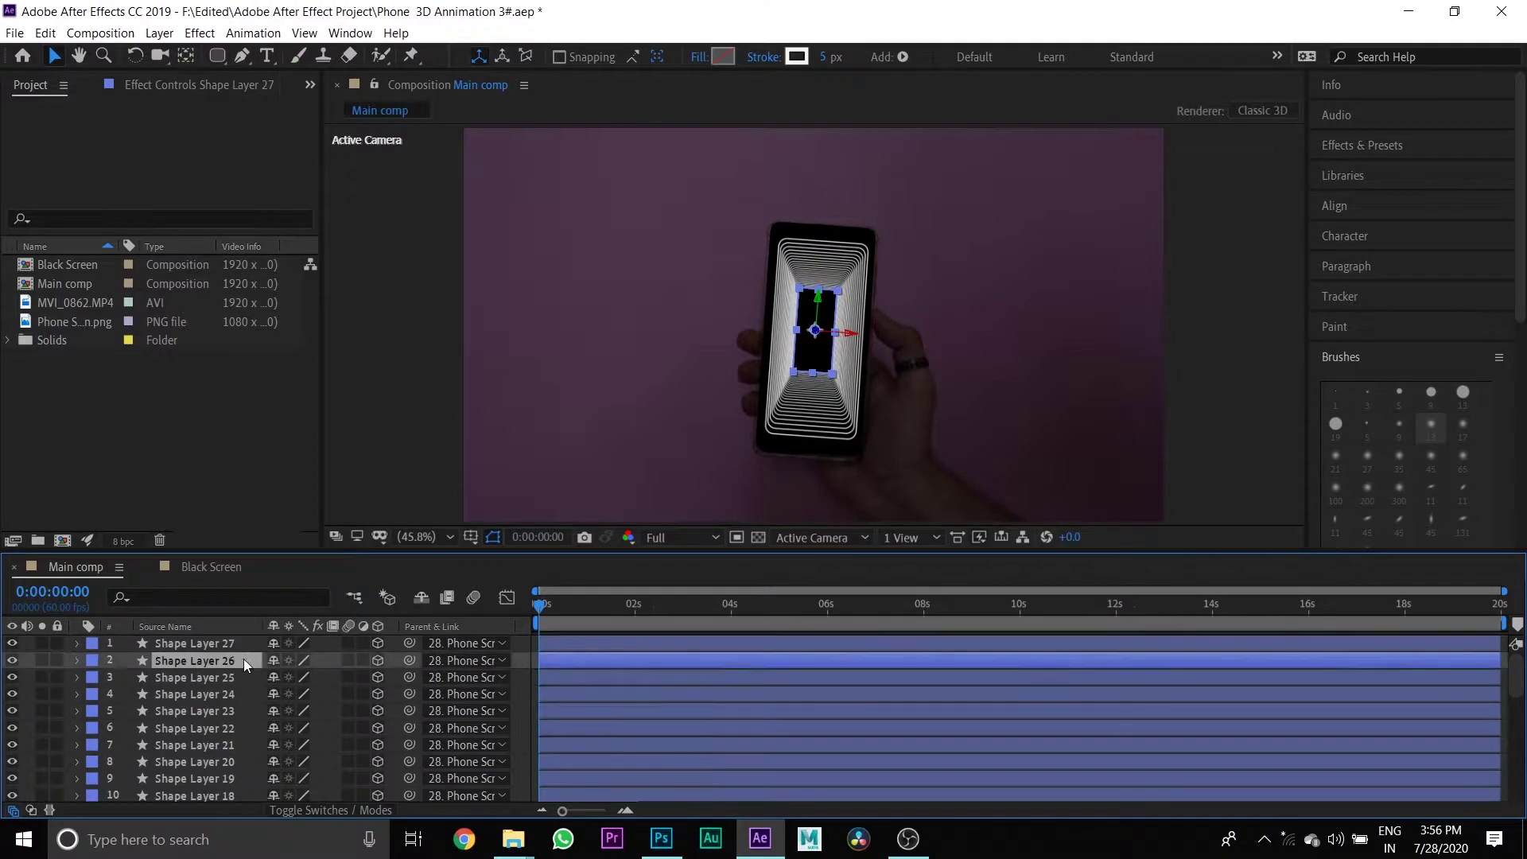
{"action": "key", "text": "ctrl+d"}
{"action": "key", "text": "ctrl+d"}
{"action": "key", "text": "p"}
{"action": "left_click", "coordinate": [345, 659]}
{"action": "type", "text": "5700"}
Step: Duplicate Shape Layer 28 and set the copy's Z position to 5900
{"action": "left_click", "coordinate": [205, 645]}
{"action": "key", "text": "ctrl+d"}
{"action": "key", "text": "p"}
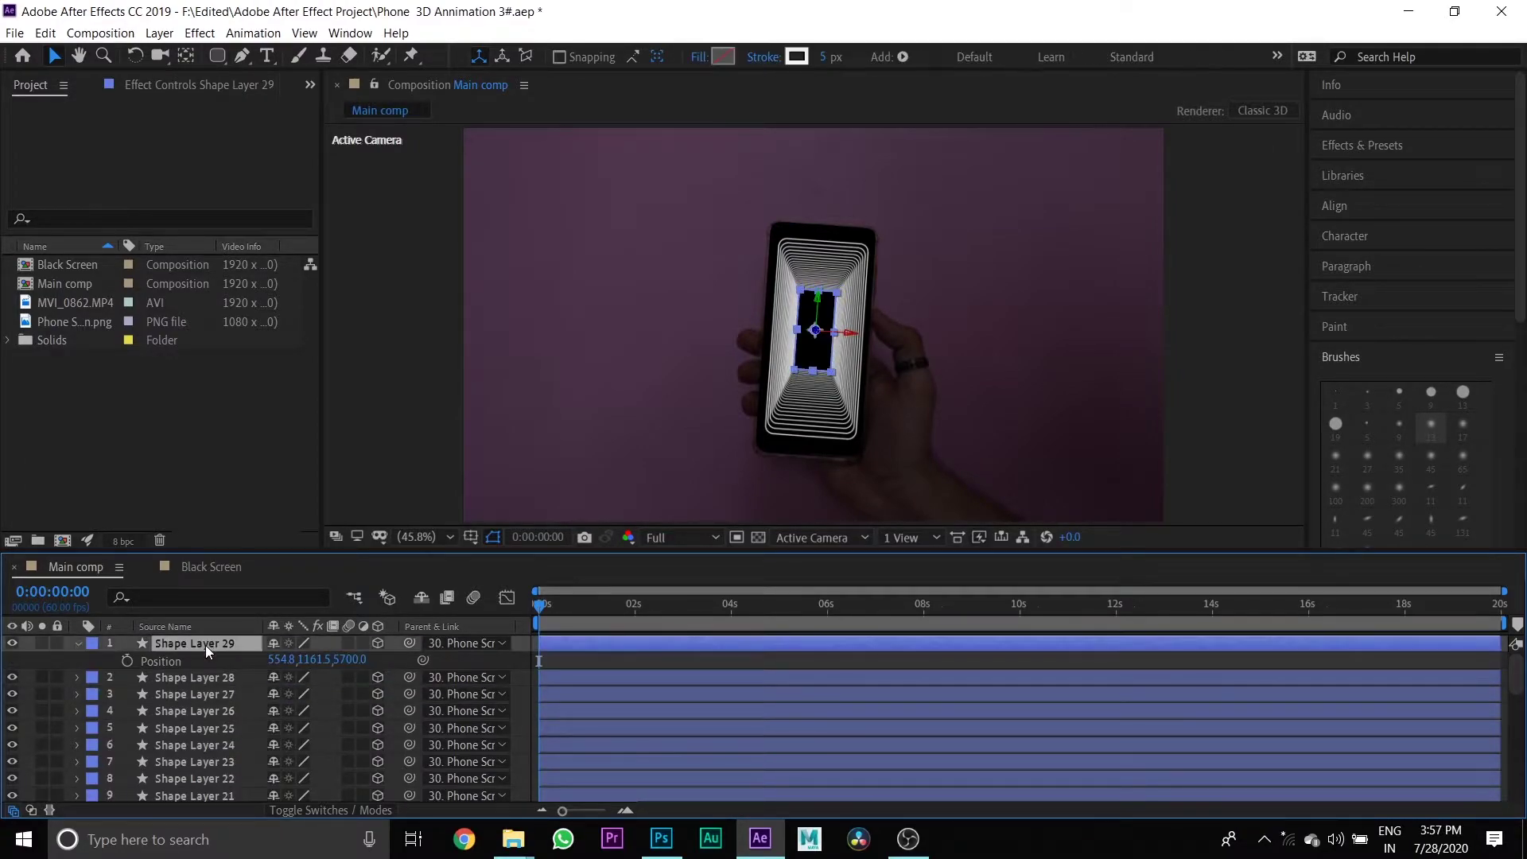
{"action": "left_click", "coordinate": [347, 659]}
{"action": "type", "text": "5900"}
Step: Add outline copies Shape Layers 30 to 32, setting Shape Layer 32's Z position to 6300
{"action": "left_click", "coordinate": [199, 643]}
{"action": "key", "text": "ctrl+d"}
{"action": "key", "text": "ctrl+d"}
{"action": "key", "text": "ctrl+d"}
{"action": "key", "text": "ctrl+d"}
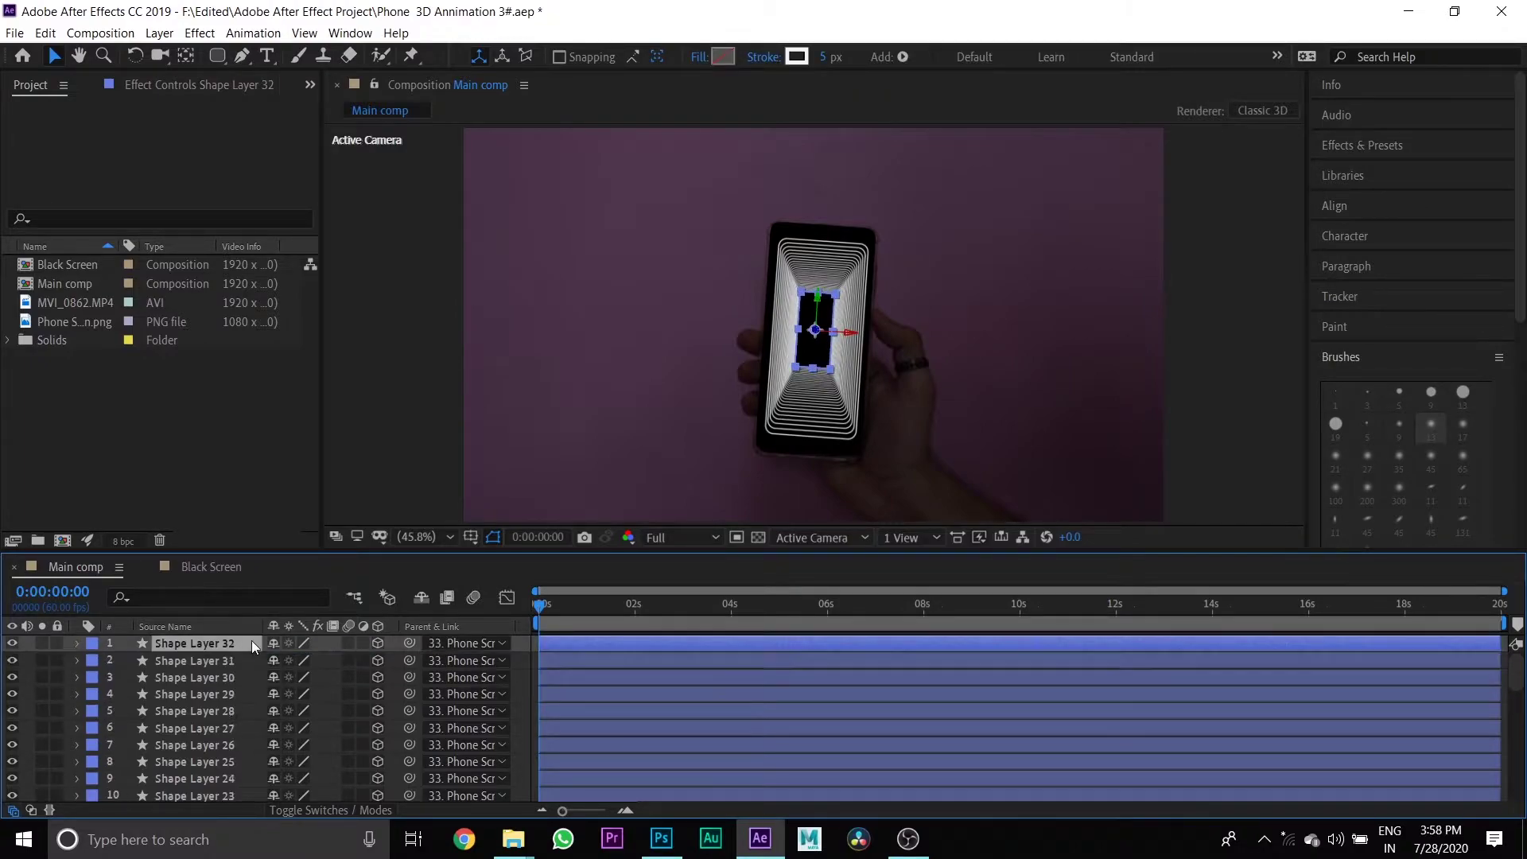
{"action": "key", "text": "p"}
{"action": "left_click", "coordinate": [349, 660]}
{"action": "type", "text": "6300"}
{"action": "key", "text": "Return"}
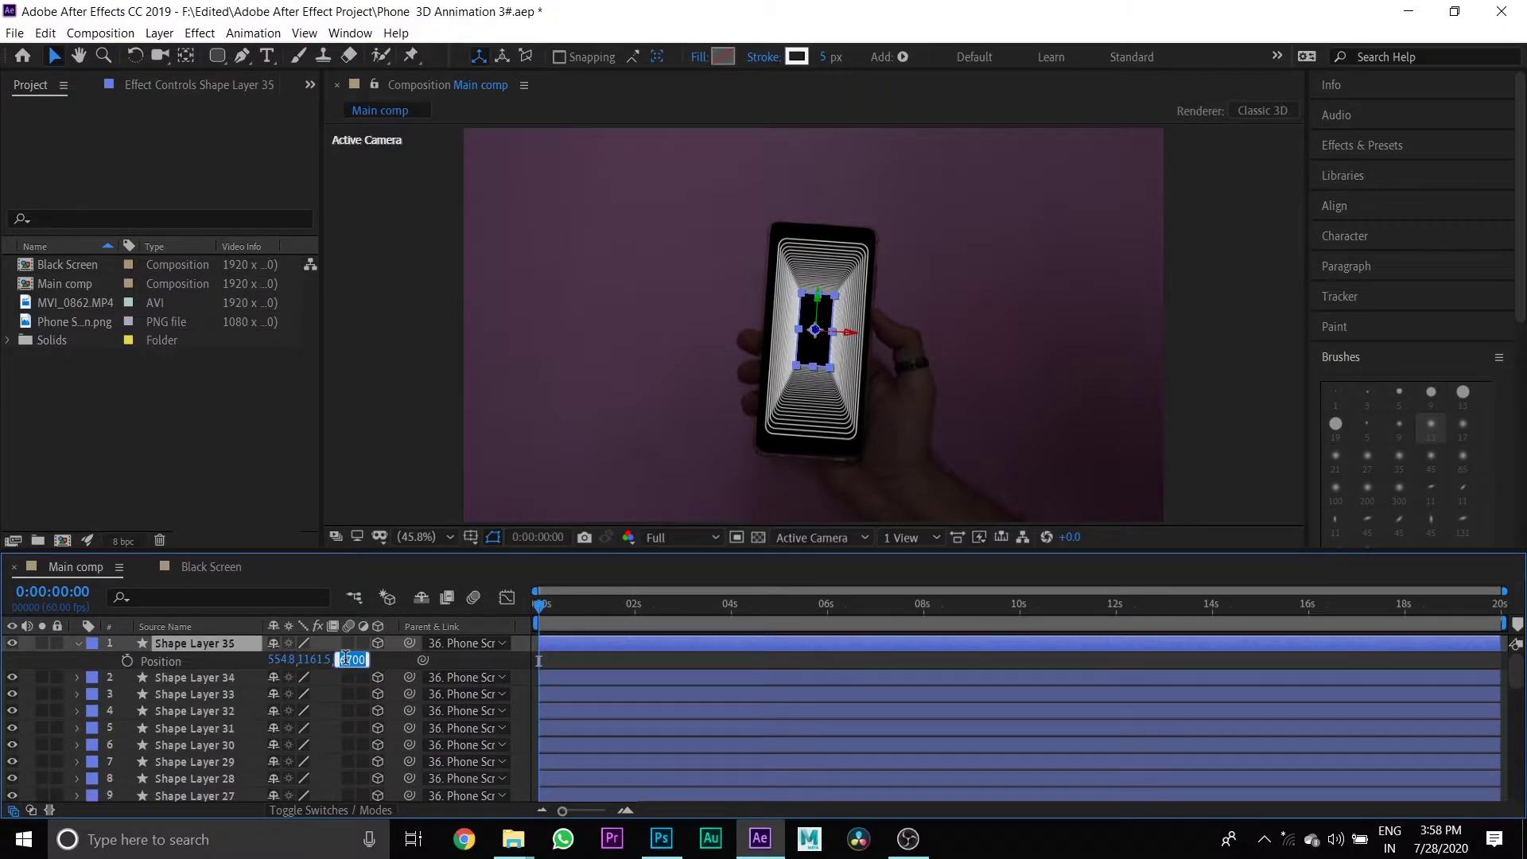
Step: Continue duplicating the outline up to Shape Layer 37 and set that copy's Z position to 7300
{"action": "left_click", "coordinate": [194, 642]}
{"action": "key", "text": "ctrl+d"}
{"action": "key", "text": "ctrl+d"}
{"action": "key", "text": "ctrl+d"}
{"action": "key", "text": "p"}
{"action": "left_click", "coordinate": [345, 660]}
{"action": "type", "text": "7300"}
Step: Add outline copies Shape Layers 38 to 41, with Z positions of 7500 for the first and 8100 for the last
{"action": "left_click", "coordinate": [242, 643]}
{"action": "key", "text": "ctrl+d"}
{"action": "left_click", "coordinate": [348, 660]}
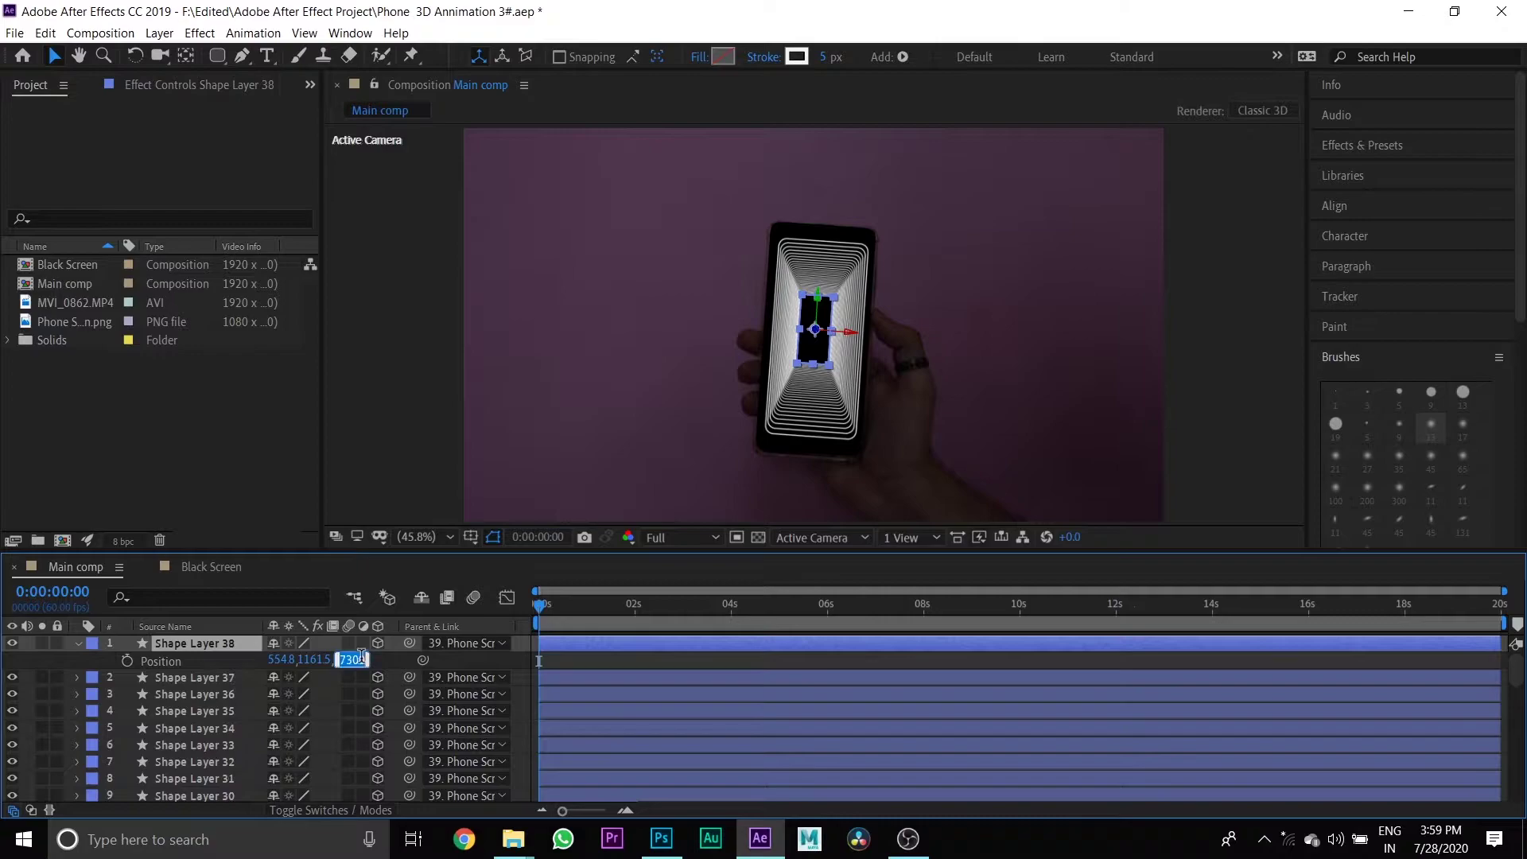
{"action": "type", "text": "7500"}
{"action": "left_click", "coordinate": [242, 643]}
{"action": "key", "text": "ctrl+d"}
{"action": "left_click", "coordinate": [348, 660]}
{"action": "left_click", "coordinate": [350, 659]}
{"action": "type", "text": "8100"}
Step: Duplicate Shape Layer 41, set the copy's Z position to 8300, and continue adding deeper outline copies
{"action": "left_click", "coordinate": [219, 641]}
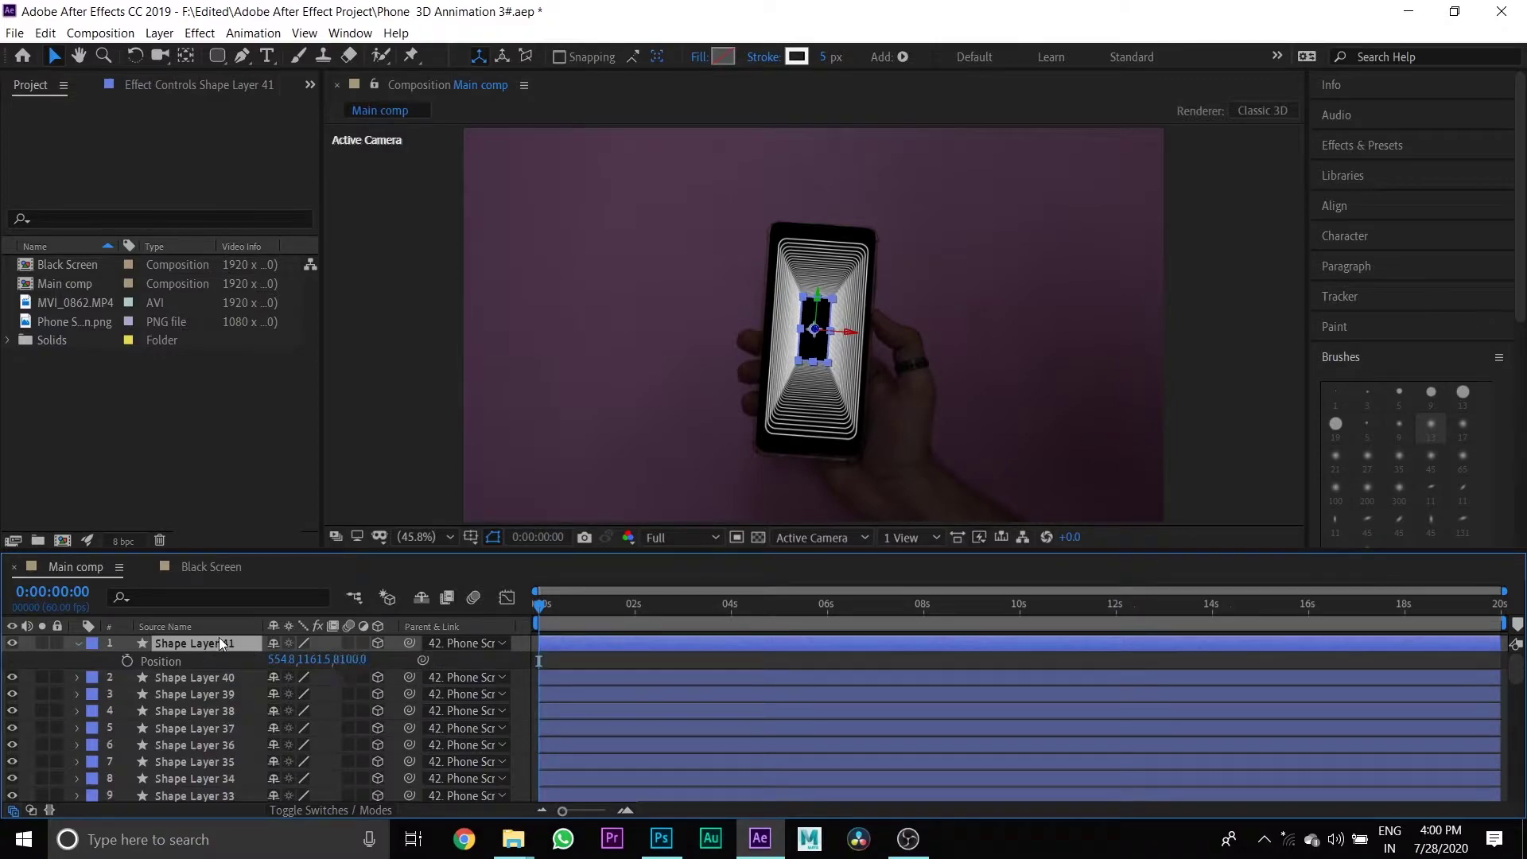
{"action": "key", "text": "ctrl+d"}
{"action": "left_click", "coordinate": [350, 659]}
{"action": "type", "text": "8300"}
{"action": "left_click", "coordinate": [233, 643]}
{"action": "key", "text": "ctrl+d"}
{"action": "key", "text": "Return"}
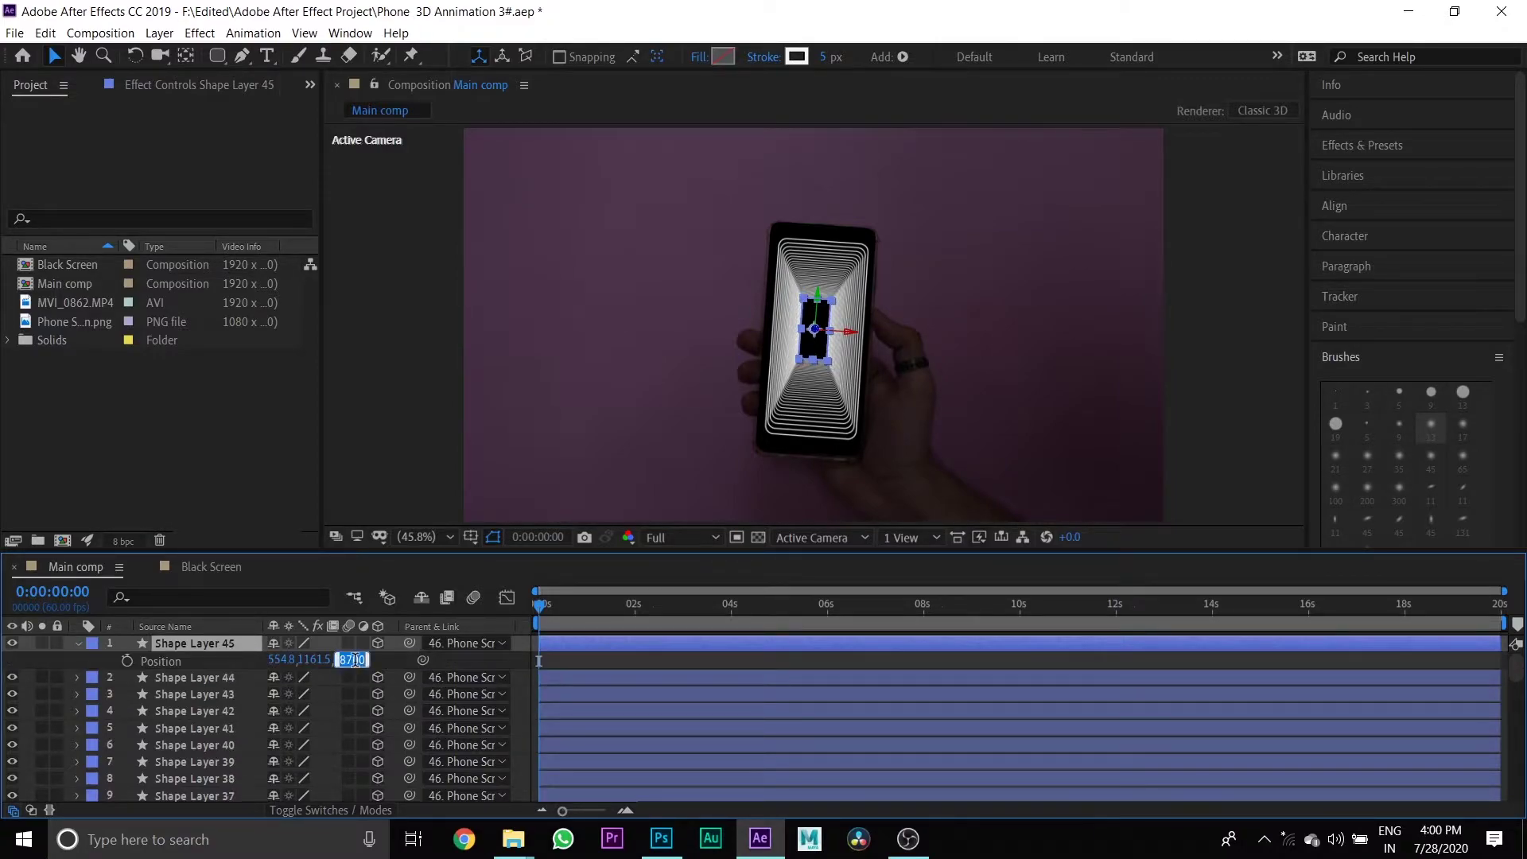
Step: Add further outline copies beyond Shape Layer 45 and set the deepest one's Z position to 9920
{"action": "left_click", "coordinate": [239, 643]}
{"action": "key", "text": "ctrl+d"}
{"action": "key", "text": "ctrl+d"}
{"action": "key", "text": "ctrl+d"}
{"action": "key", "text": "ctrl+d"}
{"action": "key", "text": "ctrl+d"}
{"action": "key", "text": "ctrl+d"}
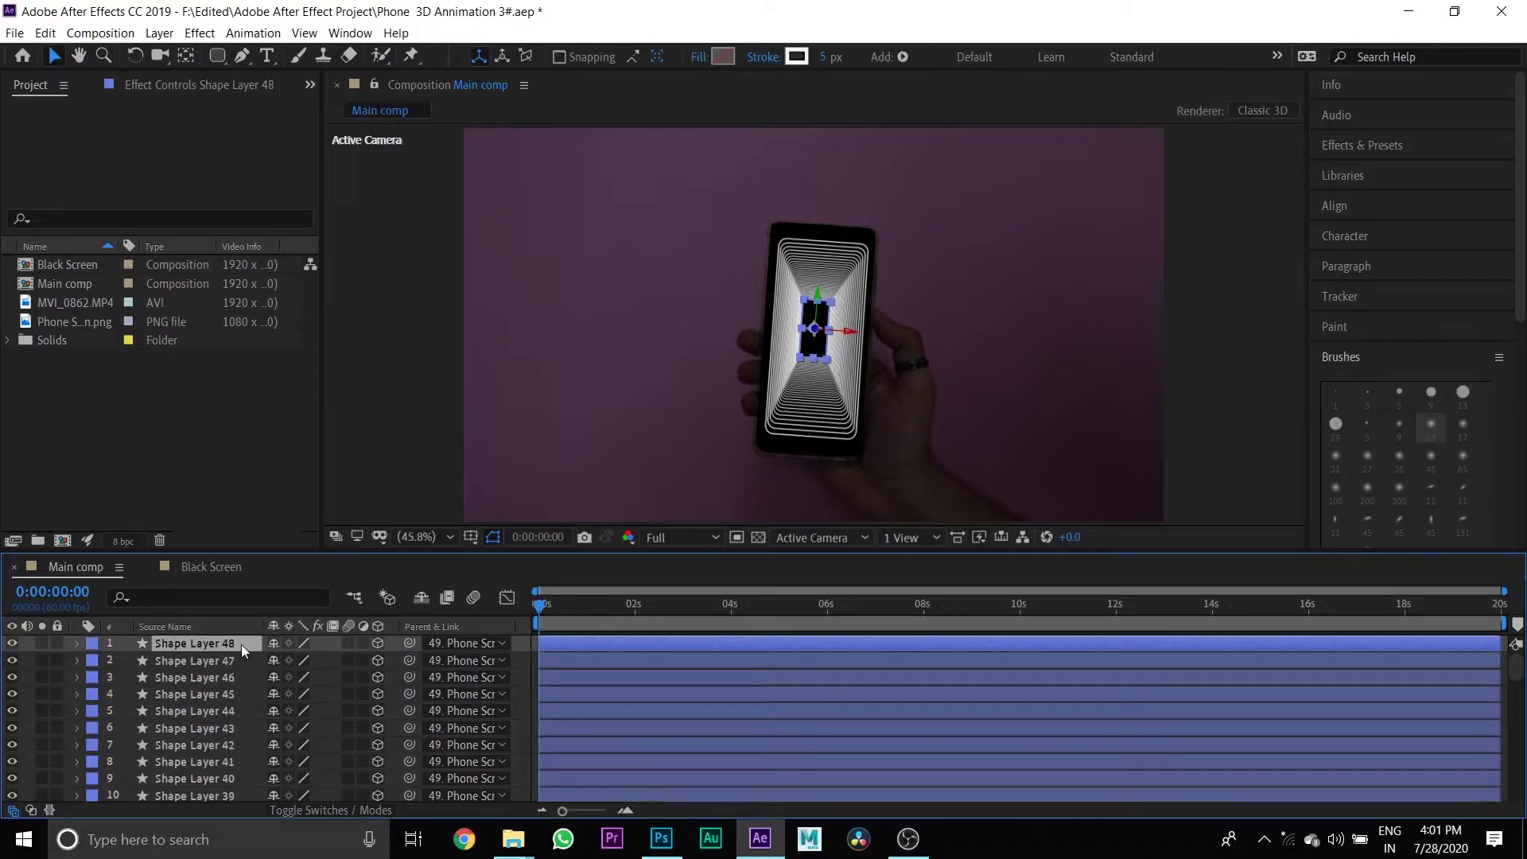
{"action": "key", "text": "p"}
{"action": "left_click", "coordinate": [353, 660]}
{"action": "type", "text": "9920"}
{"action": "key", "text": "Return"}
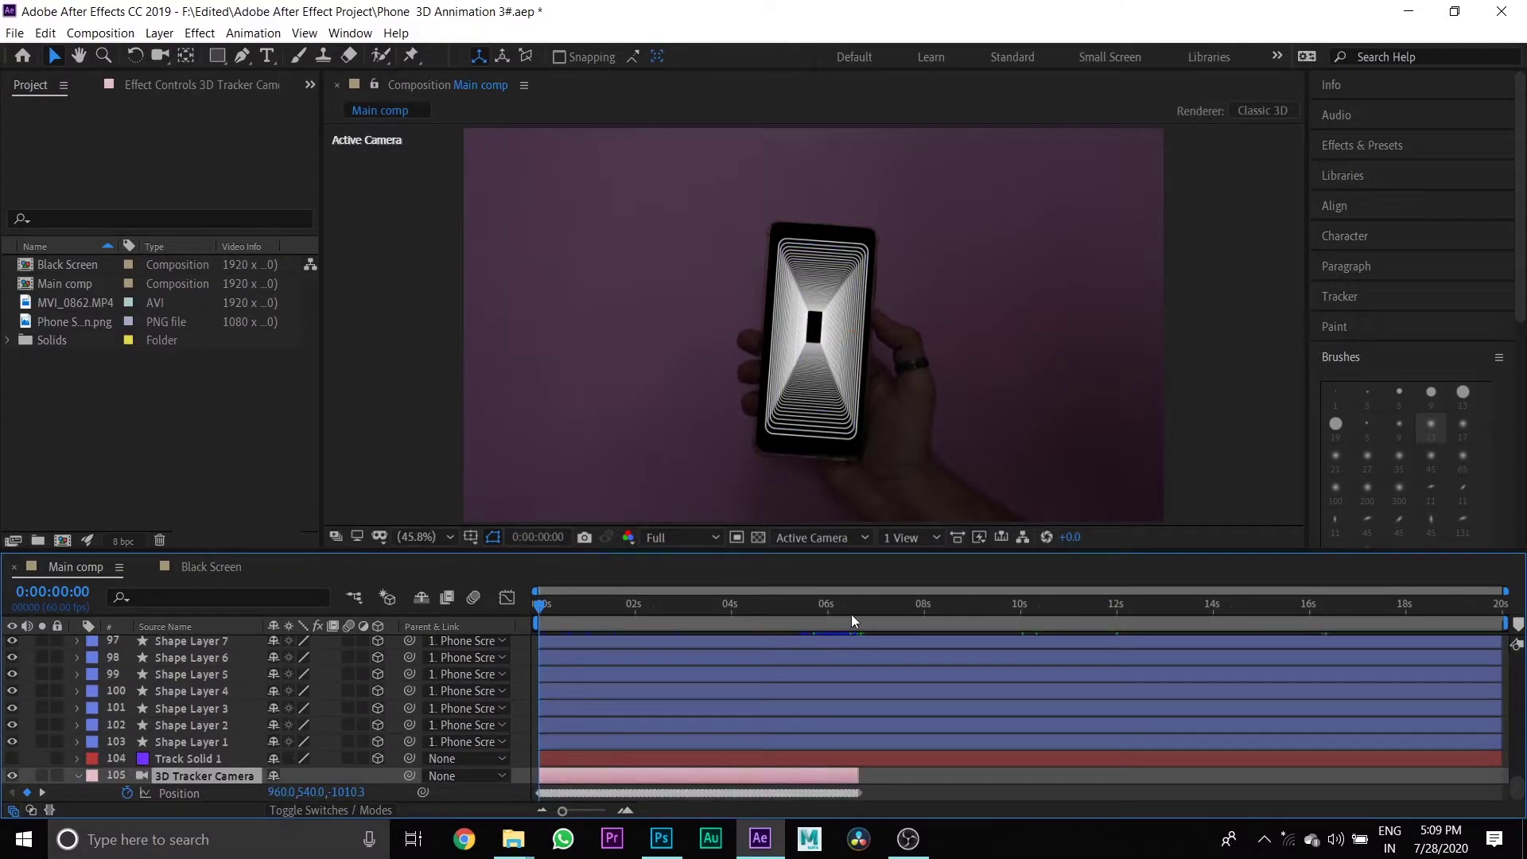
Step: Extend the 3D Tracker Camera layer to the composition's end and set its Z position to 6660 at 0:00:16:00
{"action": "left_click", "coordinate": [861, 603]}
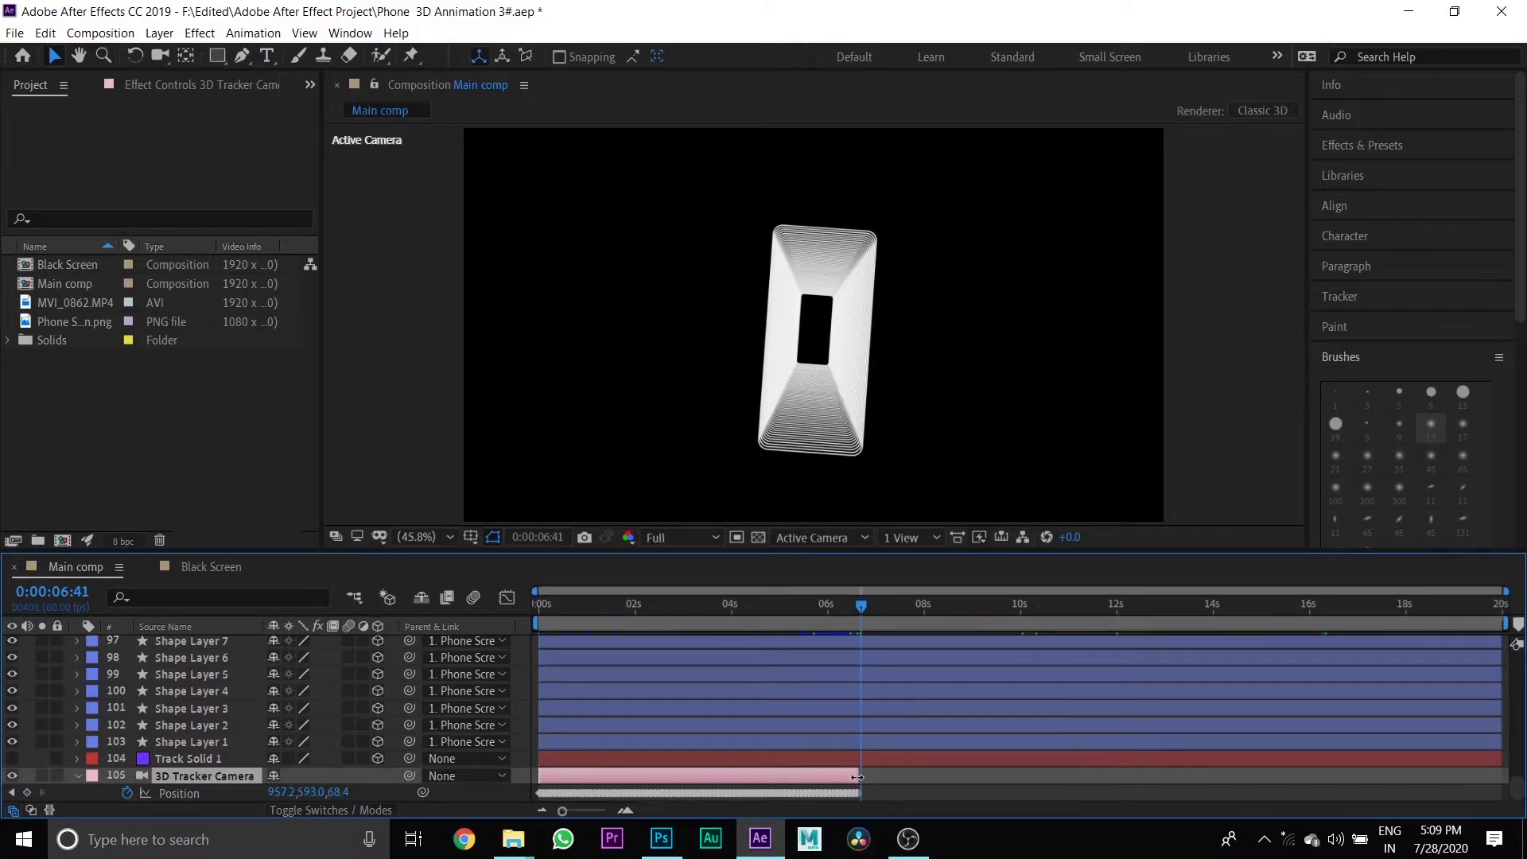
{"action": "left_click_drag", "start_coordinate": [859, 775], "coordinate": [1523, 768]}
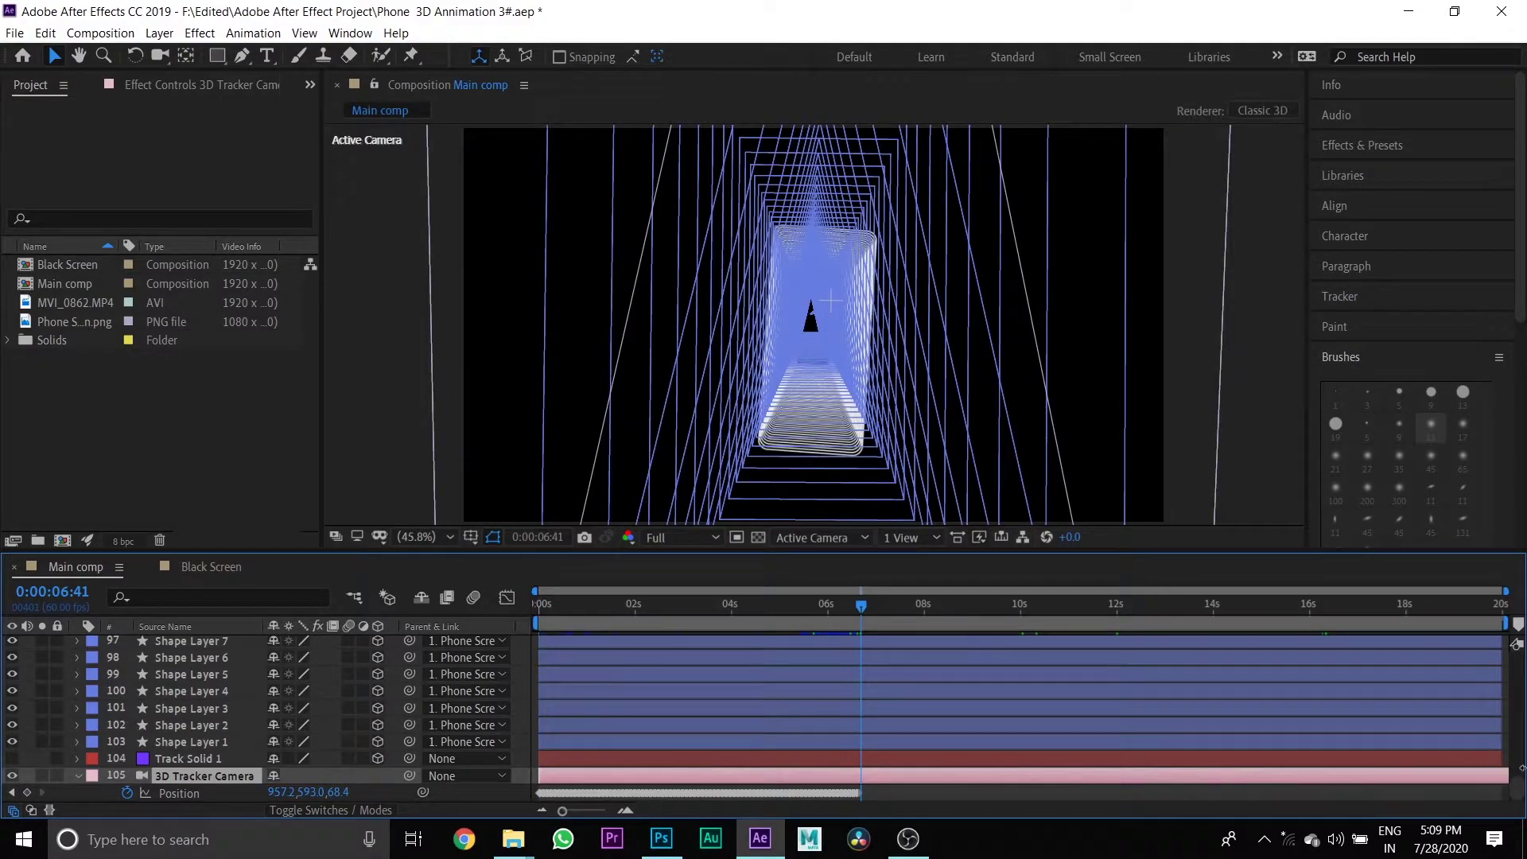
{"action": "left_click", "coordinate": [1309, 608]}
{"action": "left_click", "coordinate": [344, 792]}
{"action": "type", "text": "6660"}
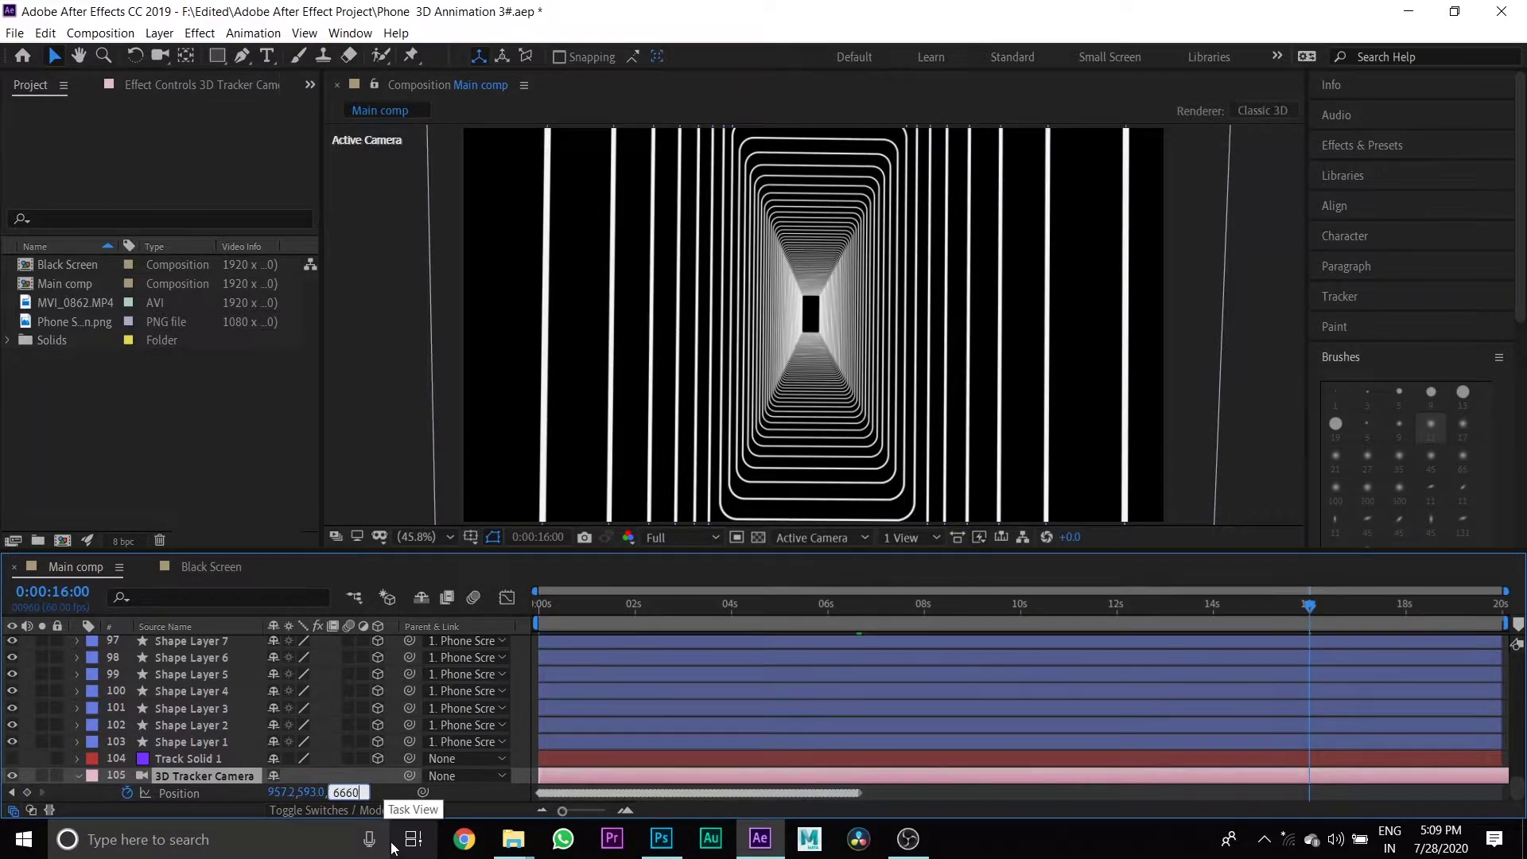
{"action": "left_click", "coordinate": [386, 795]}
{"action": "left_click", "coordinate": [834, 604]}
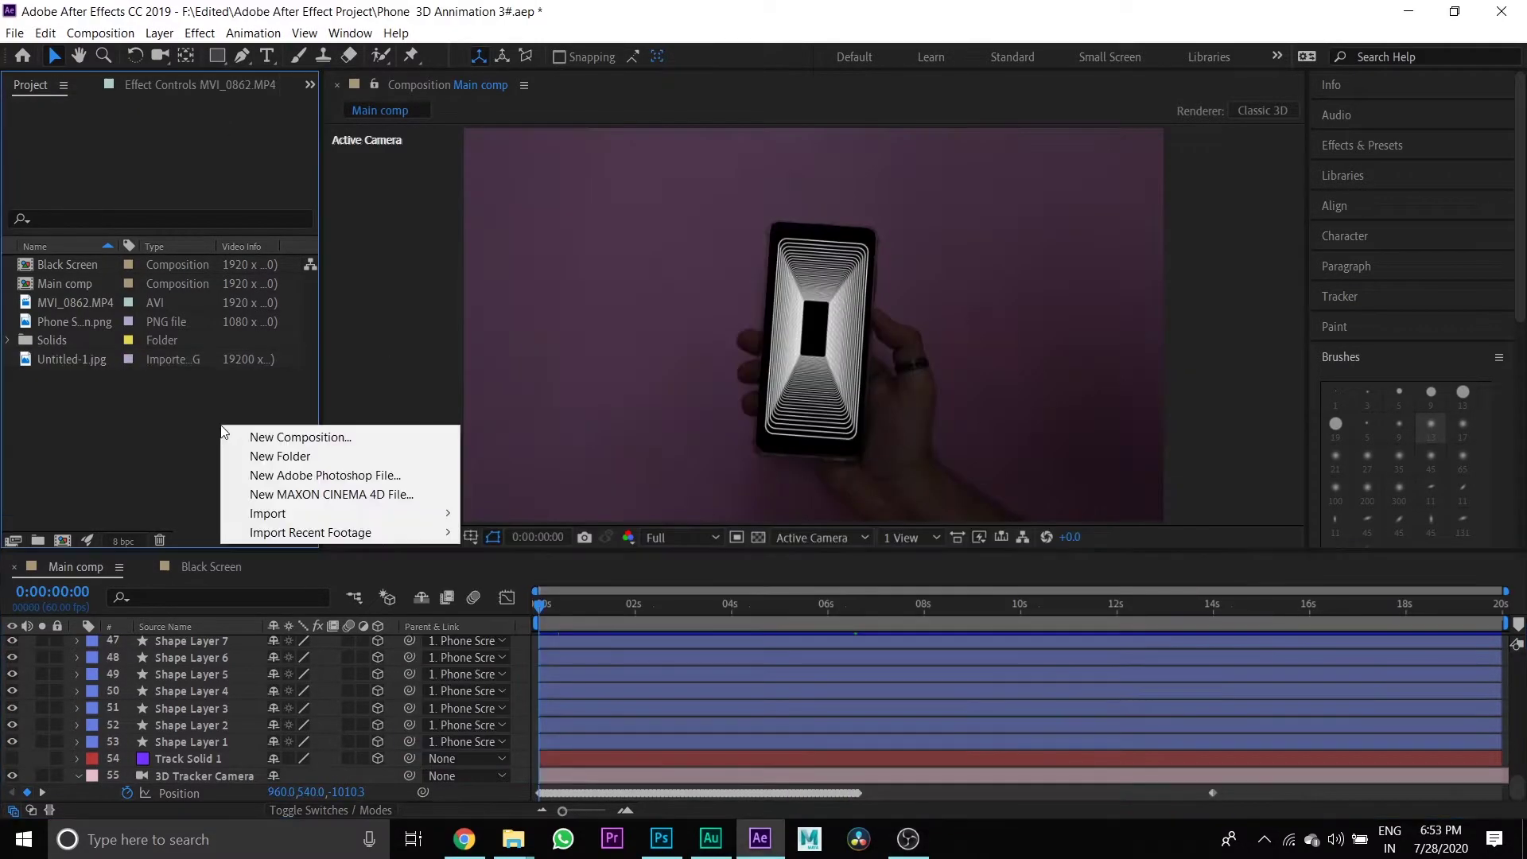
Step: Import the galaxy image Untitled-1 from the Phone 3D Annimation 3# folder into the project
{"action": "mouse_move", "coordinate": [437, 513]}
{"action": "left_click", "coordinate": [496, 513]}
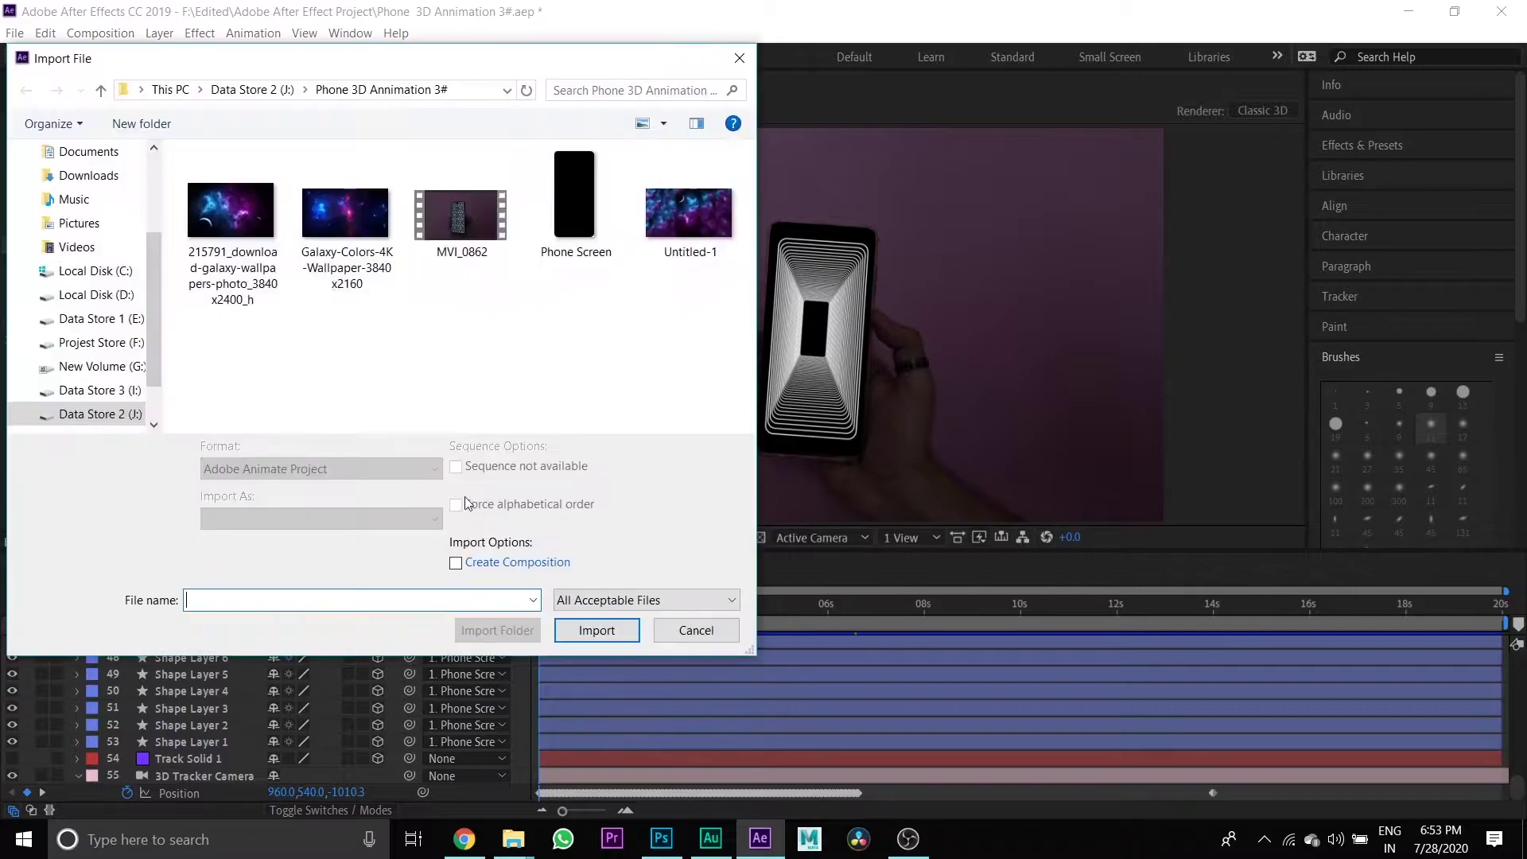
{"action": "double_click", "coordinate": [656, 255]}
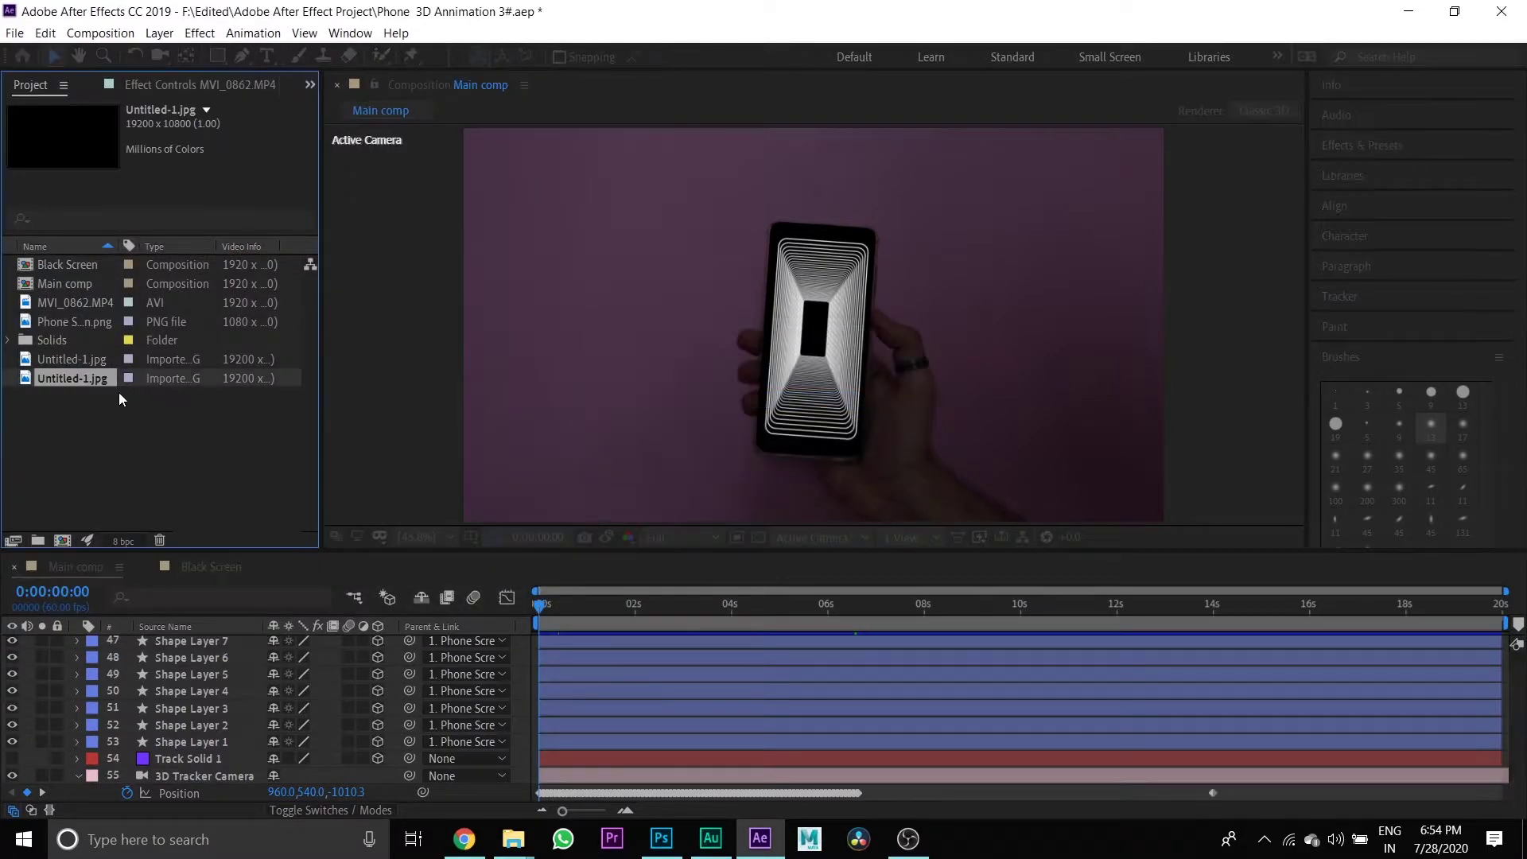
Step: Place Untitled-1.jpg directly below Shape Layer 1 as a 3D layer parented to the phone screen layer
{"action": "left_click_drag", "start_coordinate": [97, 367], "coordinate": [109, 422]}
{"action": "left_click_drag", "start_coordinate": [132, 495], "coordinate": [179, 745]}
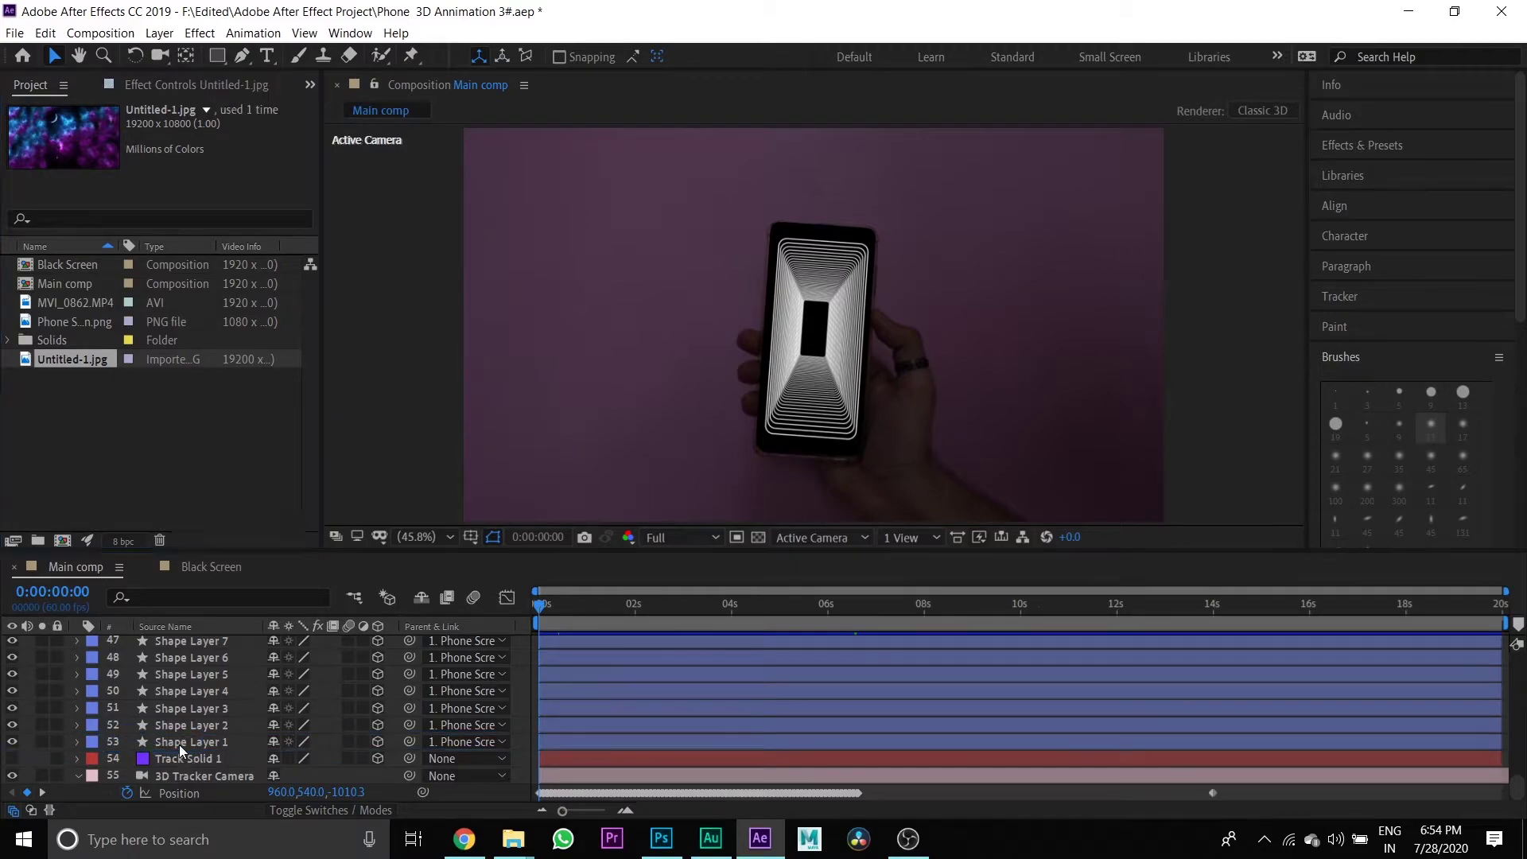
{"action": "left_click", "coordinate": [378, 758]}
{"action": "left_click_drag", "start_coordinate": [410, 758], "coordinate": [244, 646]}
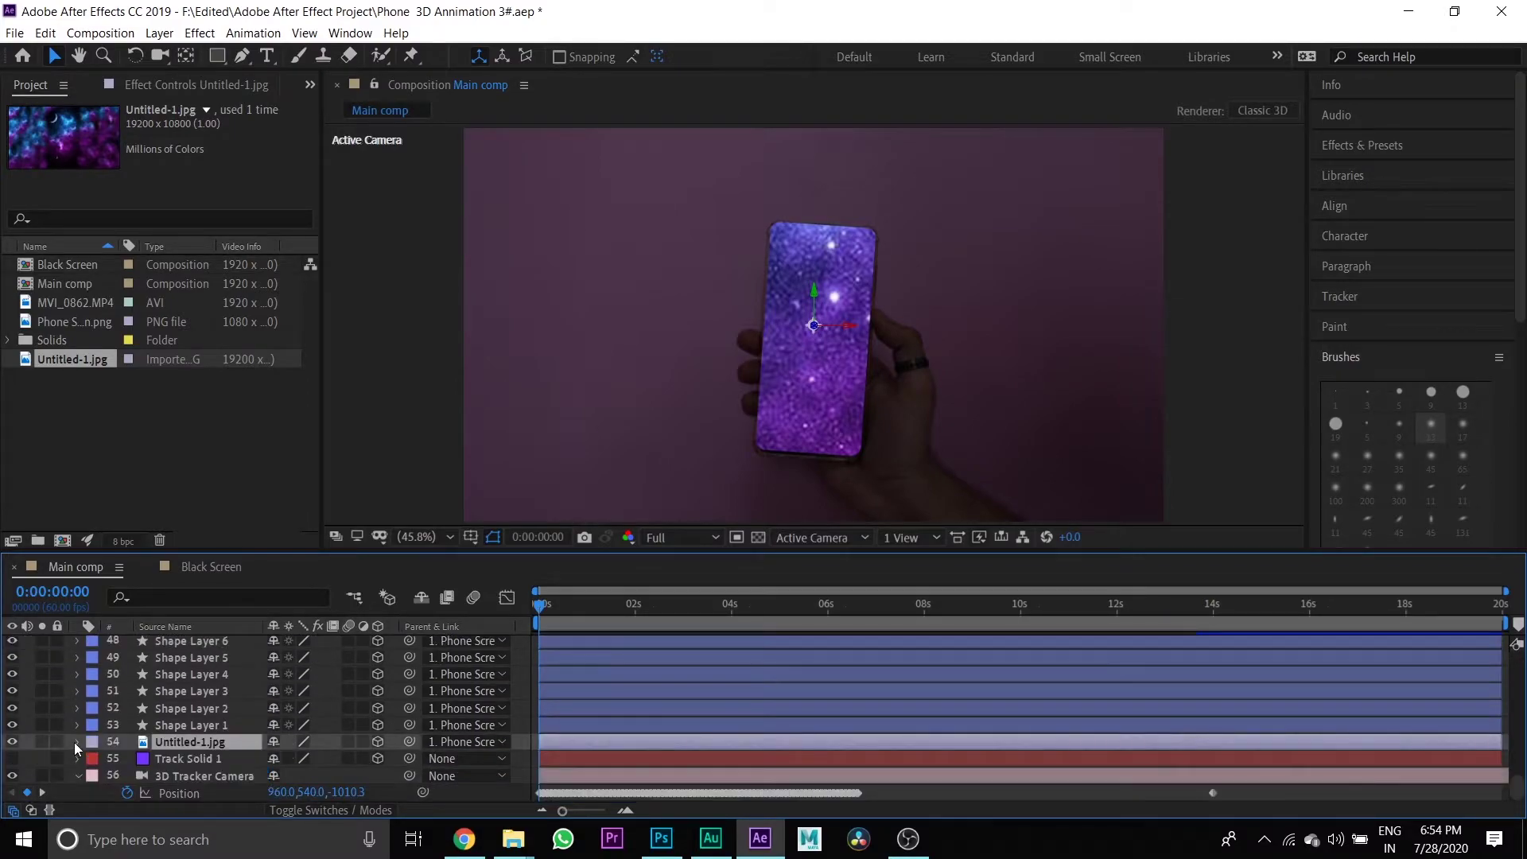
Step: Set Untitled-1.jpg's Z position to 10000 in its transform properties
{"action": "left_click", "coordinate": [76, 743]}
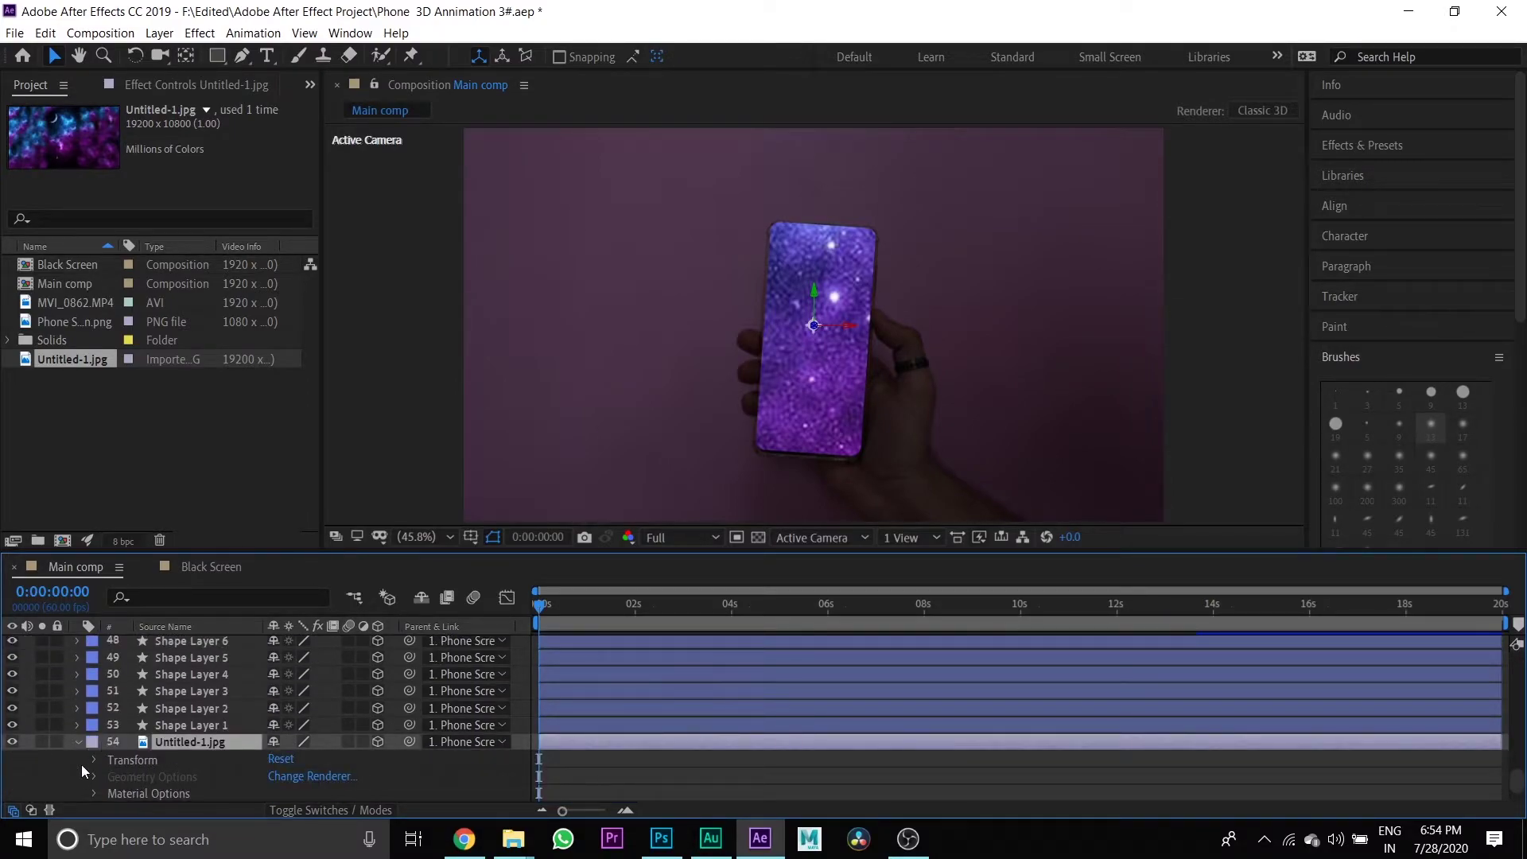
{"action": "left_click", "coordinate": [94, 759]}
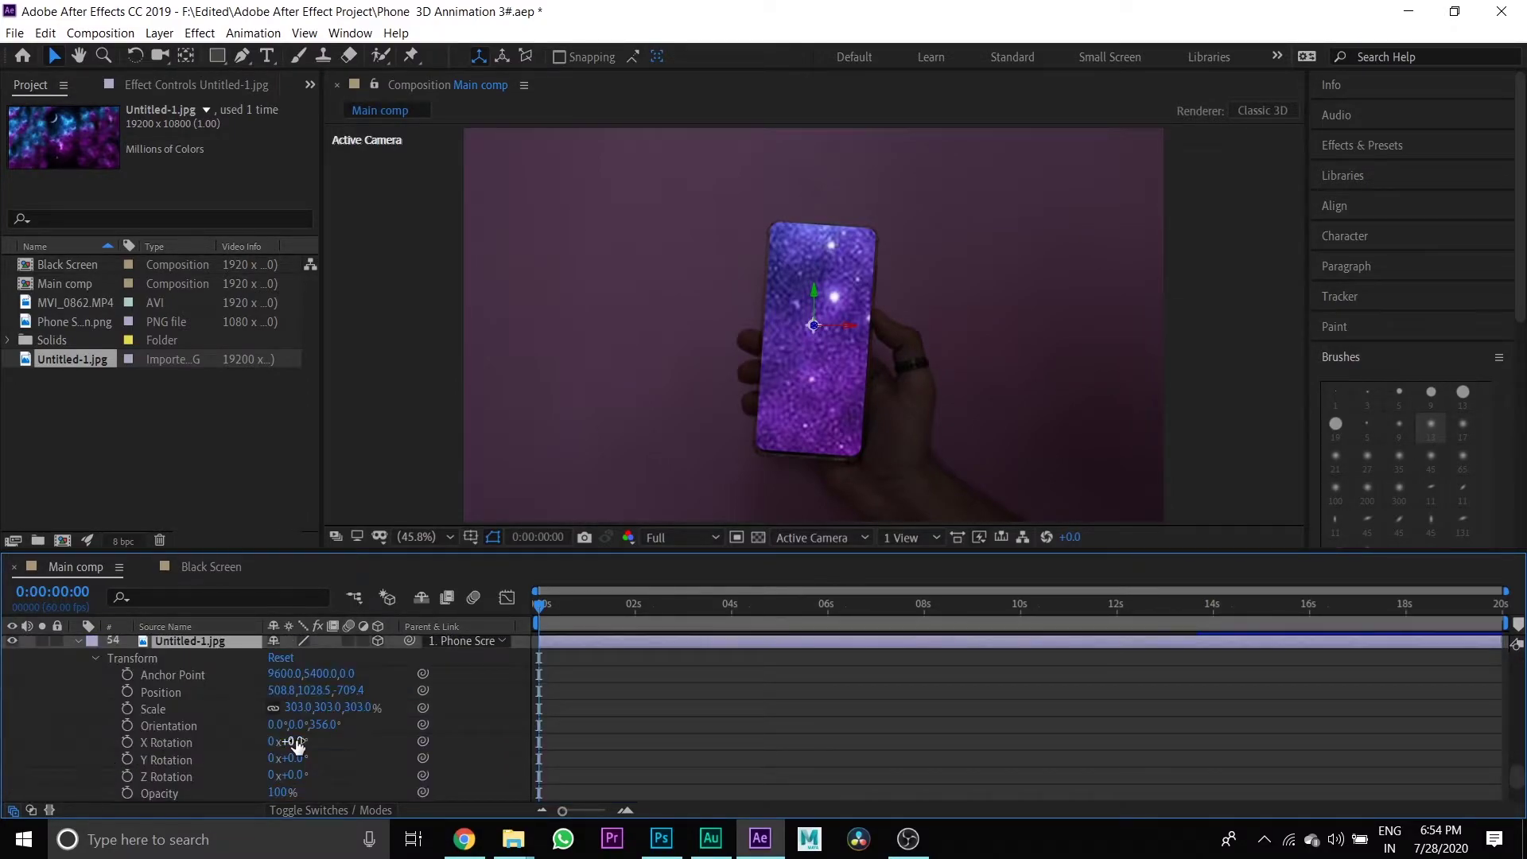
{"action": "left_click", "coordinate": [352, 691]}
{"action": "type", "text": "100000"}
{"action": "key", "text": "Return"}
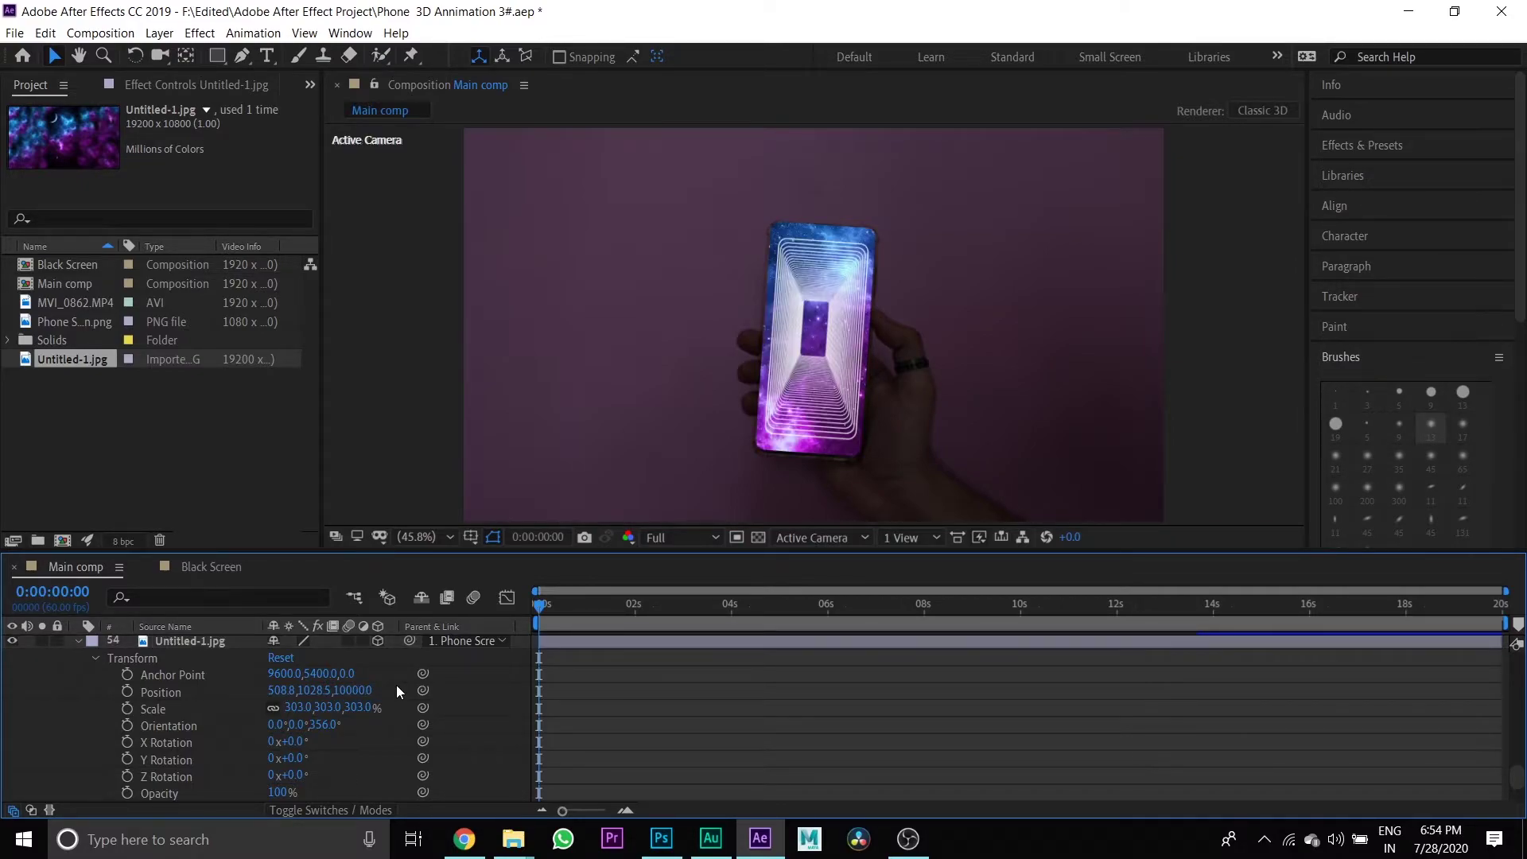
Step: Scale Untitled-1.jpg to 99% and set its Z Rotation to 93°
{"action": "left_click", "coordinate": [161, 693]}
{"action": "left_click", "coordinate": [675, 604]}
{"action": "left_click_drag", "start_coordinate": [676, 604], "coordinate": [550, 609]}
{"action": "left_click_drag", "start_coordinate": [322, 708], "coordinate": [169, 751]}
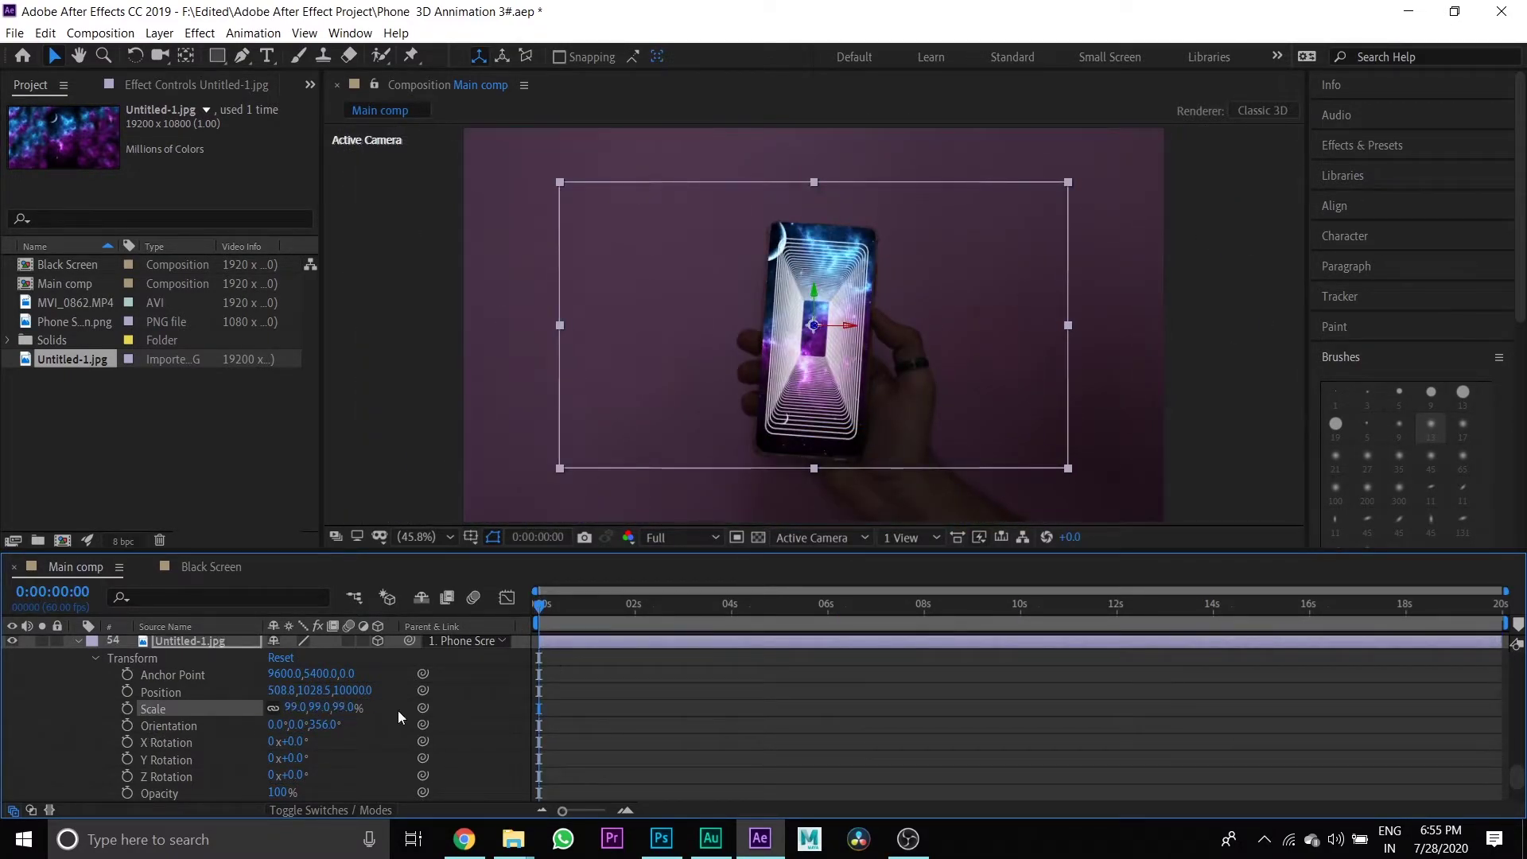
{"action": "left_click_drag", "start_coordinate": [288, 776], "coordinate": [390, 784]}
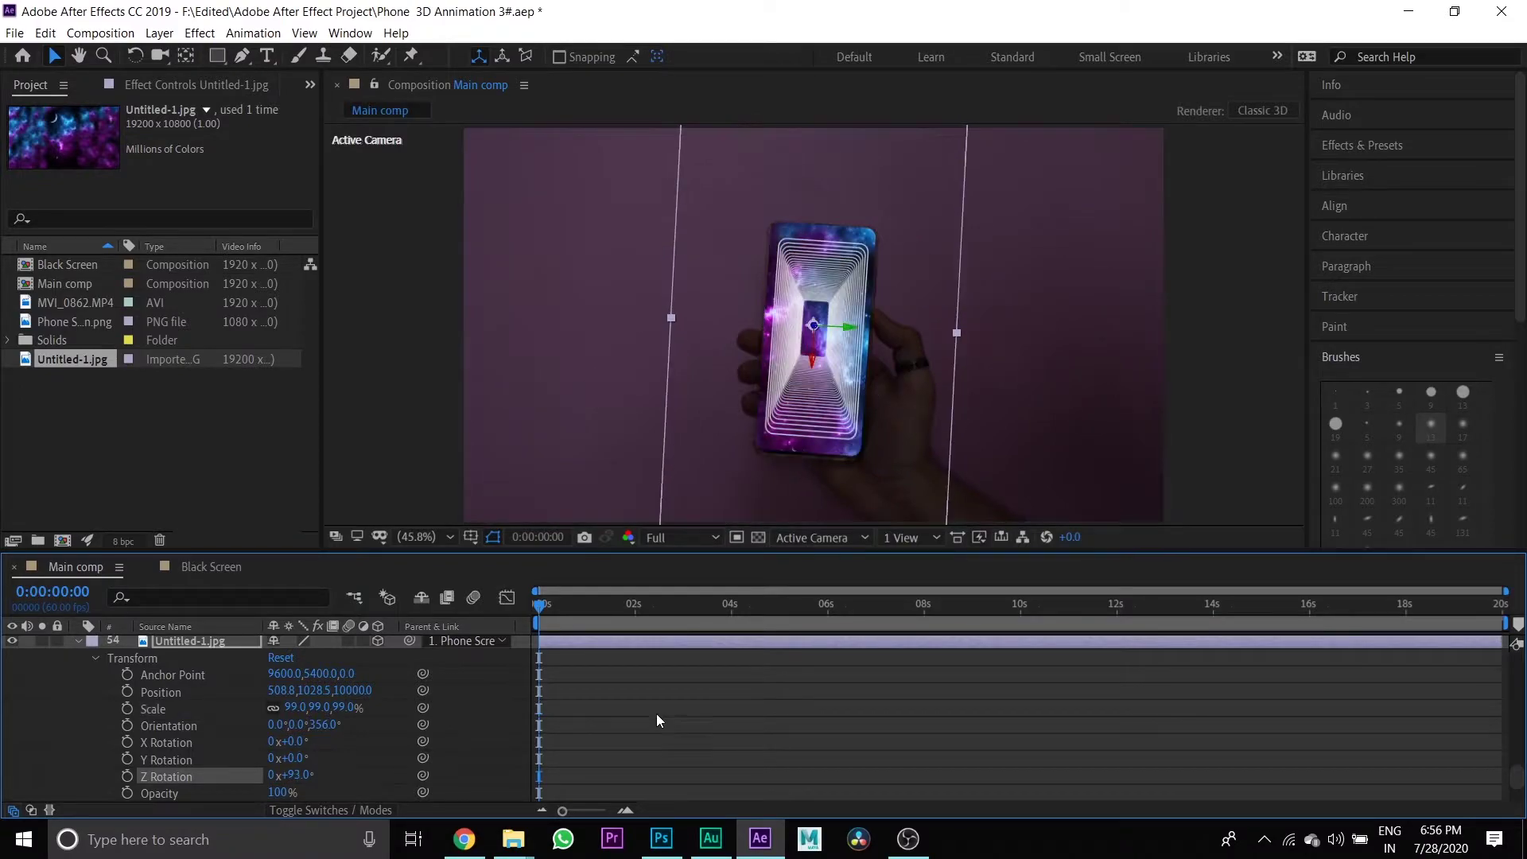
Step: Enlarge Untitled-1.jpg to 139% scale and set its X Rotation to -3°
{"action": "left_click_drag", "start_coordinate": [581, 606], "coordinate": [600, 609]}
{"action": "left_click_drag", "start_coordinate": [316, 708], "coordinate": [347, 709]}
{"action": "left_click_drag", "start_coordinate": [606, 608], "coordinate": [657, 609]}
{"action": "left_click_drag", "start_coordinate": [334, 708], "coordinate": [280, 742]}
Step: Animate Untitled-1.jpg's Z Rotation from 93° at 0:00:05:05 to 184° at 0:00:14:01
{"action": "left_click_drag", "start_coordinate": [690, 604], "coordinate": [784, 604]}
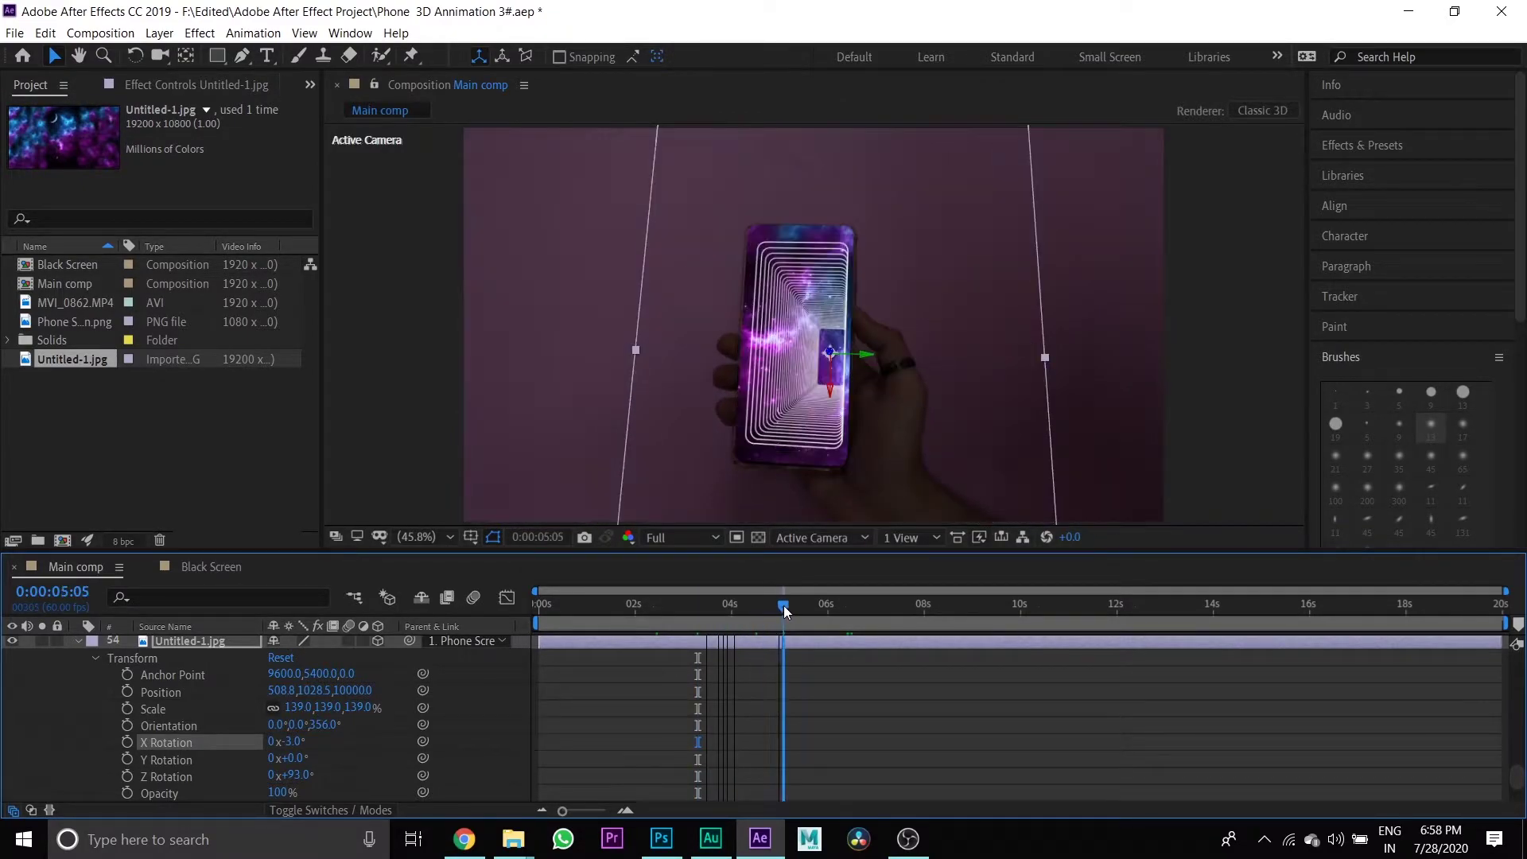
{"action": "left_click", "coordinate": [127, 777]}
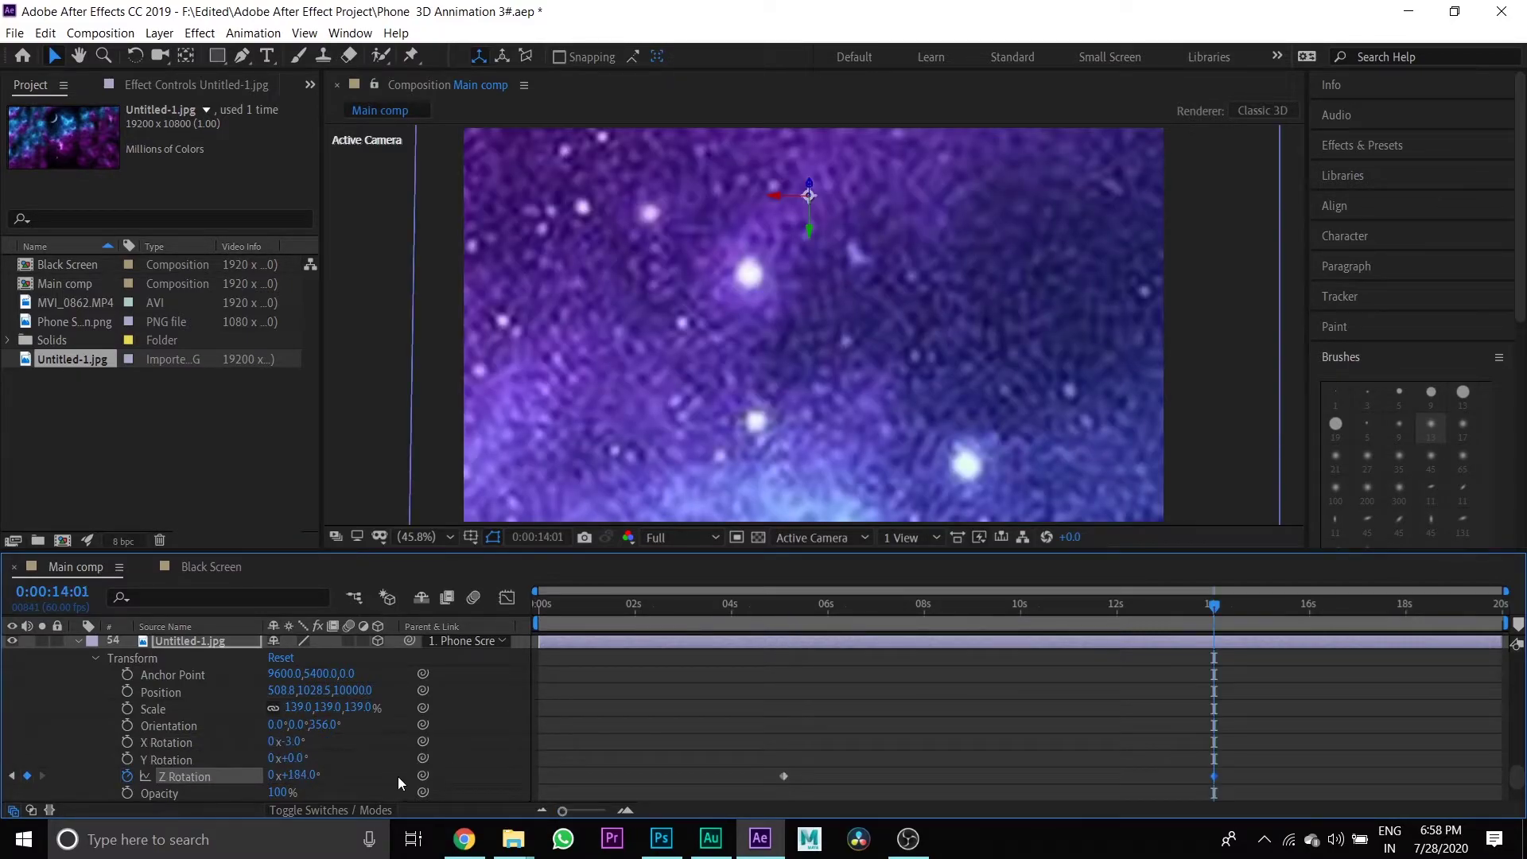
{"action": "left_click", "coordinate": [772, 605]}
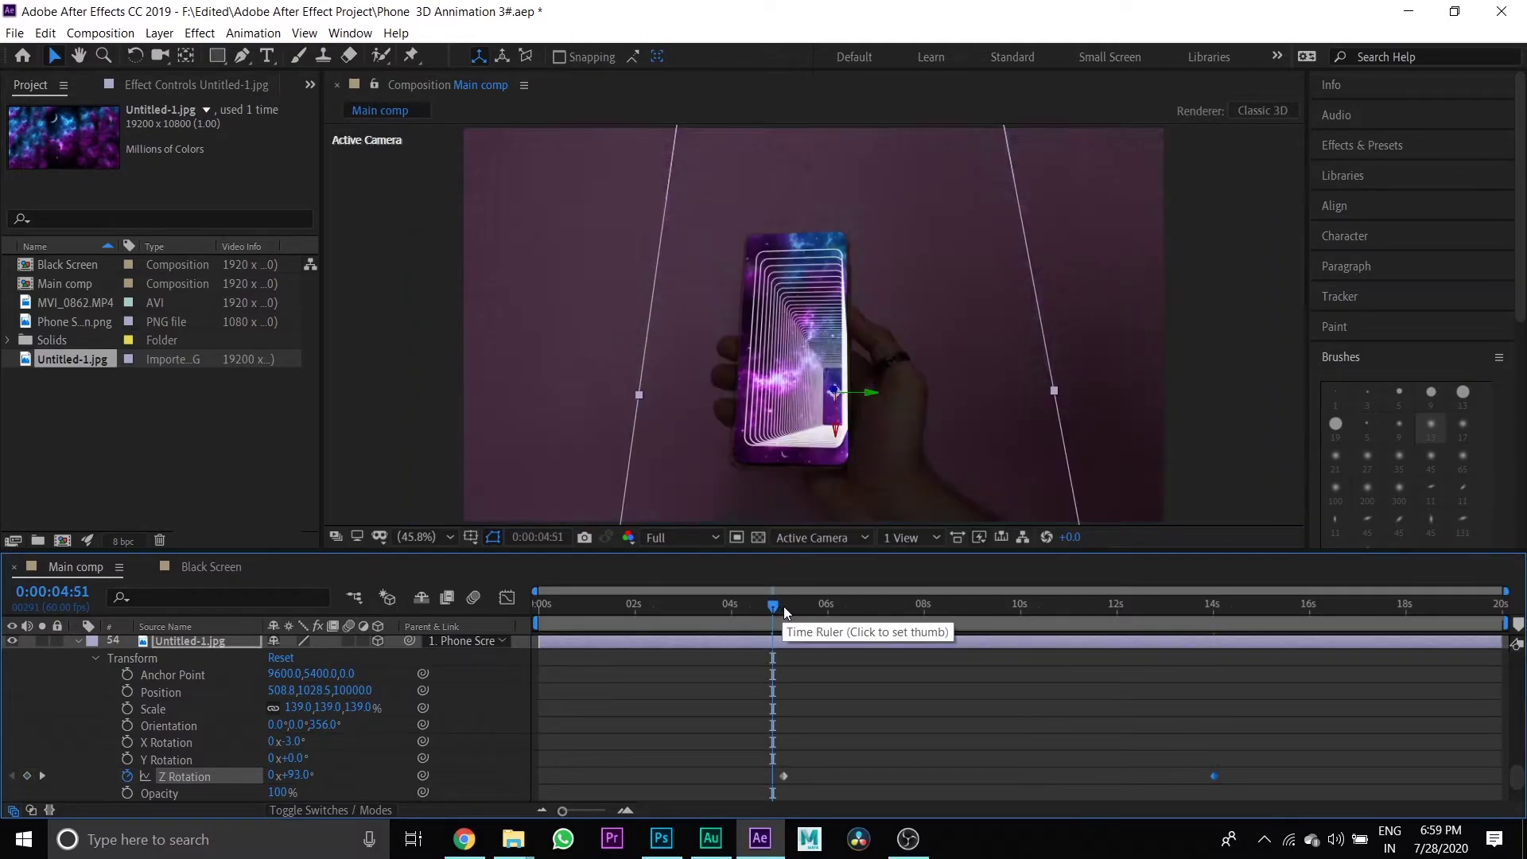
Step: Create a black 1920 x 1080 solid layer named Stars in Main comp
{"action": "right_click", "coordinate": [39, 643]}
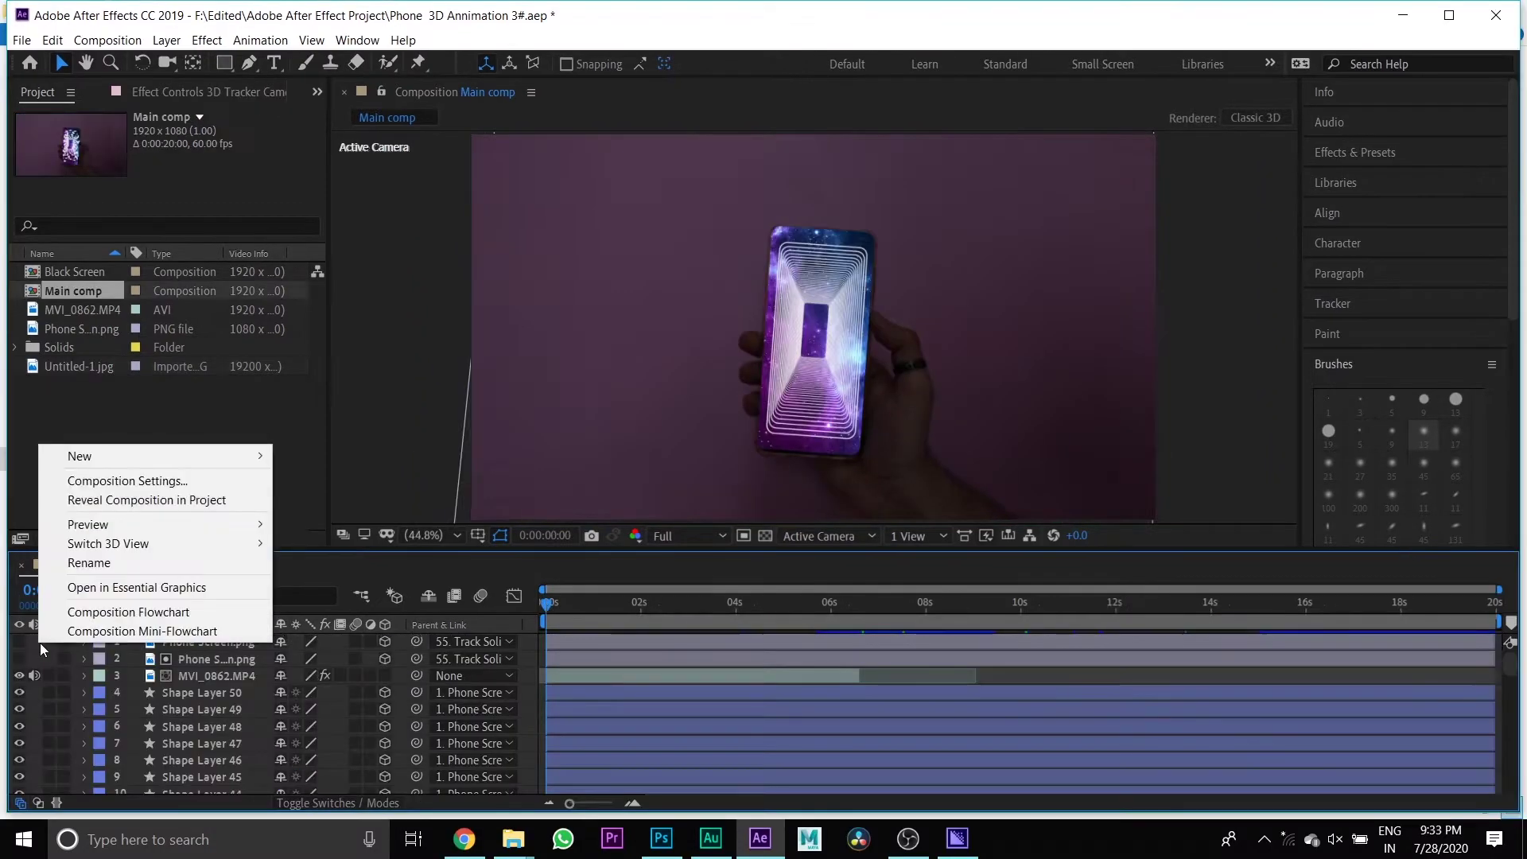
{"action": "mouse_move", "coordinate": [238, 456]}
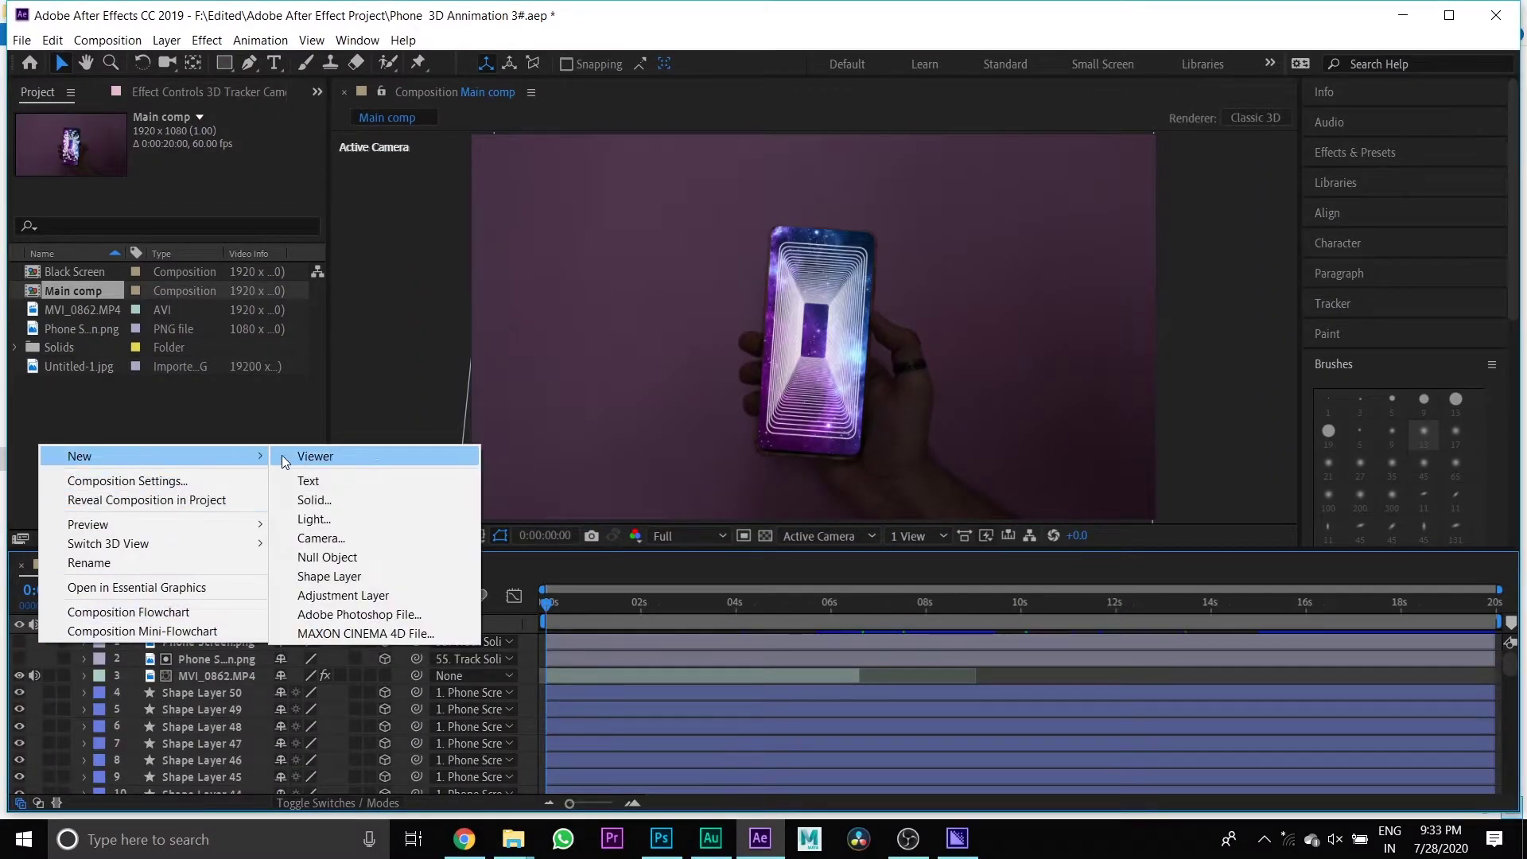
{"action": "left_click", "coordinate": [304, 501]}
{"action": "type", "text": "Stars"}
{"action": "left_click", "coordinate": [753, 539]}
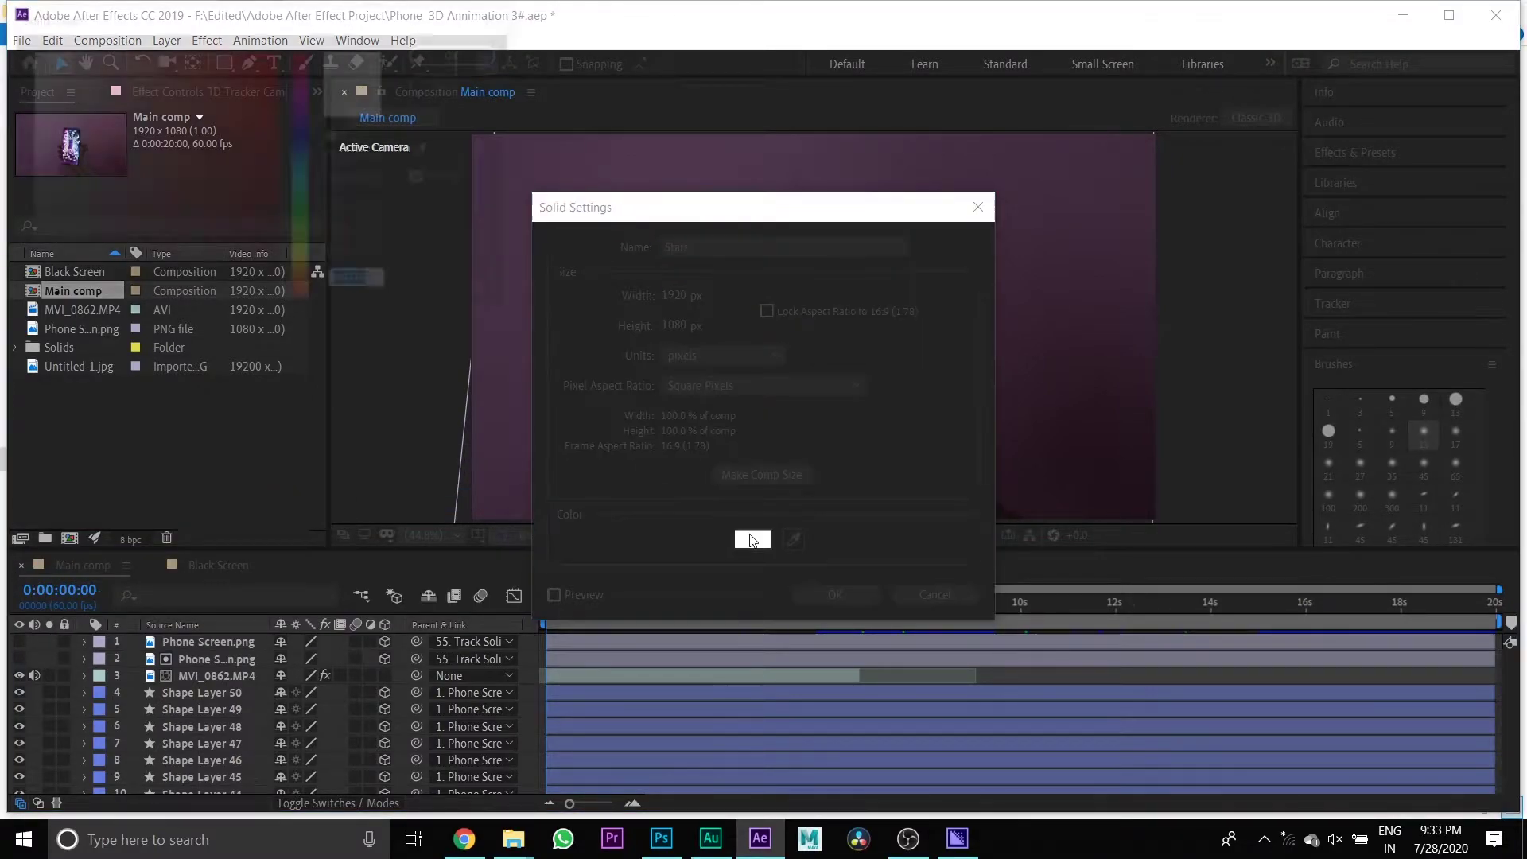
{"action": "left_click", "coordinate": [79, 302]}
{"action": "left_click", "coordinate": [461, 53]}
{"action": "left_click", "coordinate": [835, 594]}
Step: Find the CC Particle World effect and apply it to the Stars layer
{"action": "left_click", "coordinate": [1381, 152]}
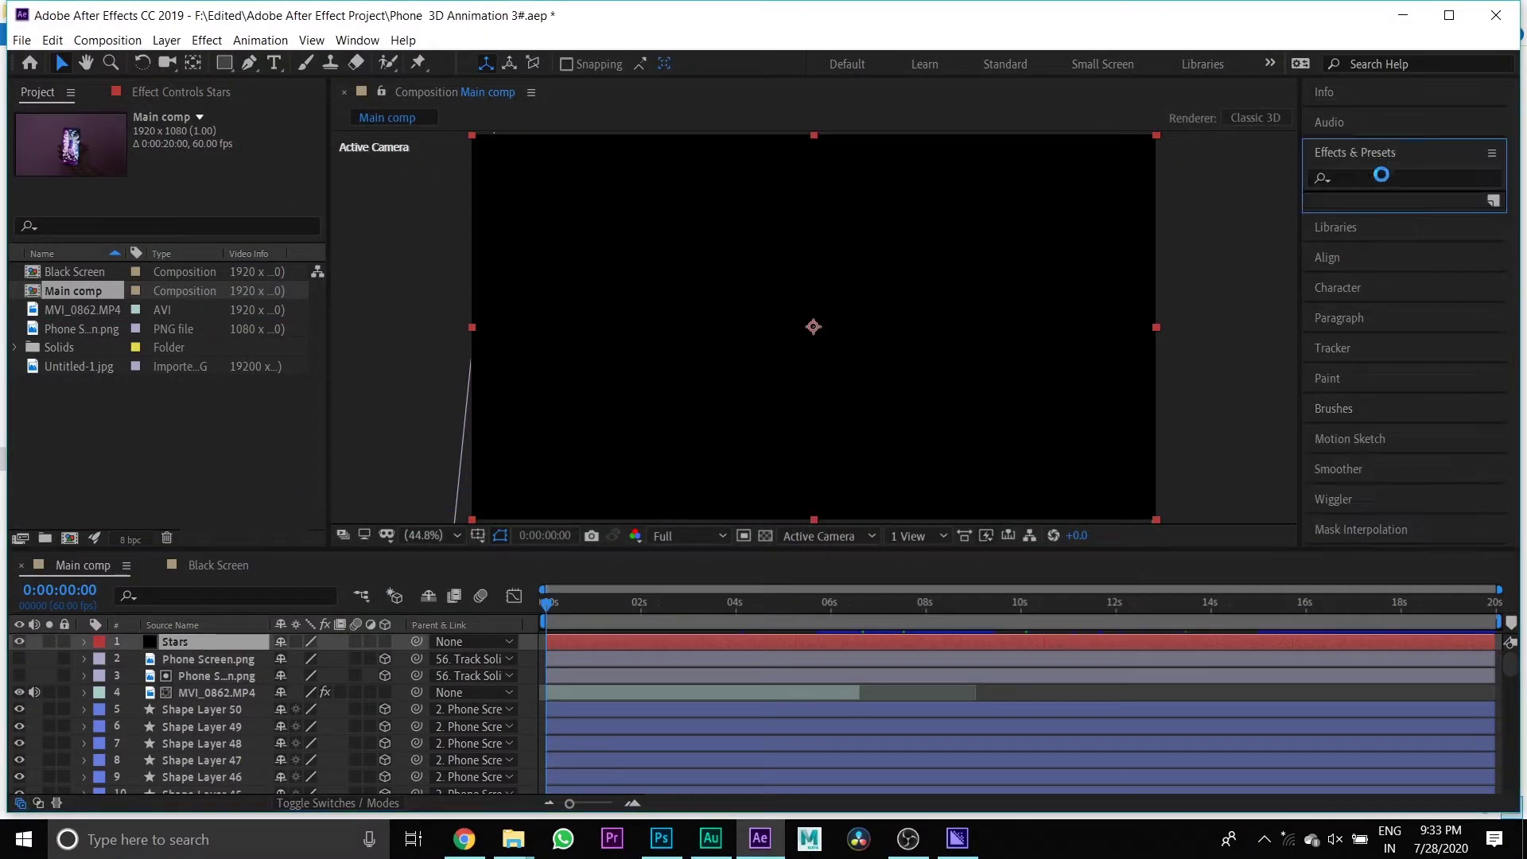
{"action": "left_click", "coordinate": [1381, 178]}
{"action": "type", "text": "ccp"}
{"action": "key", "text": "BackSpace"}
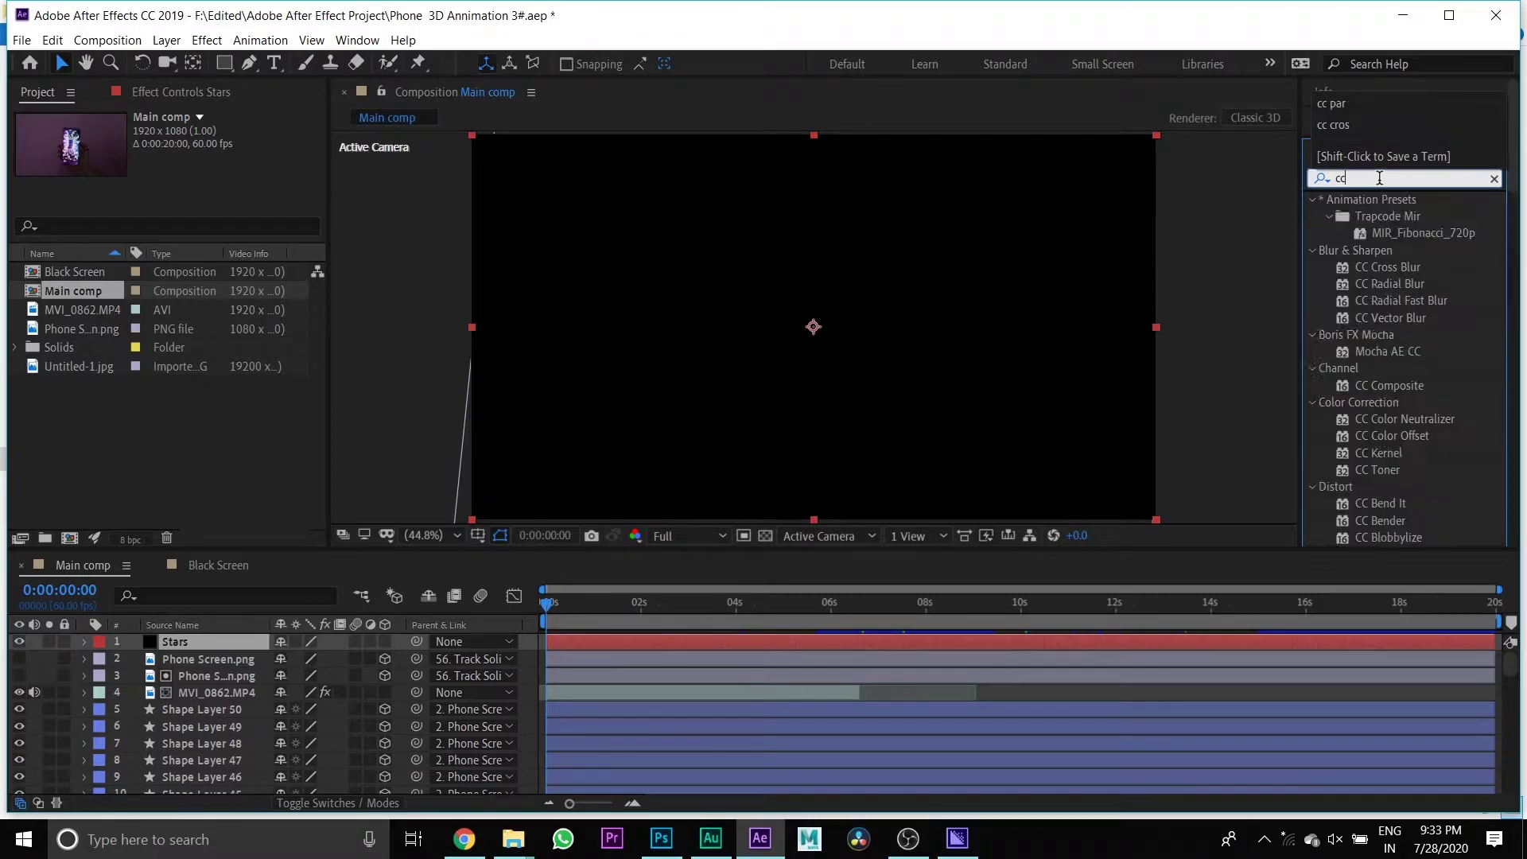
{"action": "type", "text": "part"}
{"action": "left_click_drag", "start_coordinate": [1419, 233], "coordinate": [694, 638]}
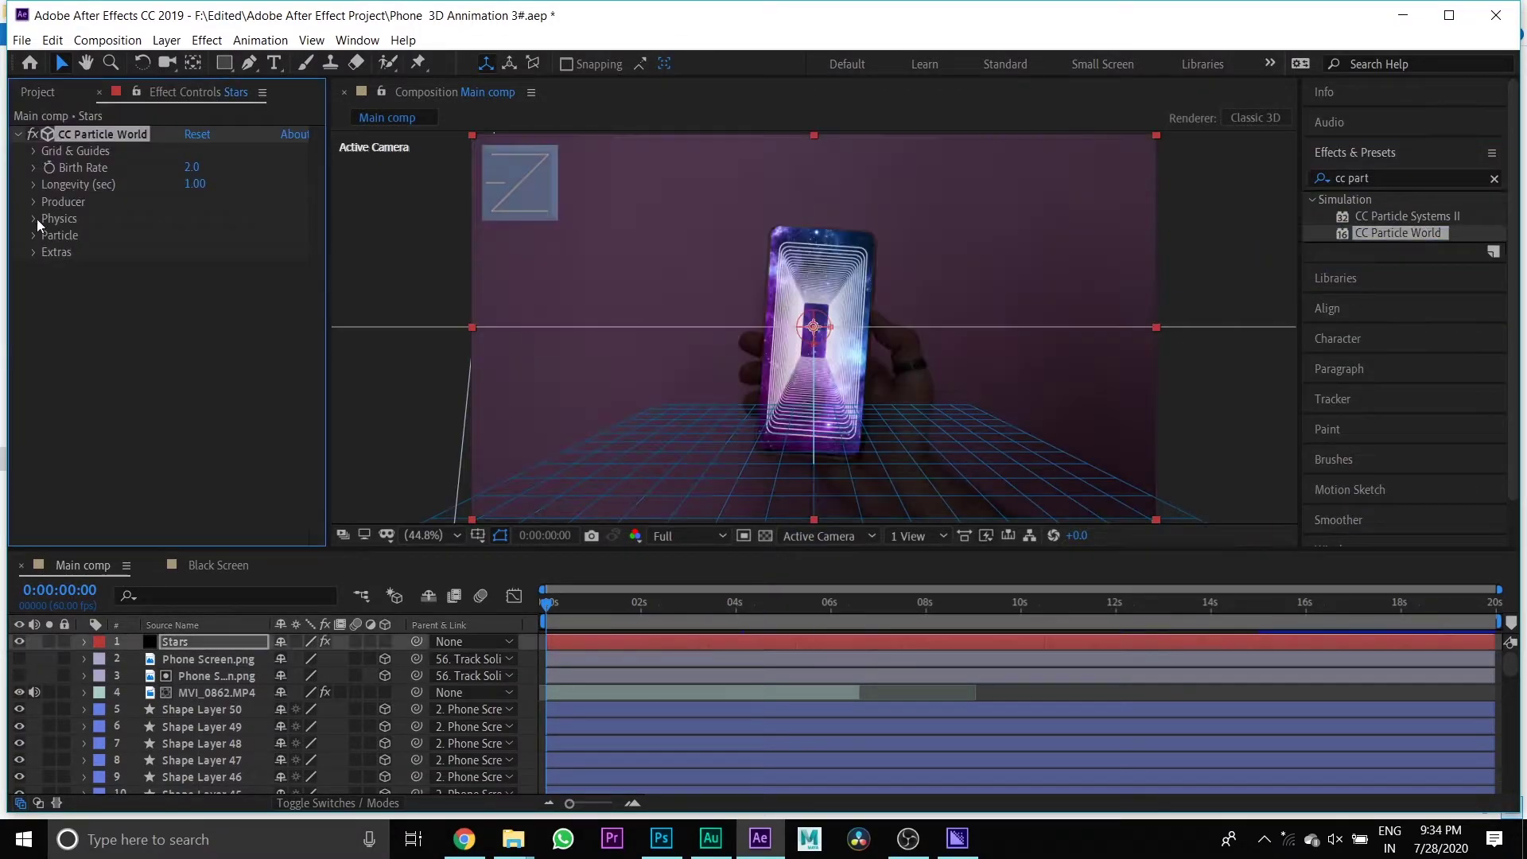
Step: Set the Stars particle type to Faded Sphere with white (FFFFFF) birth and death colors
{"action": "left_click", "coordinate": [34, 236]}
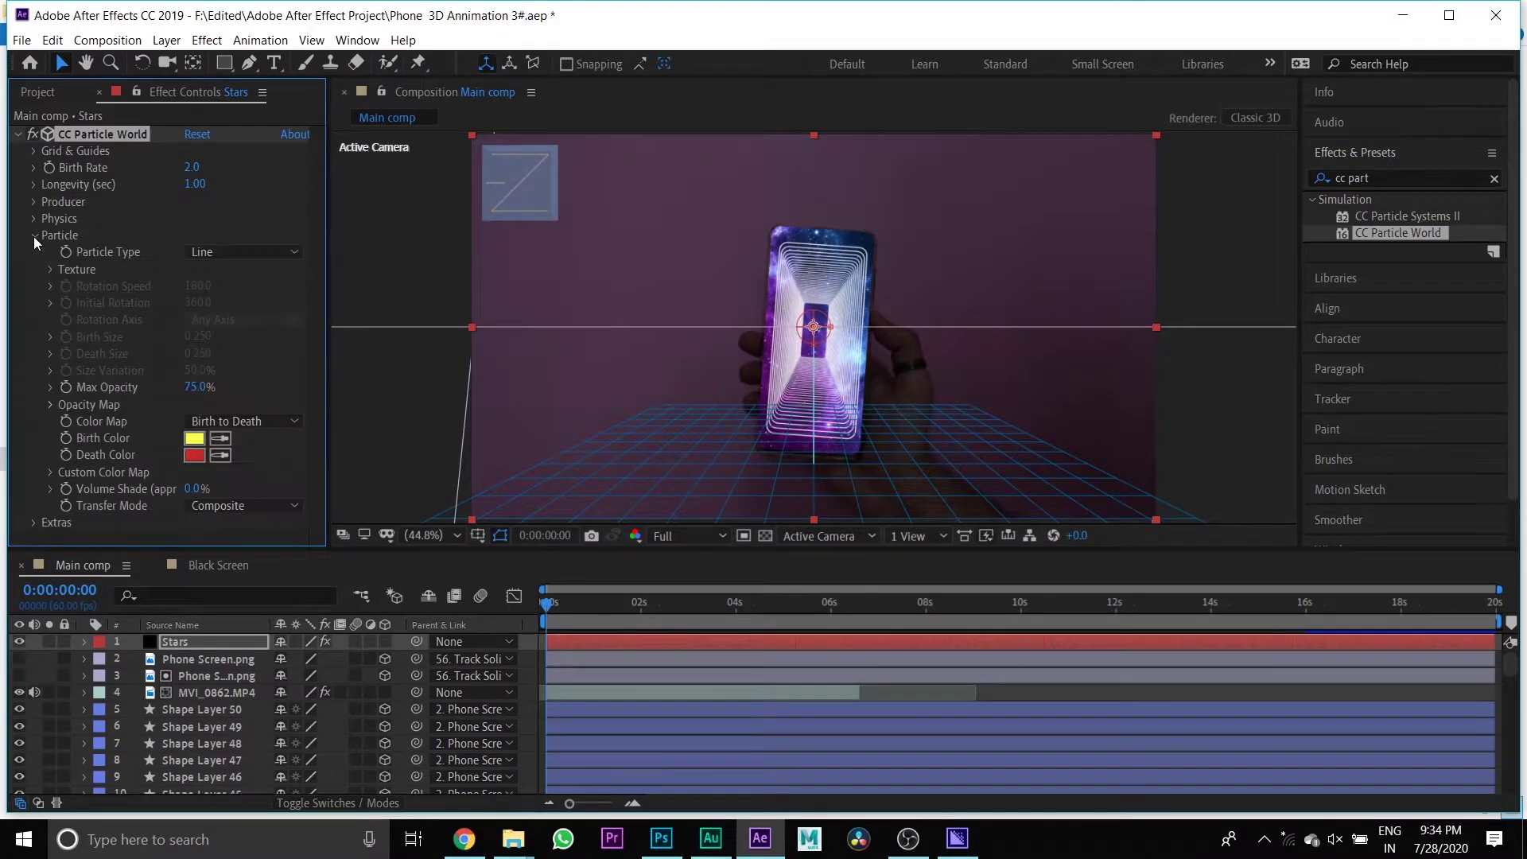
{"action": "left_click", "coordinate": [236, 254]}
{"action": "left_click", "coordinate": [245, 336]}
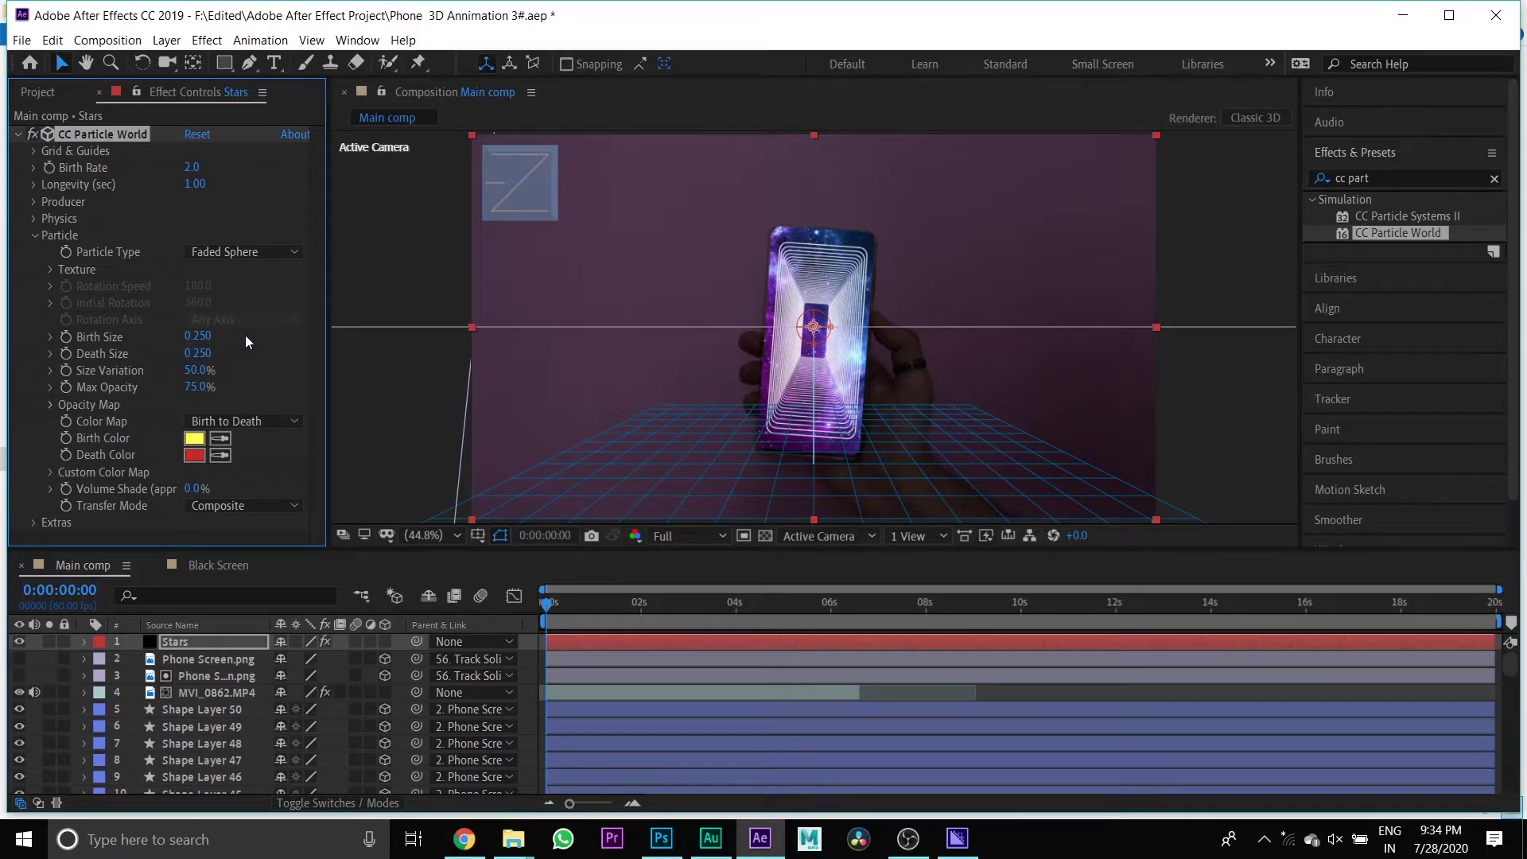
{"action": "left_click", "coordinate": [202, 442]}
{"action": "type", "text": "FFFFFF"}
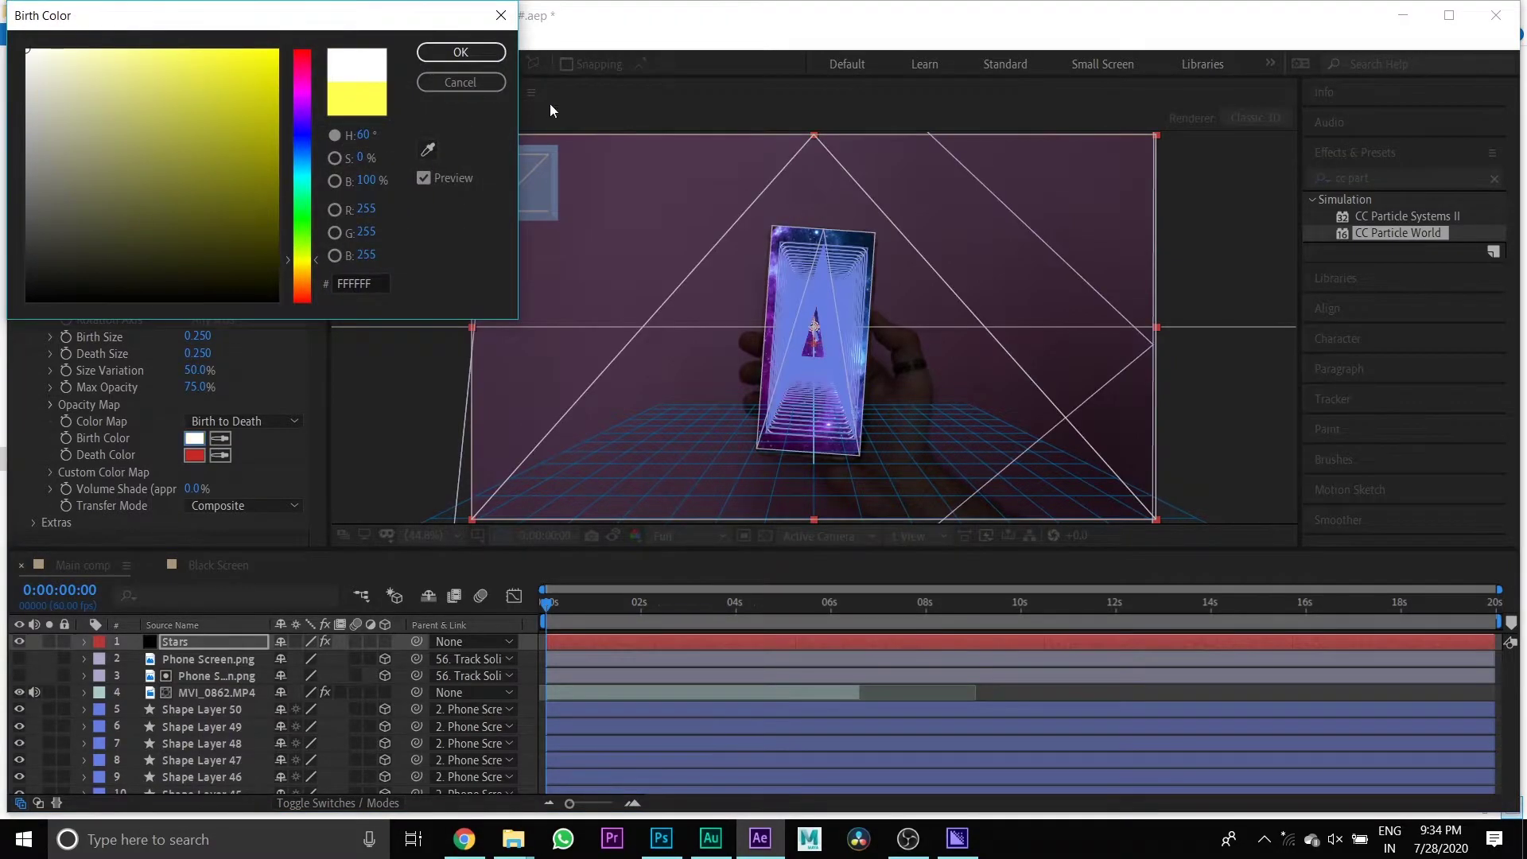
{"action": "left_click", "coordinate": [491, 51]}
{"action": "left_click", "coordinate": [199, 455]}
{"action": "type", "text": "FFFFFF"}
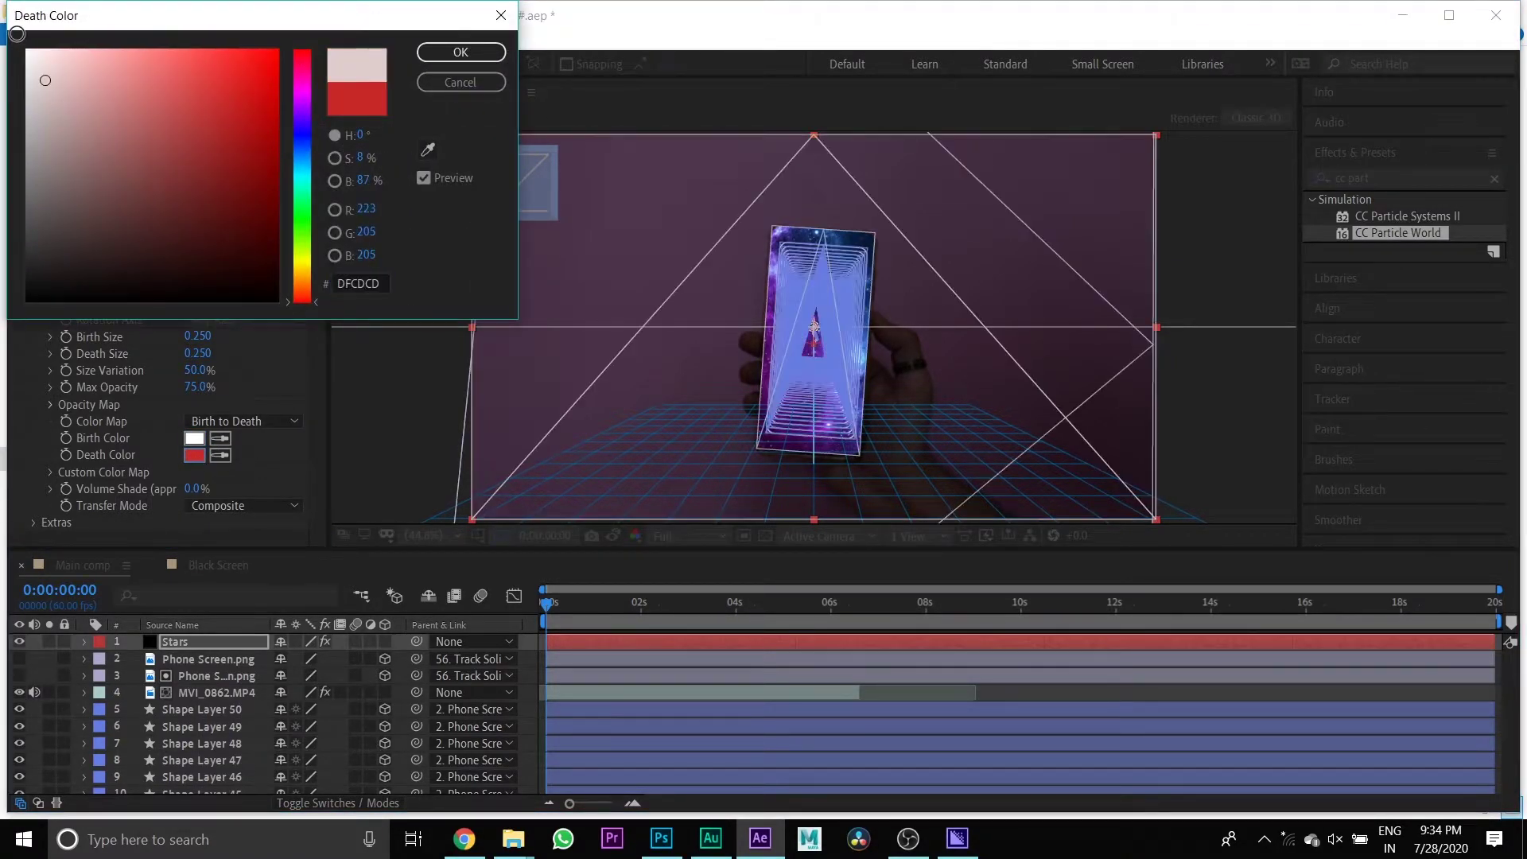
{"action": "left_click", "coordinate": [438, 59]}
Step: Set the particles' Max Opacity and Size Variation to 100%
{"action": "left_click", "coordinate": [199, 389]}
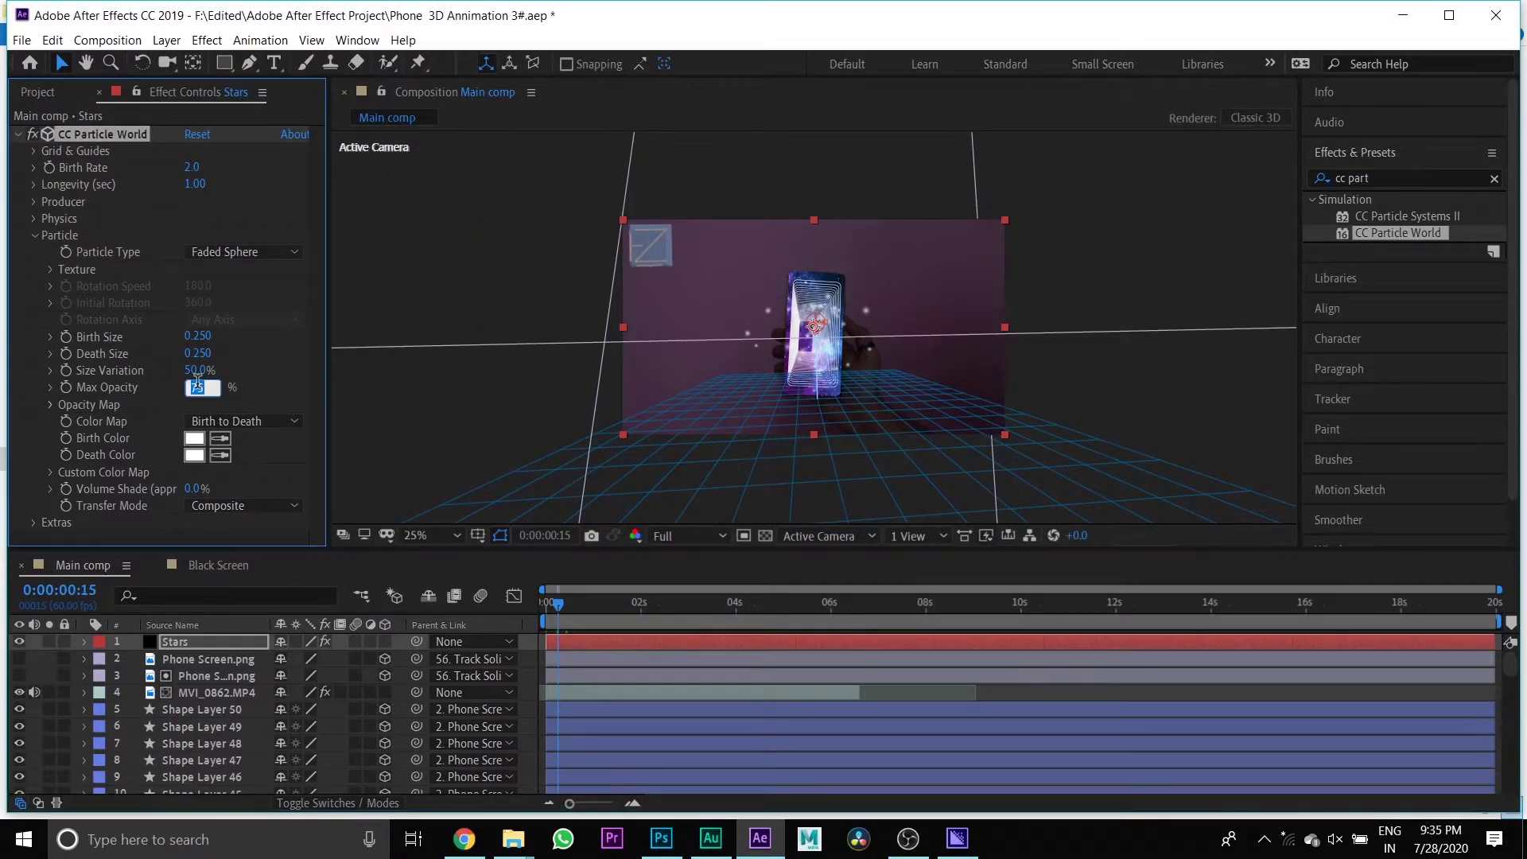
{"action": "type", "text": "100"}
{"action": "left_click", "coordinate": [191, 371]}
{"action": "type", "text": "100"}
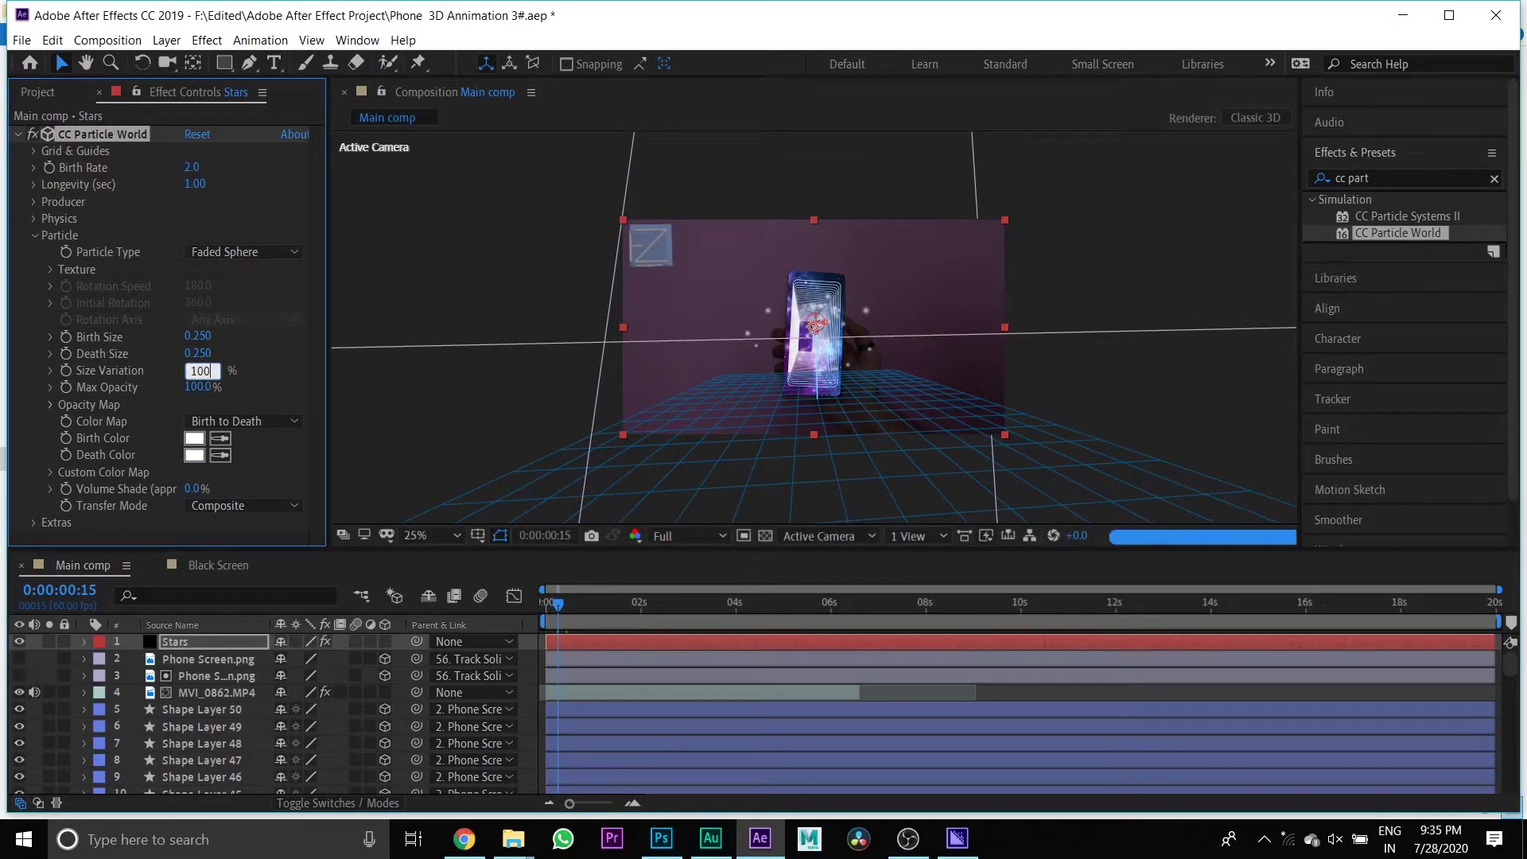
{"action": "key", "text": "Return"}
Step: Set both the Death Size and the Birth Size of the particles to 0.1
{"action": "left_click", "coordinate": [198, 353]}
{"action": "type", "text": "0."}
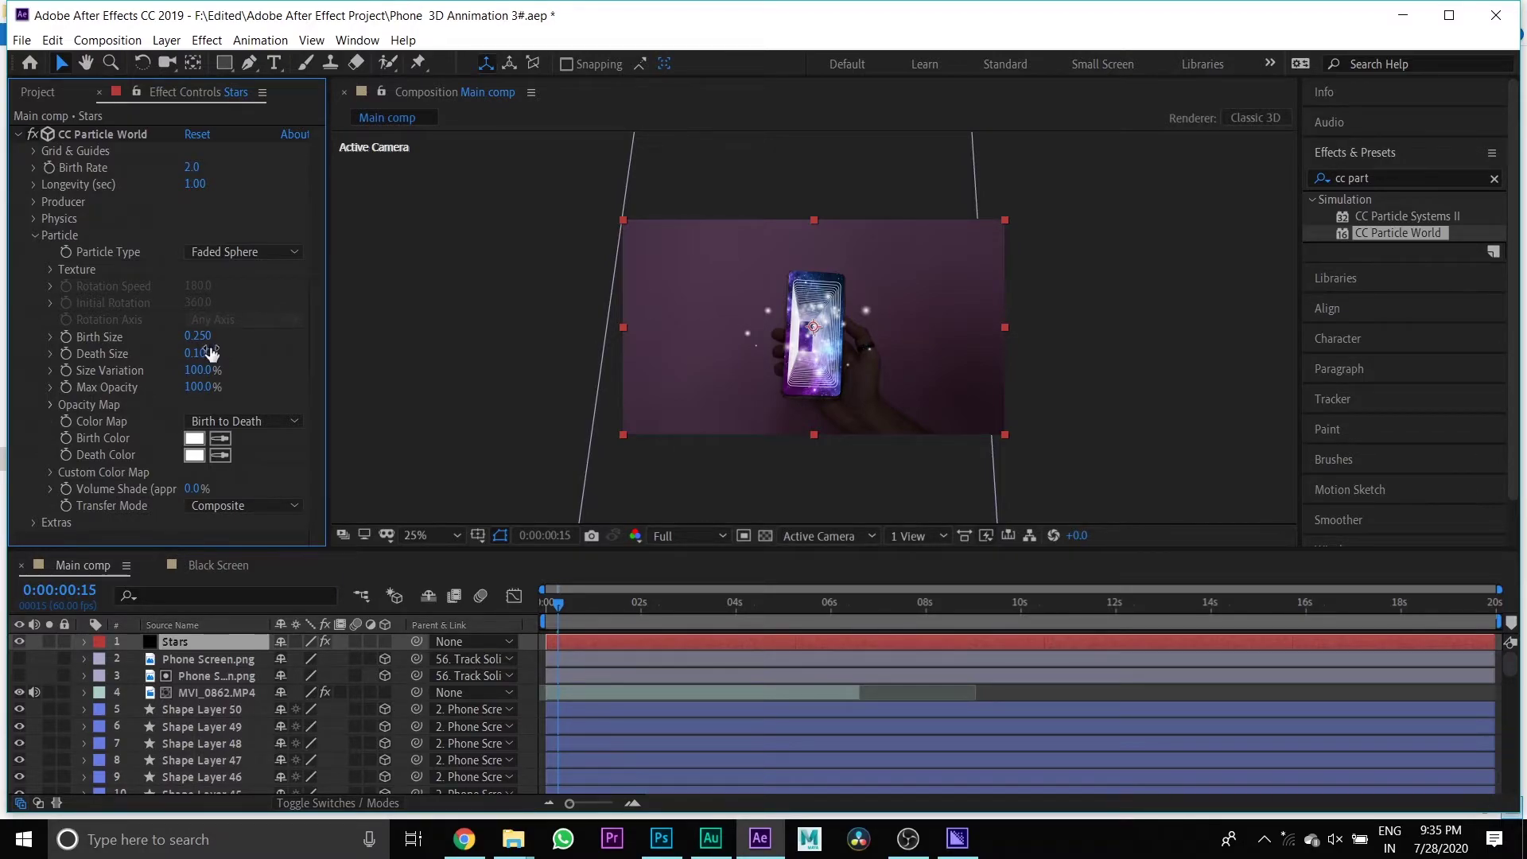
{"action": "left_click", "coordinate": [194, 338]}
{"action": "type", "text": "0.1"}
{"action": "key", "text": "Return"}
Step: Set the particle effect's Longevity to 20 seconds and its Birth Rate to 30
{"action": "left_click", "coordinate": [195, 184]}
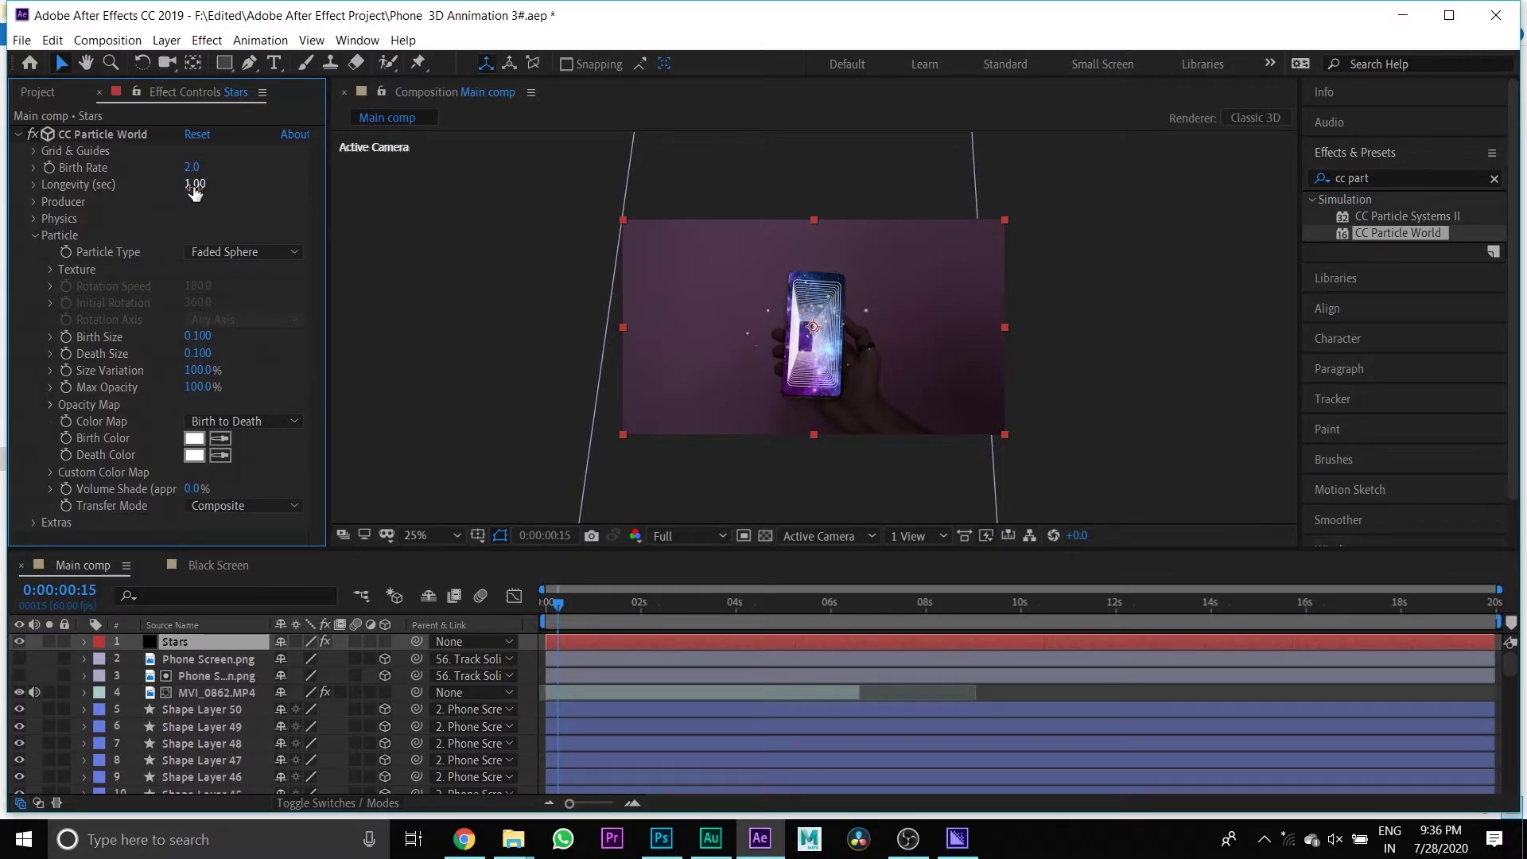
{"action": "key", "text": "Return"}
{"action": "left_click", "coordinate": [192, 168]}
{"action": "type", "text": "30"}
{"action": "left_click", "coordinate": [246, 174]}
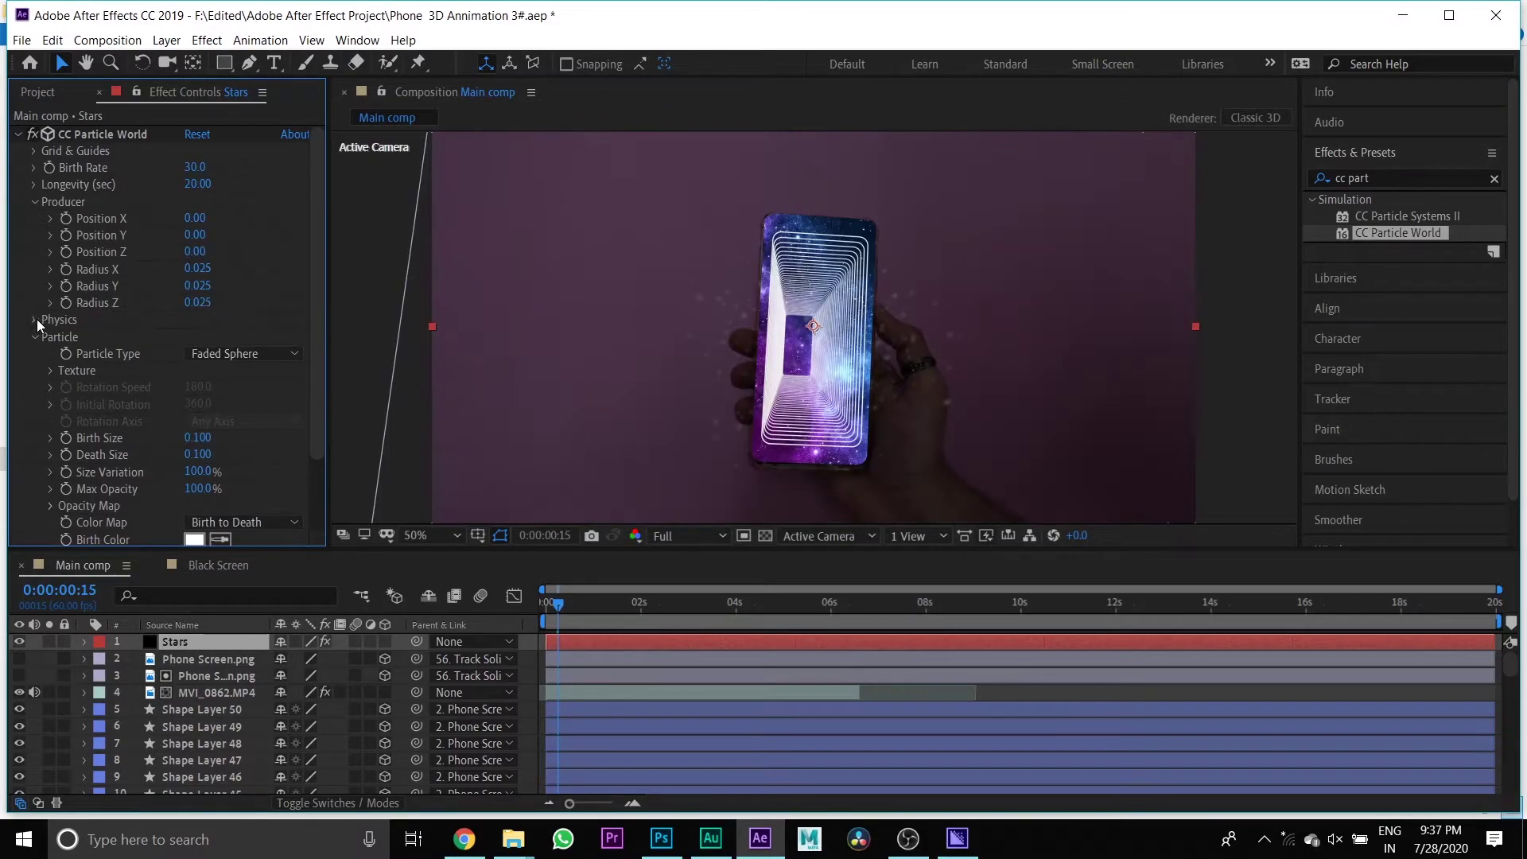
Step: Set the particle physics Velocity and Gravity to 0
{"action": "left_click", "coordinate": [36, 319]}
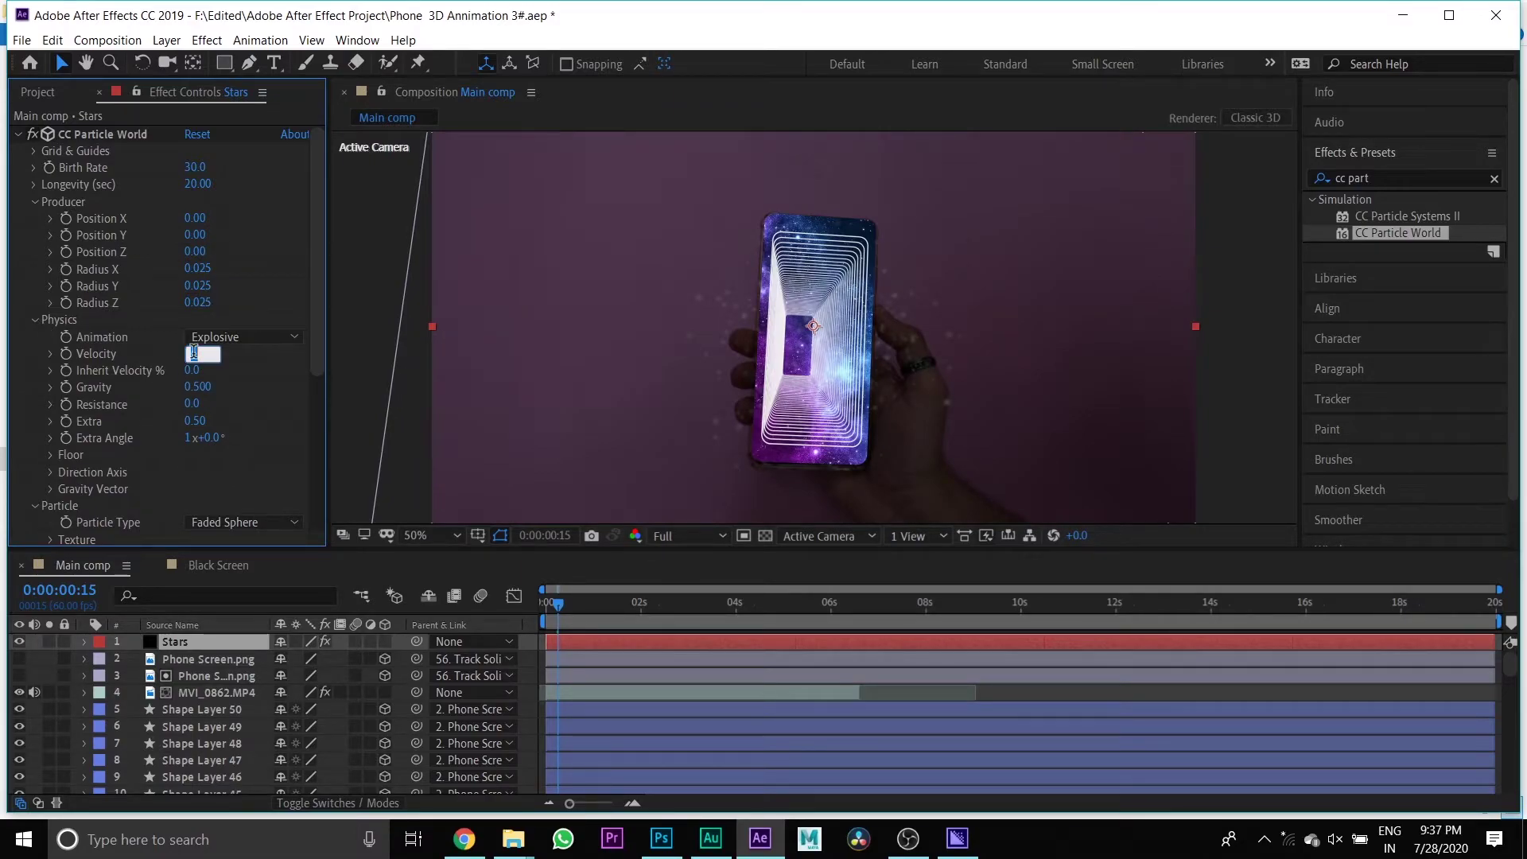
{"action": "left_click", "coordinate": [201, 388]}
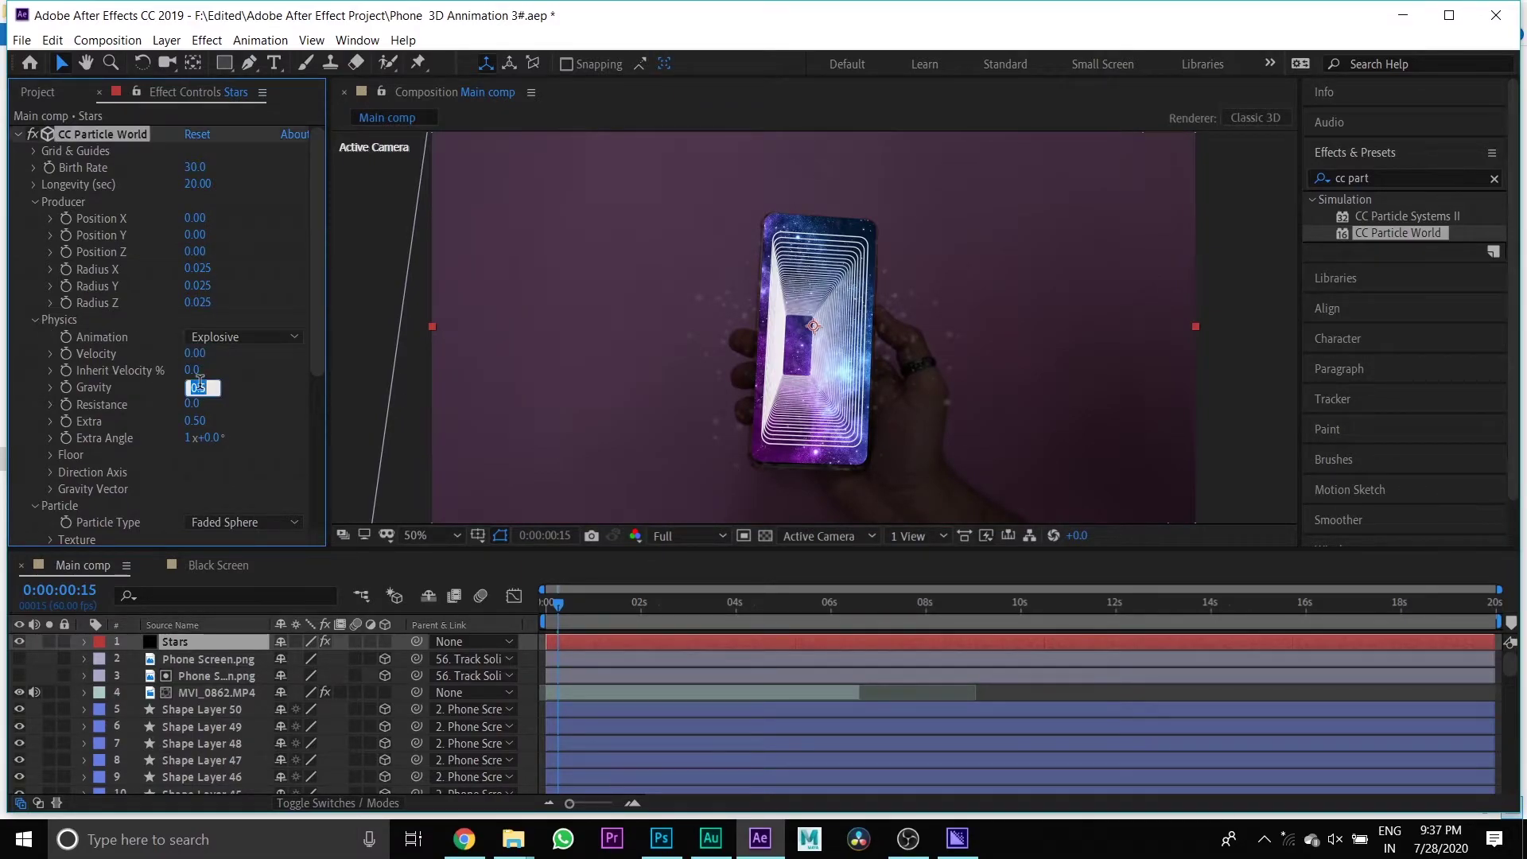
{"action": "type", "text": "0"}
{"action": "key", "text": "Return"}
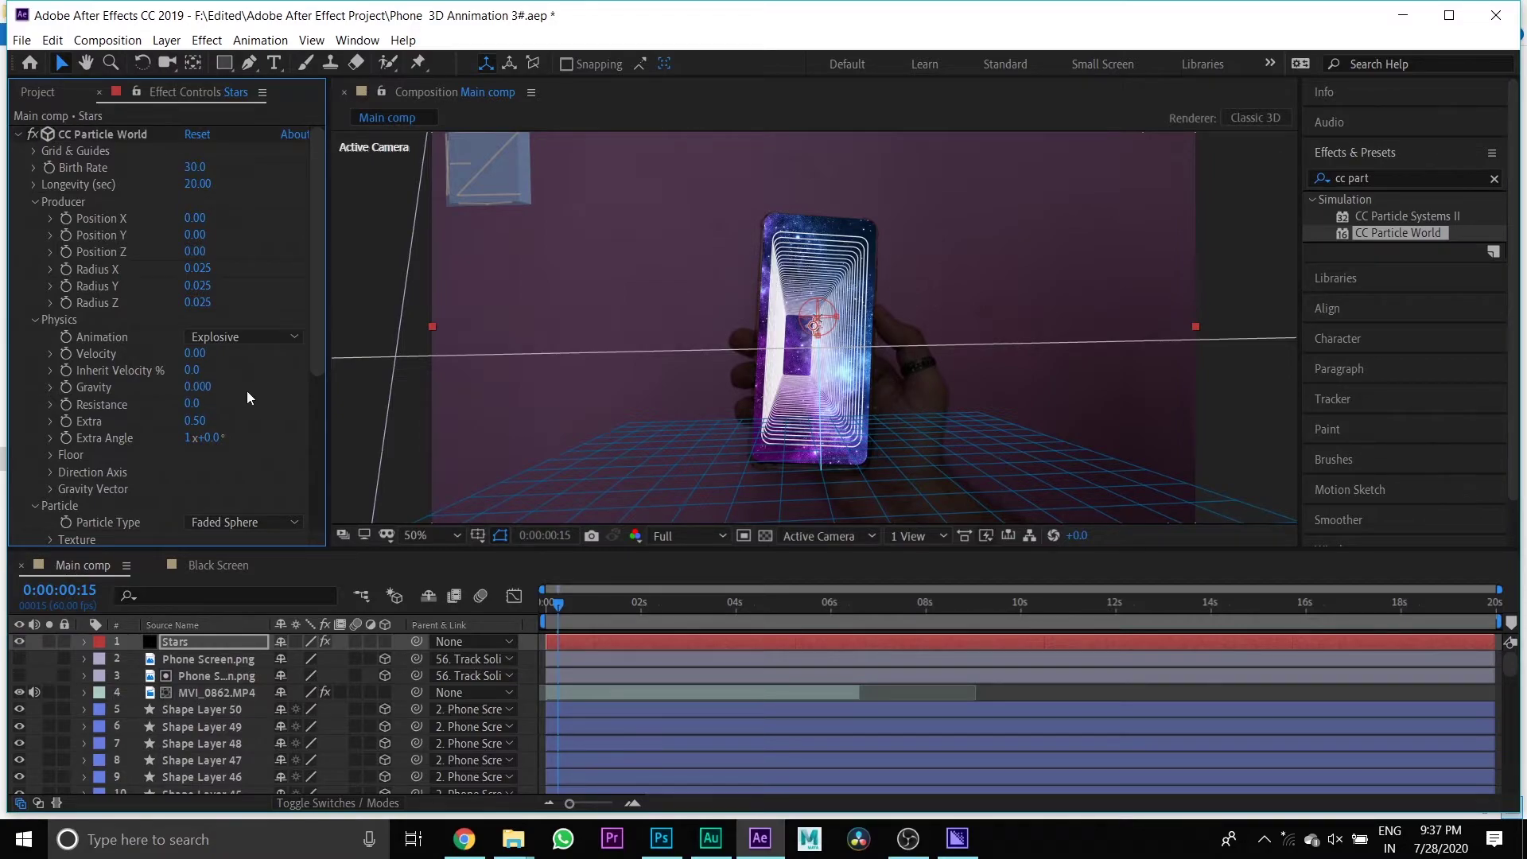
Step: Spread the particle producer with Radius X 2.445, Radius Y 2.925 and Radius Z 1.555
{"action": "left_click", "coordinate": [196, 288]}
{"action": "type", "text": "2.92"}
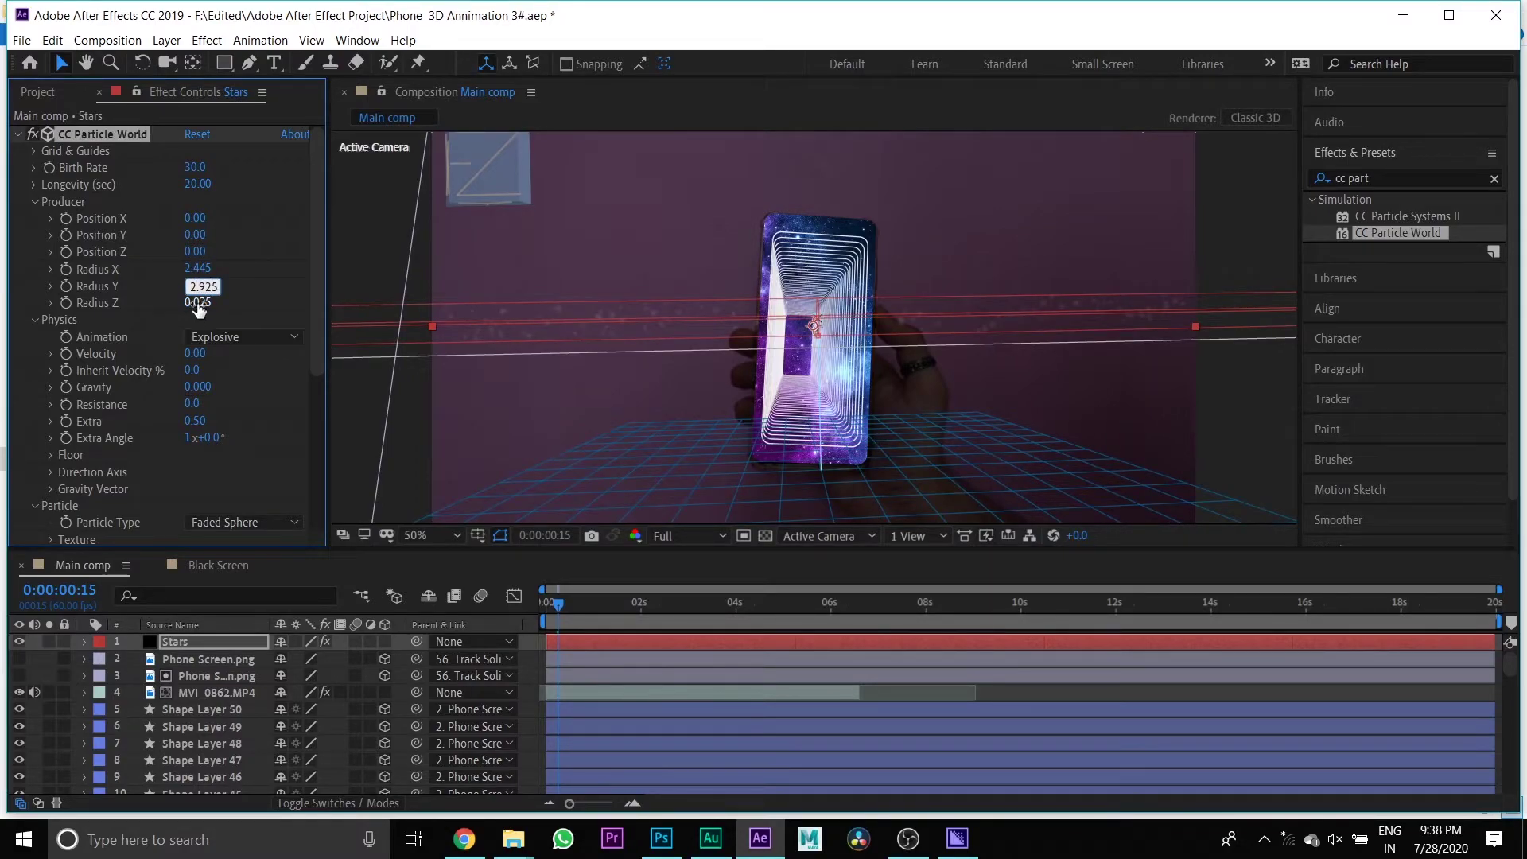
{"action": "type", "text": "5"}
{"action": "left_click", "coordinate": [197, 303]}
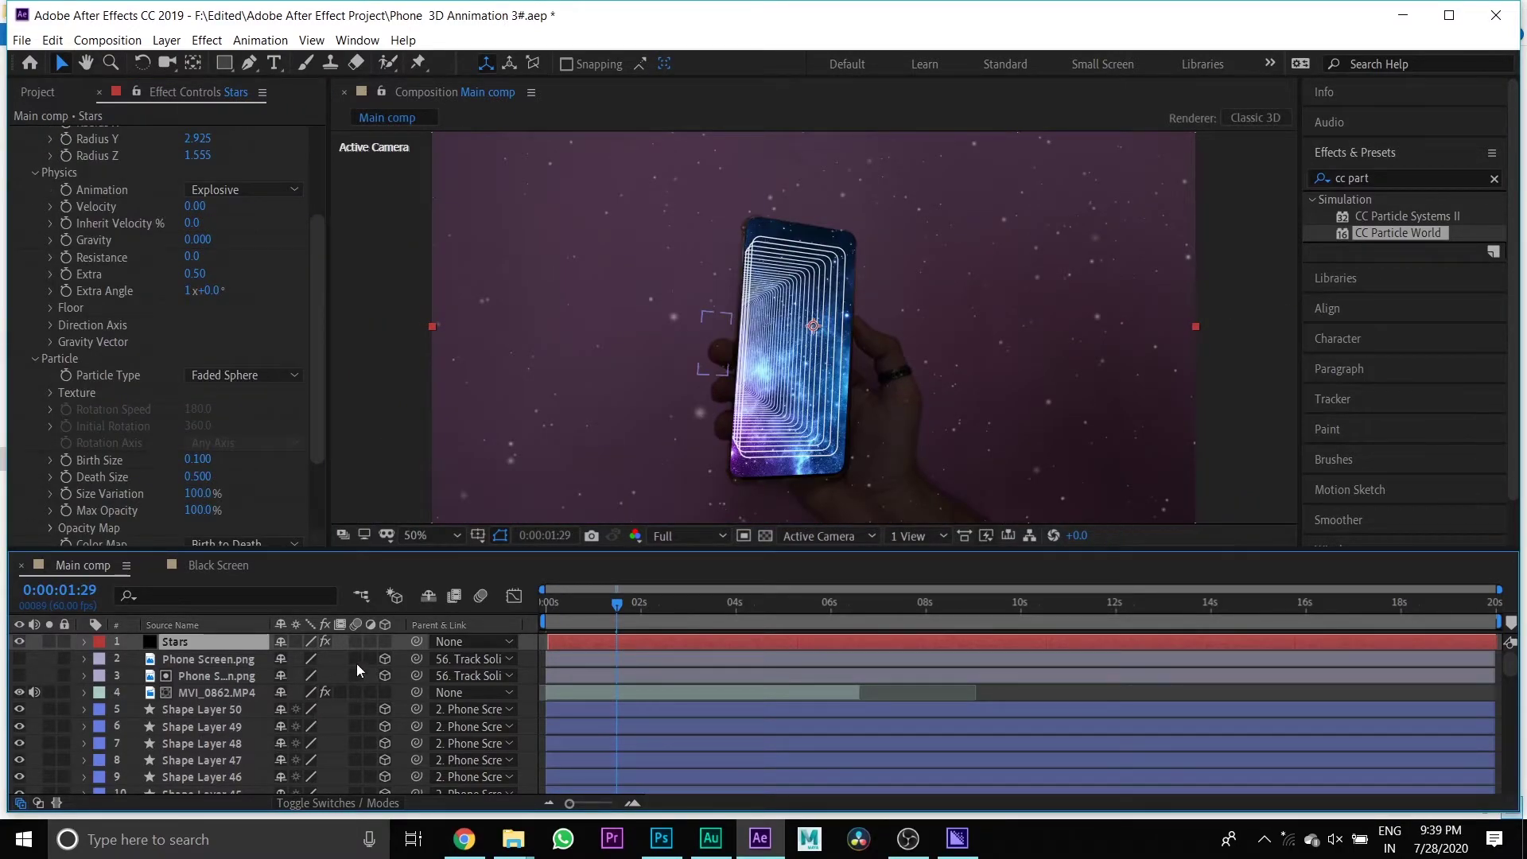
Step: Make Stars a 3D layer parented to the phone screen layer and place it directly below Shape Layer 1
{"action": "left_click", "coordinate": [383, 645]}
{"action": "left_click", "coordinate": [903, 499]}
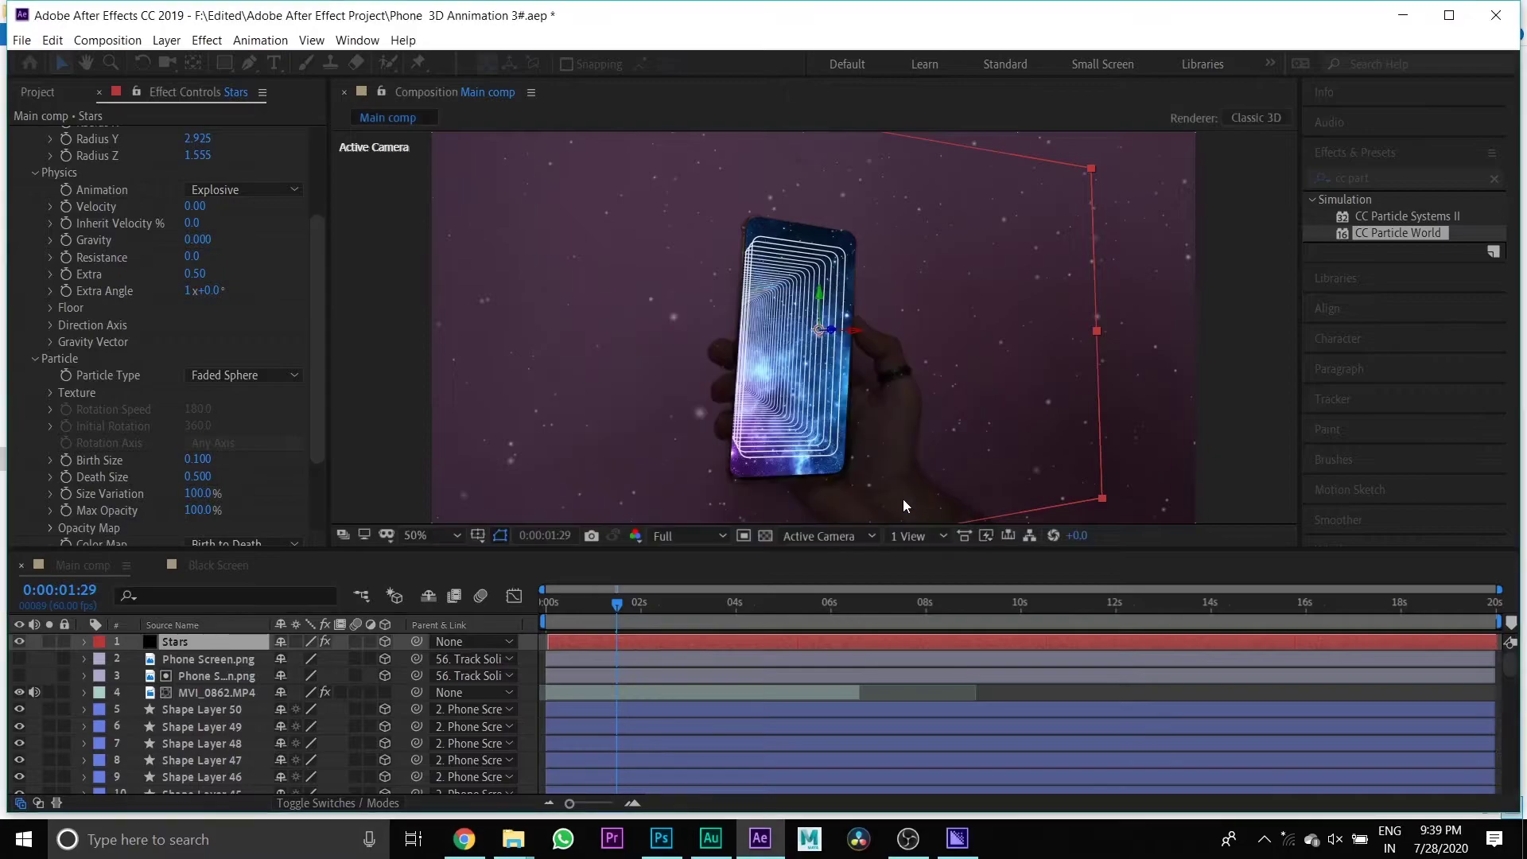
{"action": "left_click_drag", "start_coordinate": [416, 641], "coordinate": [246, 746]}
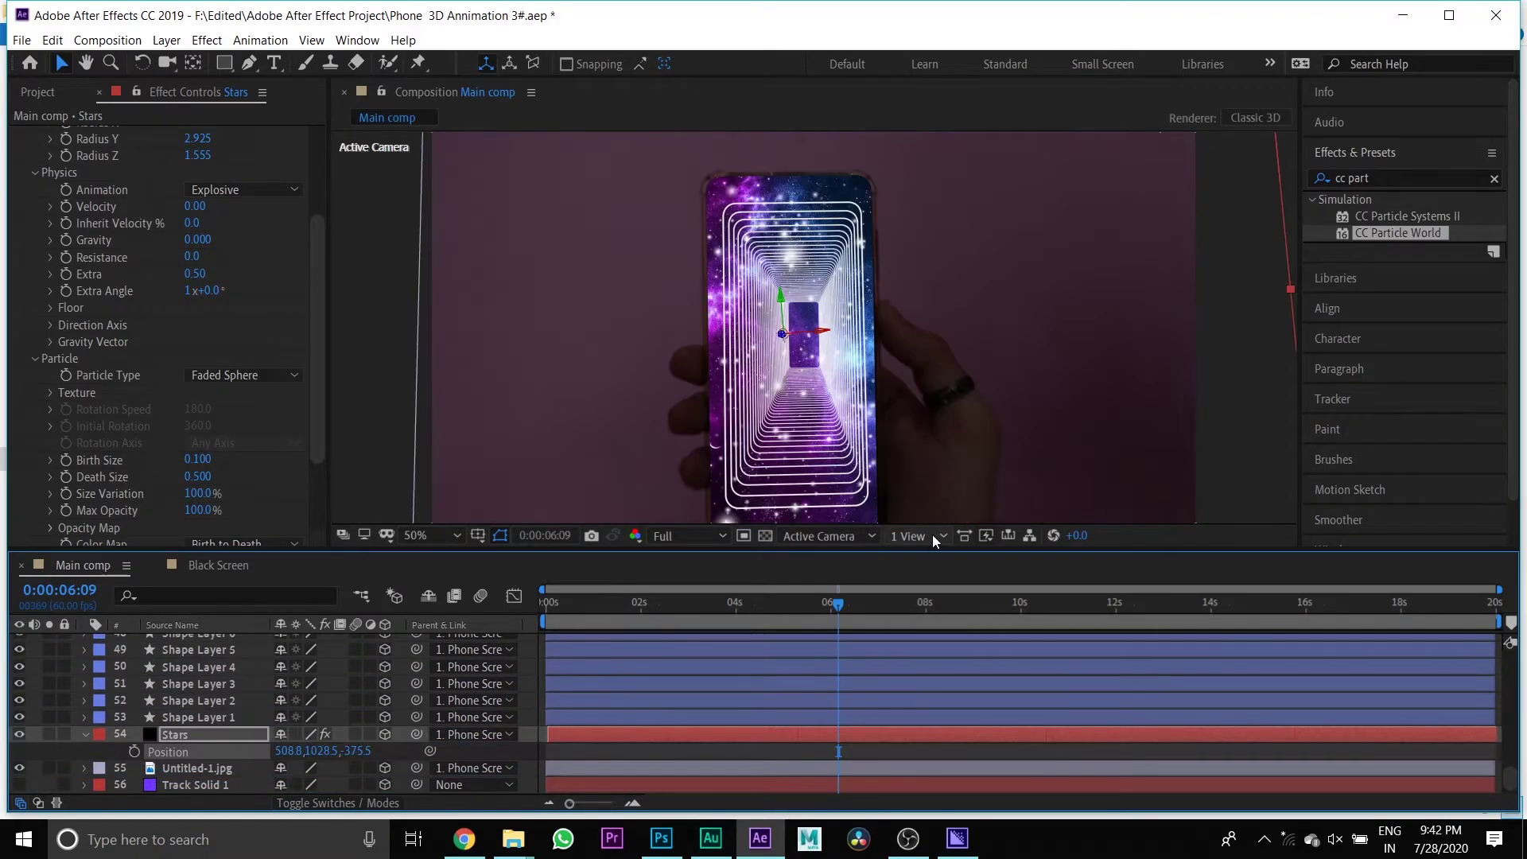
Step: Show the composition in two horizontal views and reveal the Position of the Black Solid 1 layer below Shape Layer 1
{"action": "left_click", "coordinate": [932, 535]}
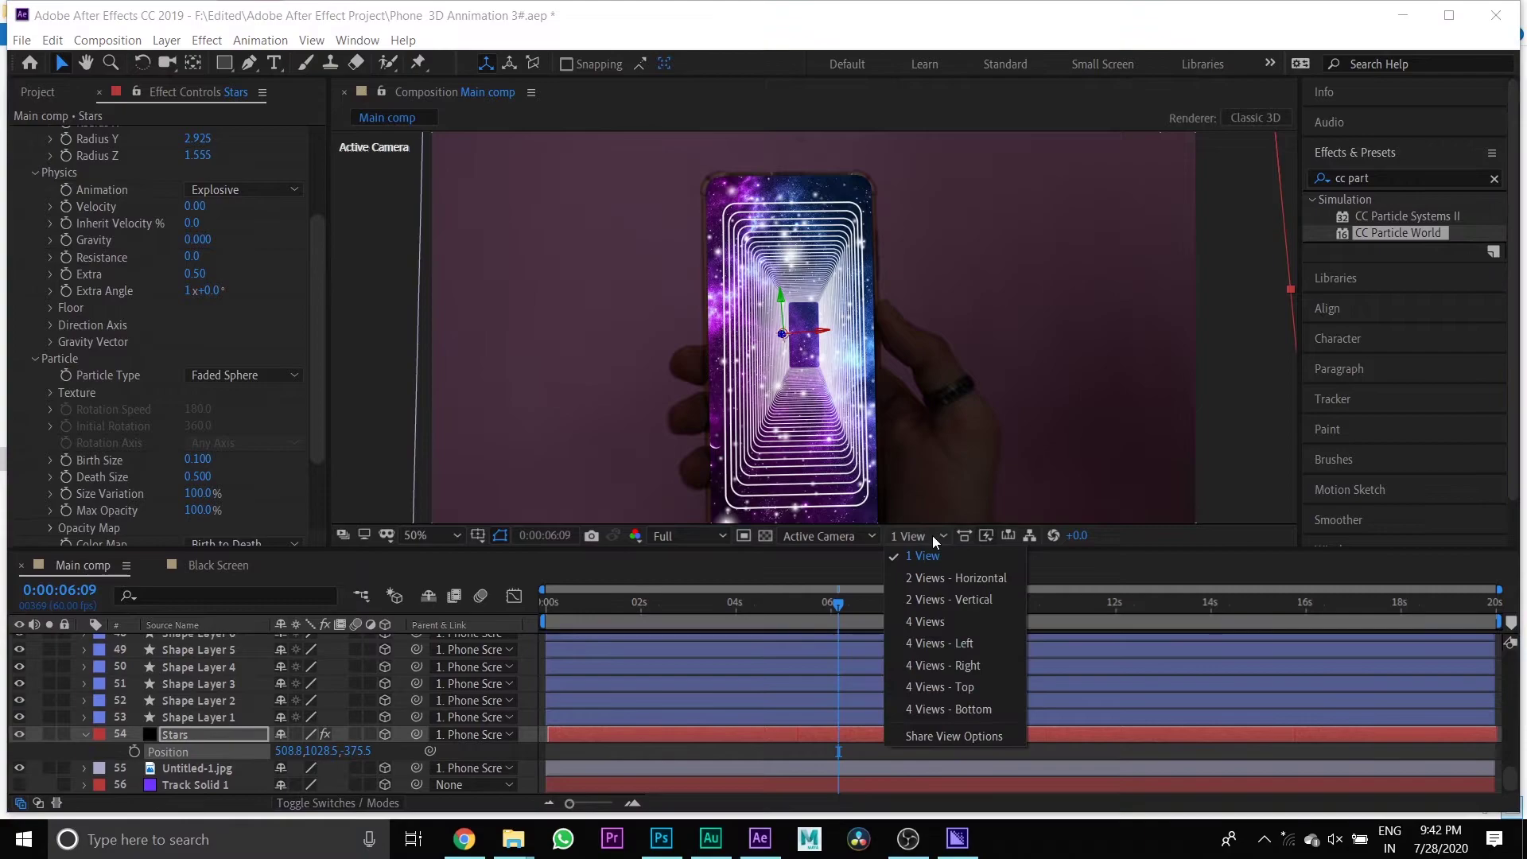
{"action": "left_click", "coordinate": [933, 575]}
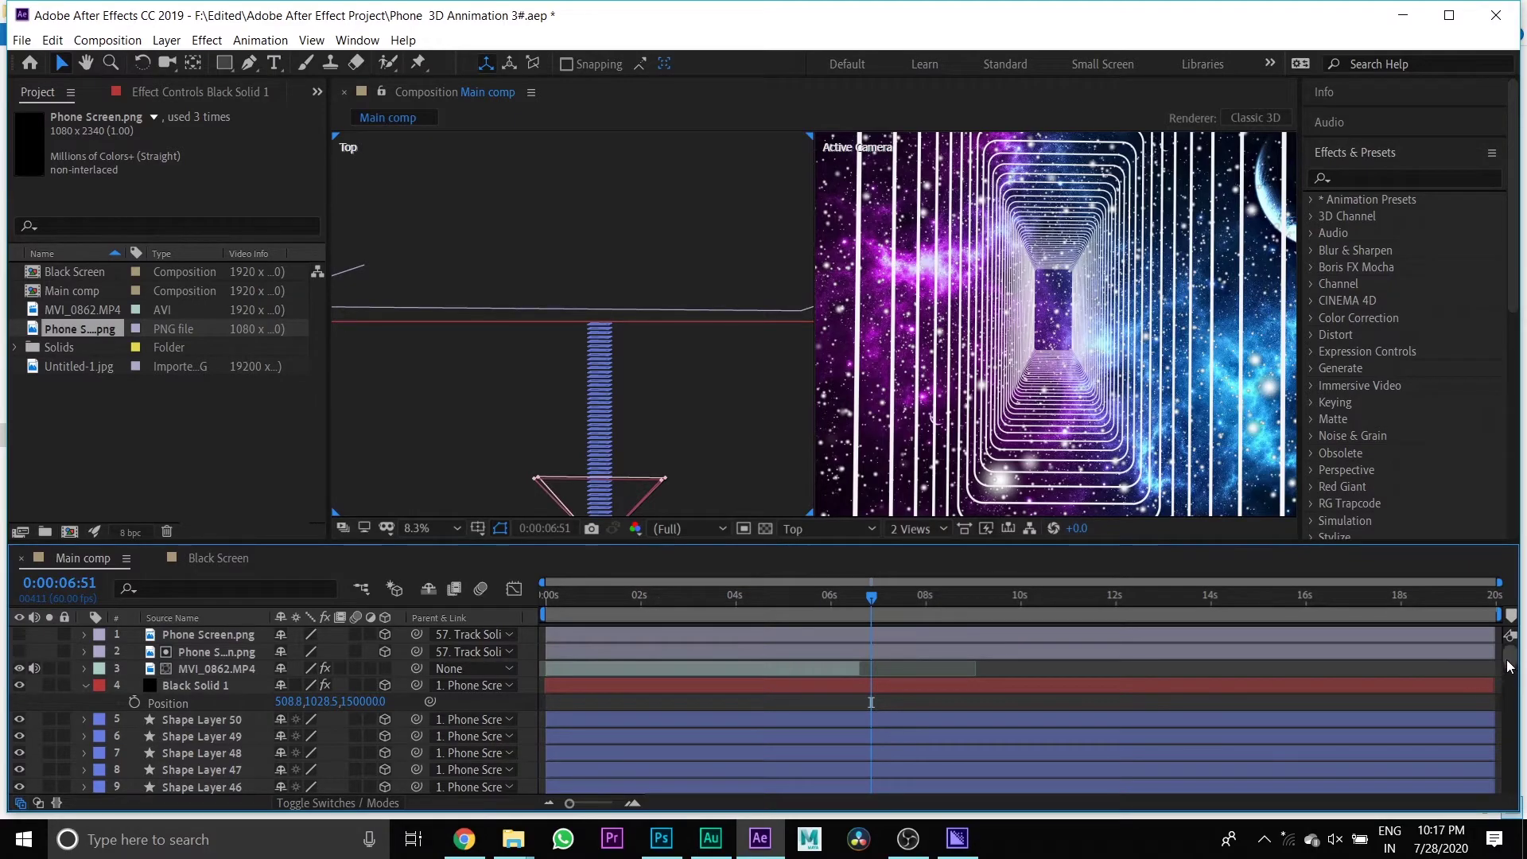
{"action": "left_click_drag", "start_coordinate": [1509, 658], "coordinate": [1509, 784]}
{"action": "left_click", "coordinate": [582, 735]}
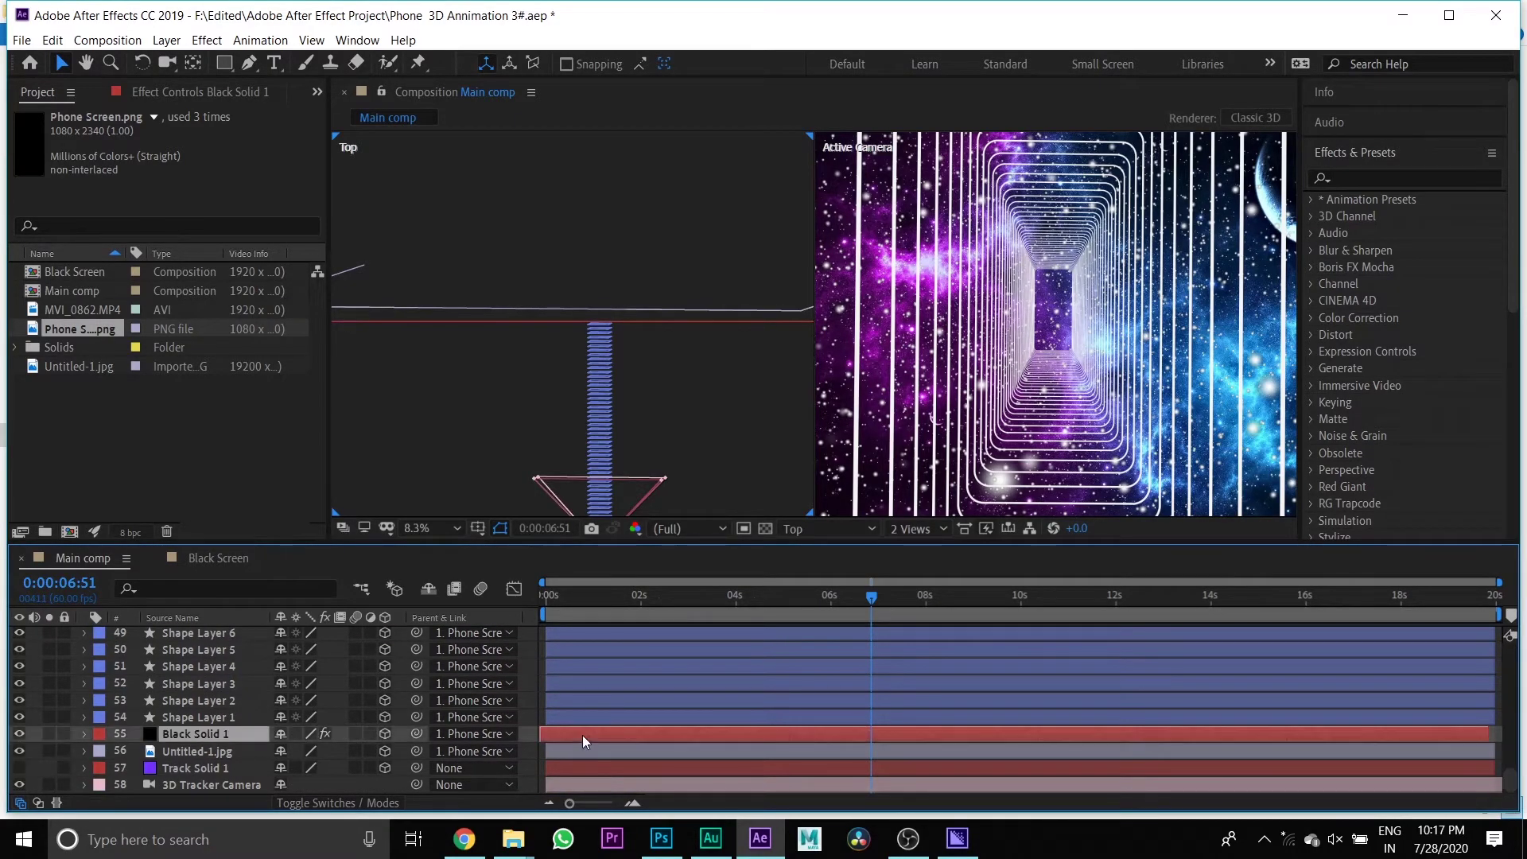
{"action": "key", "text": "p"}
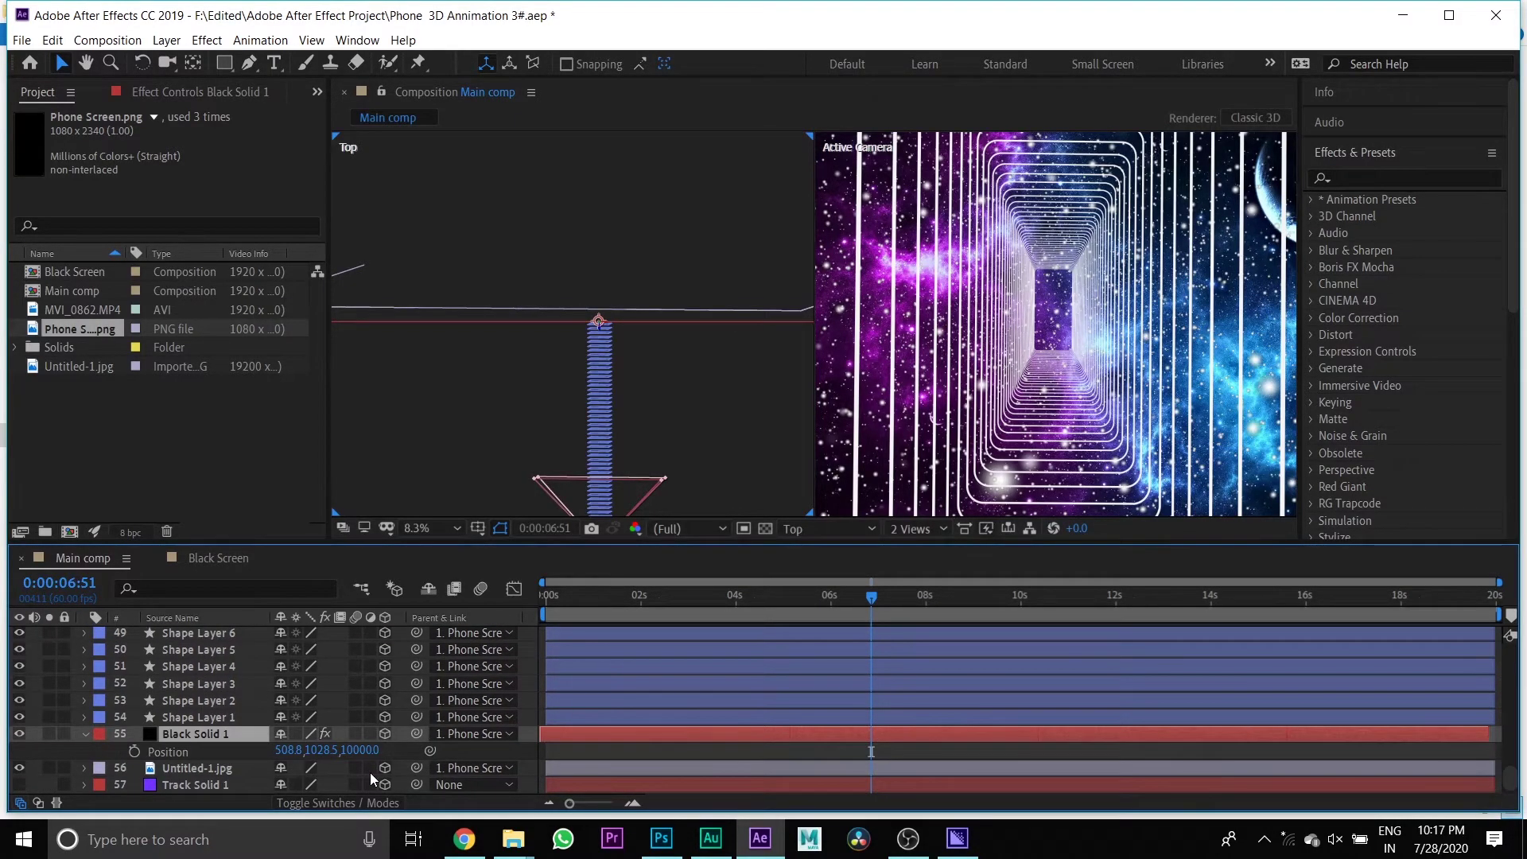
{"action": "left_click", "coordinate": [359, 750]}
{"action": "left_click", "coordinate": [393, 753]}
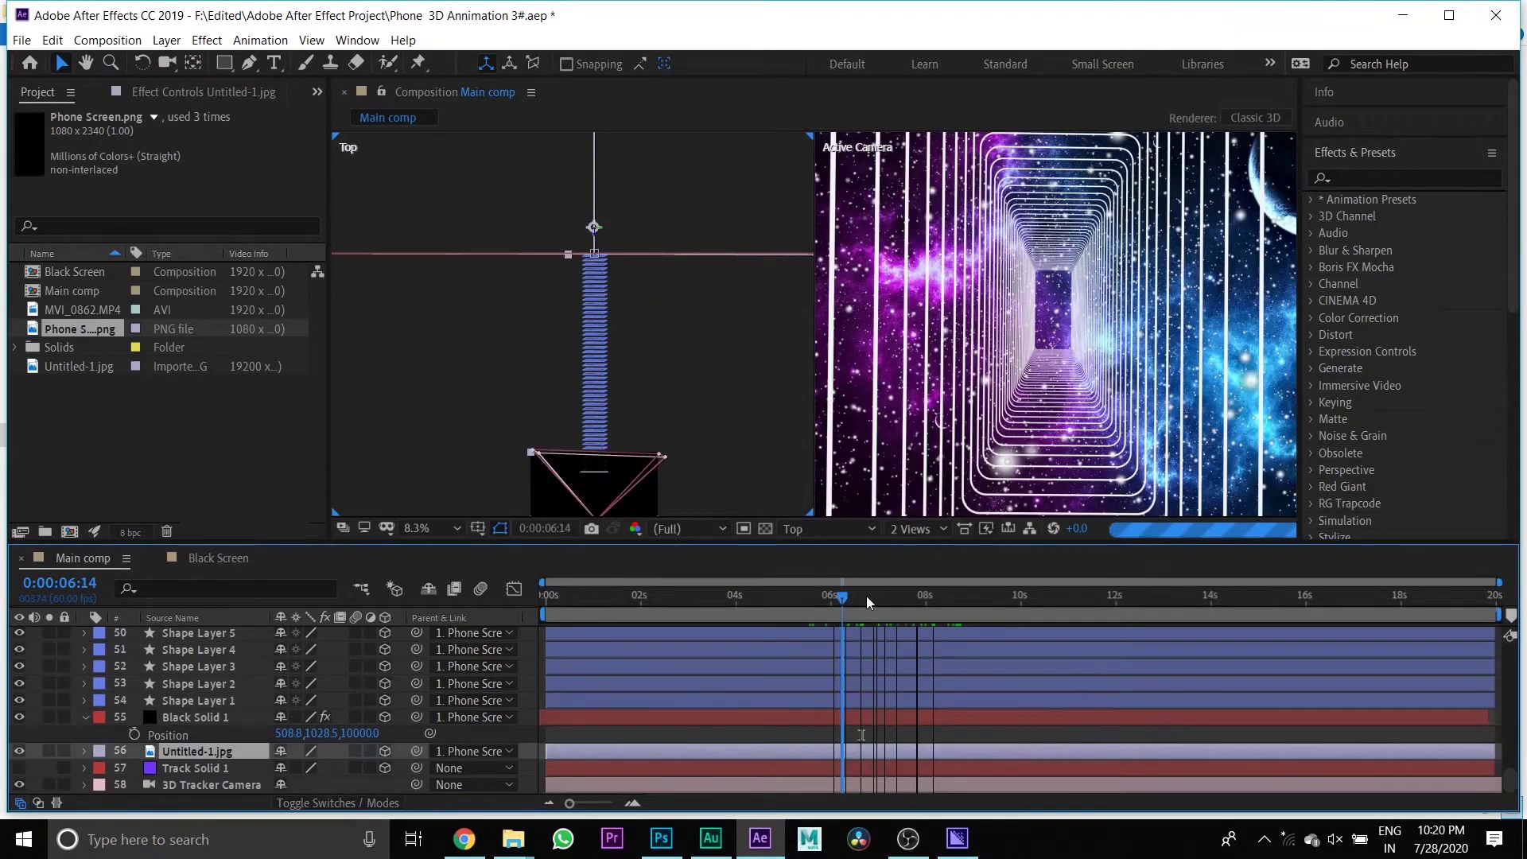
Step: Add a Position keyframe to the Black Solid 1 layer below Shape Layer 1 at 0:00:06:50
{"action": "left_click_drag", "start_coordinate": [868, 597], "coordinate": [871, 596]}
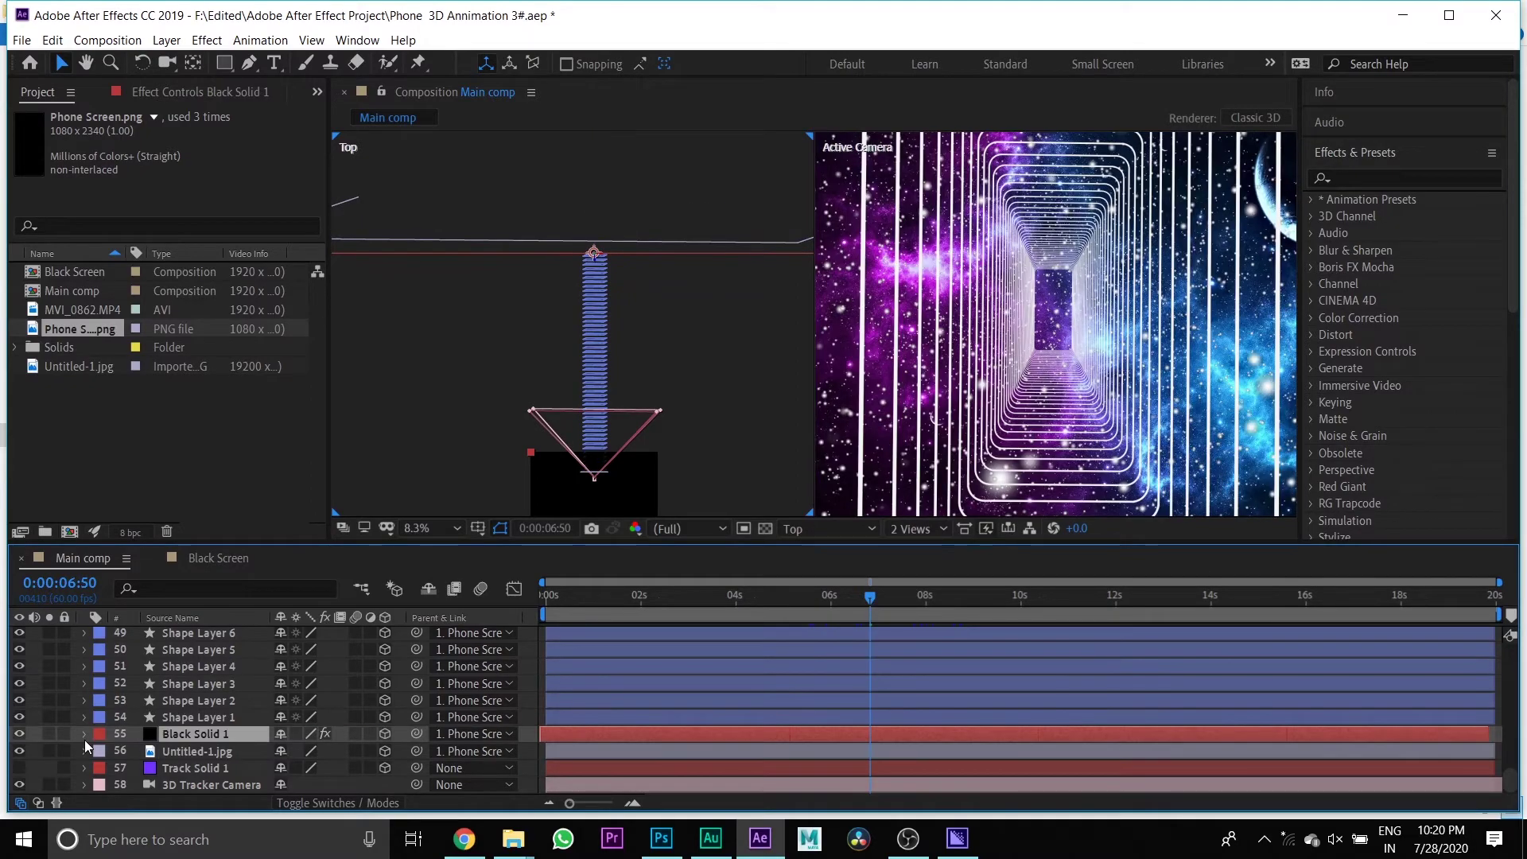
{"action": "left_click", "coordinate": [84, 740]}
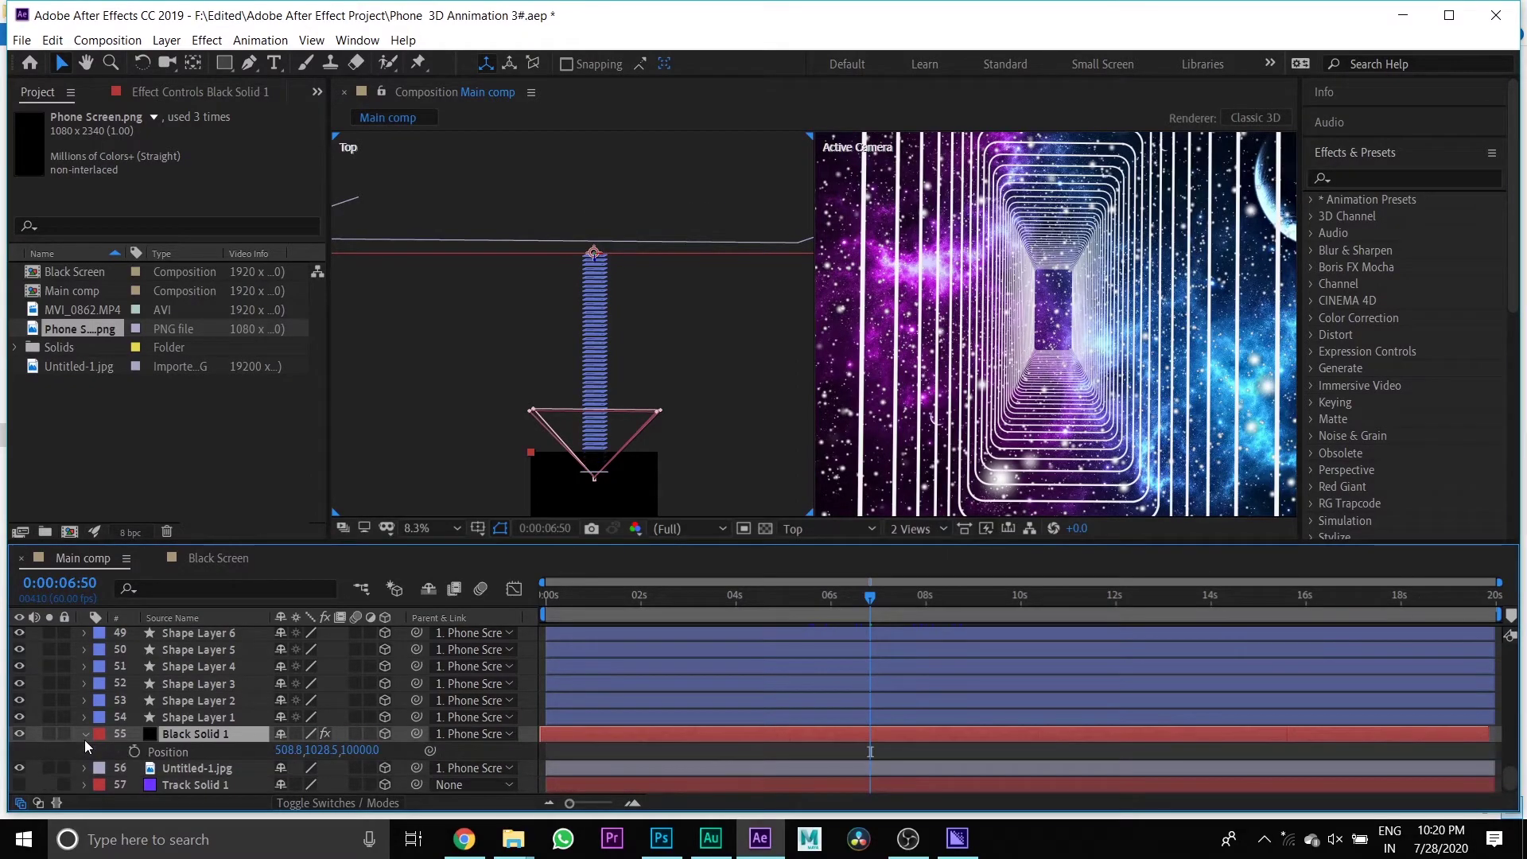
{"action": "left_click", "coordinate": [132, 755]}
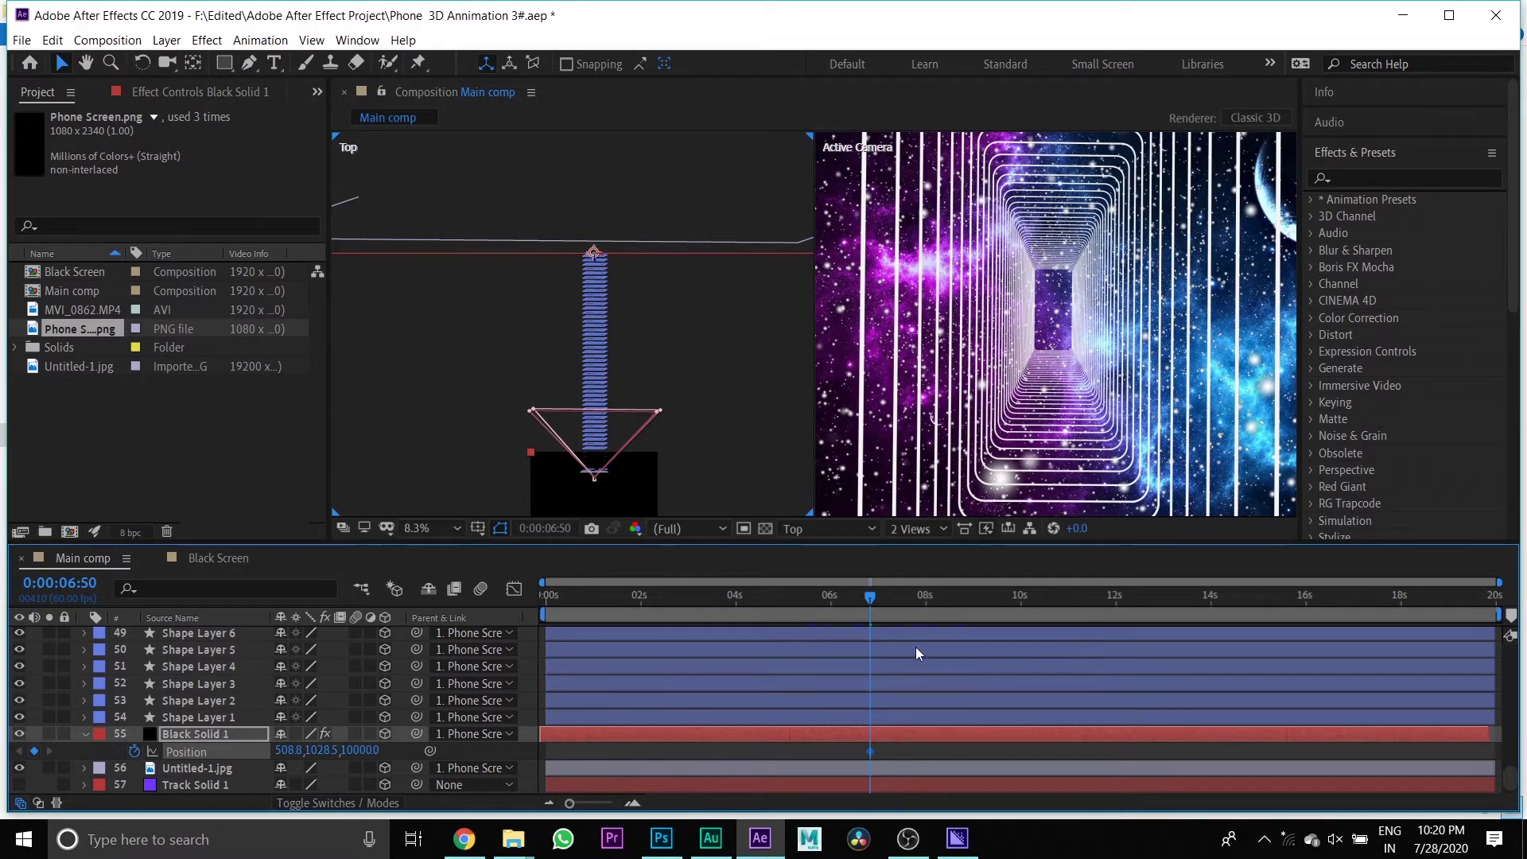
Step: Keyframe a larger Z Position at 0:00:14:58 for the Black Solid 1 layer below Shape Layer 1
{"action": "left_click", "coordinate": [1244, 595]}
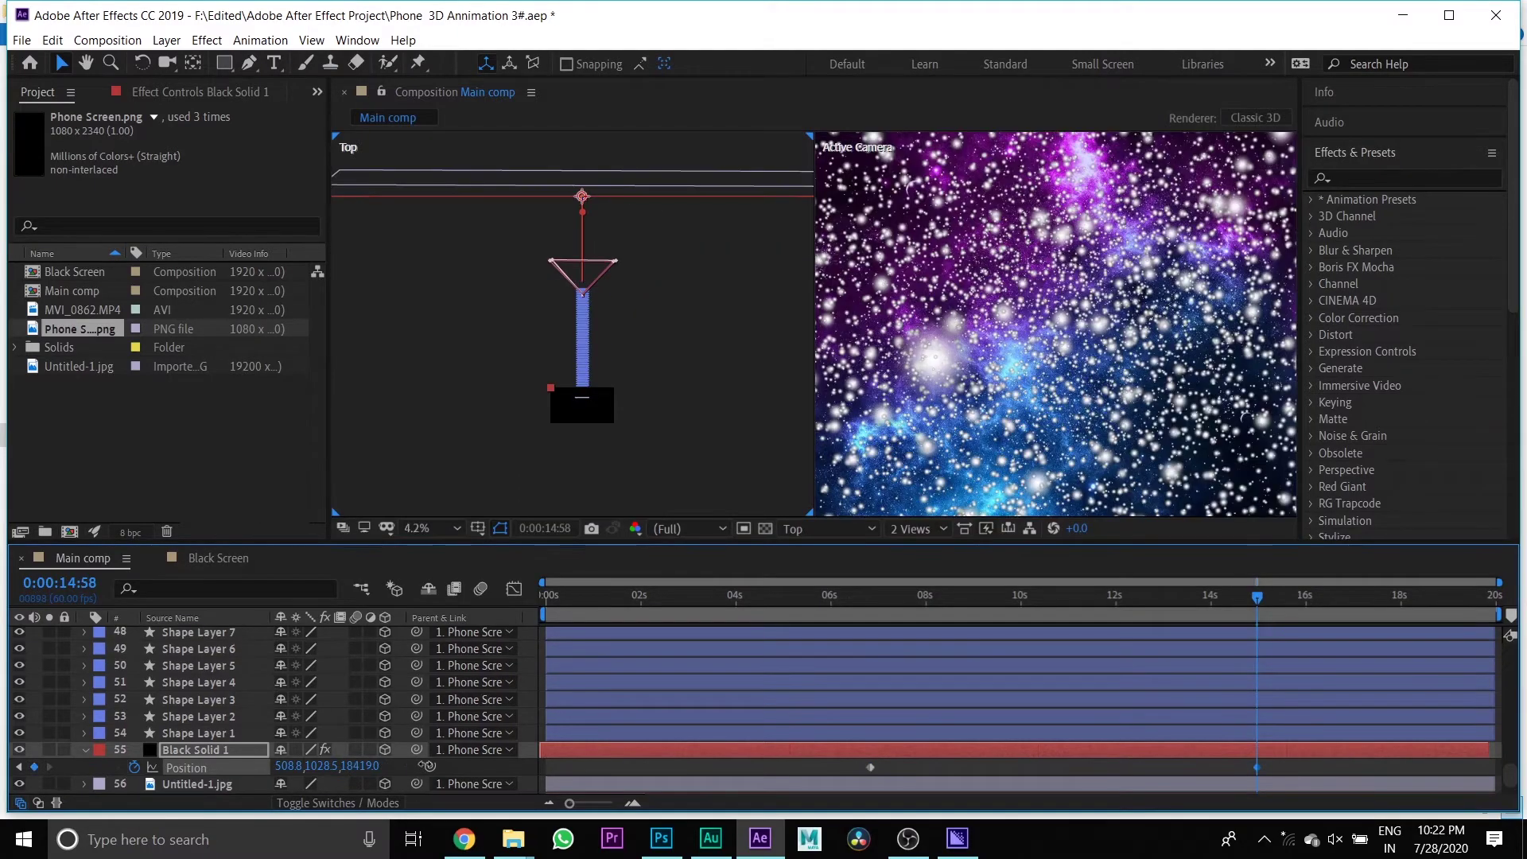
{"action": "left_click_drag", "start_coordinate": [429, 766], "coordinate": [665, 791]}
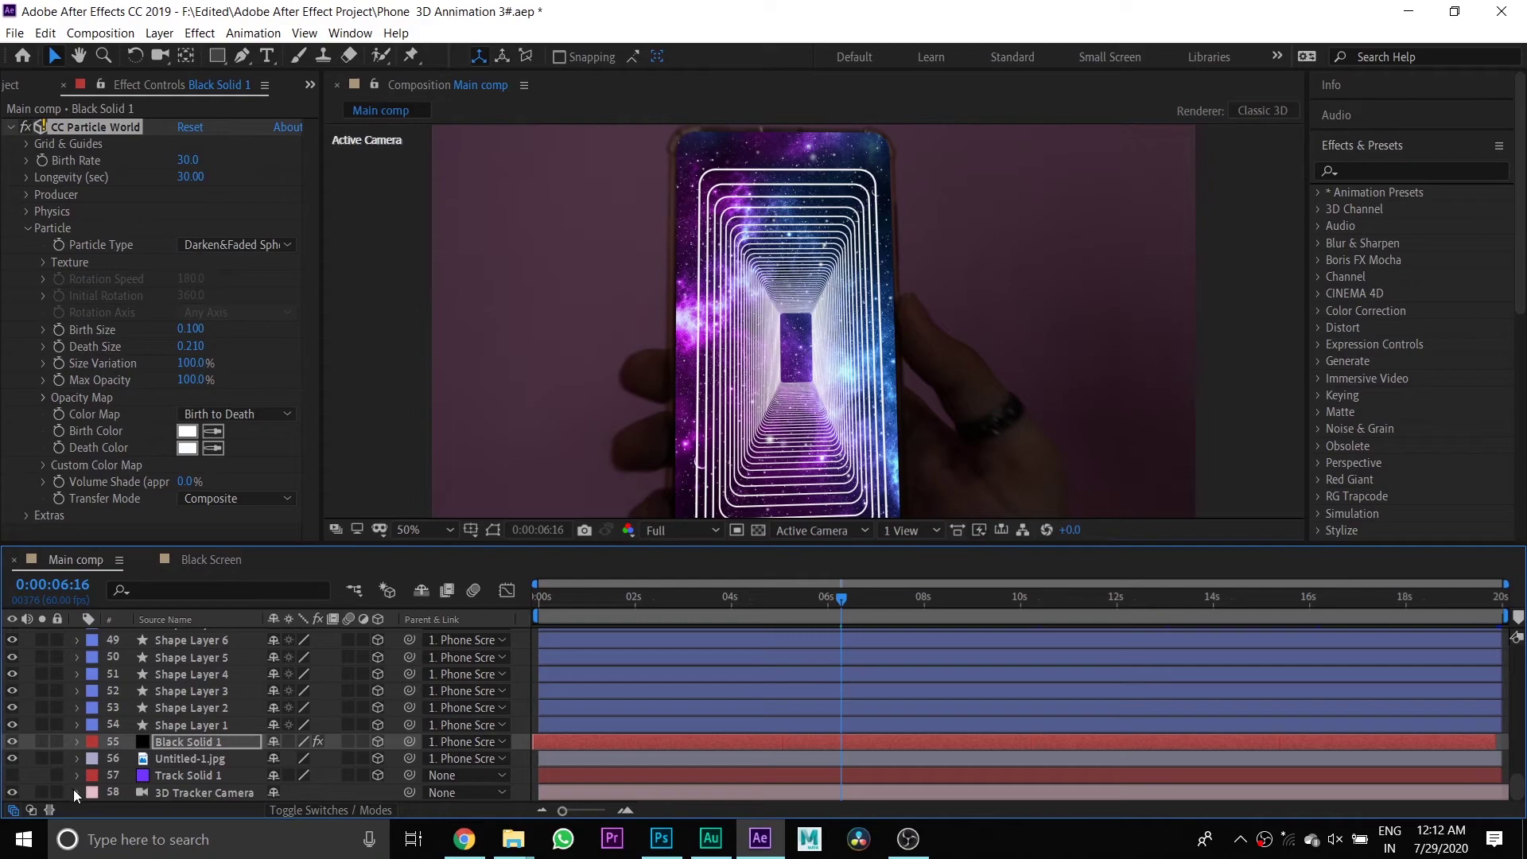
Step: Add X, Y and Z Rotation keyframes to the 3D Tracker Camera at 0:00:07:59 and adjust its Y Rotation
{"action": "scroll", "coordinate": [74, 789], "scroll_direction": "down", "scroll_amount": 5}
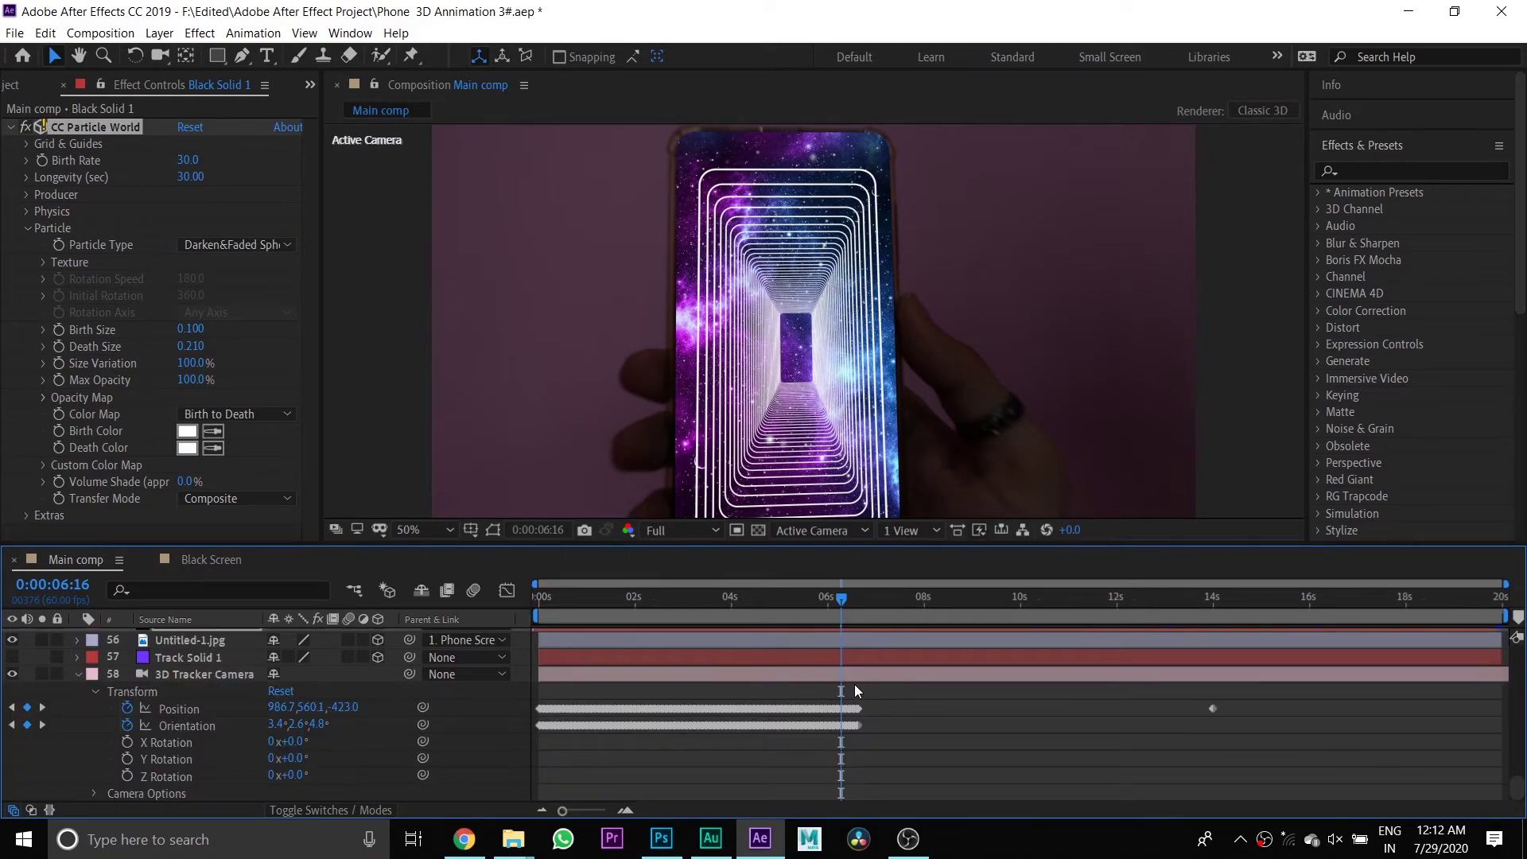
{"action": "left_click", "coordinate": [857, 600]}
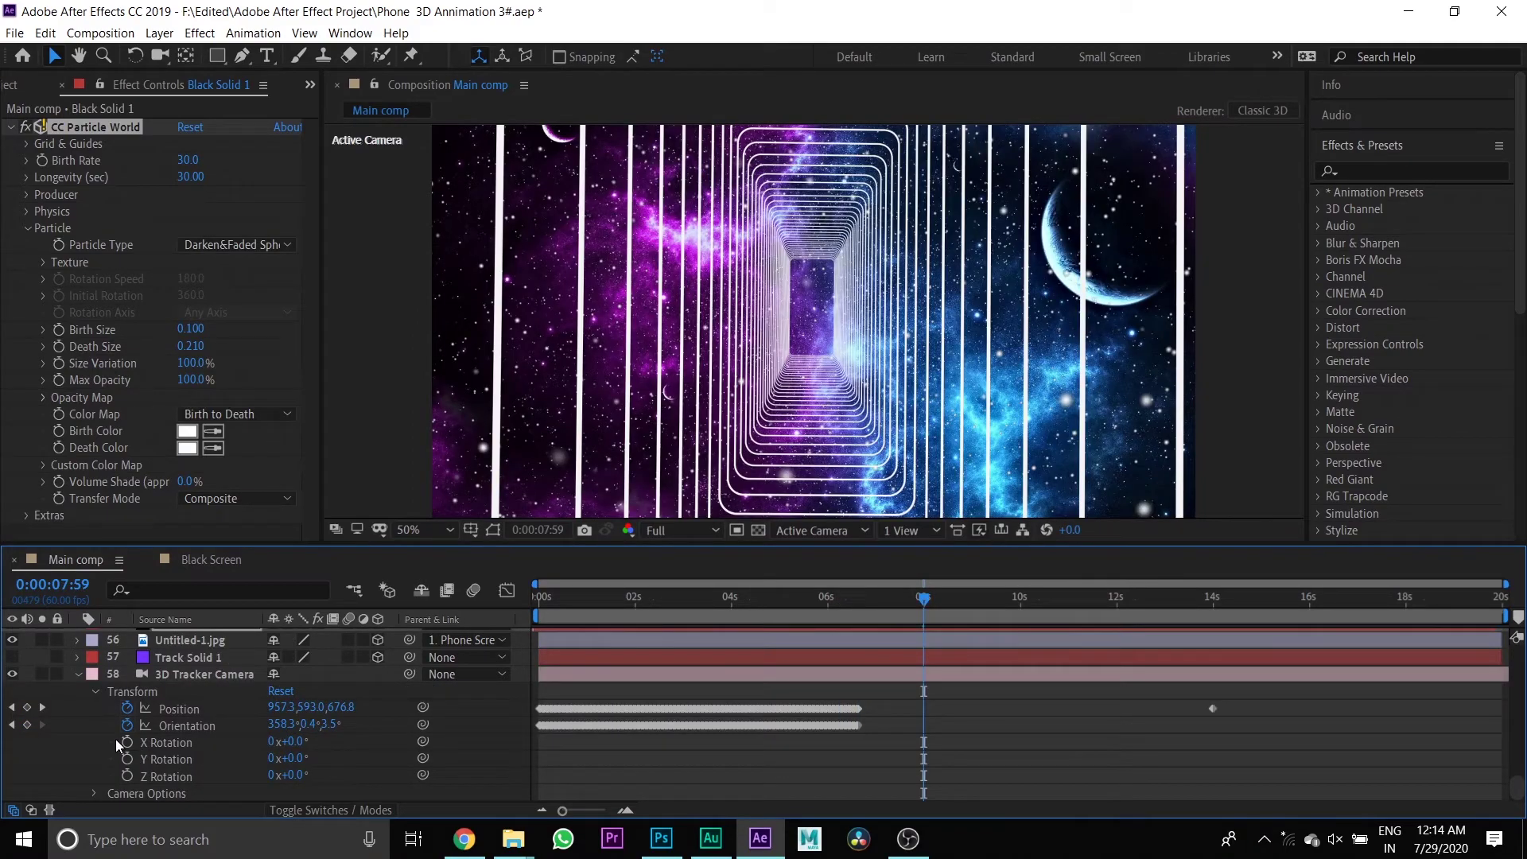
{"action": "left_click", "coordinate": [128, 743]}
{"action": "left_click", "coordinate": [127, 758]}
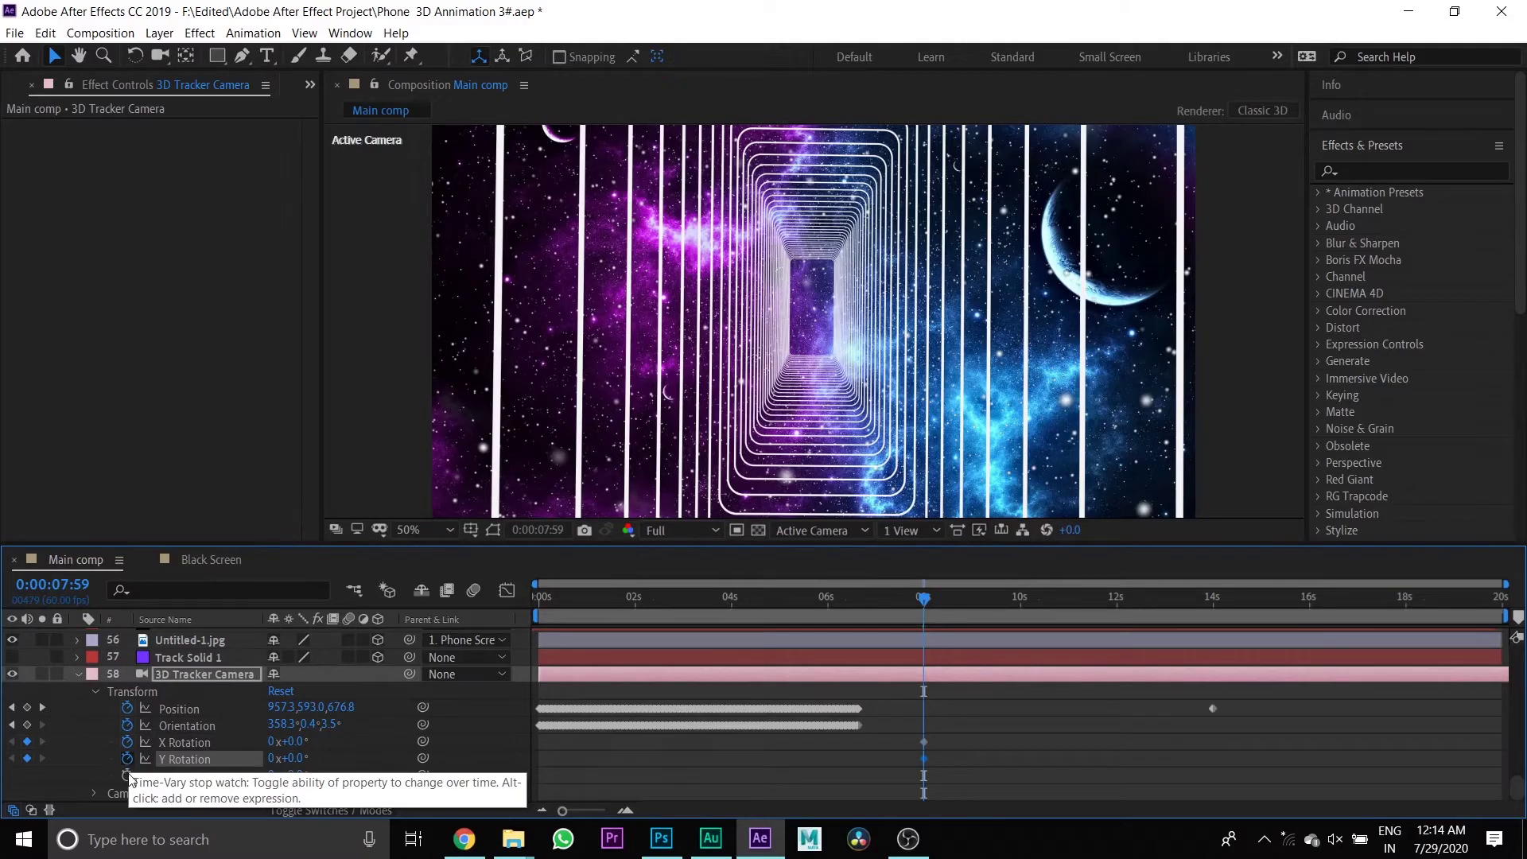
{"action": "left_click", "coordinate": [127, 776]}
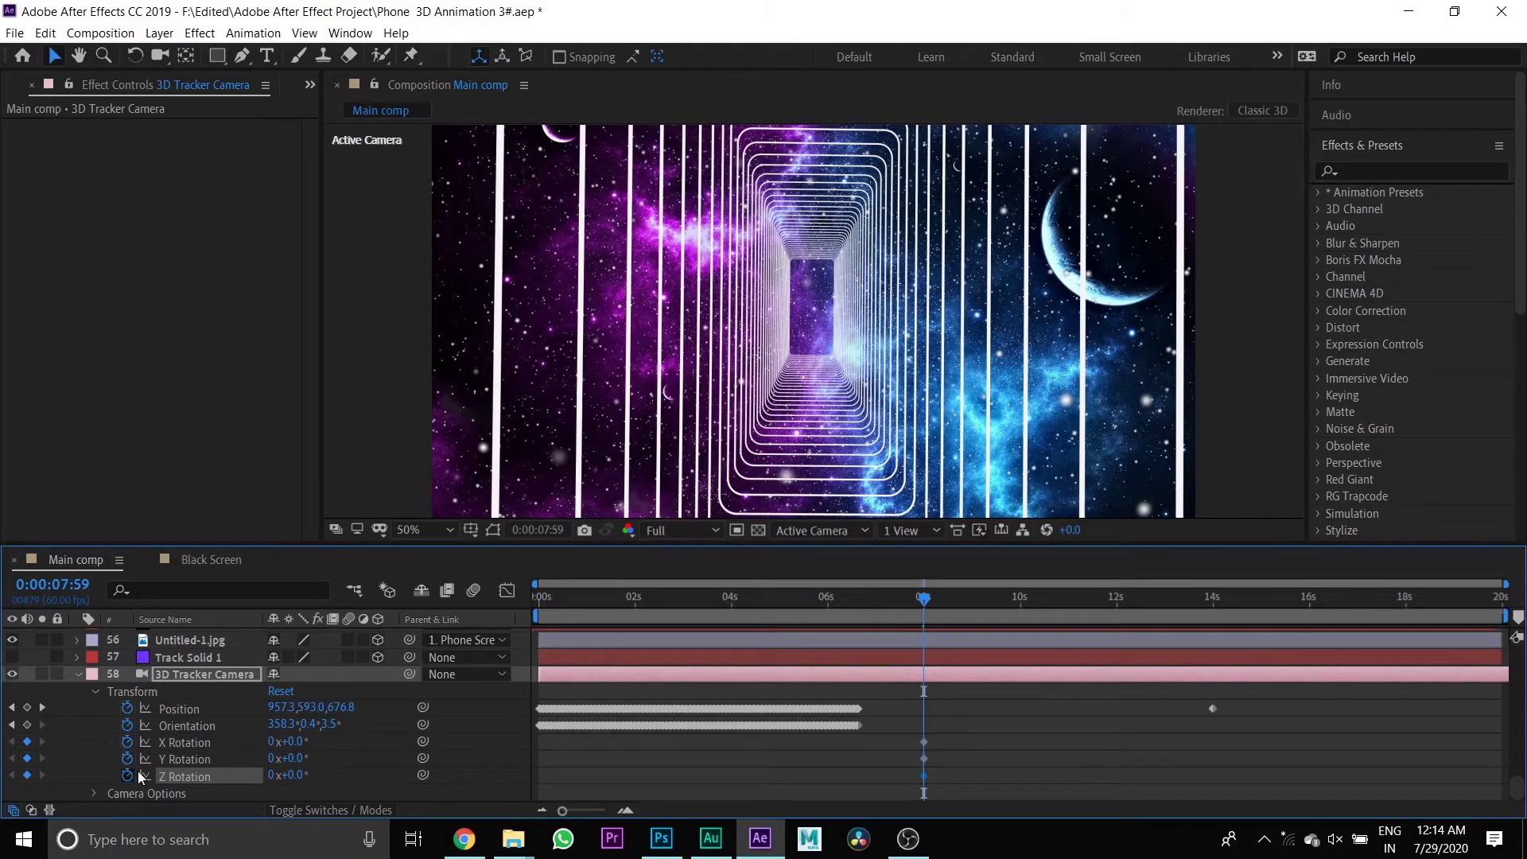
{"action": "left_click_drag", "start_coordinate": [300, 758], "coordinate": [300, 763]}
{"action": "left_click", "coordinate": [295, 759]}
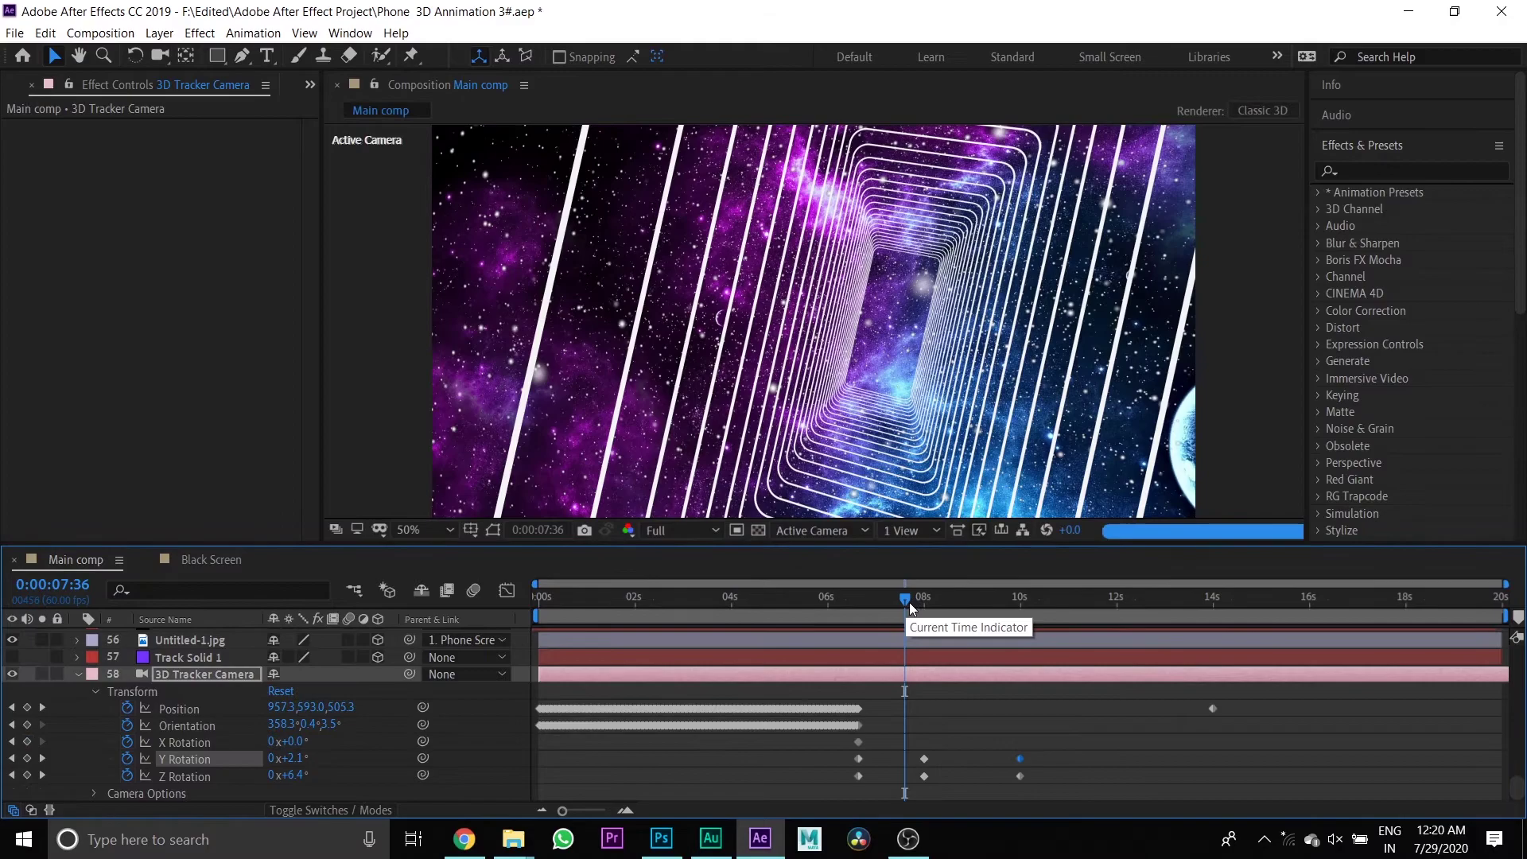
Step: Set the 3D Tracker Camera's Z Rotation and Y Rotation to 0° at 0:00:13:57
{"action": "left_click_drag", "start_coordinate": [913, 603], "coordinate": [1026, 640]}
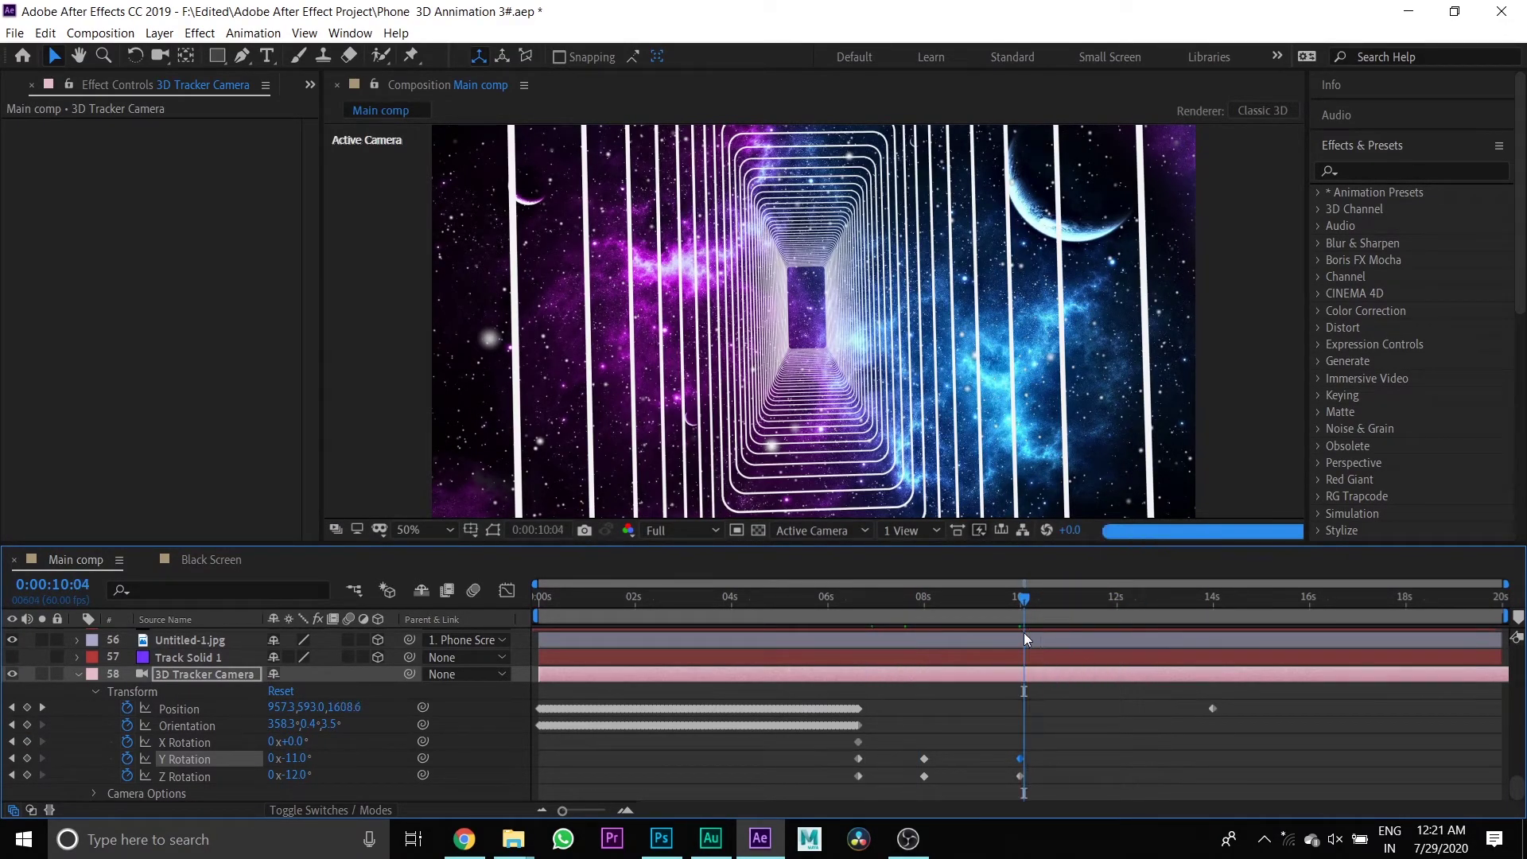
{"action": "left_click", "coordinate": [1211, 604]}
{"action": "left_click", "coordinate": [296, 775]}
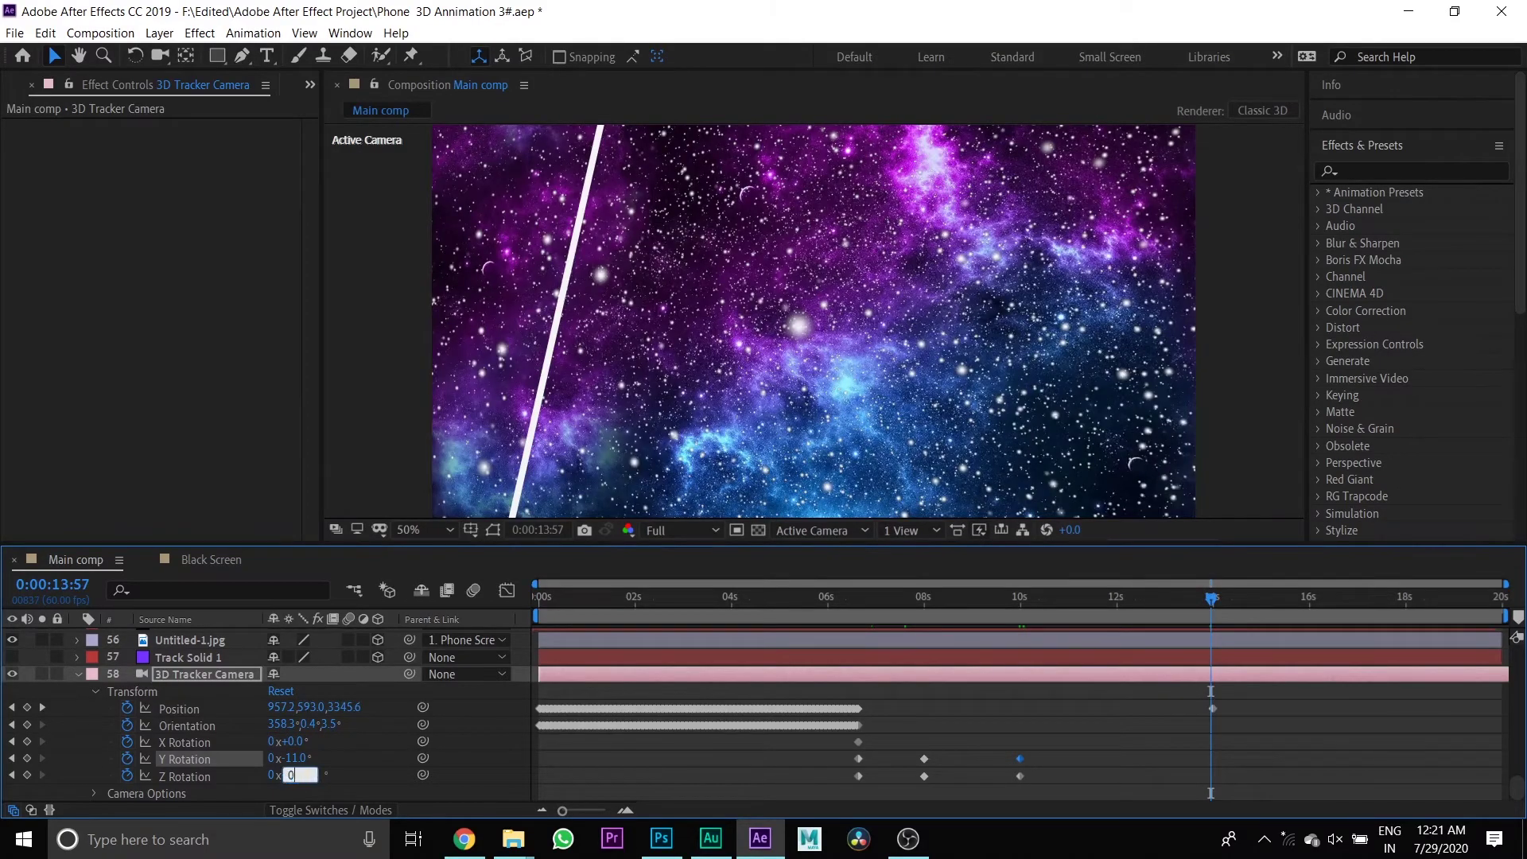
{"action": "type", "text": "0"}
{"action": "key", "text": "shift+Tab"}
{"action": "type", "text": "0"}
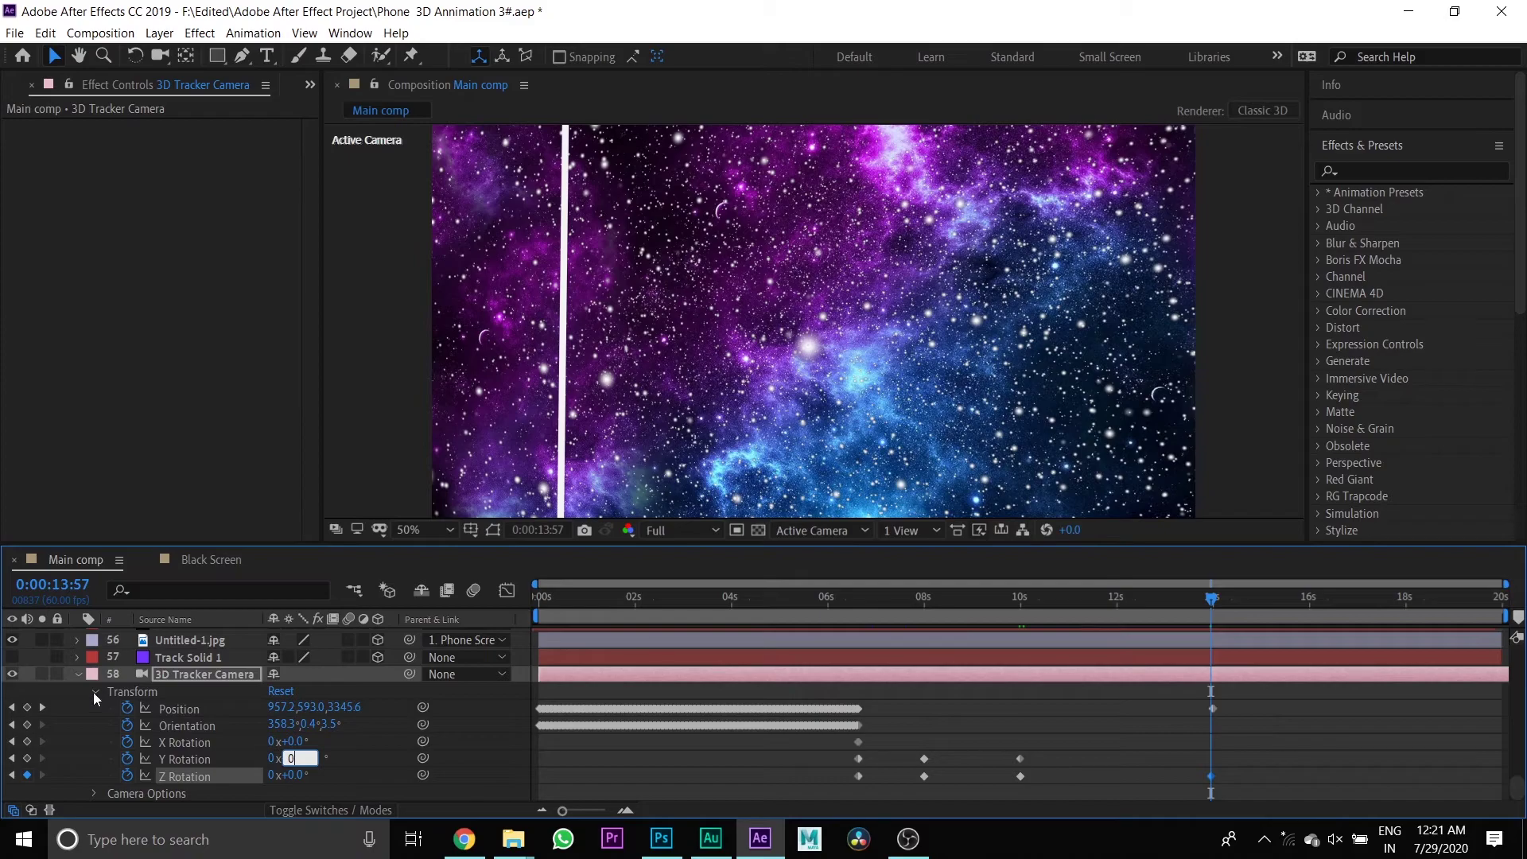
{"action": "key", "text": "Return"}
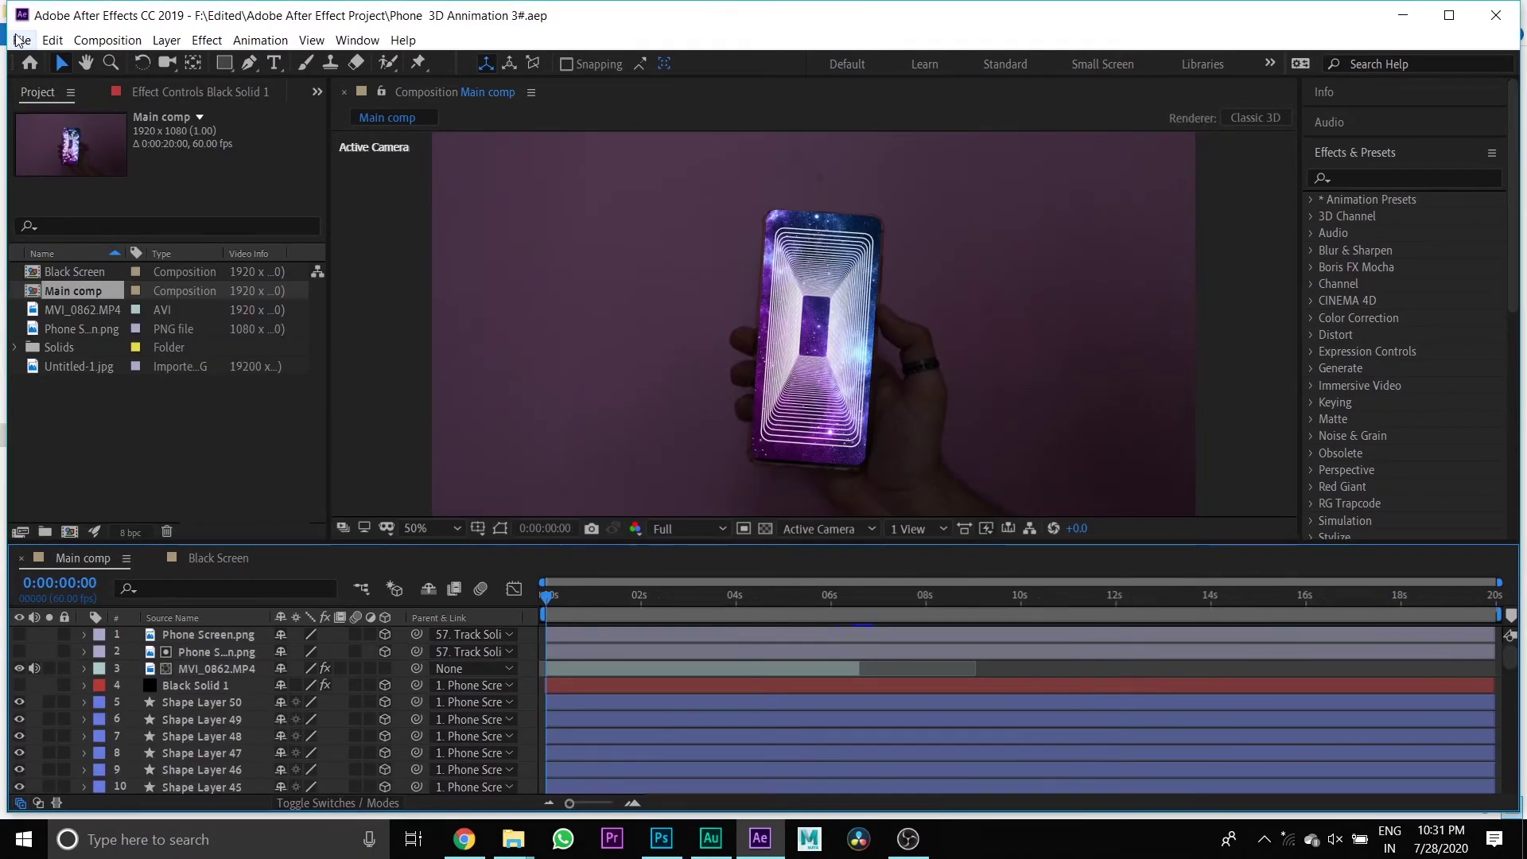
Step: Send Main comp to the Adobe Media Encoder queue for export
{"action": "left_click", "coordinate": [19, 42]}
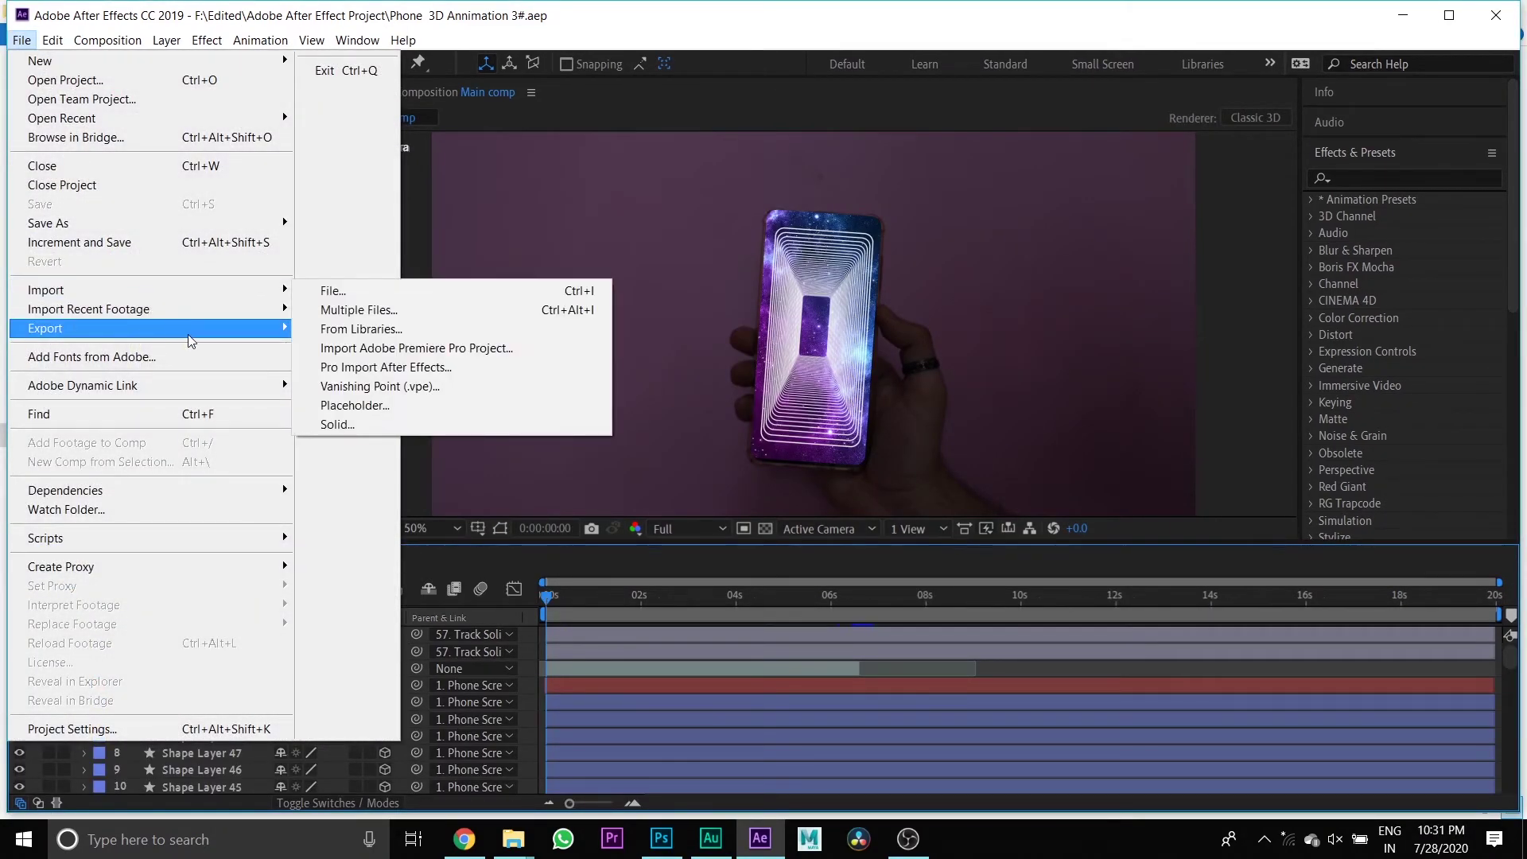
{"action": "mouse_move", "coordinate": [257, 333]}
{"action": "left_click", "coordinate": [323, 329]}
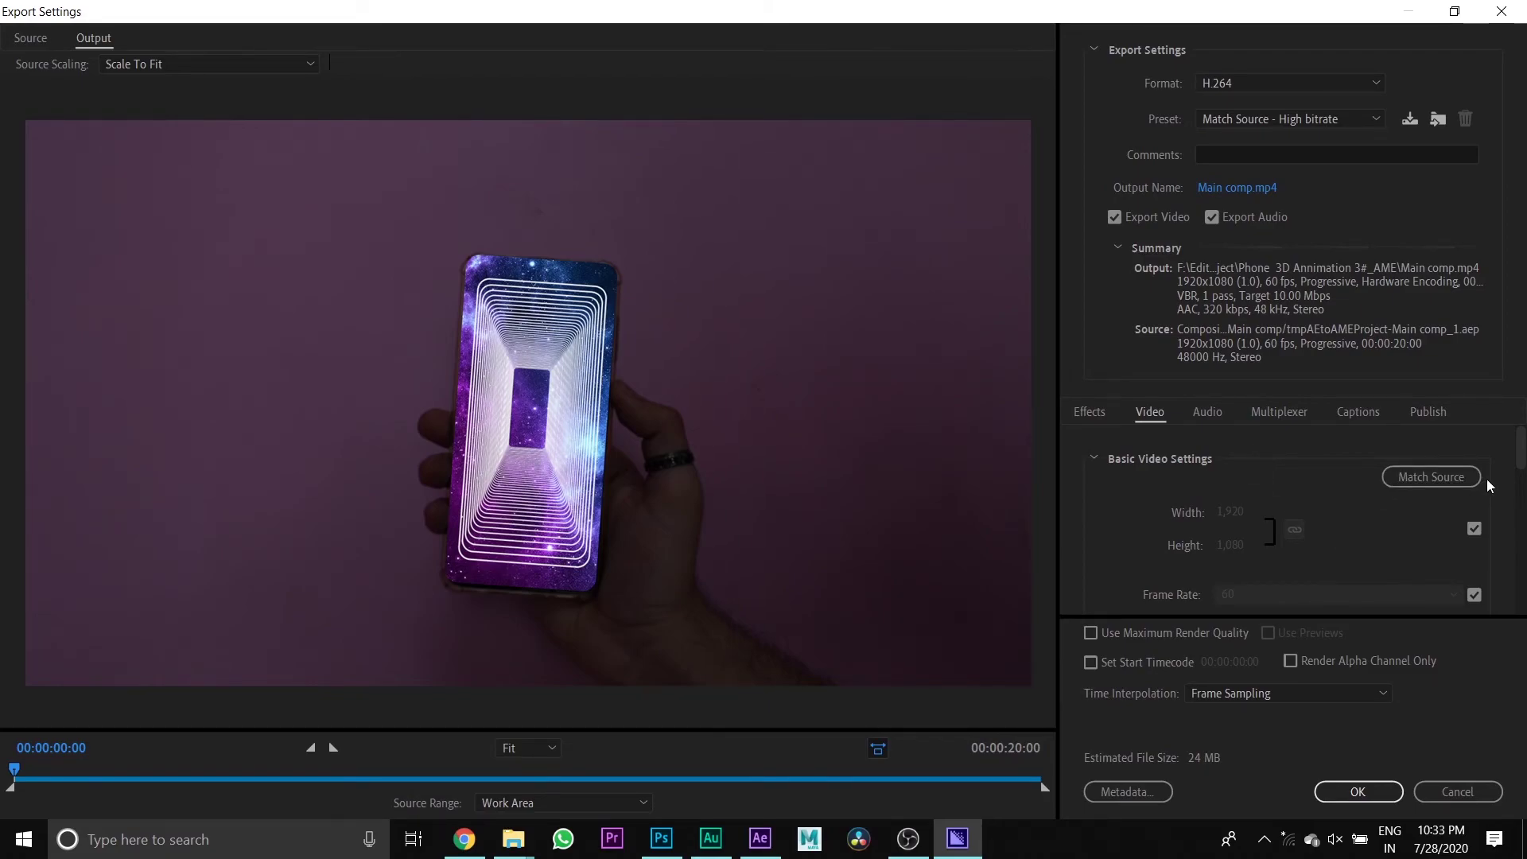
Step: Enable Render at Maximum Depth, raise the H.264 target bitrate to its maximum and accept the export settings
{"action": "scroll", "coordinate": [1487, 497], "scroll_direction": "down", "scroll_amount": 4}
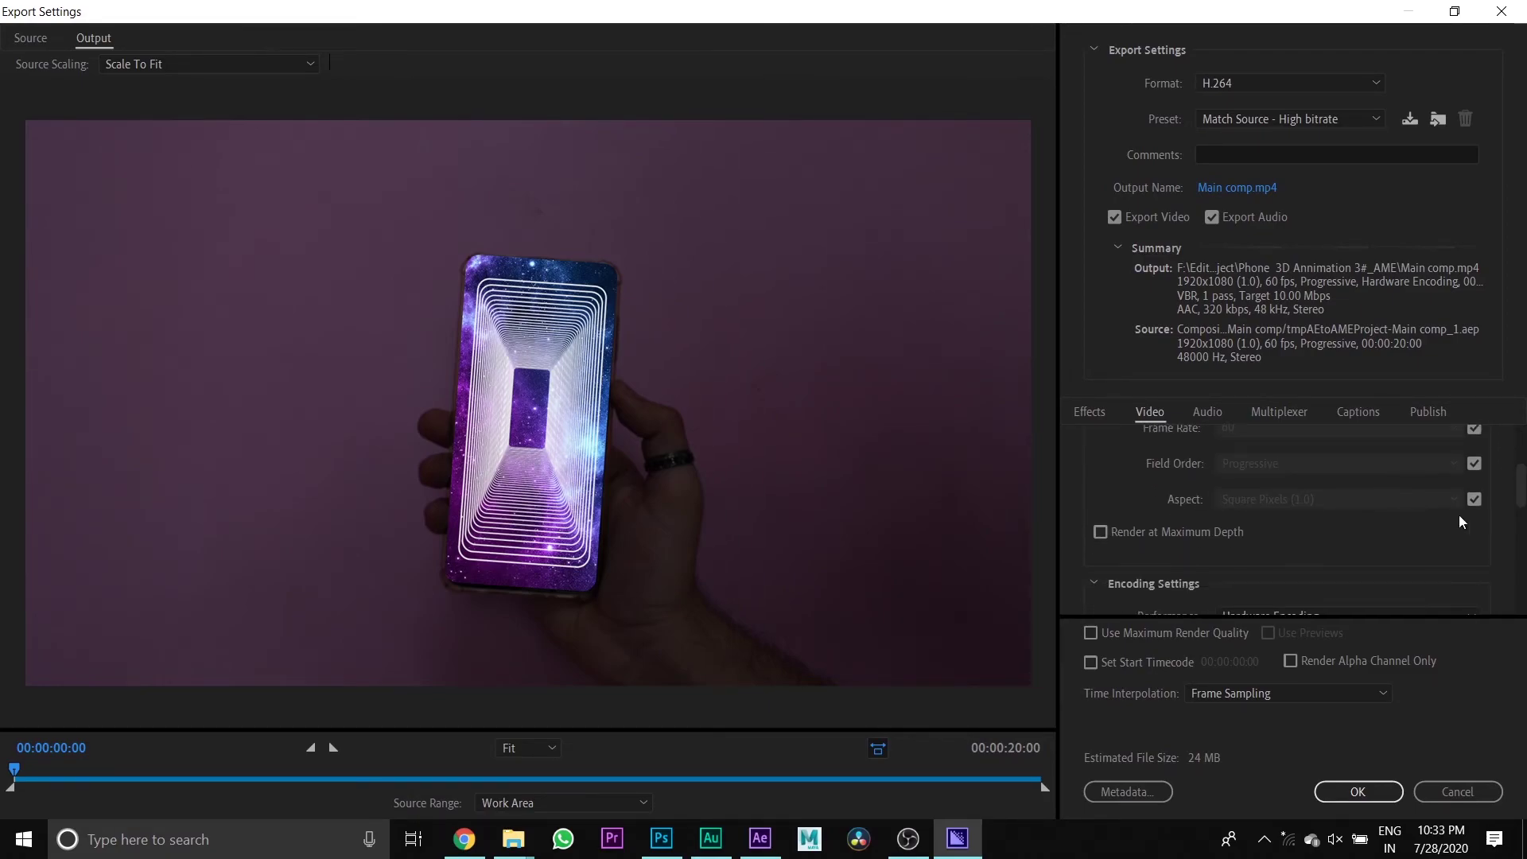
{"action": "left_click", "coordinate": [1101, 533]}
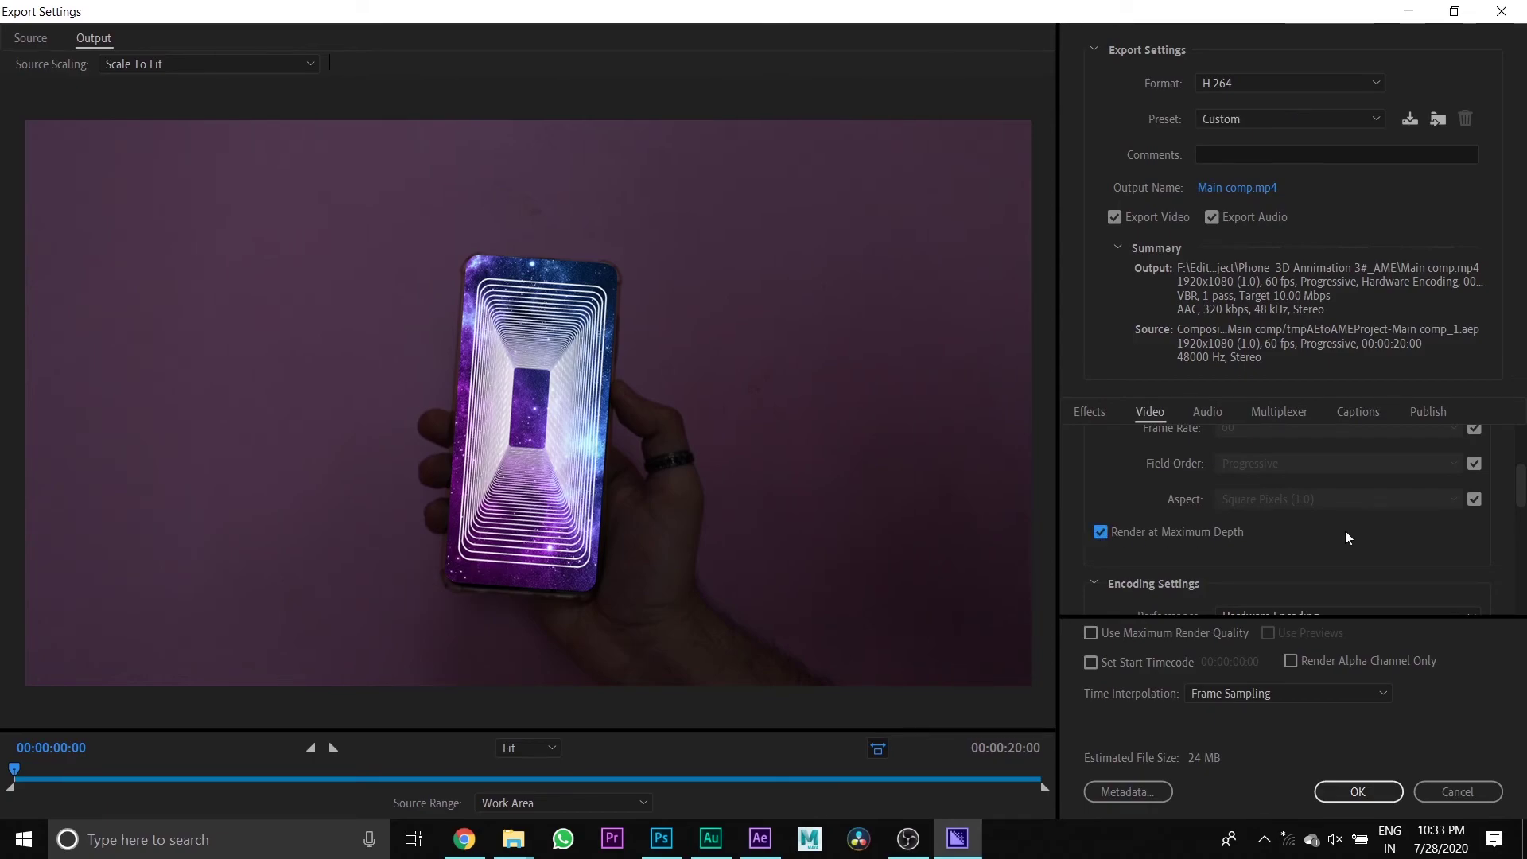
{"action": "left_click_drag", "start_coordinate": [1524, 493], "coordinate": [1517, 546]}
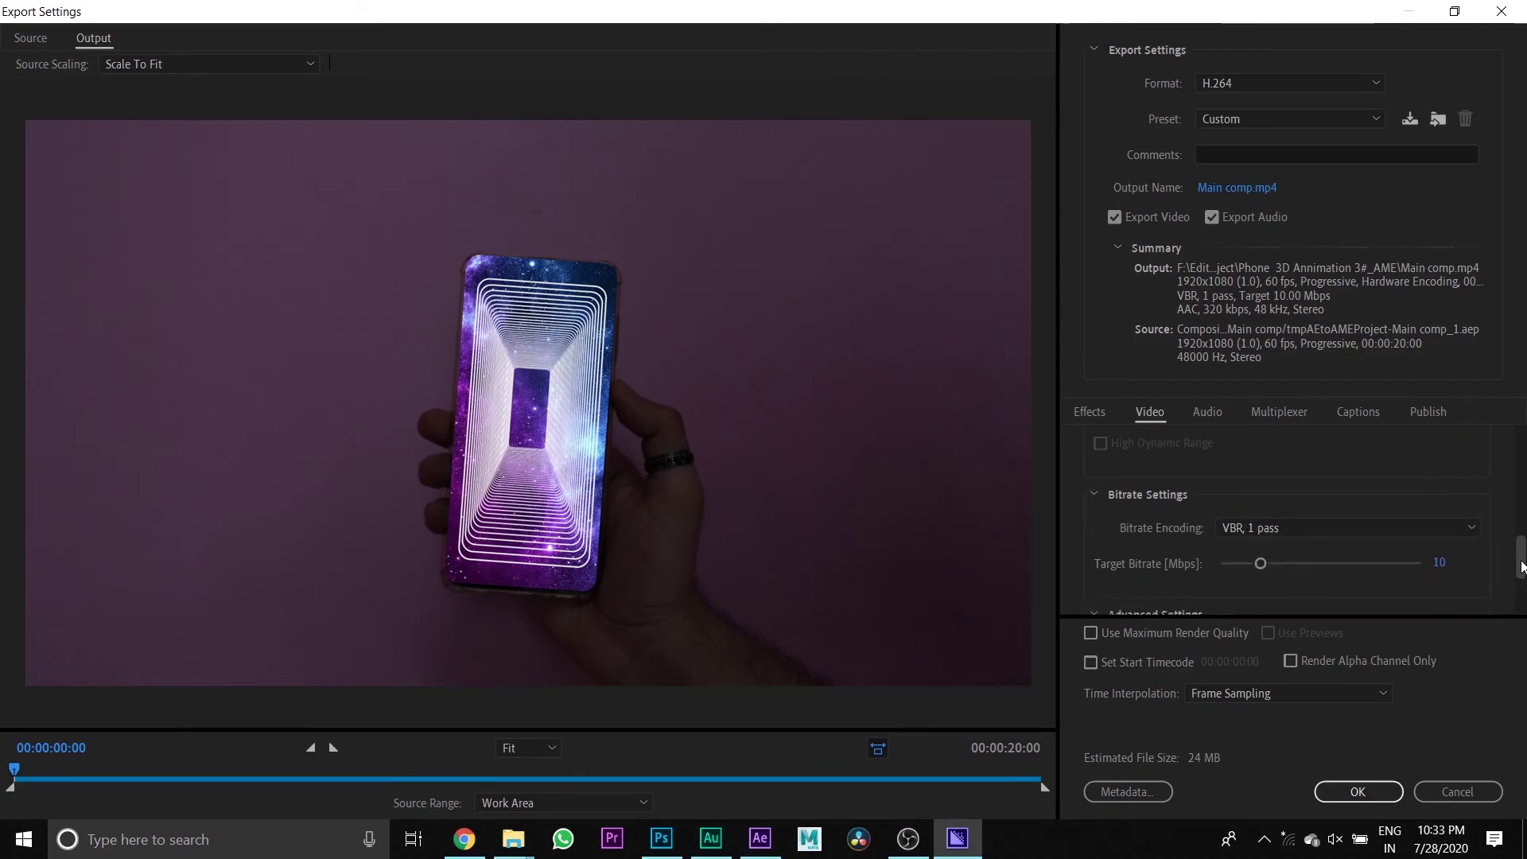
{"action": "left_click_drag", "start_coordinate": [1260, 563], "coordinate": [1484, 569]}
{"action": "left_click", "coordinate": [1358, 792]}
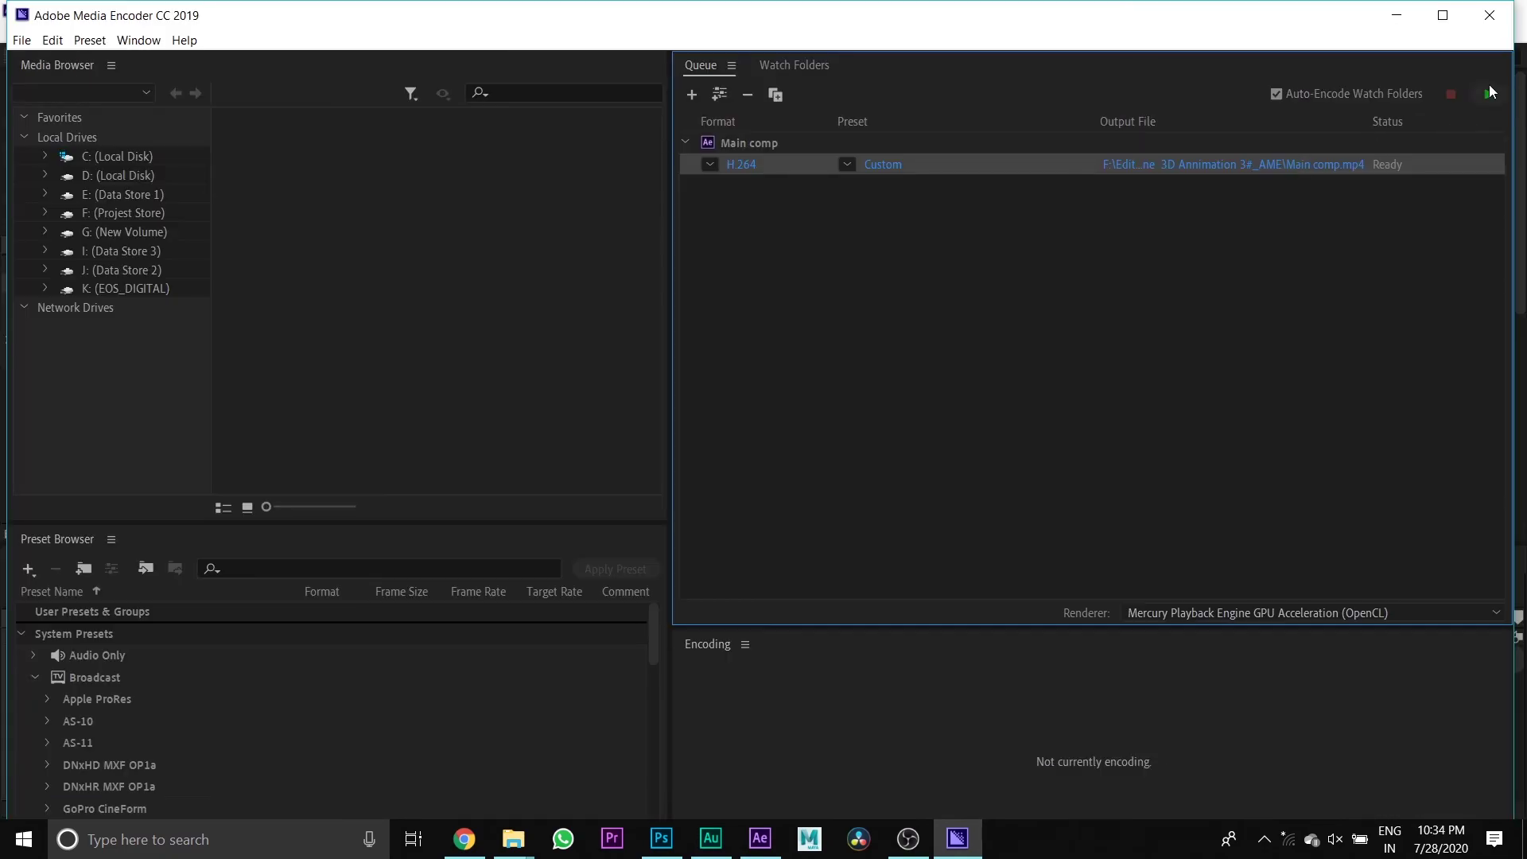